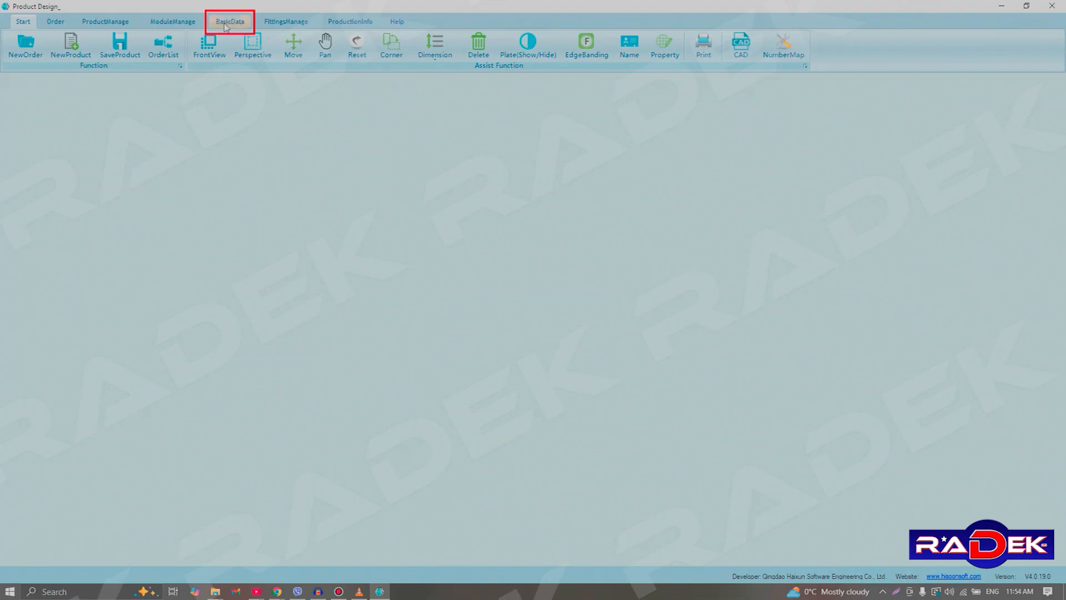
Review the material library's names, colours, thicknesses and prices, and close it.
{"action": "left_click", "coordinate": [226, 25]}
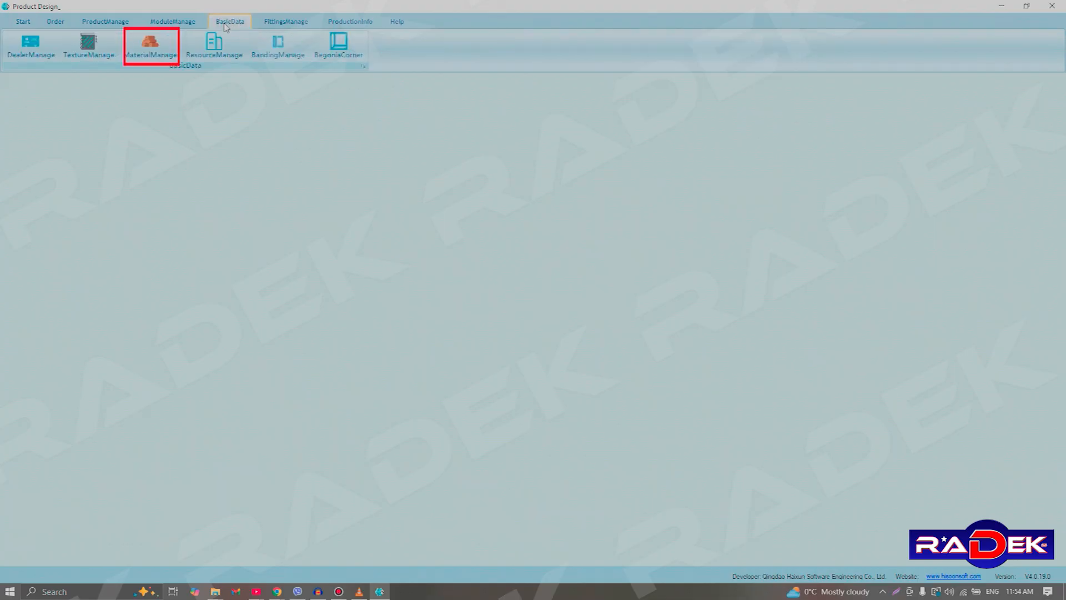
{"action": "left_click", "coordinate": [165, 44]}
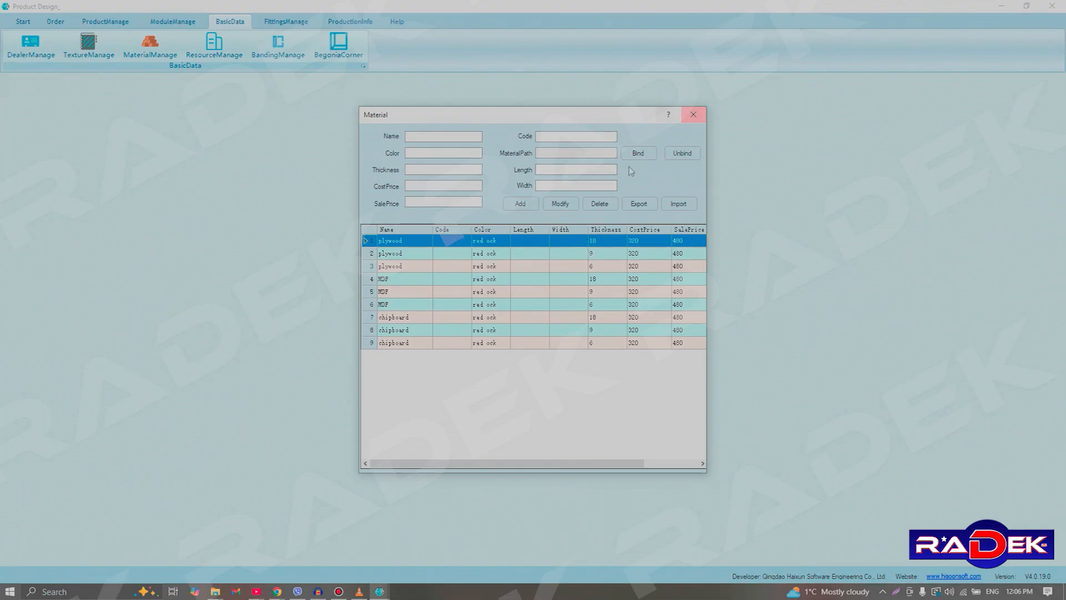
{"action": "left_click", "coordinate": [693, 114]}
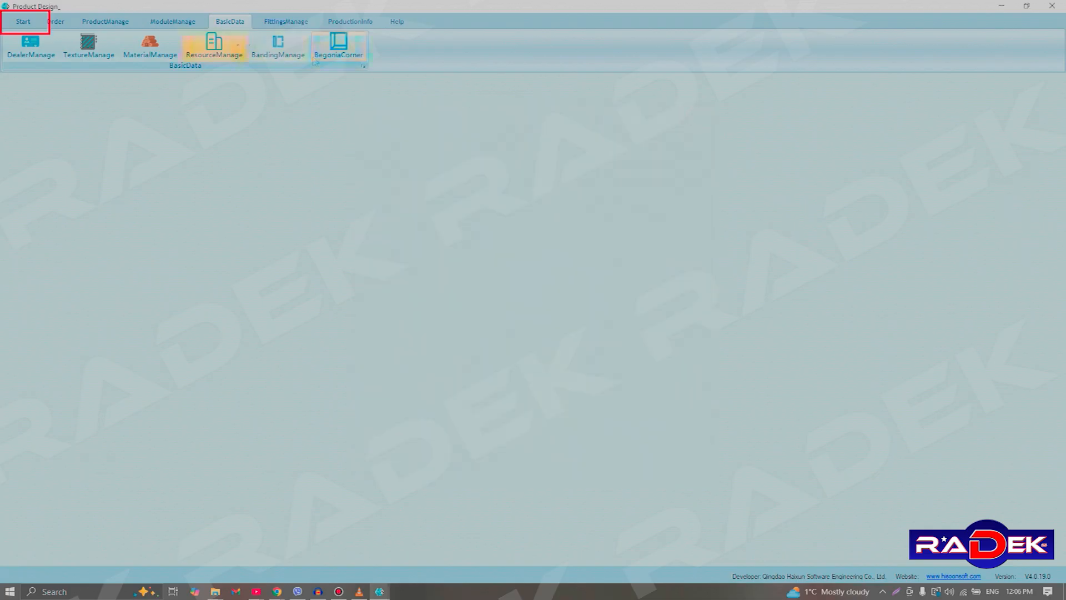
Start a new order named RADEK and enter the customer's name.
{"action": "left_click", "coordinate": [20, 22]}
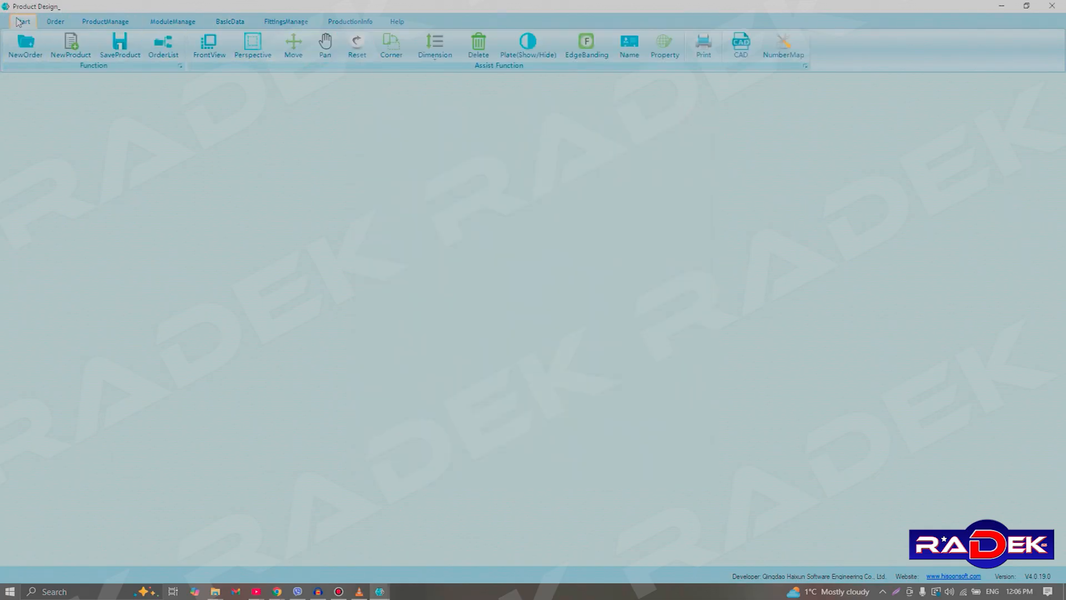
{"action": "left_click", "coordinate": [24, 47]}
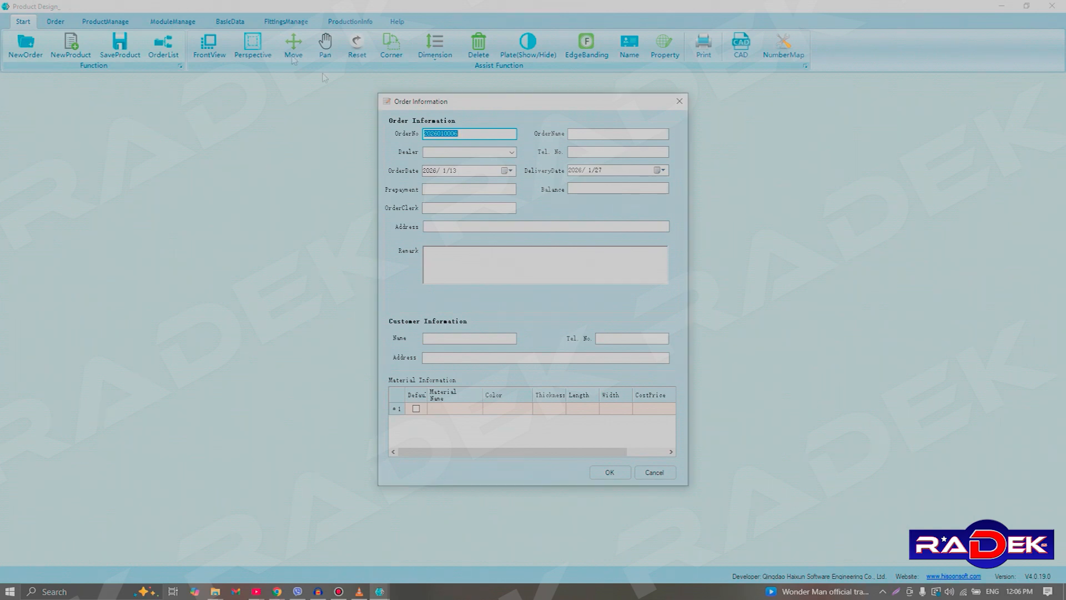
{"action": "left_click", "coordinate": [478, 133]}
{"action": "left_click", "coordinate": [614, 133]}
{"action": "type", "text": "Rad"}
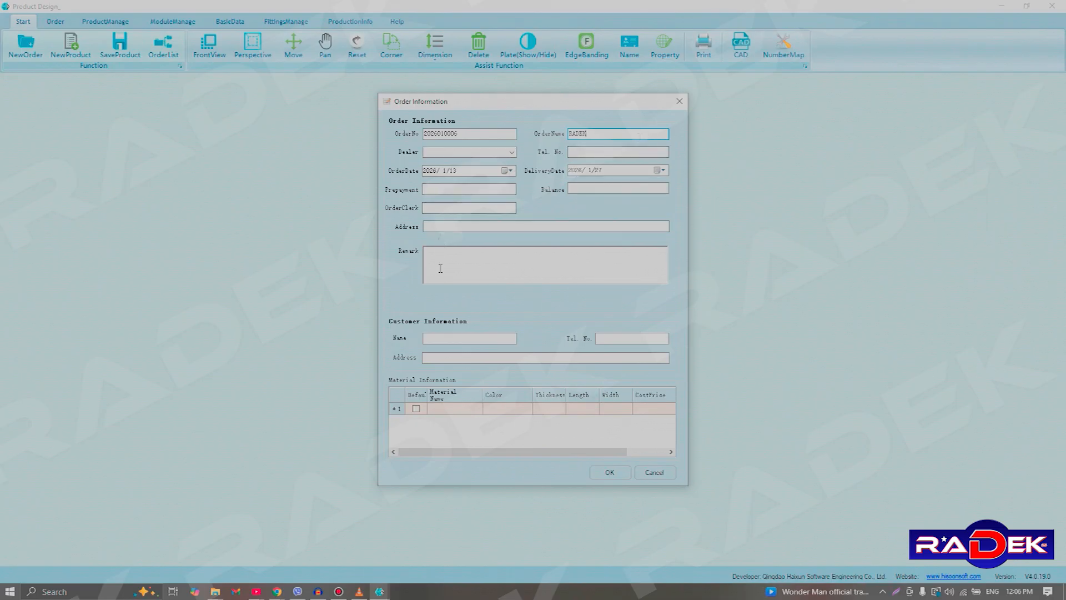
{"action": "left_click", "coordinate": [449, 338]}
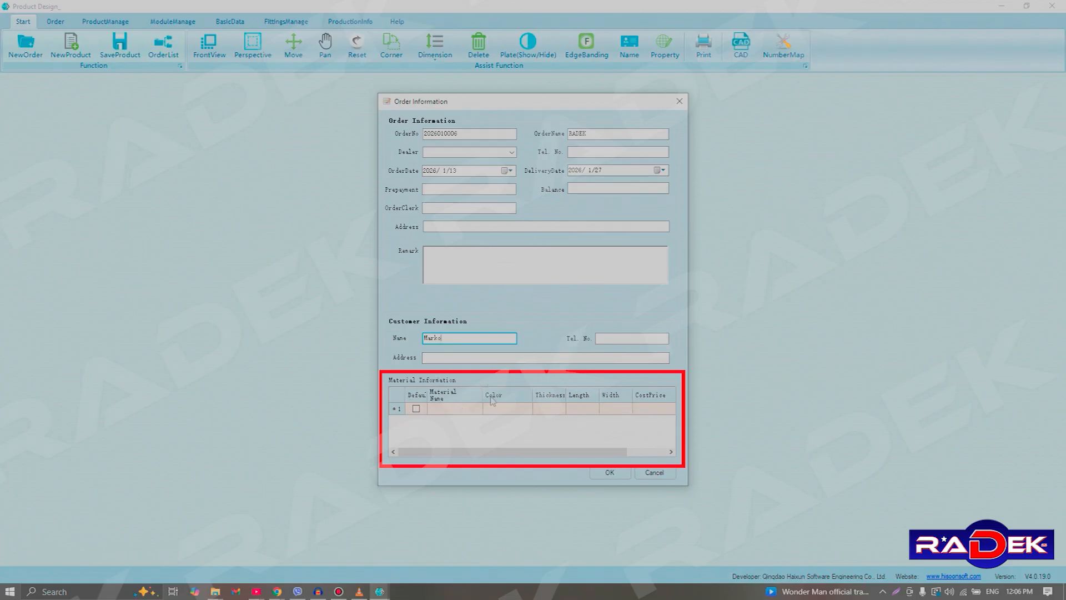
Add the plywood materials with thicknesses 18 and 6 to the order's material information.
{"action": "left_click", "coordinate": [452, 409]}
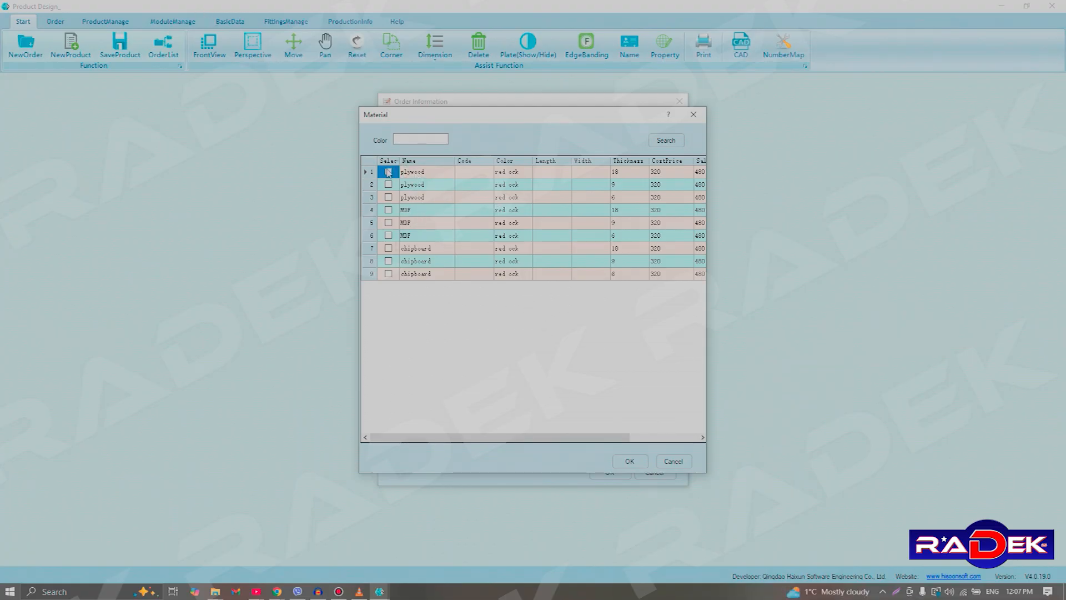
{"action": "left_click", "coordinate": [388, 172]}
{"action": "left_click", "coordinate": [388, 197]}
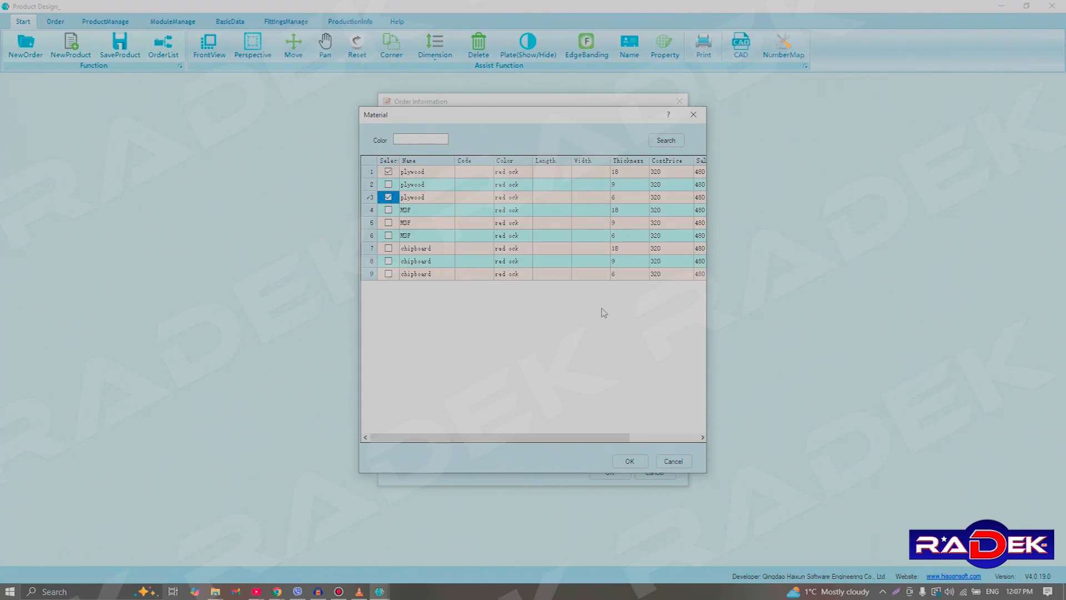
{"action": "left_click", "coordinate": [629, 460]}
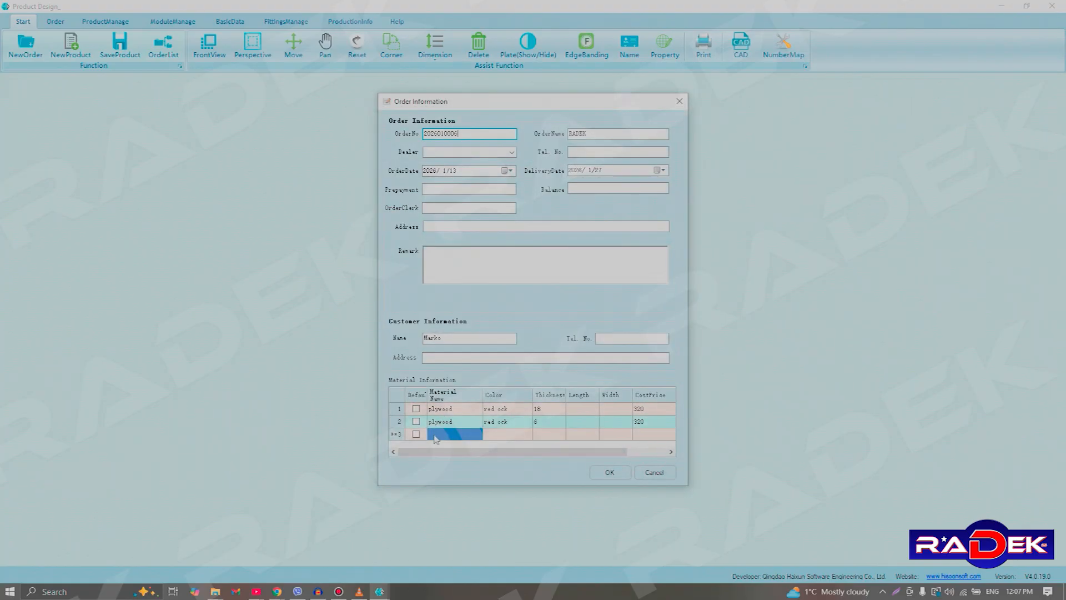
Mark both plywood materials as default and create the order.
{"action": "left_click", "coordinate": [416, 408]}
{"action": "left_click", "coordinate": [416, 421]}
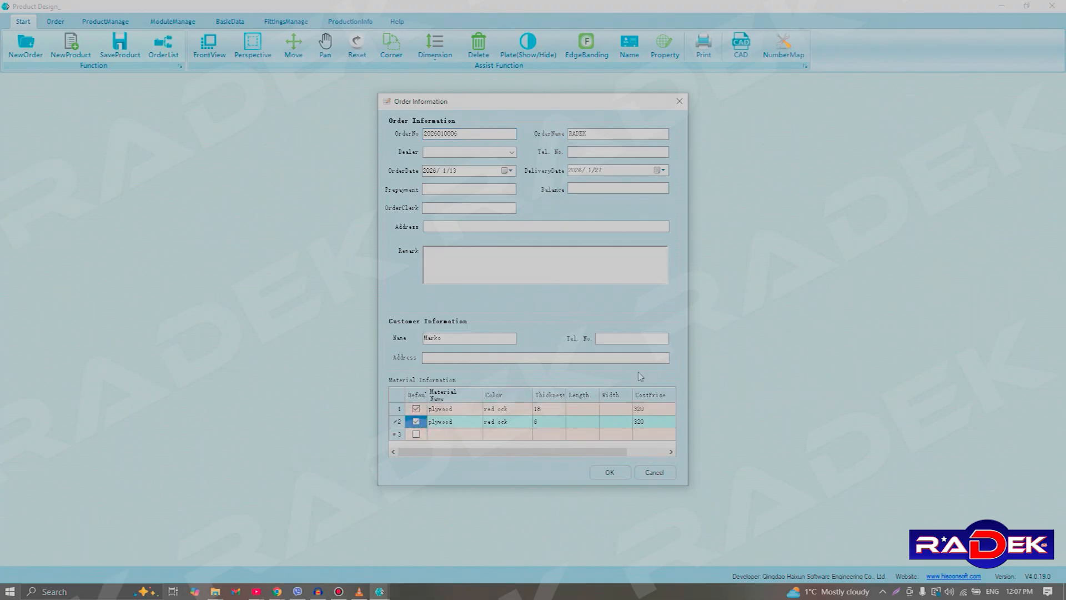
{"action": "left_click", "coordinate": [609, 472]}
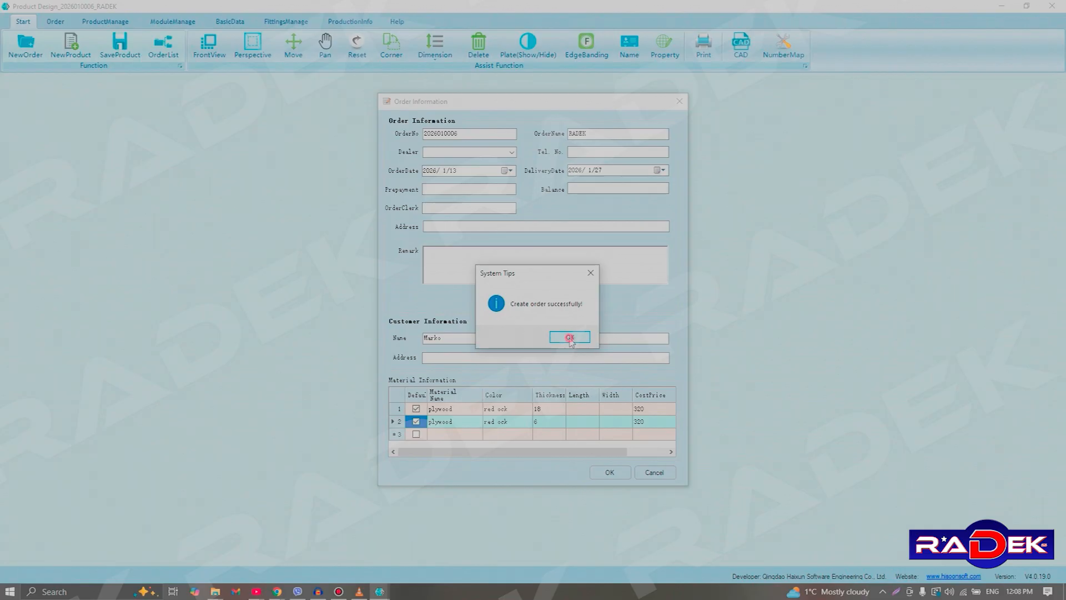
{"action": "left_click", "coordinate": [569, 338]}
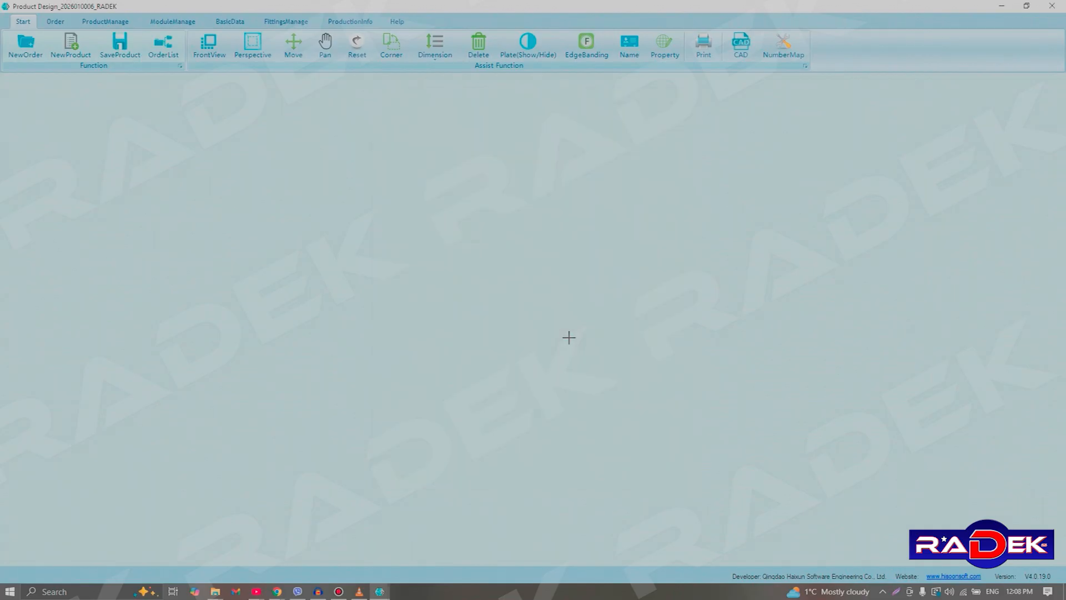
Start a new product and add an empty frame 1200 wide, 600 deep and 2100 high.
{"action": "left_click", "coordinate": [74, 44]}
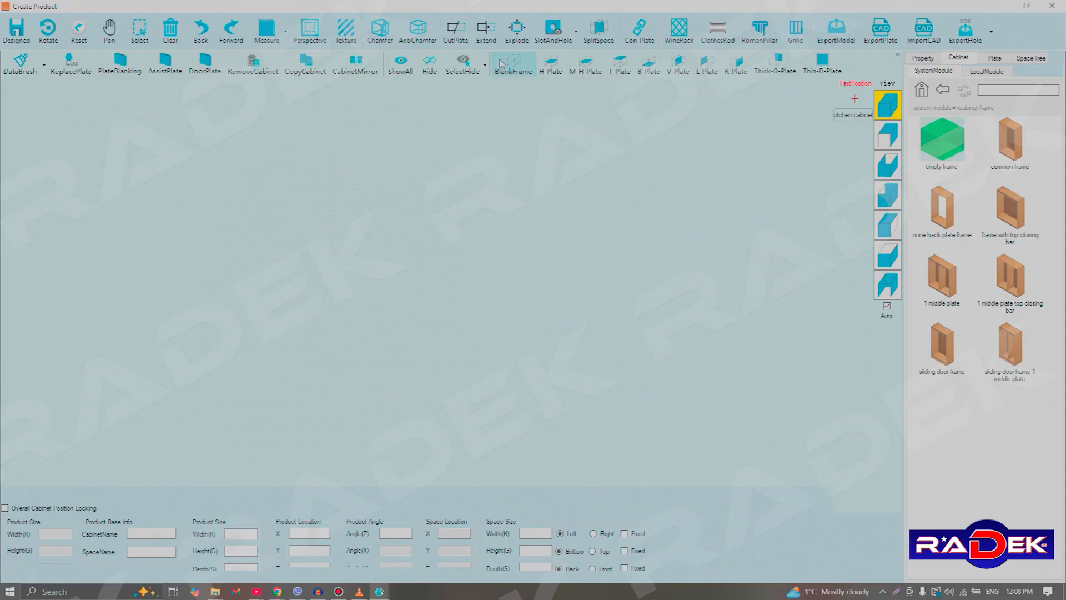
{"action": "left_click", "coordinate": [500, 63]}
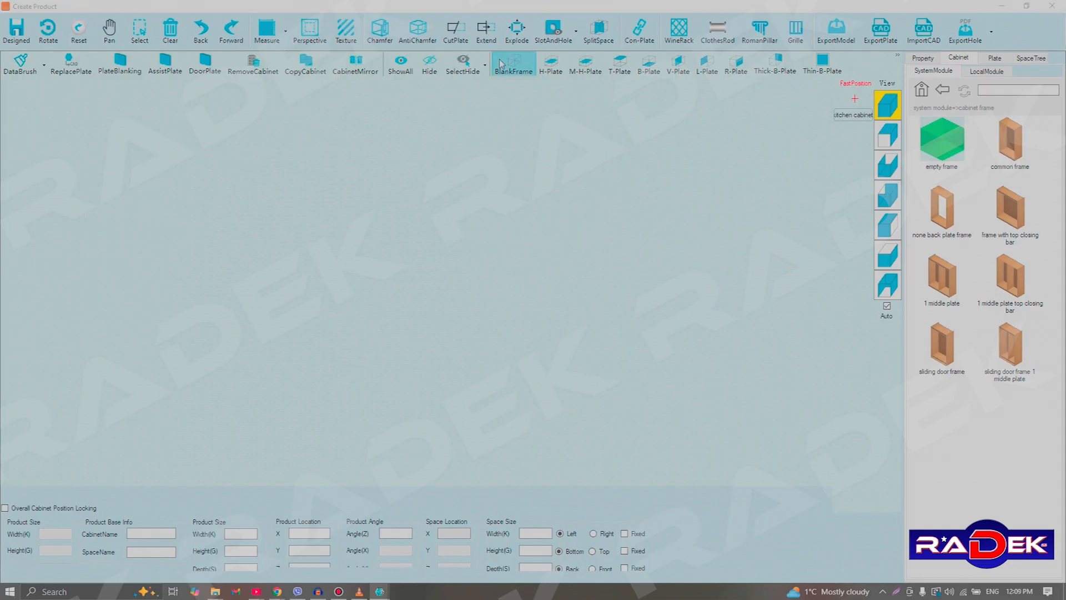
{"action": "left_click_drag", "start_coordinate": [397, 121], "coordinate": [413, 104]}
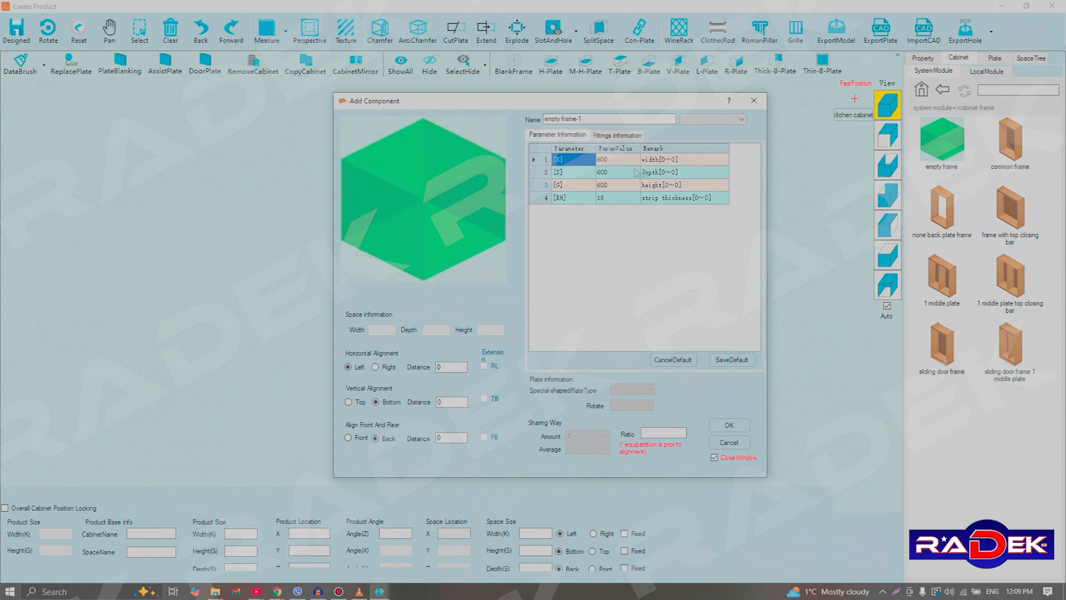
{"action": "left_click_drag", "start_coordinate": [539, 109], "coordinate": [666, 128]}
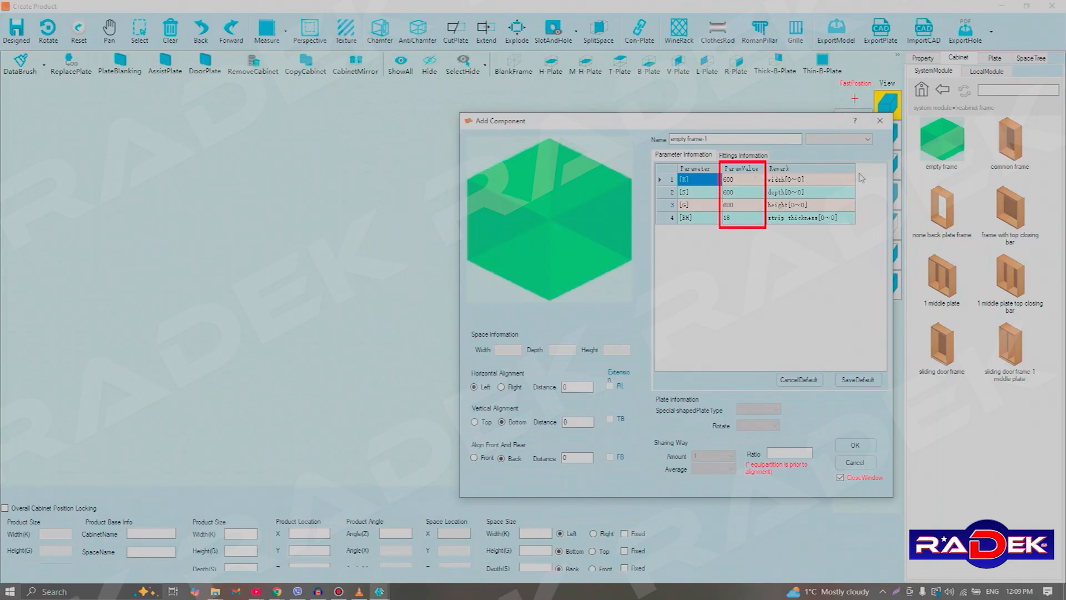
{"action": "left_click", "coordinate": [741, 180]}
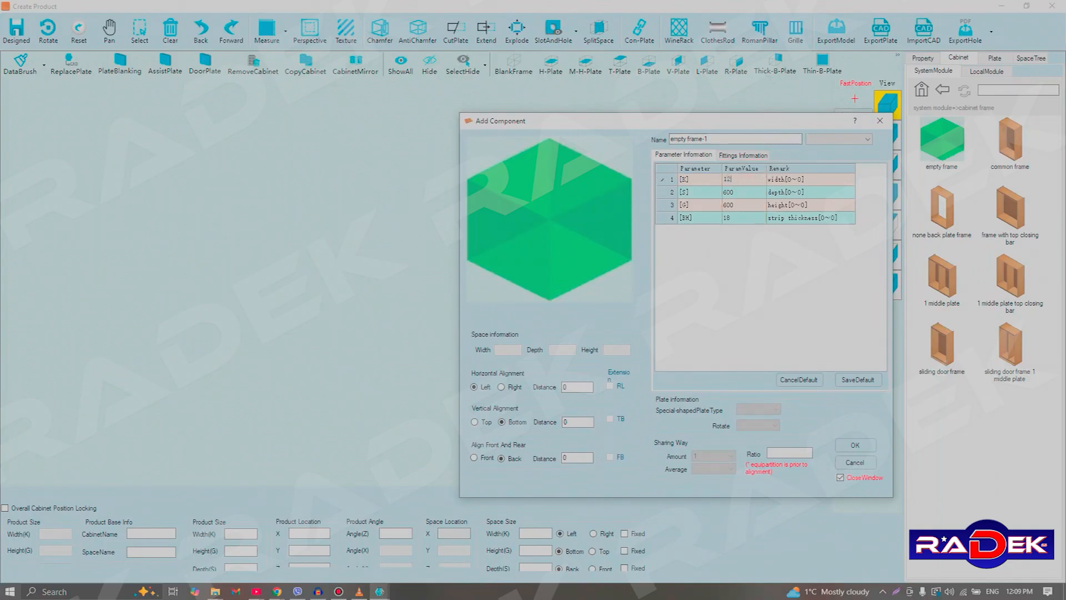
{"action": "left_click", "coordinate": [741, 192]}
{"action": "left_click", "coordinate": [745, 206]}
{"action": "left_click", "coordinate": [848, 446]}
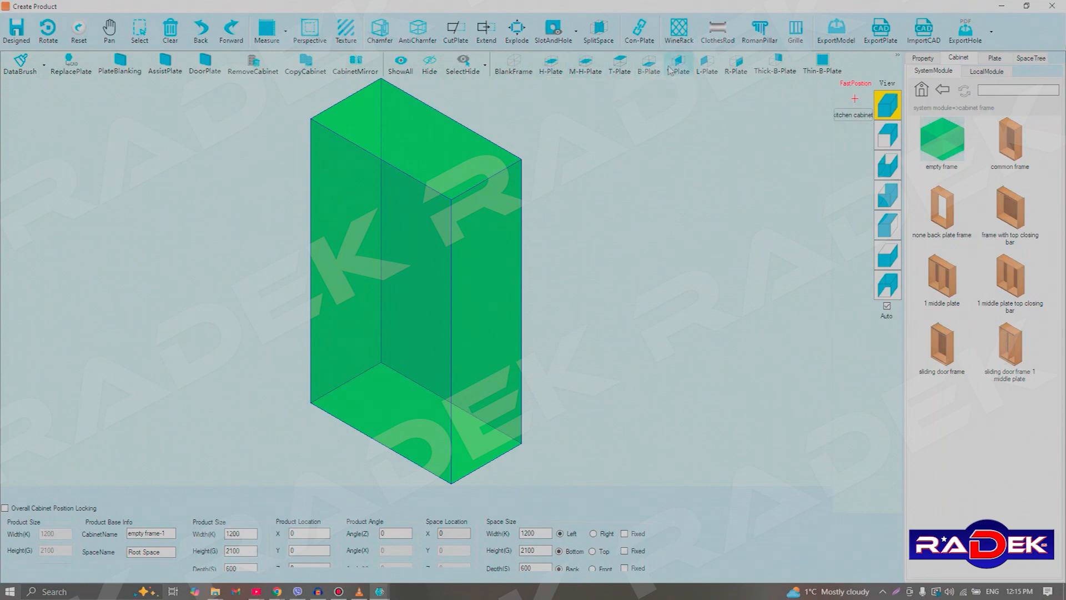
Add left and right side plates and a top plate to the empty frame.
{"action": "left_click", "coordinate": [560, 65]}
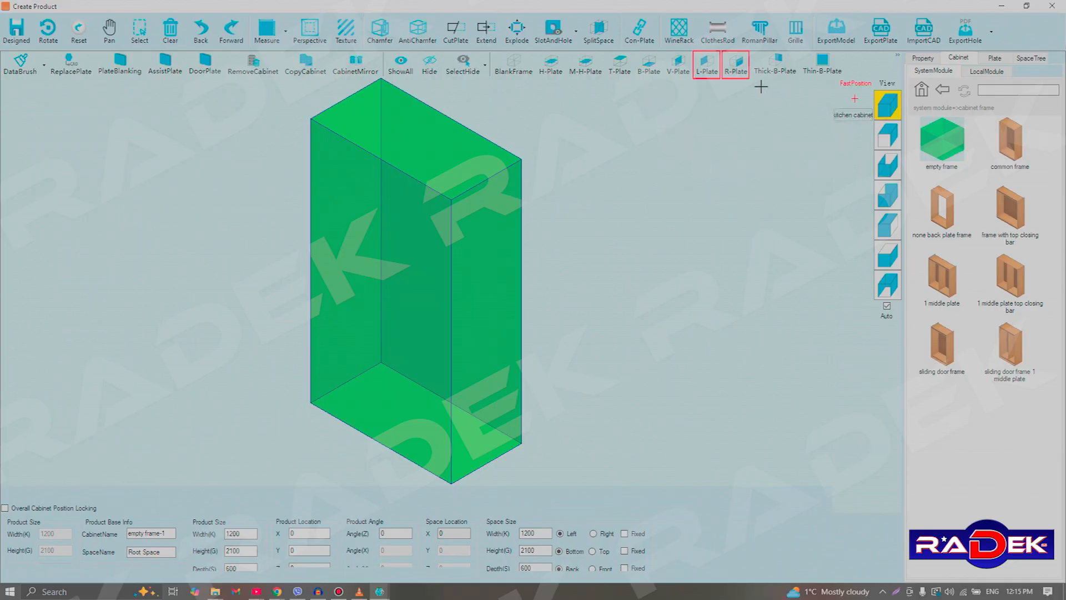
{"action": "left_click", "coordinate": [707, 64]}
{"action": "left_click", "coordinate": [736, 63]}
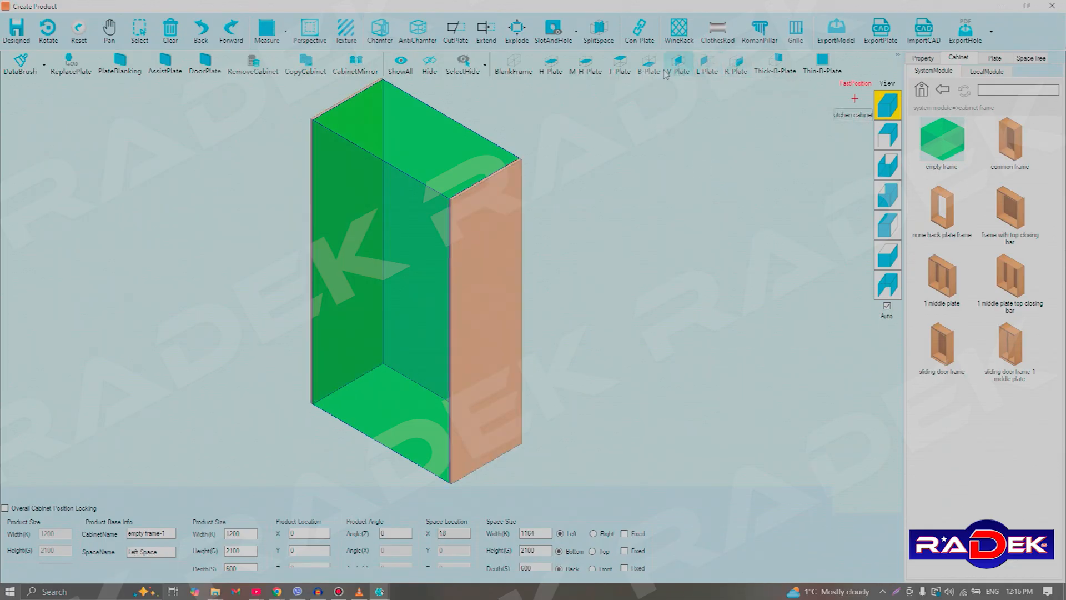
{"action": "left_click", "coordinate": [617, 73]}
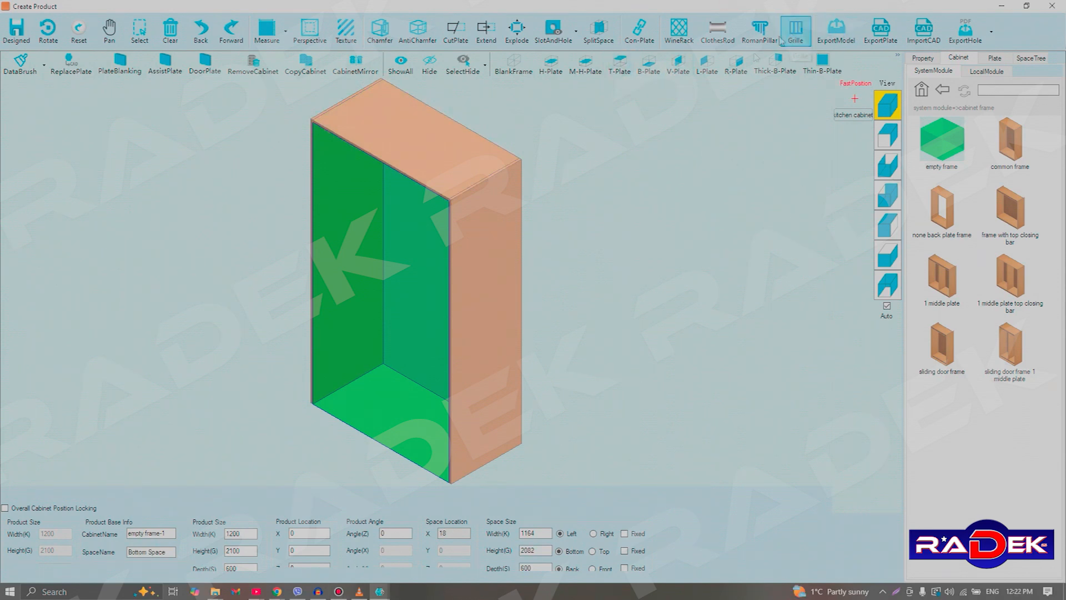
Split the cabinet's inner space in the top-down direction with a bottom margin of 80.
{"action": "left_click", "coordinate": [649, 68]}
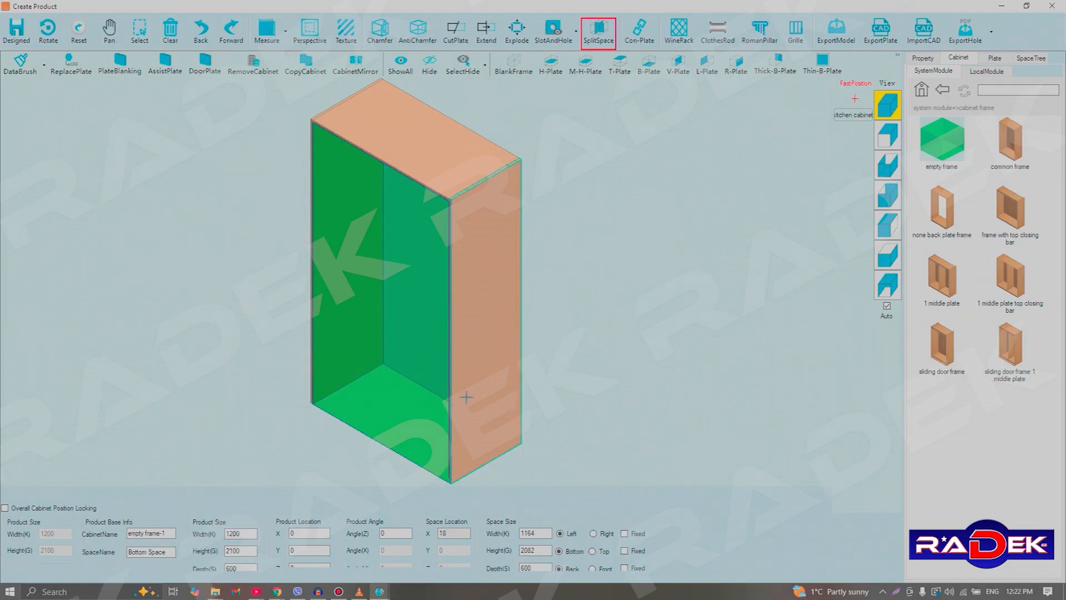
{"action": "key", "text": "Escape"}
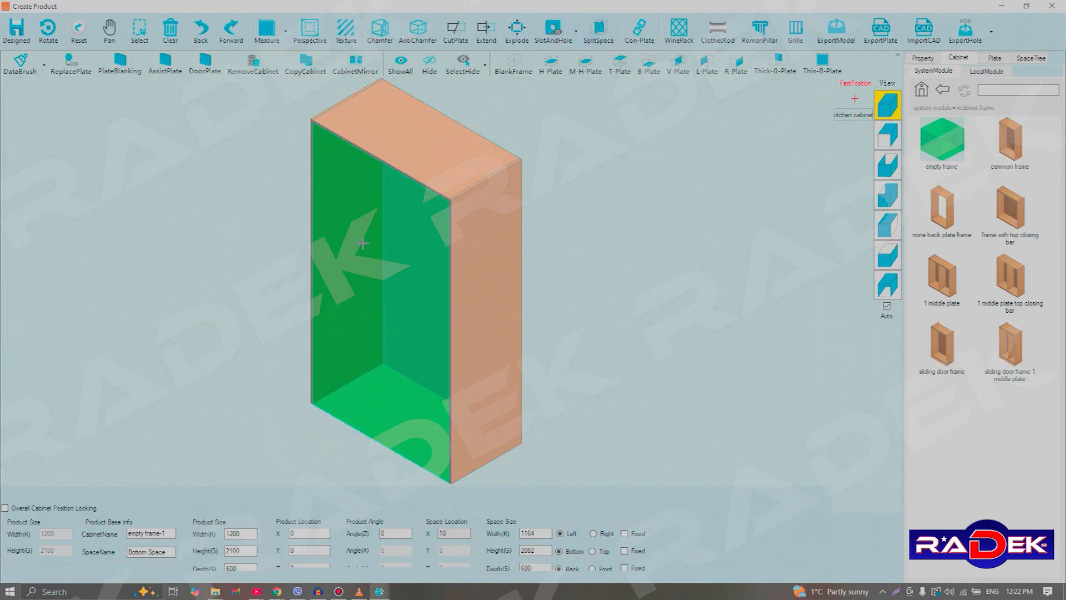
{"action": "left_click", "coordinate": [595, 30]}
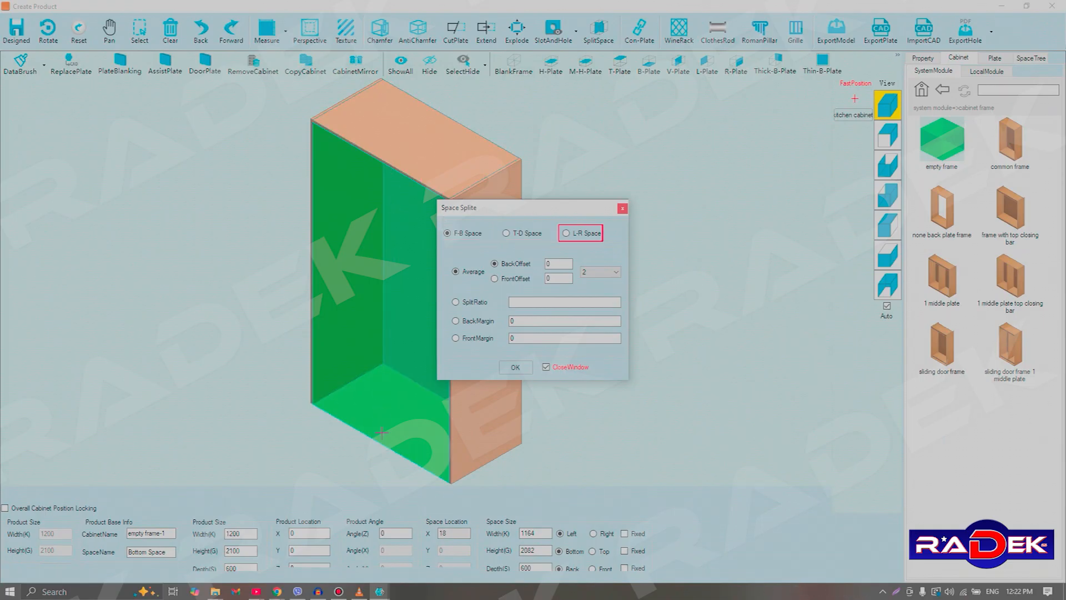
{"action": "left_click", "coordinate": [511, 234]}
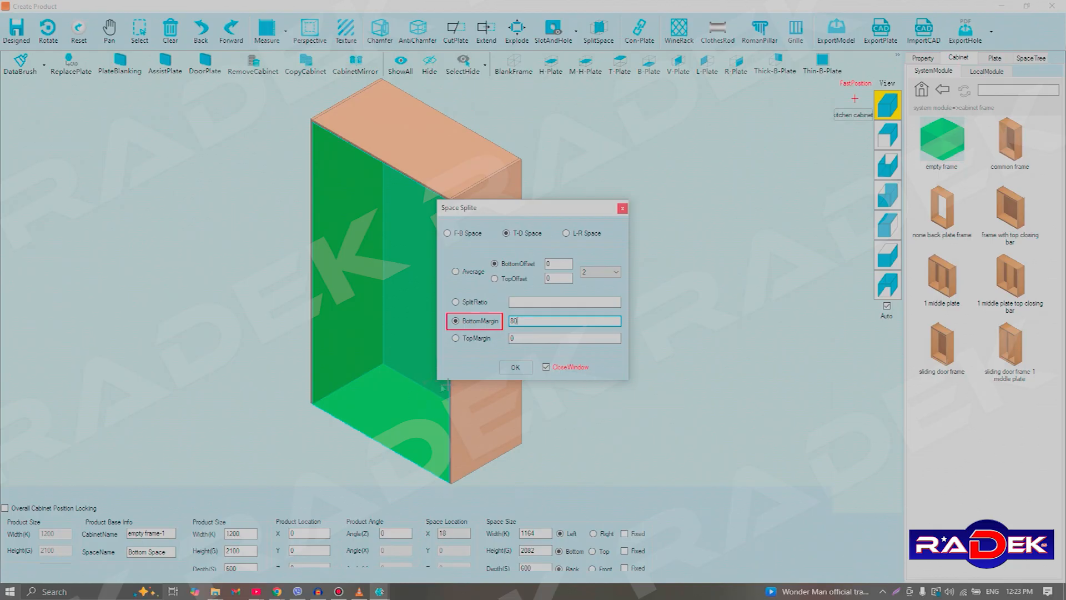
{"action": "left_click", "coordinate": [514, 368]}
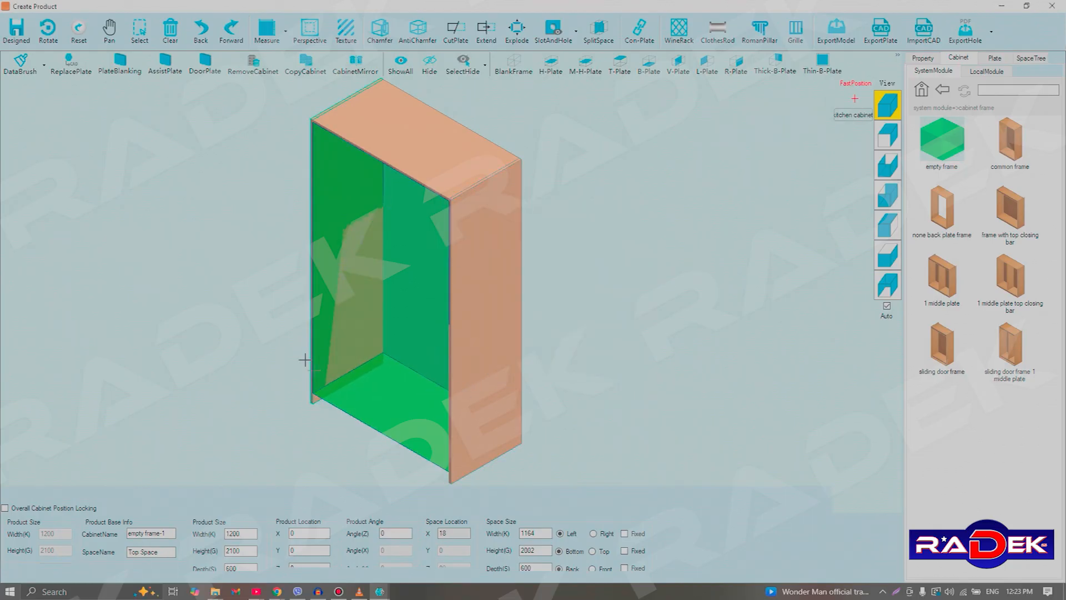
Select the upper space of the split cabinet and add a bottom horizontal plate to it.
{"action": "left_click", "coordinate": [367, 428]}
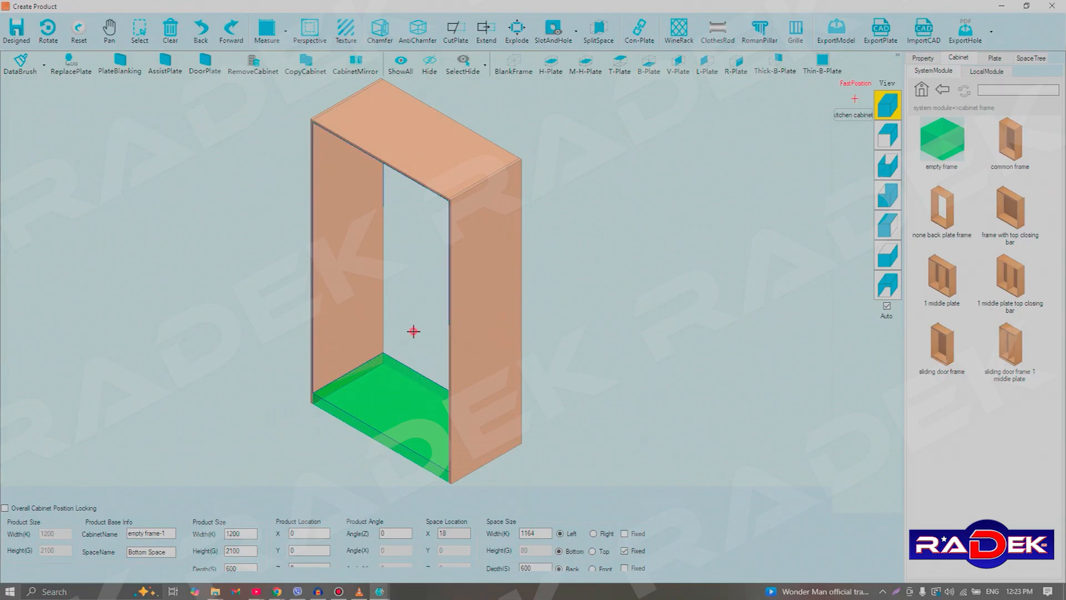
{"action": "left_click", "coordinate": [413, 331]}
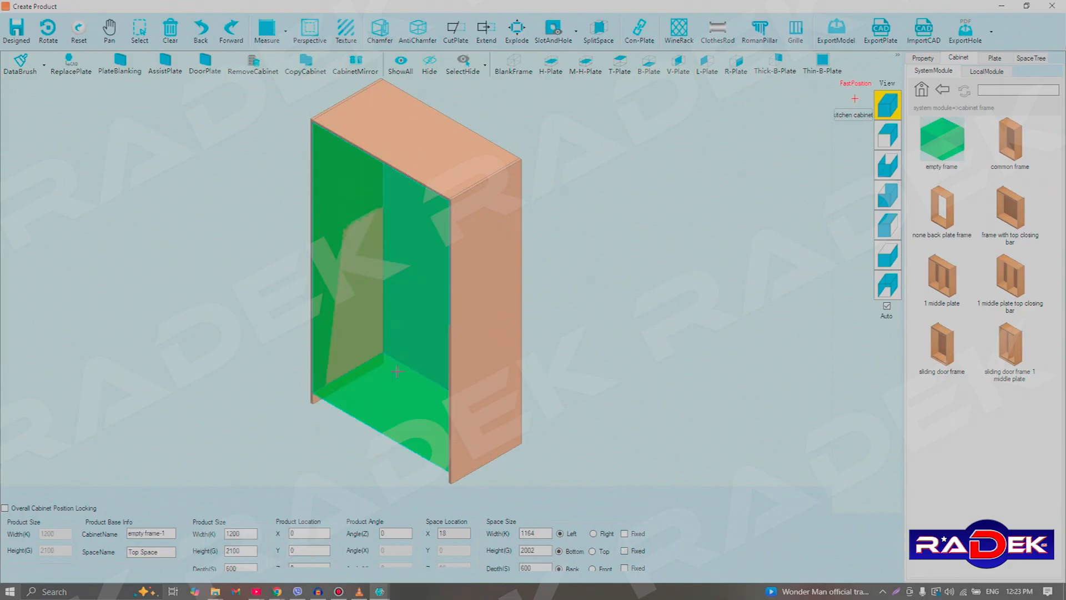
{"action": "left_click", "coordinate": [644, 304]}
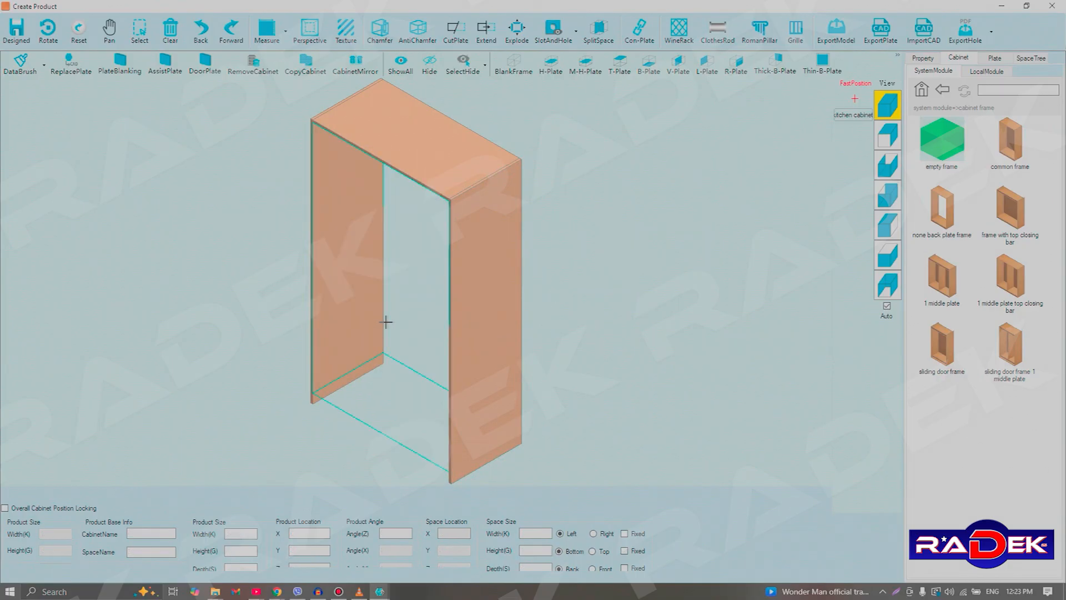
{"action": "left_click", "coordinate": [418, 295]}
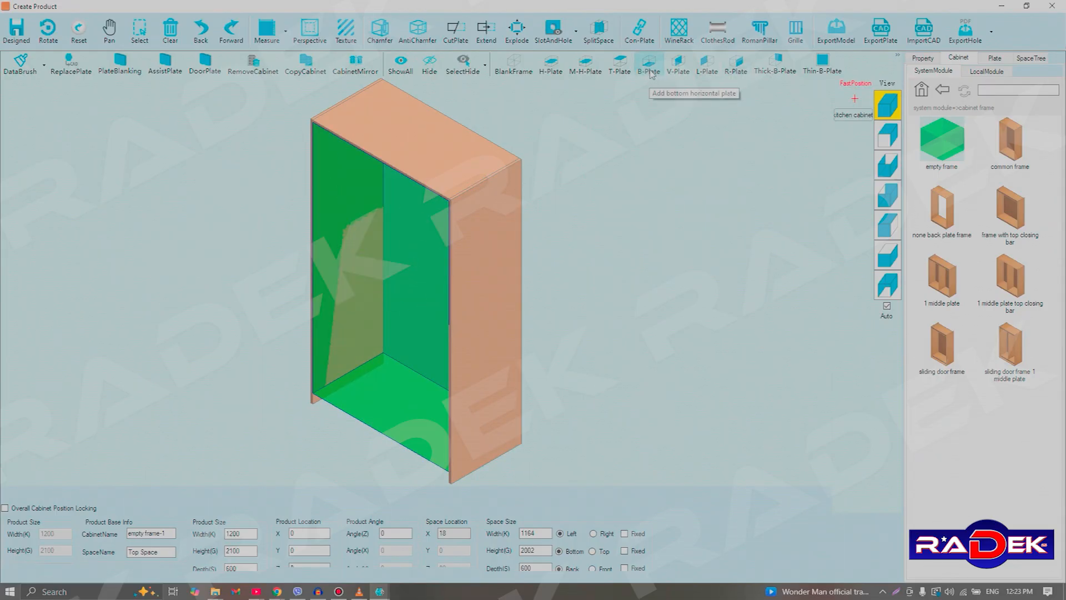
{"action": "left_click", "coordinate": [650, 66]}
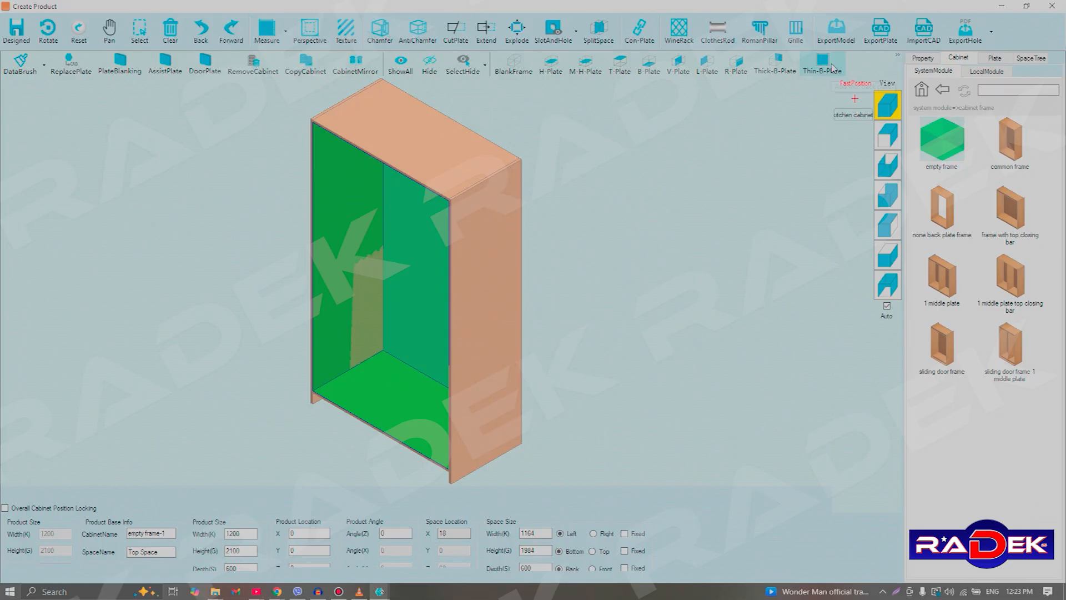
Add a thin back plate to the selected upper space of the cabinet.
{"action": "left_click", "coordinate": [833, 68]}
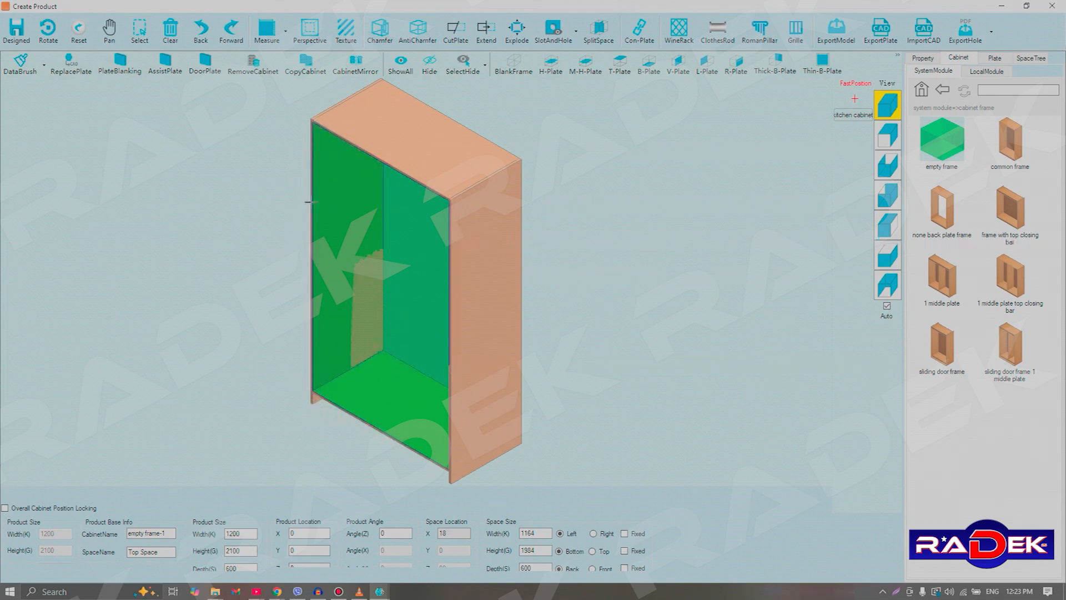
{"action": "scroll", "coordinate": [461, 200], "scroll_direction": "up", "scroll_amount": 5}
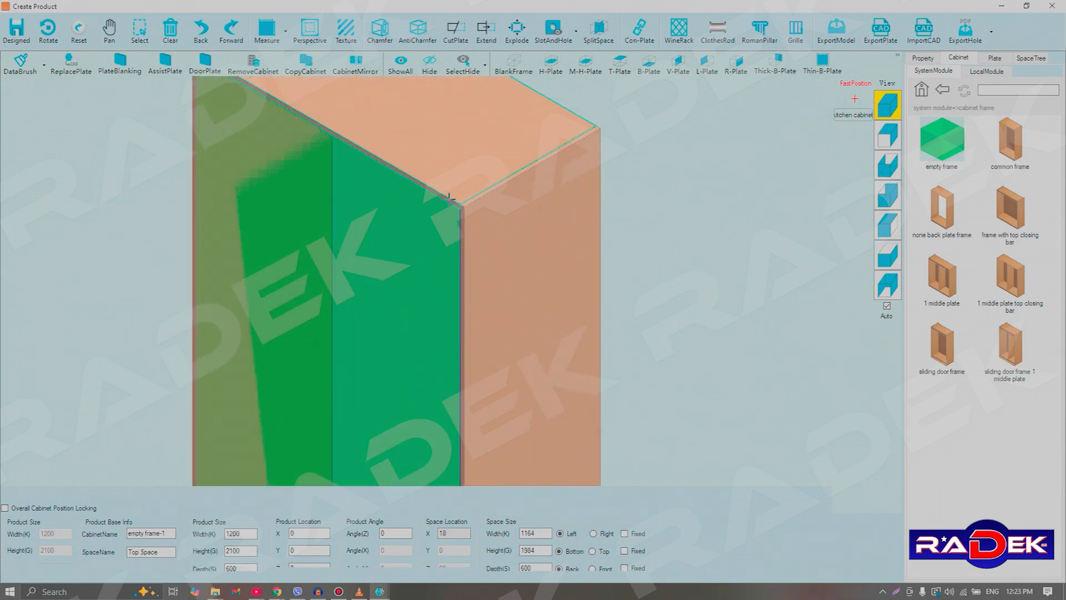
{"action": "scroll", "coordinate": [462, 203], "scroll_direction": "up", "scroll_amount": 3}
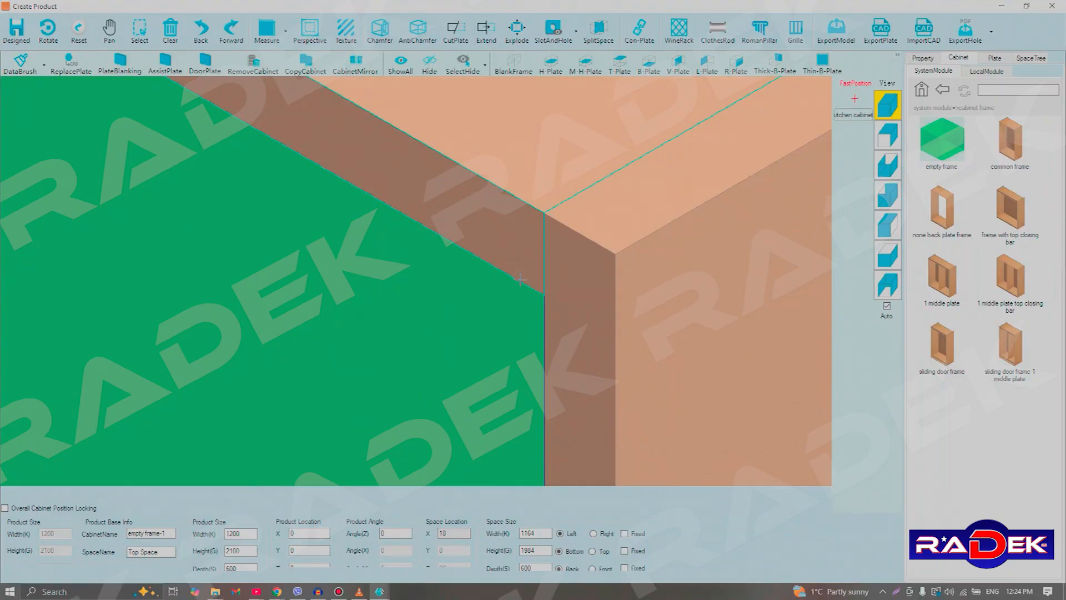
{"action": "scroll", "coordinate": [508, 261], "scroll_direction": "down", "scroll_amount": 7}
{"action": "scroll", "coordinate": [671, 236], "scroll_direction": "down", "scroll_amount": 1}
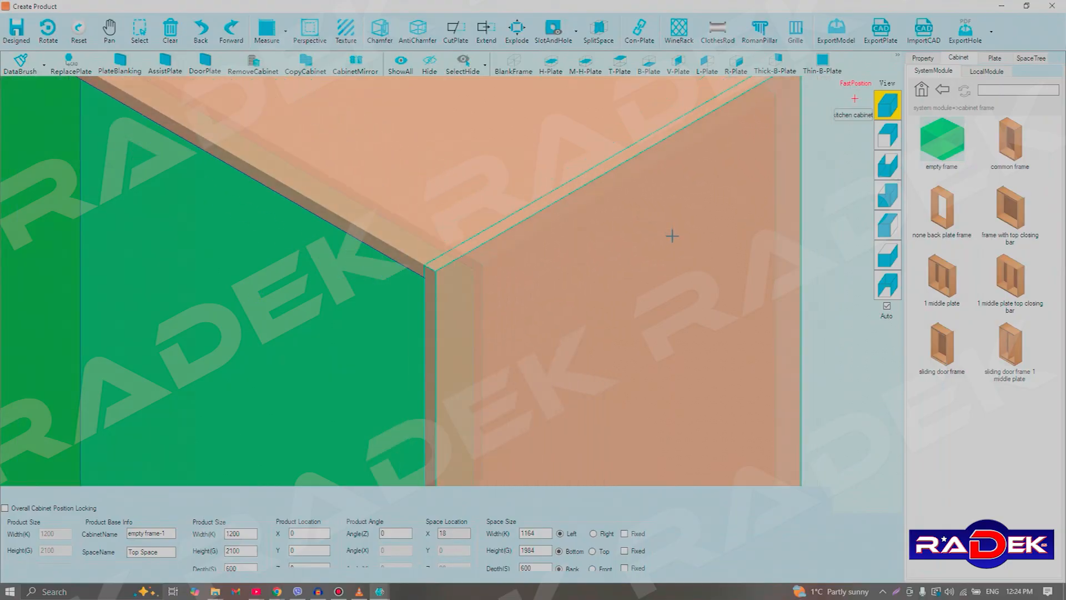
{"action": "scroll", "coordinate": [672, 236], "scroll_direction": "down", "scroll_amount": 8}
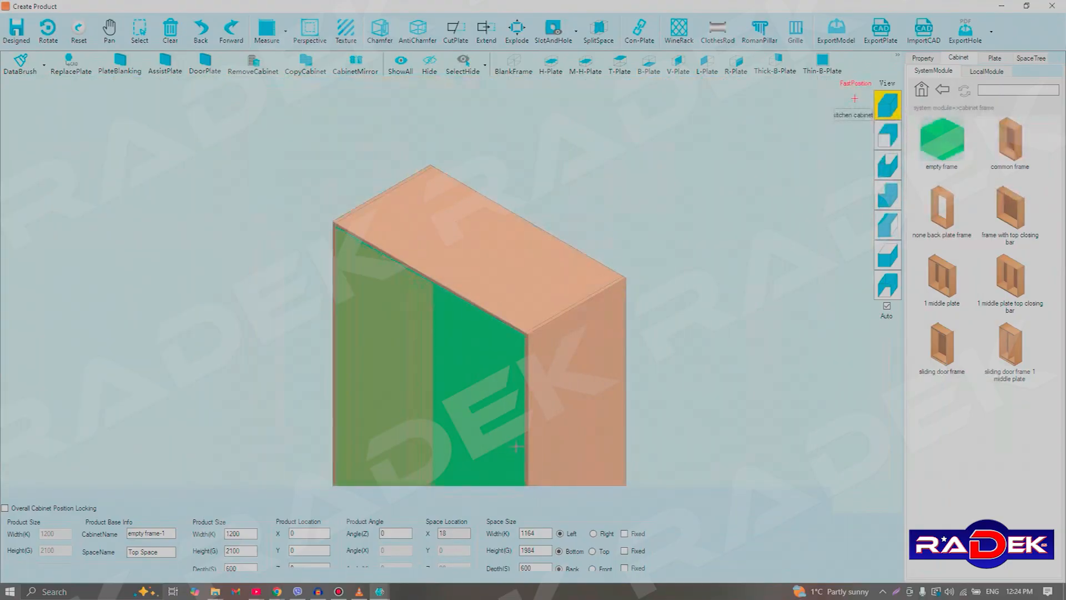
{"action": "scroll", "coordinate": [424, 211], "scroll_direction": "down", "scroll_amount": 5}
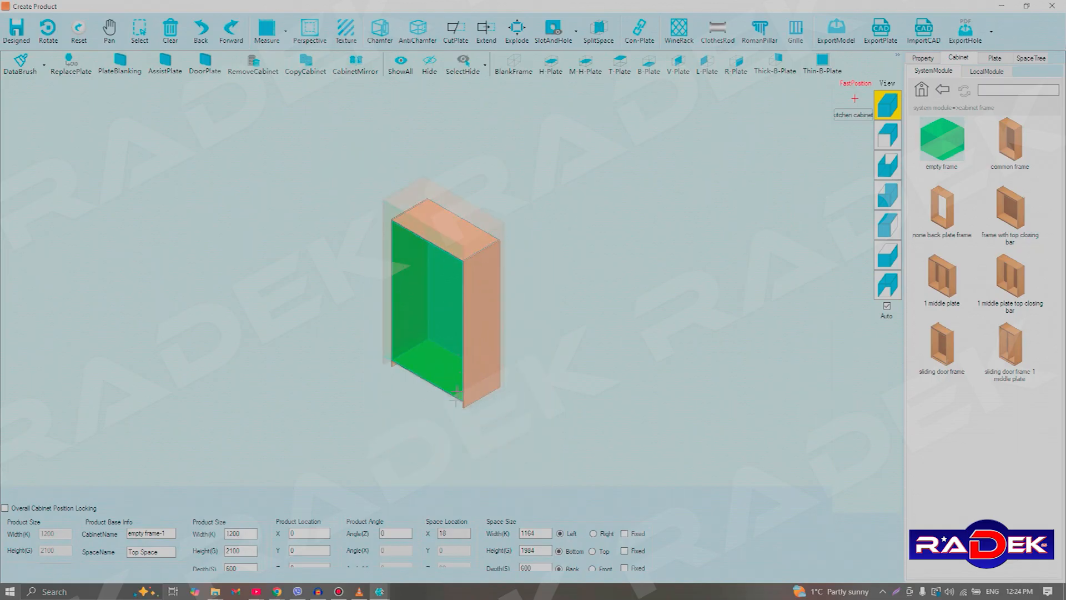
{"action": "scroll", "coordinate": [455, 392], "scroll_direction": "up", "scroll_amount": 3}
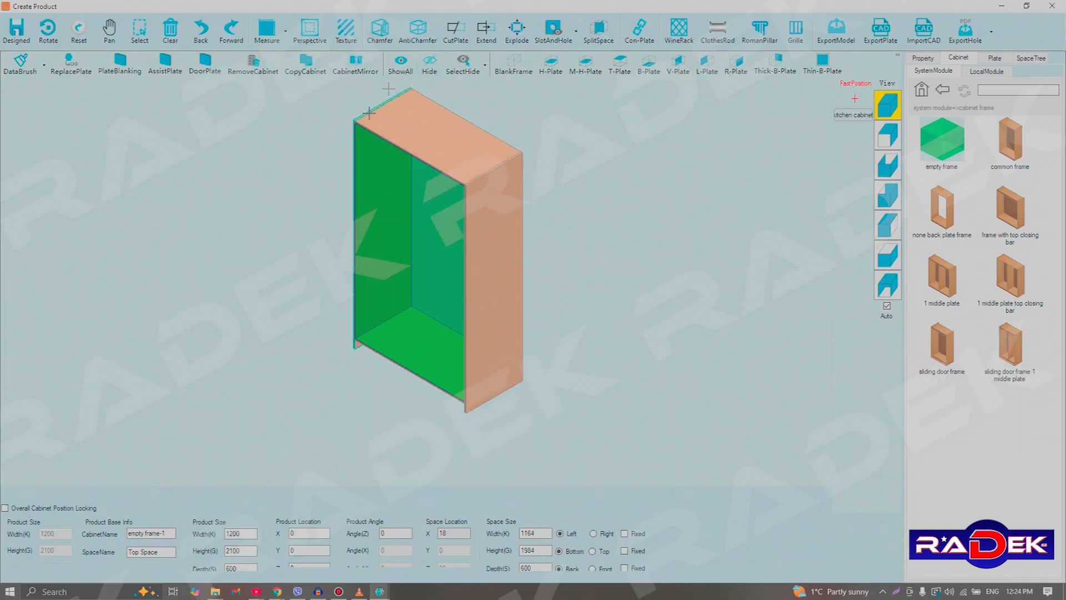
{"action": "scroll", "coordinate": [394, 86], "scroll_direction": "up", "scroll_amount": 2}
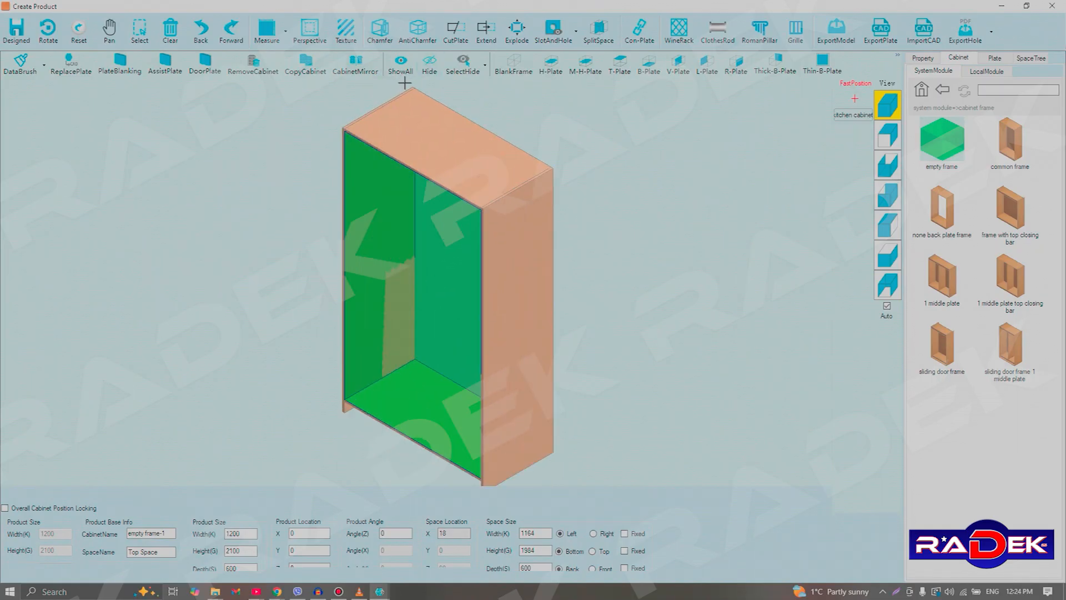
{"action": "scroll", "coordinate": [437, 127], "scroll_direction": "down", "scroll_amount": 1}
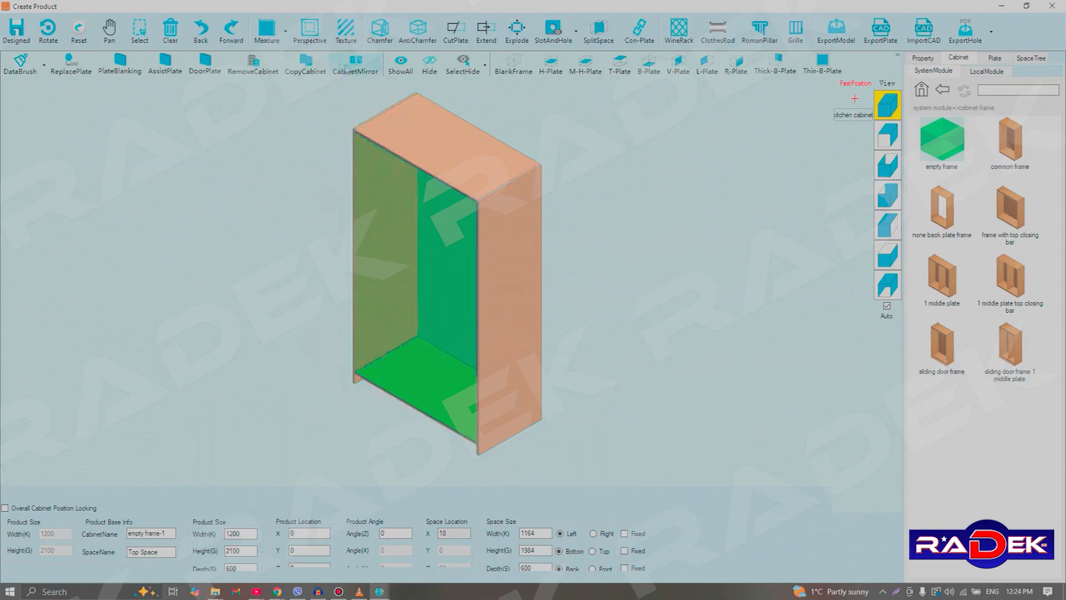
{"action": "left_click", "coordinate": [817, 60]}
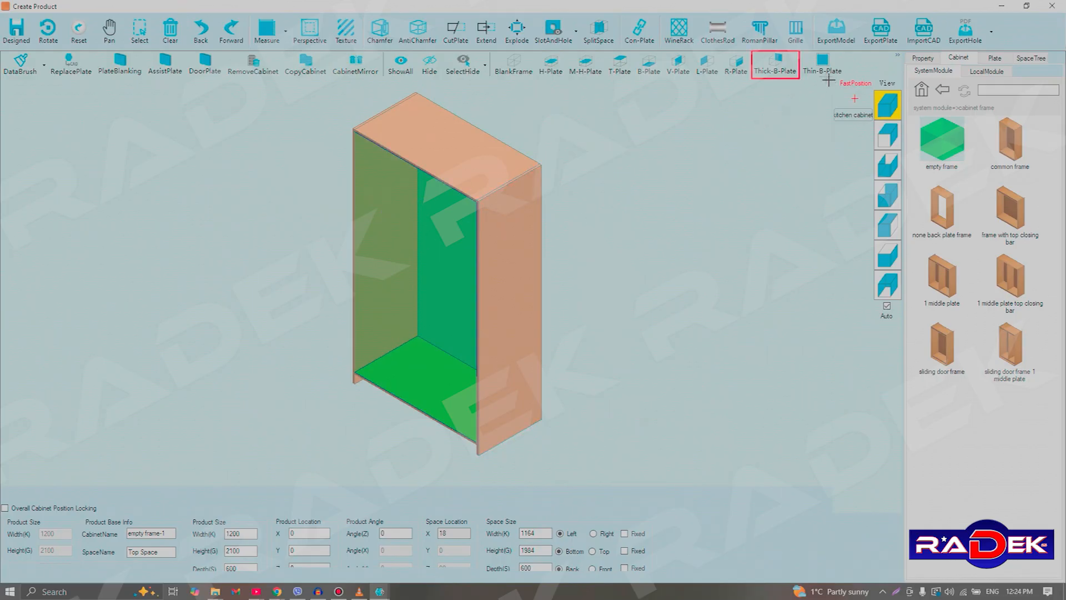
{"action": "left_click", "coordinate": [823, 63]}
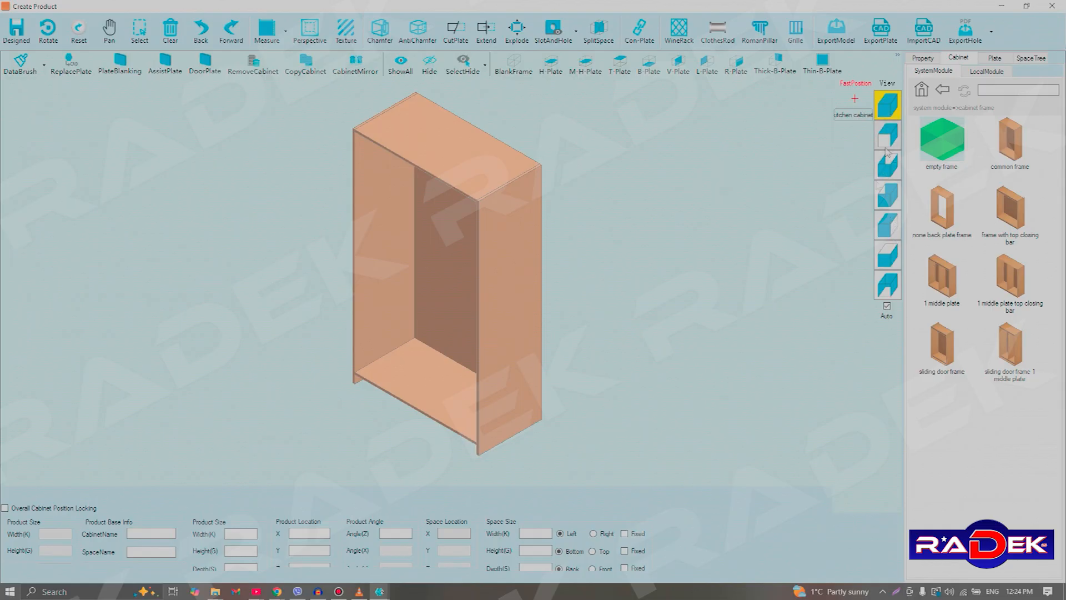
Look at the cabinet in the front, back, side, top and bottom views, then return to the isometric view.
{"action": "left_click", "coordinate": [889, 109]}
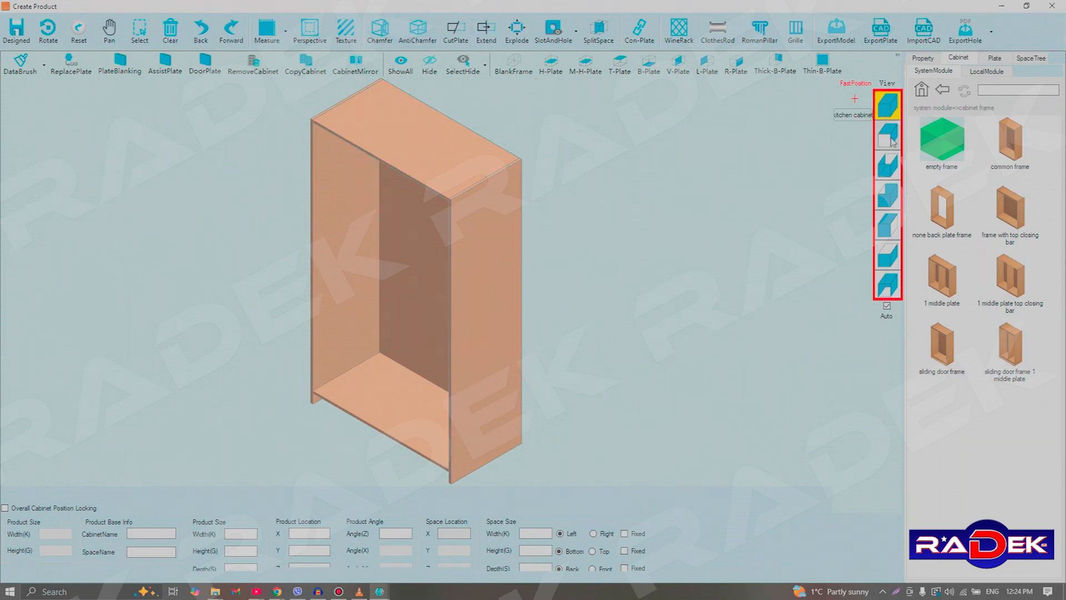
{"action": "left_click", "coordinate": [890, 139]}
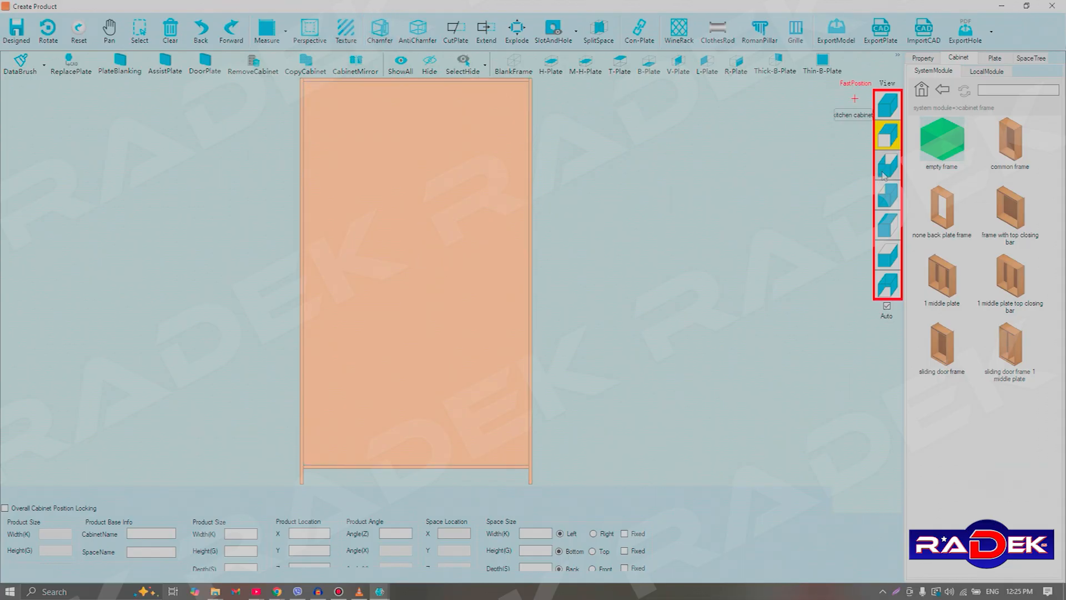
{"action": "left_click", "coordinate": [886, 167]}
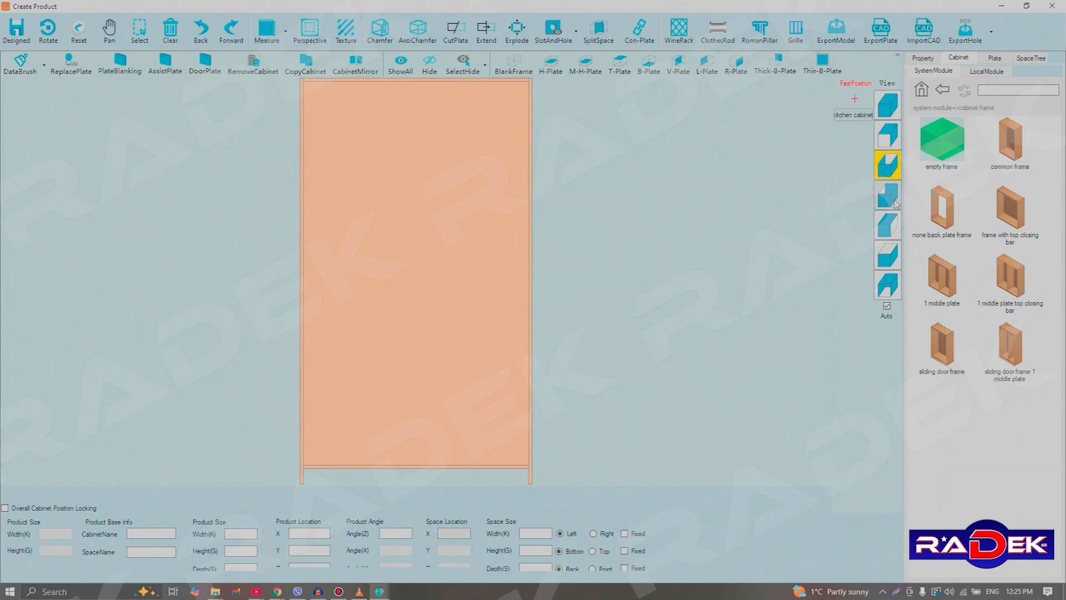
{"action": "left_click", "coordinate": [890, 194]}
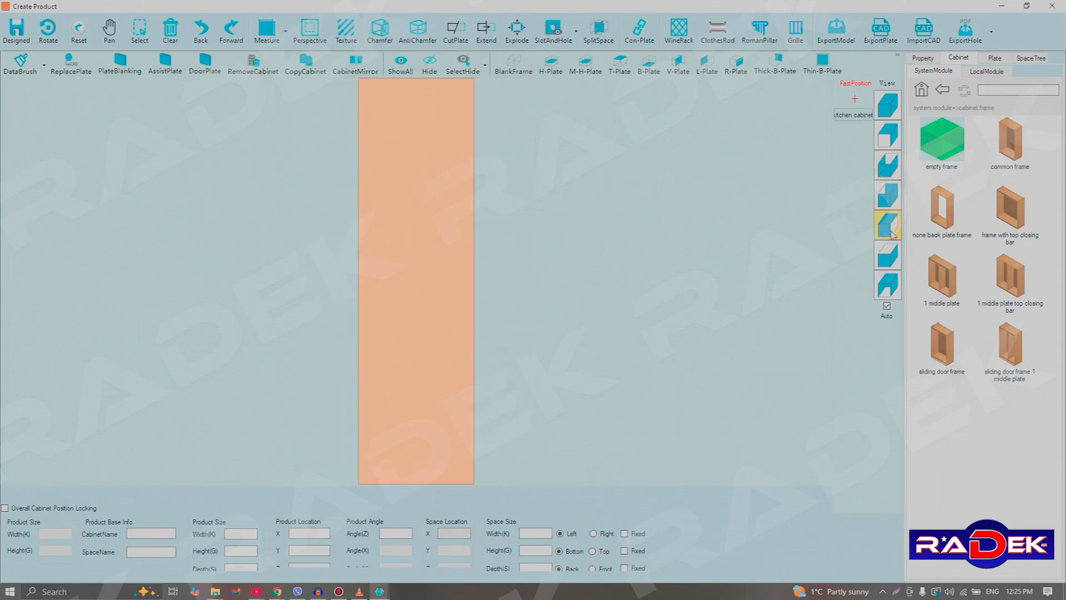
{"action": "left_click", "coordinate": [885, 261]}
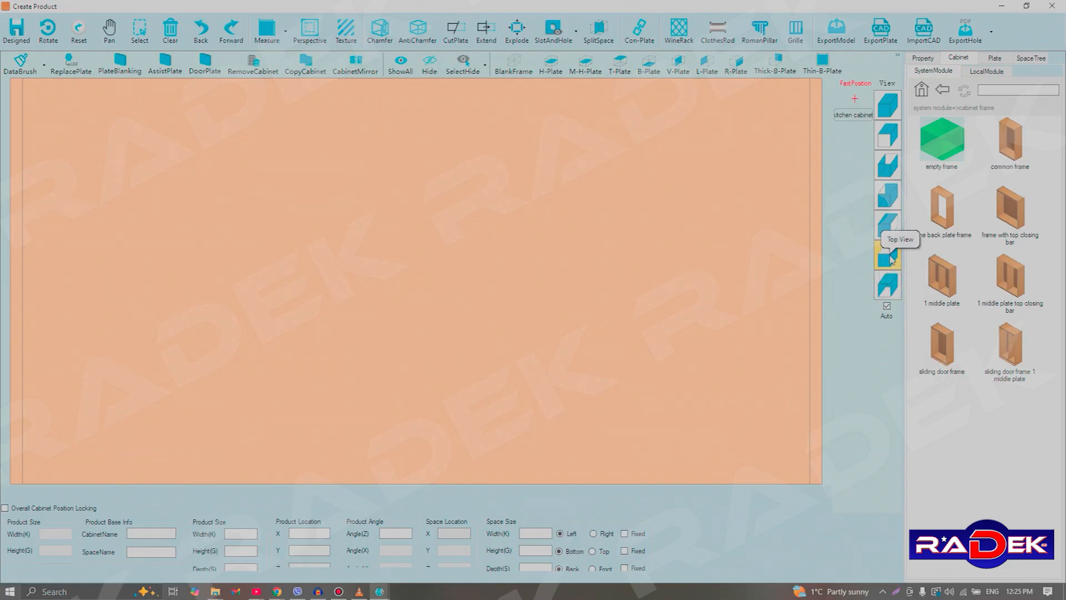
{"action": "left_click", "coordinate": [887, 294]}
{"action": "left_click", "coordinate": [887, 106]}
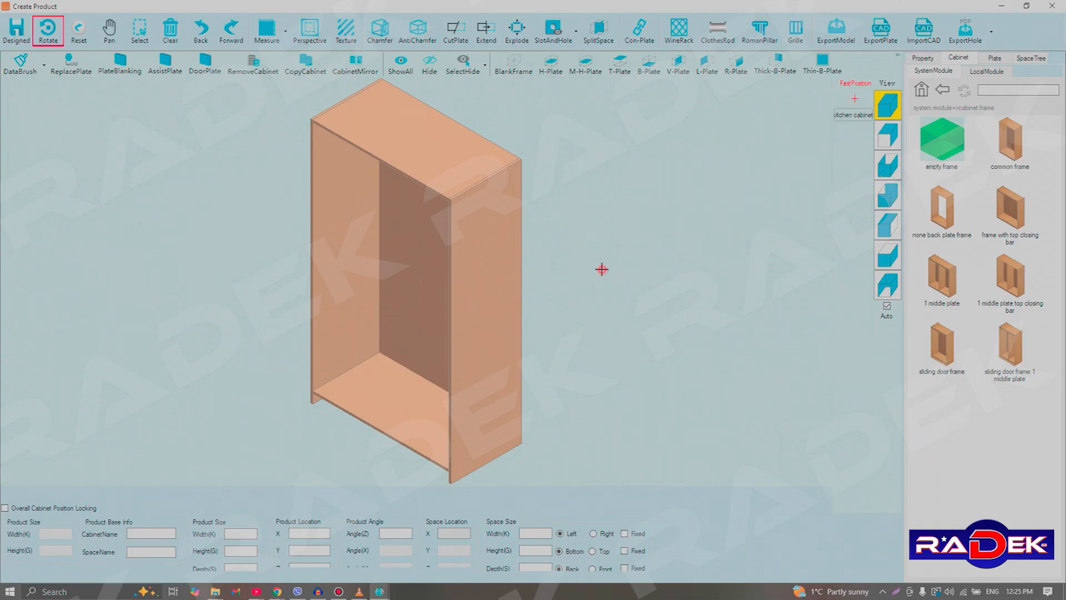
Rotate the cabinet freely to examine its sides, top, bottom and back plate, and reset the view.
{"action": "left_click_drag", "start_coordinate": [602, 267], "coordinate": [572, 305]}
{"action": "left_click_drag", "start_coordinate": [181, 297], "coordinate": [370, 377]}
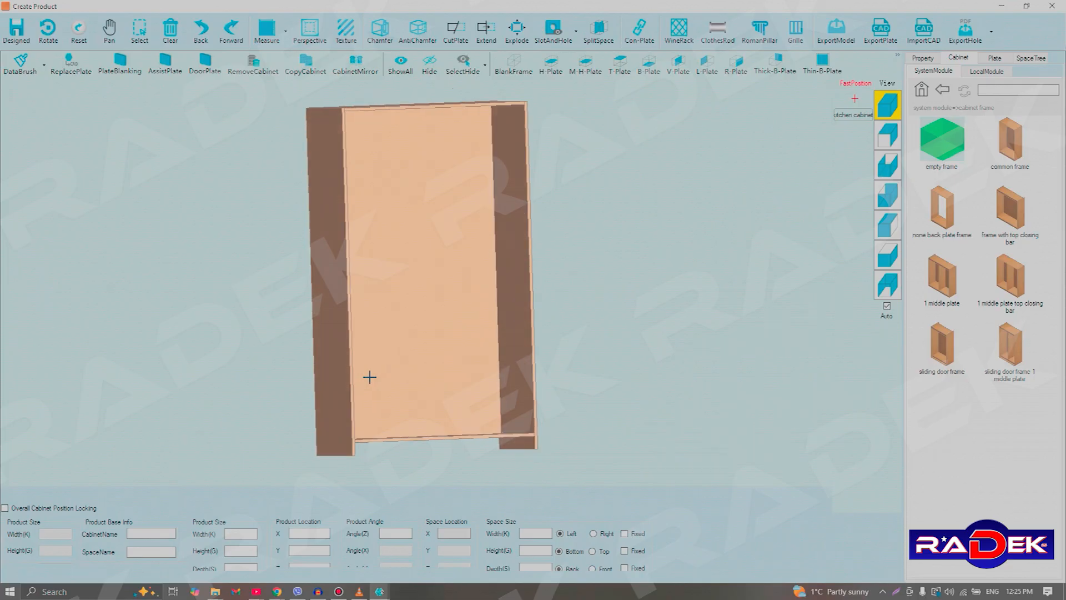
{"action": "left_click_drag", "start_coordinate": [228, 320], "coordinate": [417, 309]}
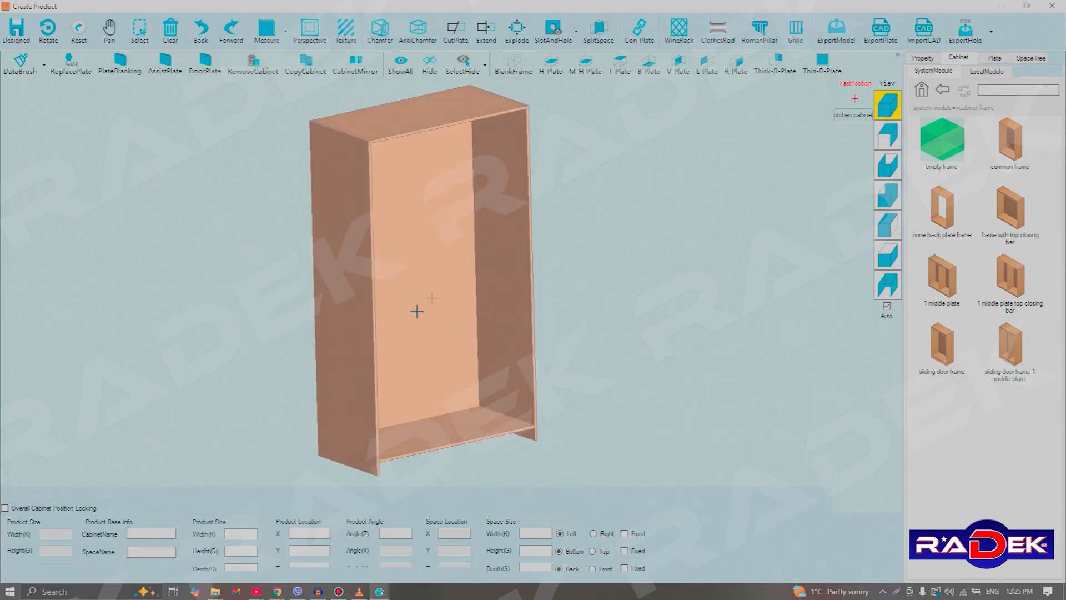
{"action": "left_click", "coordinate": [433, 200]}
{"action": "left_click", "coordinate": [383, 120]}
{"action": "left_click", "coordinate": [475, 102]}
{"action": "left_click", "coordinate": [474, 309]}
{"action": "left_click", "coordinate": [409, 391]}
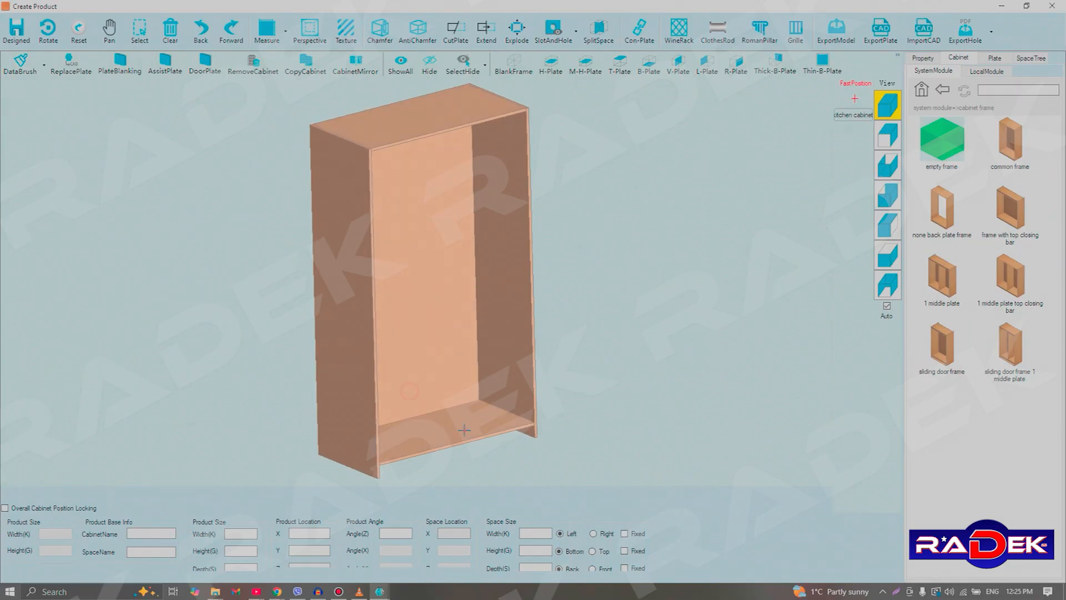
{"action": "left_click", "coordinate": [79, 28]}
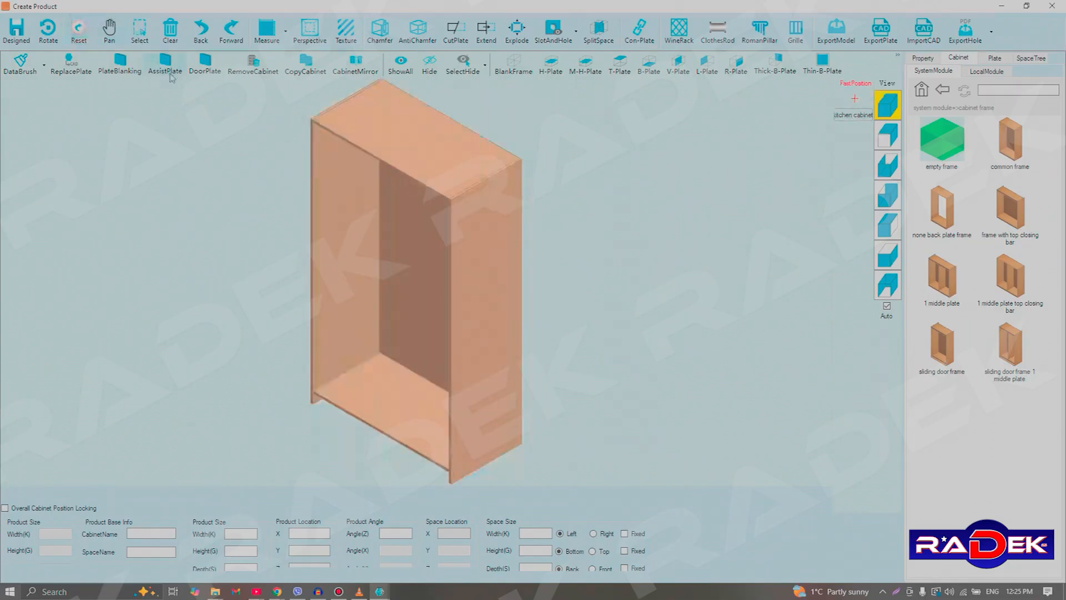
Select the bottom space beneath the cabinet's bottom horizontal plate.
{"action": "left_click", "coordinate": [330, 265]}
{"action": "left_click", "coordinate": [586, 376]}
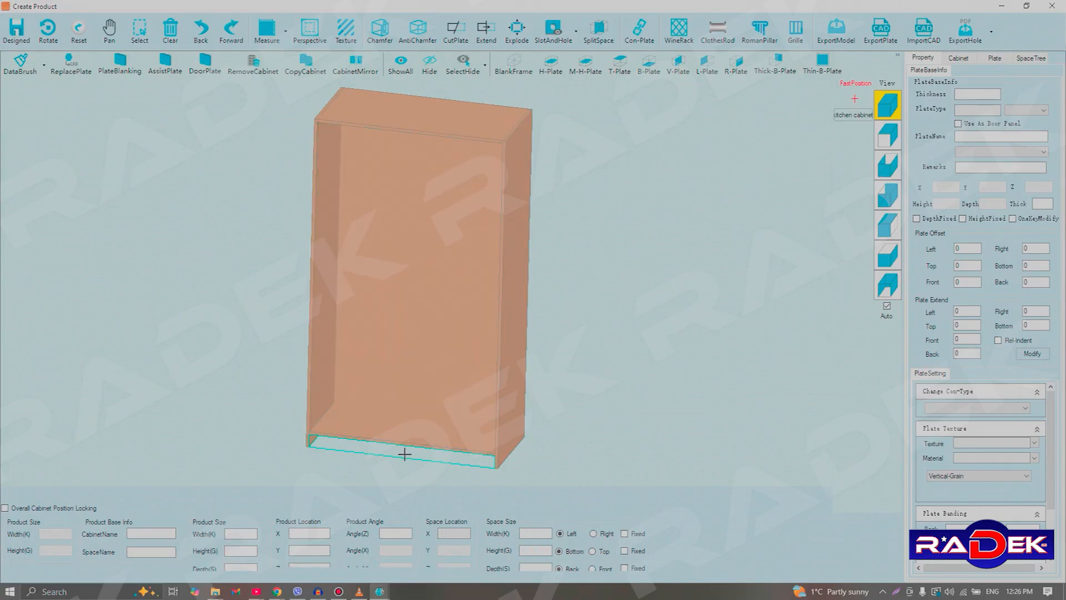
{"action": "scroll", "coordinate": [406, 451], "scroll_direction": "up", "scroll_amount": 5}
{"action": "scroll", "coordinate": [402, 453], "scroll_direction": "down", "scroll_amount": 5}
{"action": "scroll", "coordinate": [404, 452], "scroll_direction": "up", "scroll_amount": 5}
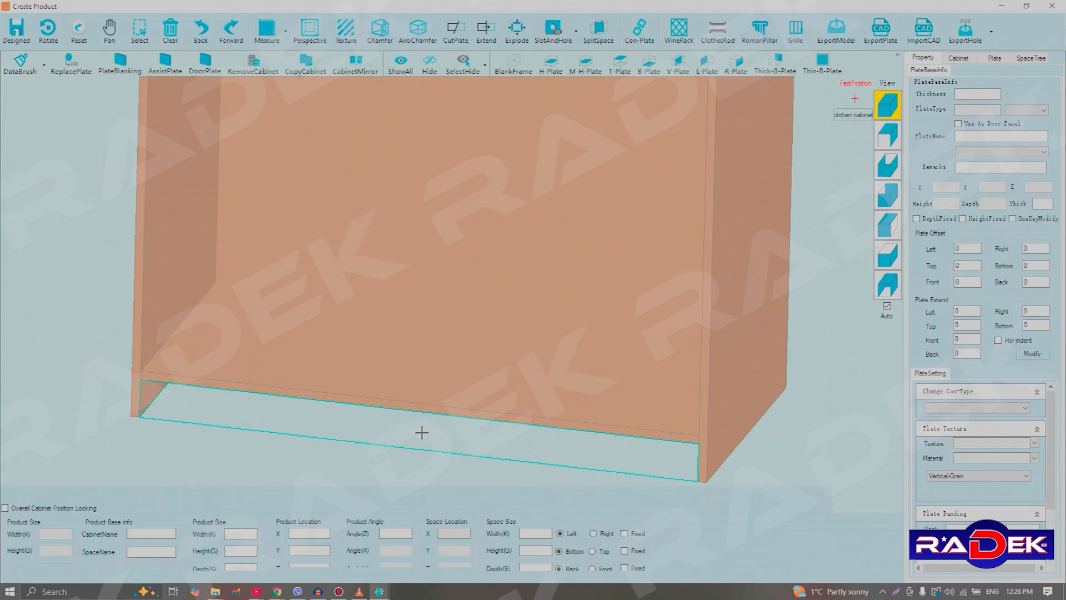
{"action": "left_click", "coordinate": [421, 433]}
{"action": "scroll", "coordinate": [612, 285], "scroll_direction": "down", "scroll_amount": 5}
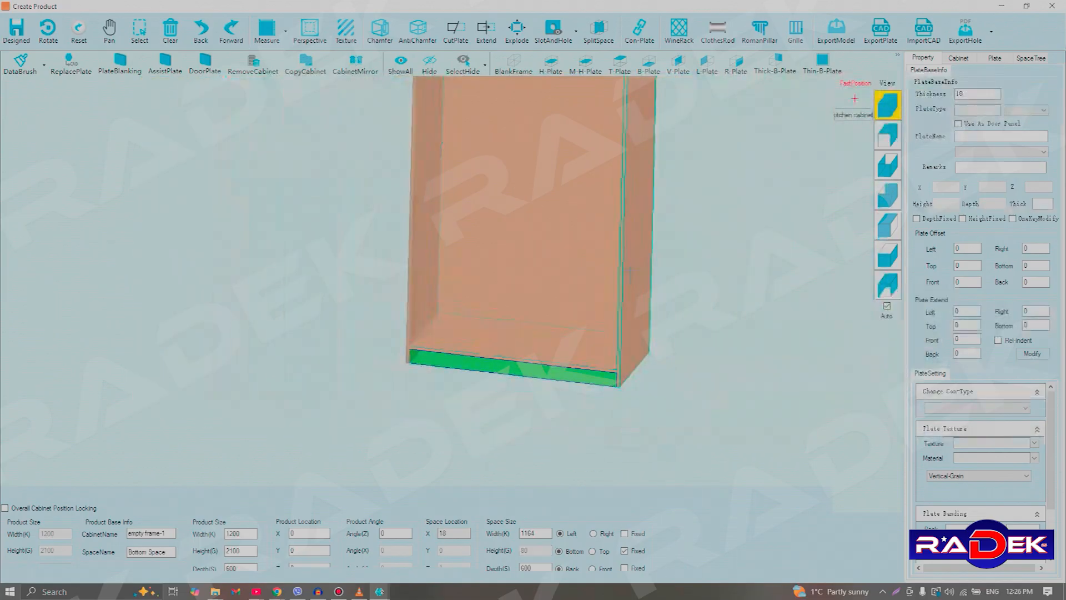
{"action": "scroll", "coordinate": [685, 183], "scroll_direction": "down", "scroll_amount": 3}
{"action": "scroll", "coordinate": [707, 198], "scroll_direction": "up", "scroll_amount": 2}
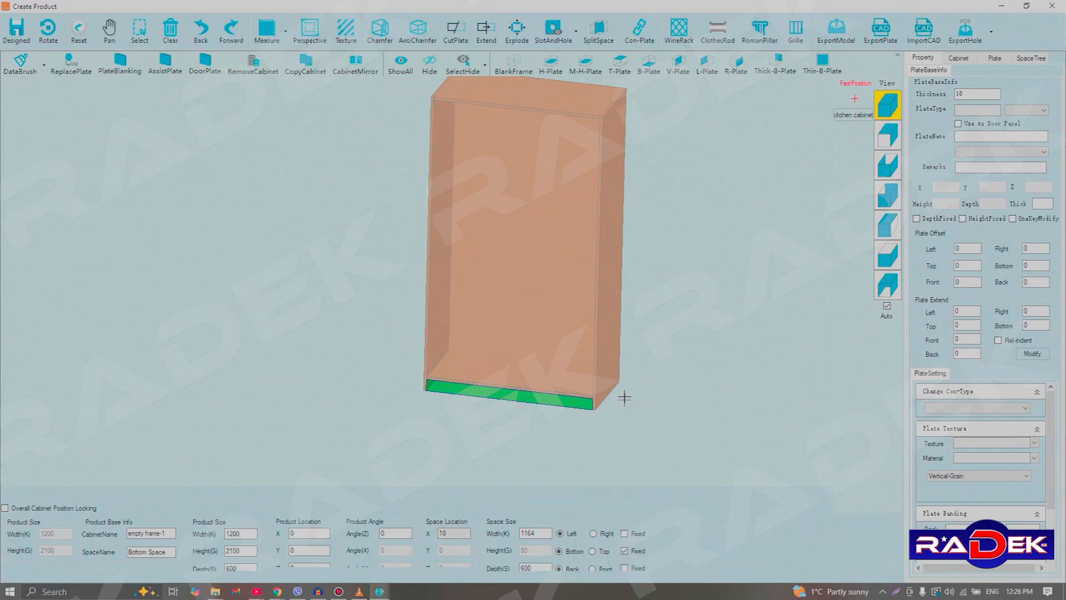
Browse the system cabinet modules and open the common brace folder in the system plate library.
{"action": "left_click", "coordinate": [958, 58]}
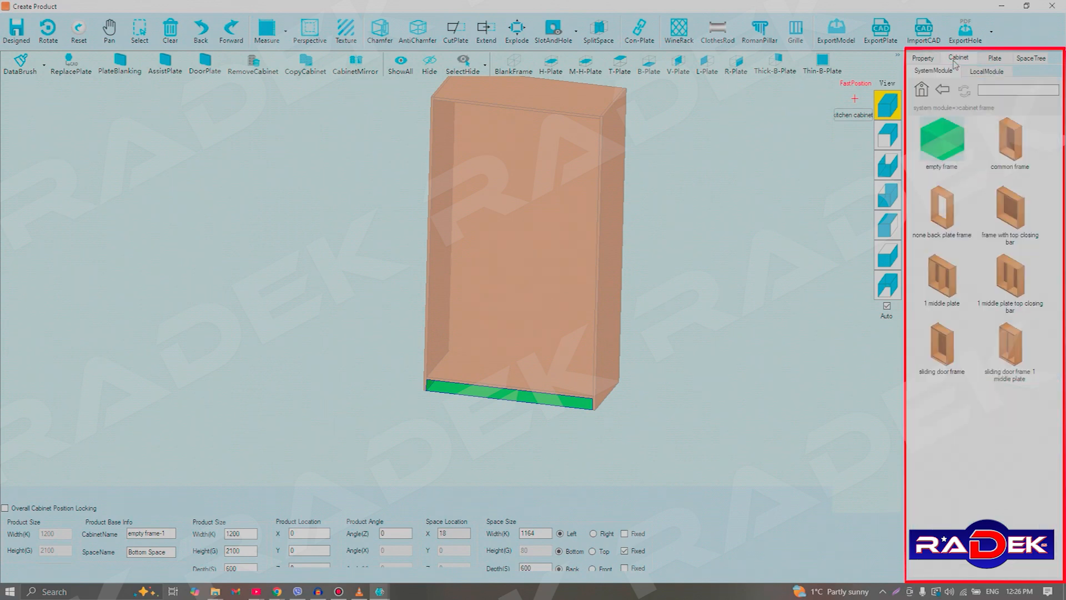
{"action": "left_click", "coordinate": [942, 90]}
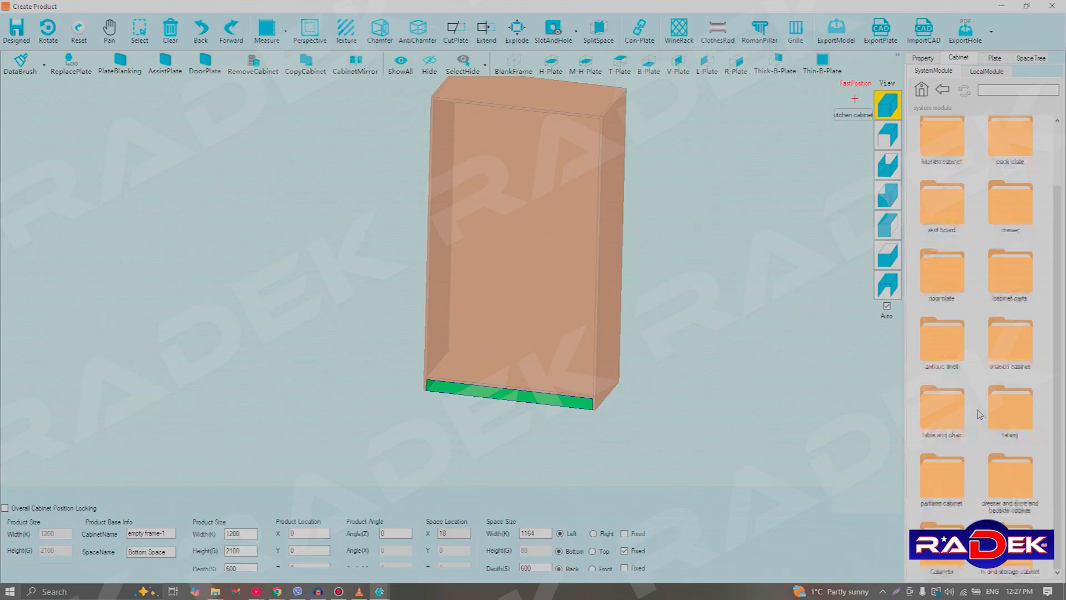
{"action": "left_click", "coordinate": [995, 58]}
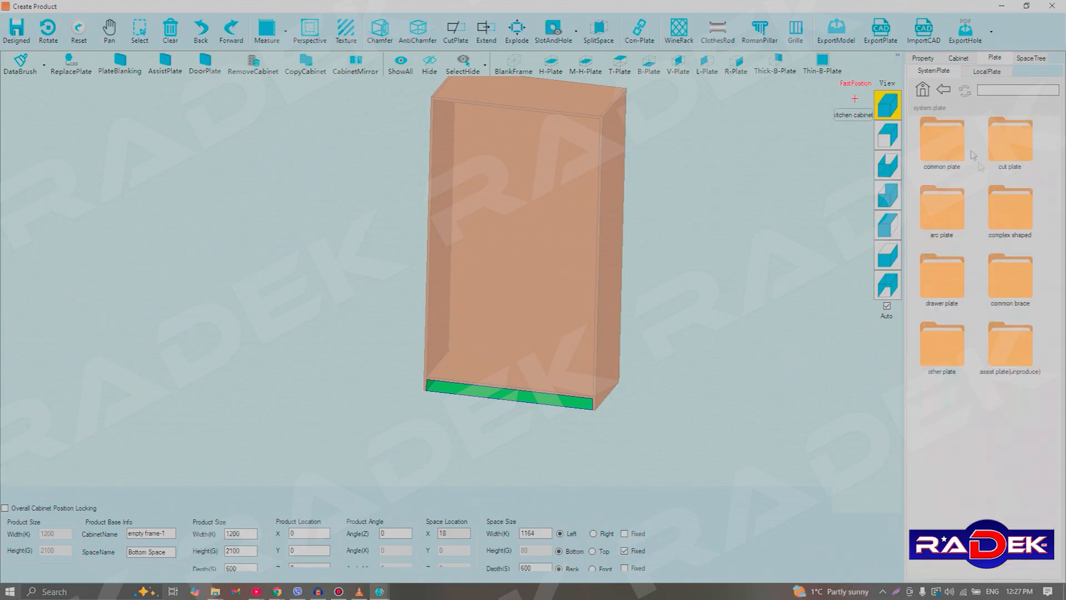
{"action": "double_click", "coordinate": [1011, 284]}
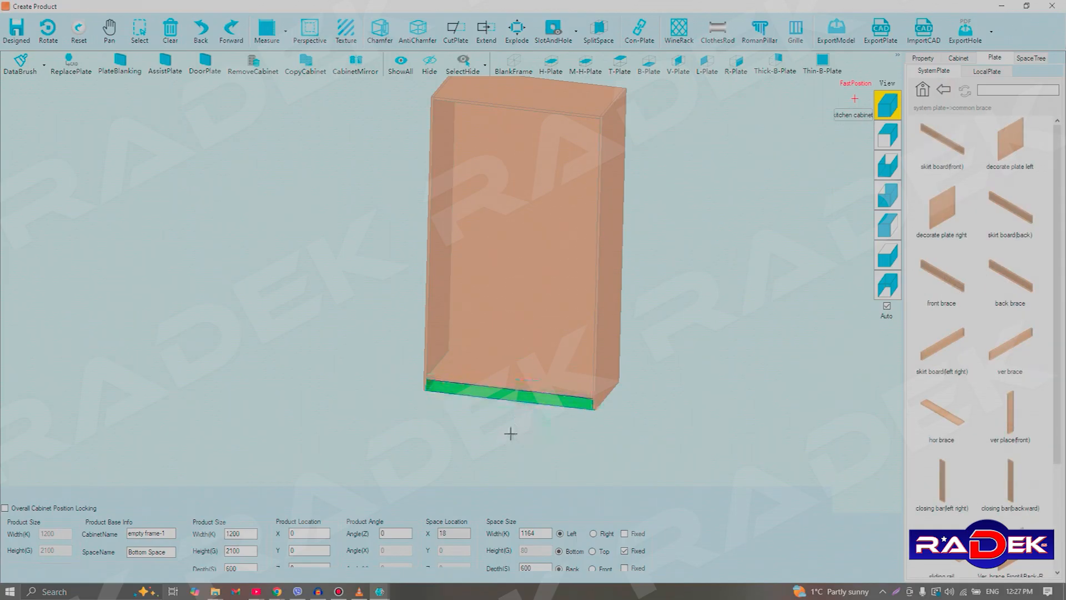
Add a back brace to the bottom space beneath the cabinet, aligned to the bottom and back with distances of 0.
{"action": "scroll", "coordinate": [517, 427], "scroll_direction": "up", "scroll_amount": 3}
{"action": "scroll", "coordinate": [535, 362], "scroll_direction": "down", "scroll_amount": 2}
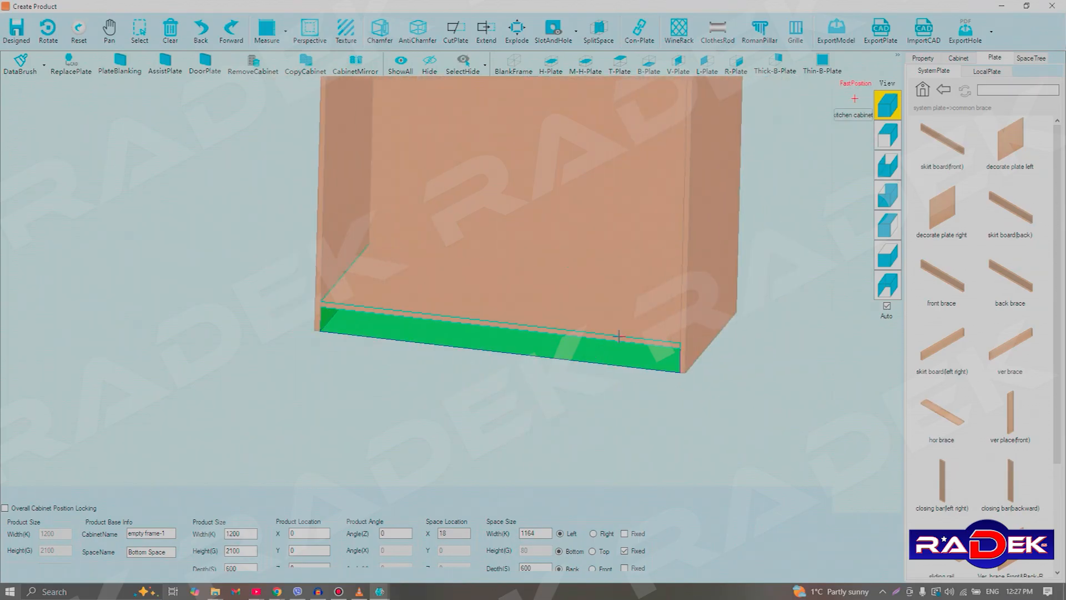
{"action": "left_click", "coordinate": [1010, 282]}
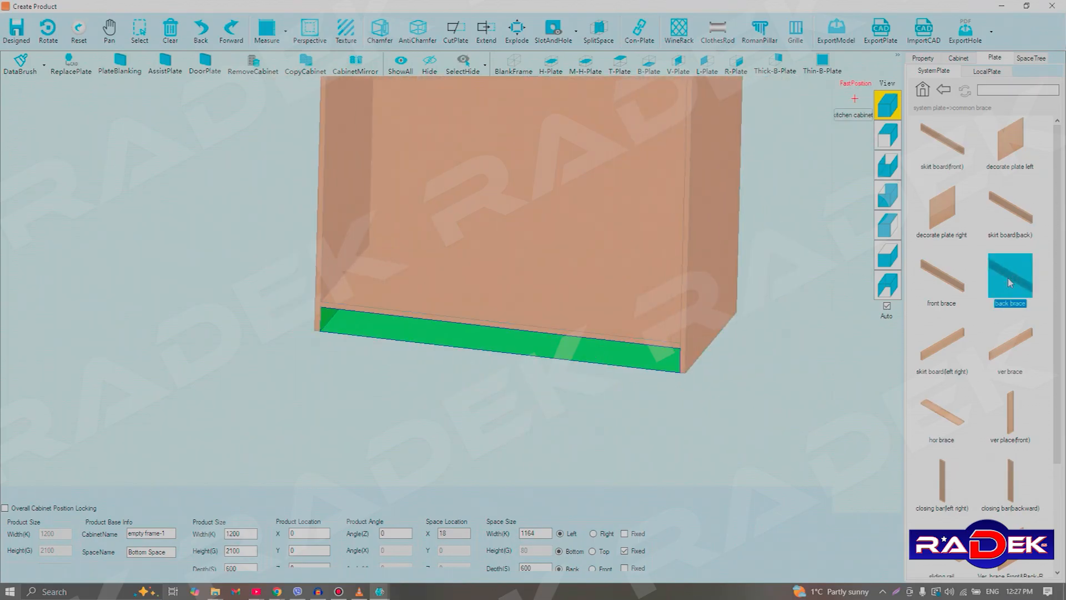
{"action": "double_click", "coordinate": [1009, 282]}
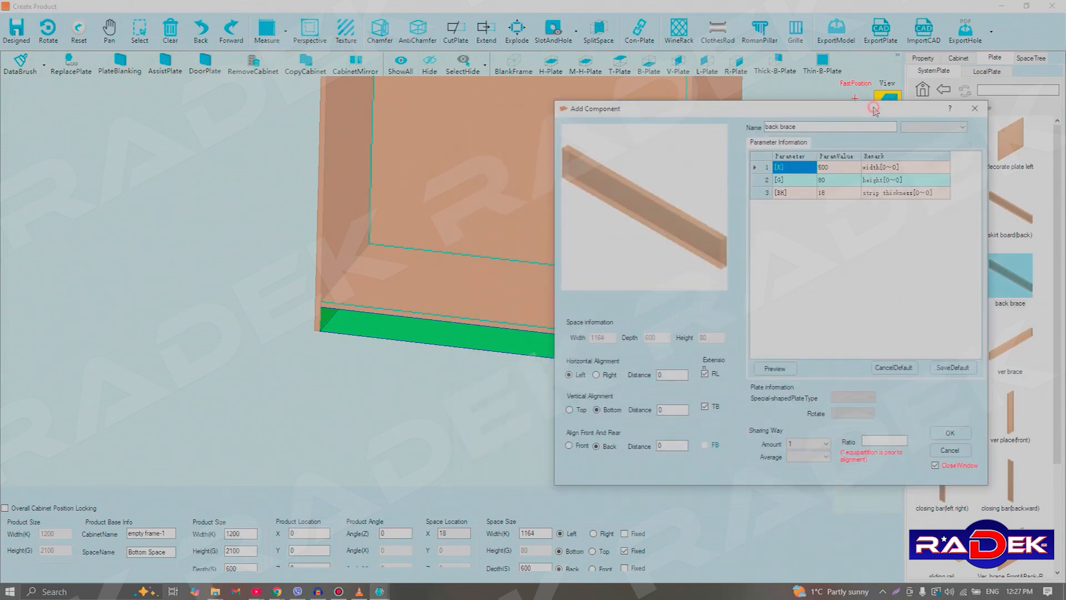
{"action": "left_click_drag", "start_coordinate": [873, 109], "coordinate": [729, 152]}
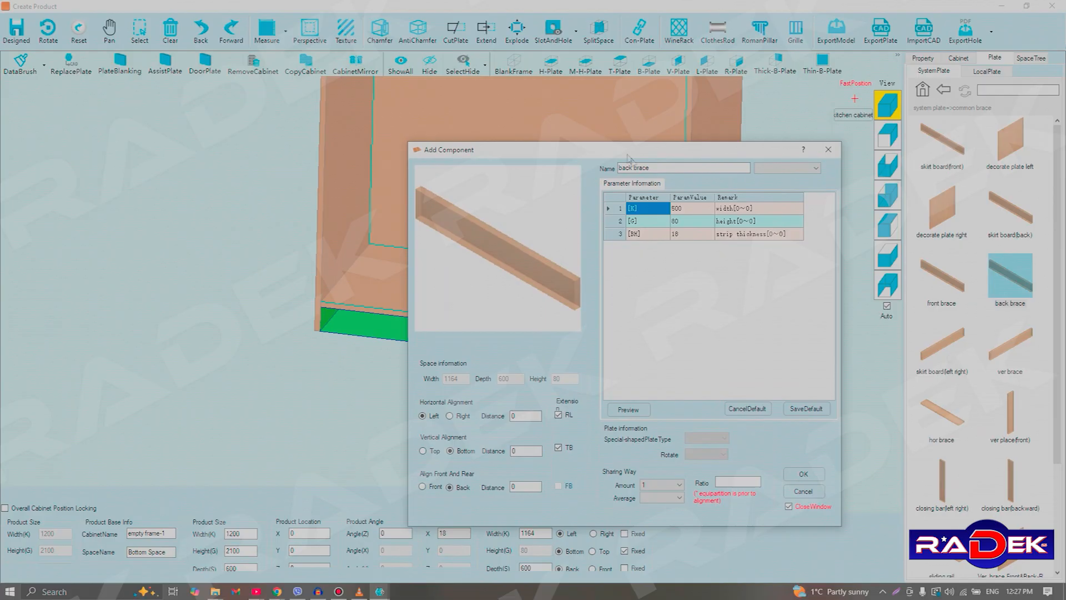
{"action": "left_click_drag", "start_coordinate": [629, 158], "coordinate": [769, 126]}
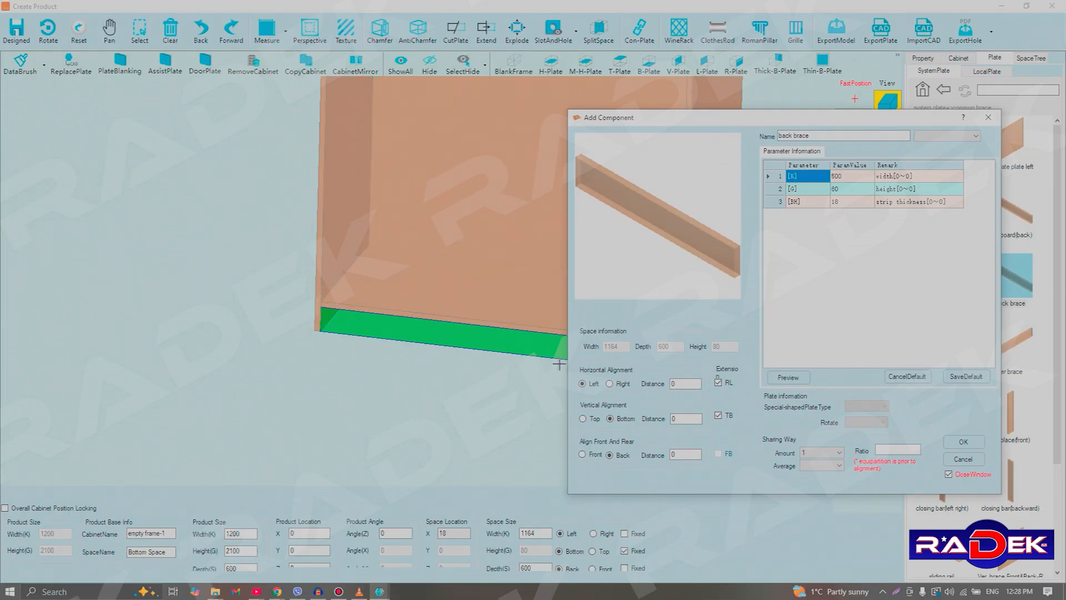
{"action": "left_click_drag", "start_coordinate": [741, 117], "coordinate": [637, 136]}
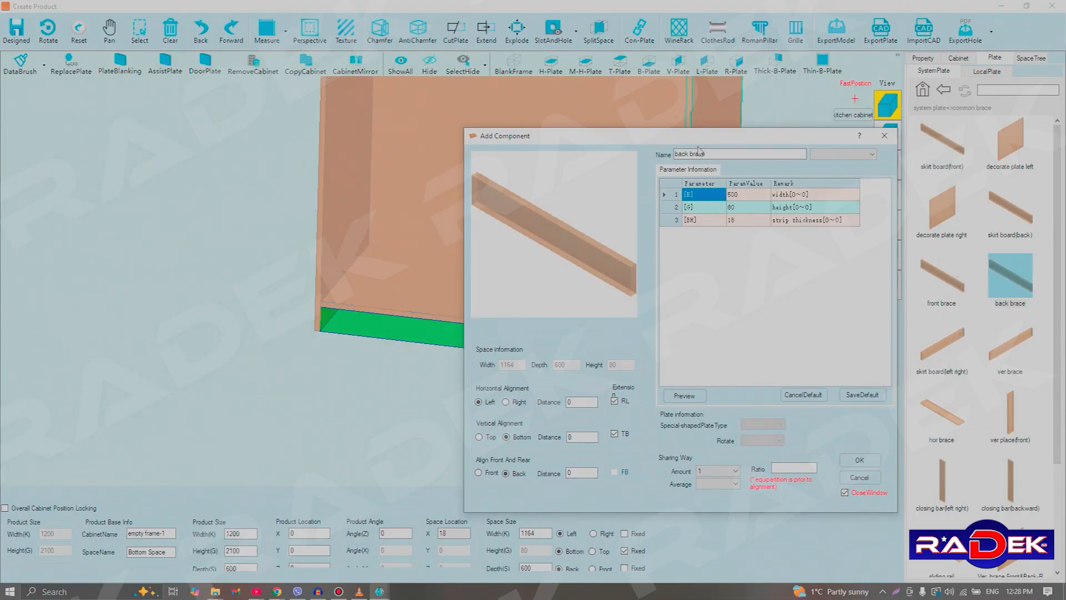
{"action": "left_click_drag", "start_coordinate": [699, 142], "coordinate": [895, 137]}
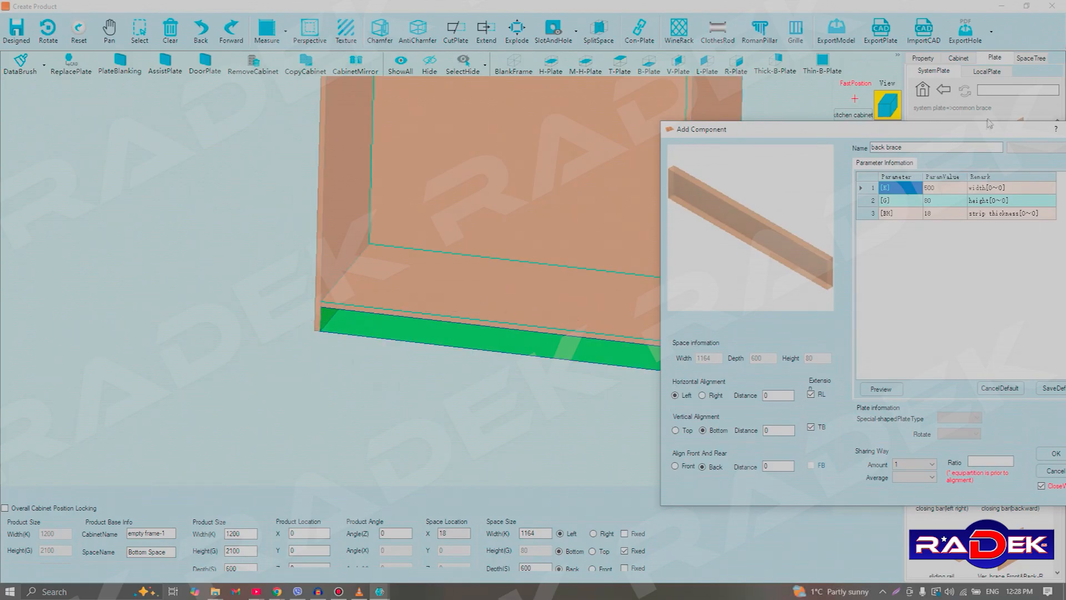
{"action": "left_click_drag", "start_coordinate": [863, 129], "coordinate": [914, 162]}
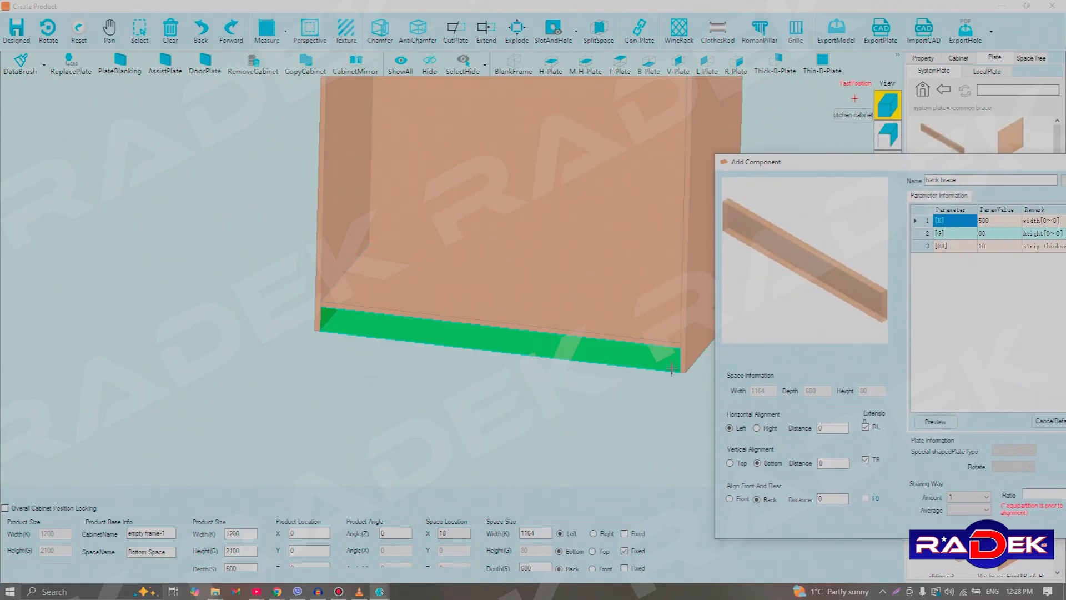
{"action": "left_click_drag", "start_coordinate": [819, 162], "coordinate": [580, 155]}
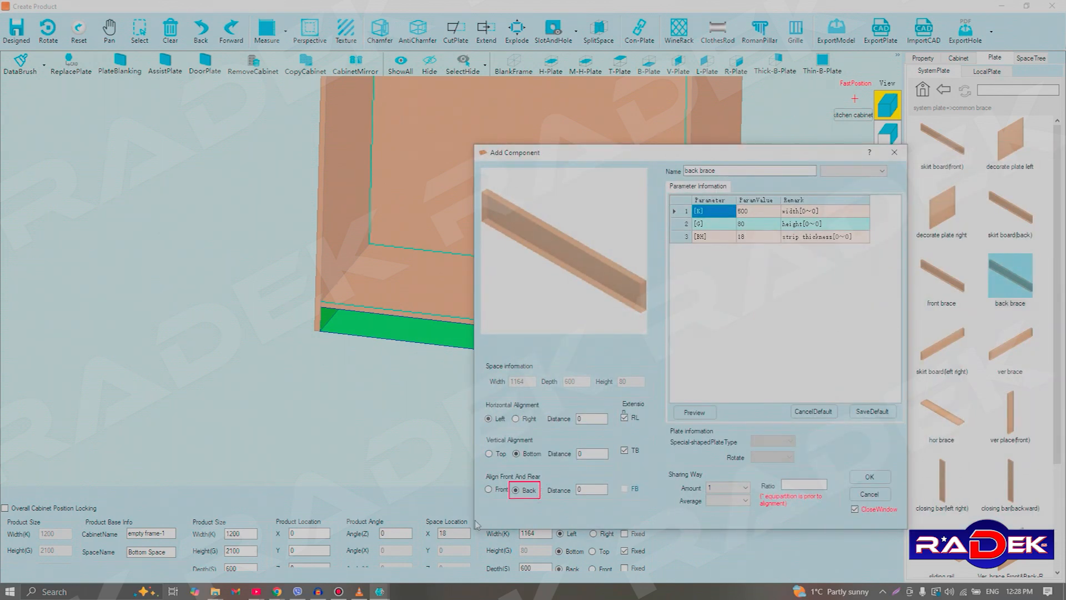
{"action": "left_click", "coordinate": [516, 491]}
{"action": "left_click", "coordinate": [859, 481]}
Add a front brace to the remaining bottom space, aligned to the front, and inspect both braces under the cabinet.
{"action": "left_click", "coordinate": [934, 281]}
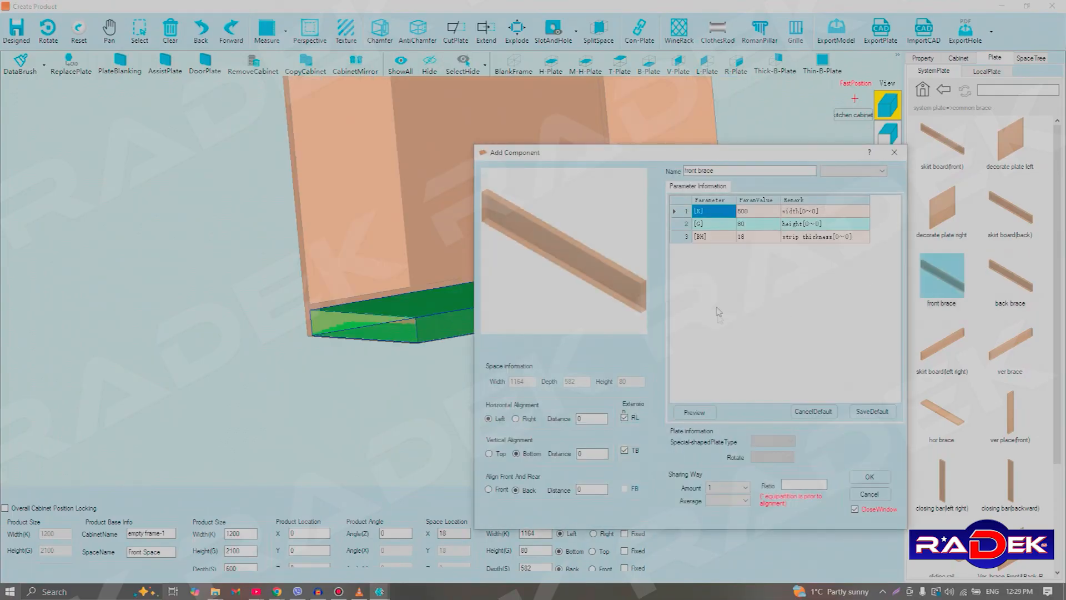
{"action": "left_click_drag", "start_coordinate": [660, 151], "coordinate": [778, 133]}
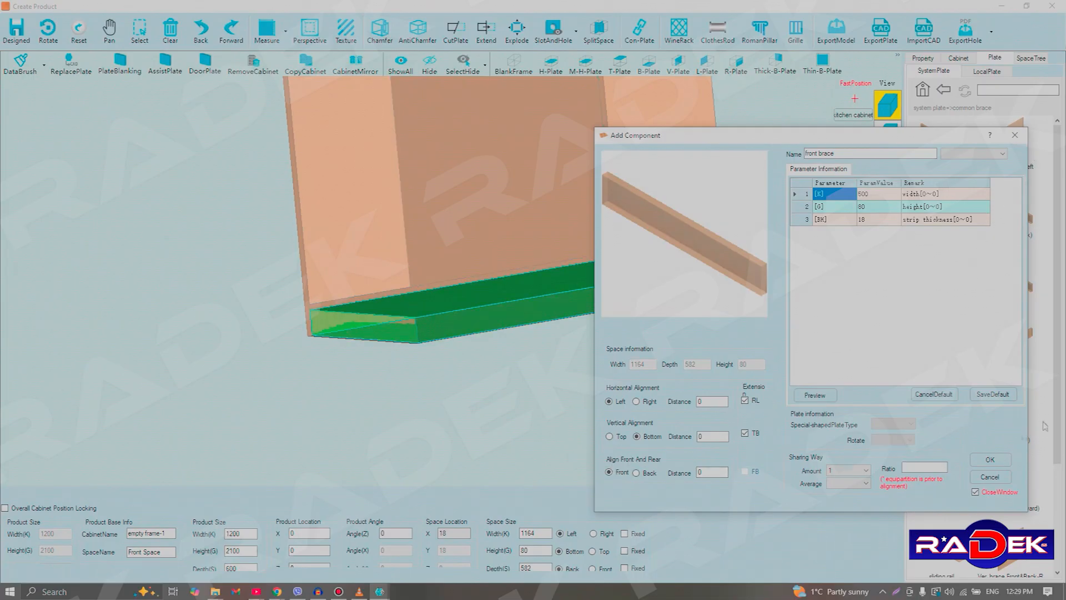
{"action": "left_click", "coordinate": [991, 461]}
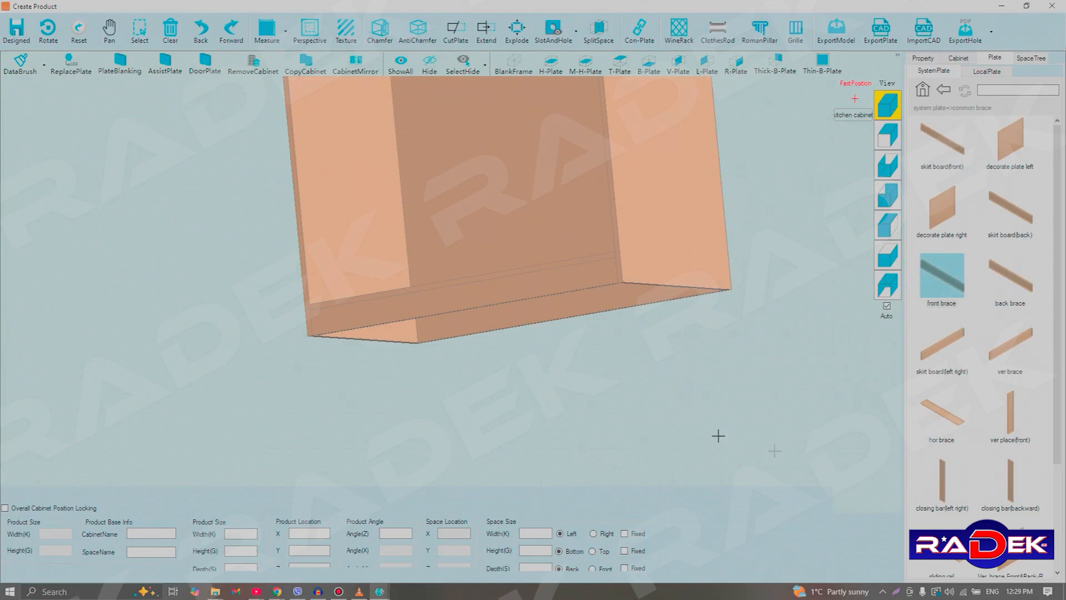
{"action": "scroll", "coordinate": [500, 256], "scroll_direction": "up", "scroll_amount": 2}
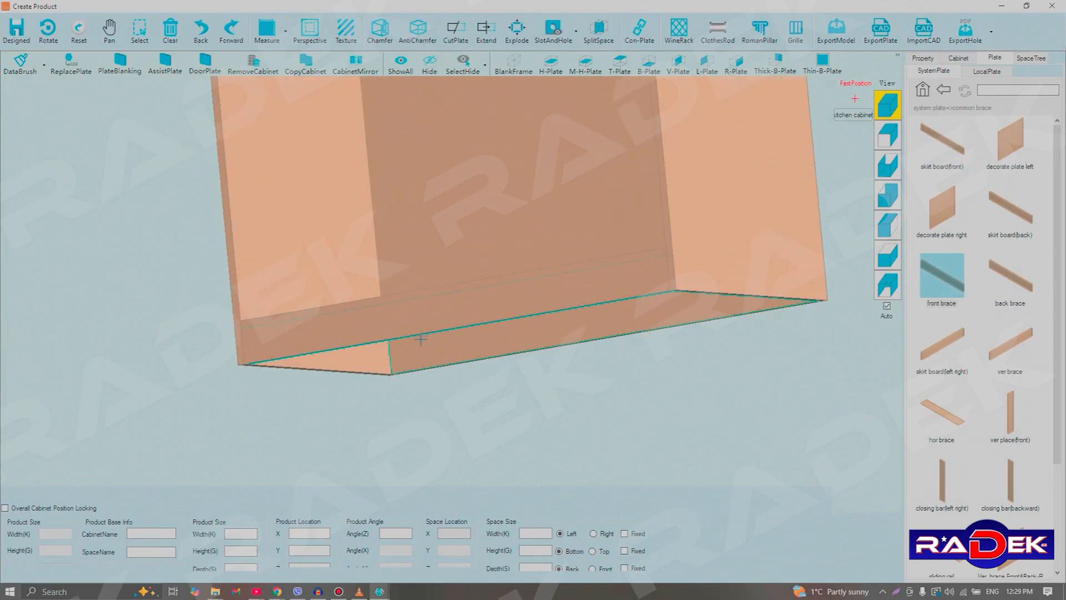
{"action": "scroll", "coordinate": [420, 339], "scroll_direction": "up", "scroll_amount": 1}
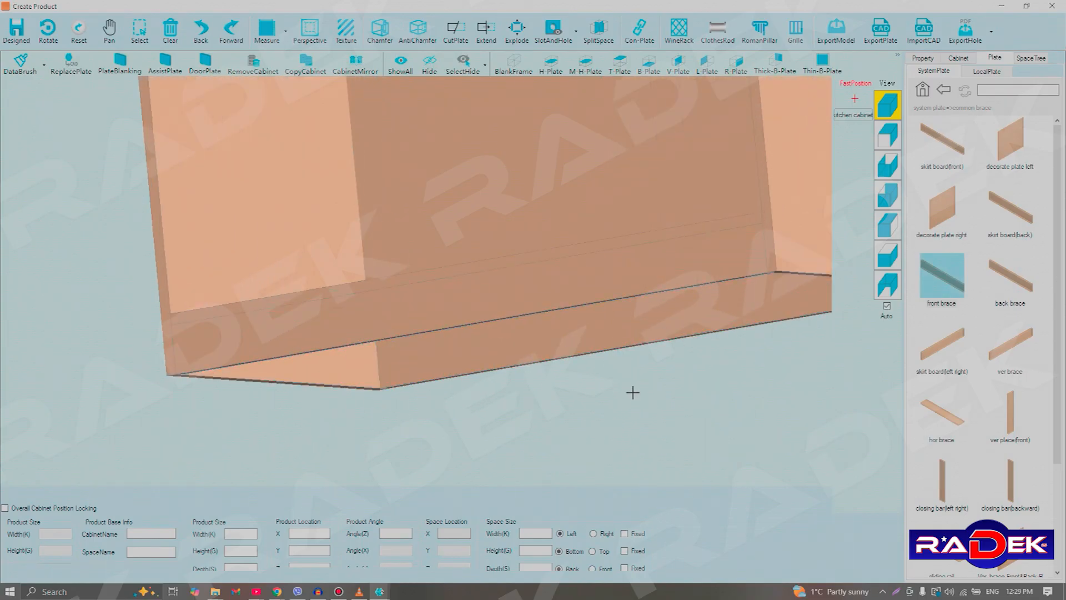
{"action": "scroll", "coordinate": [633, 392], "scroll_direction": "down", "scroll_amount": 1}
{"action": "scroll", "coordinate": [628, 390], "scroll_direction": "down", "scroll_amount": 8}
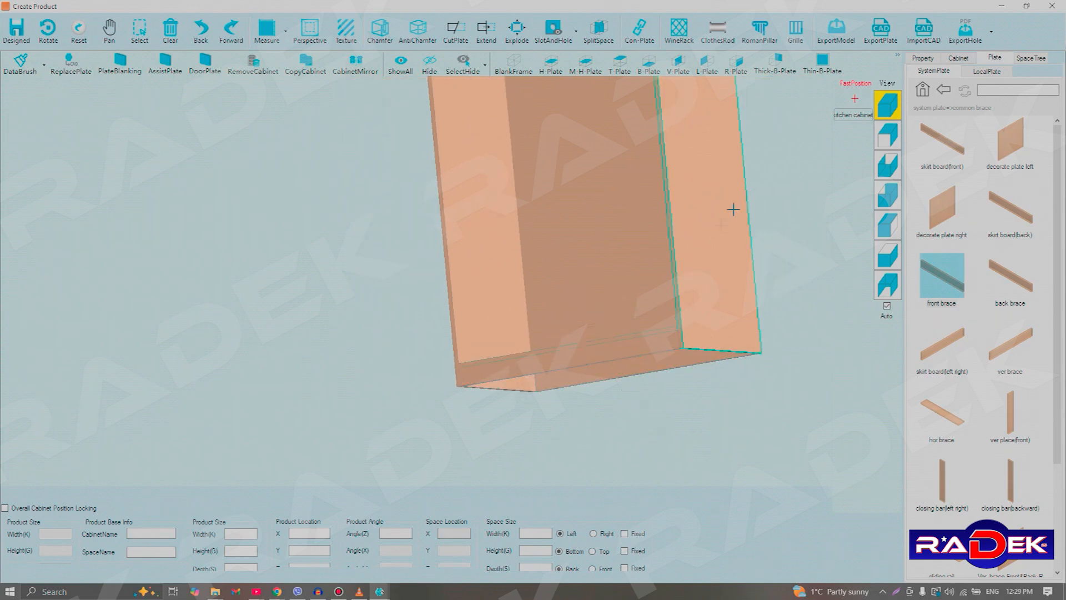
Divide the cabinet's main interior space evenly with a vertical plate, working in the isometric view.
{"action": "left_click", "coordinate": [888, 109]}
{"action": "left_click", "coordinate": [413, 300]}
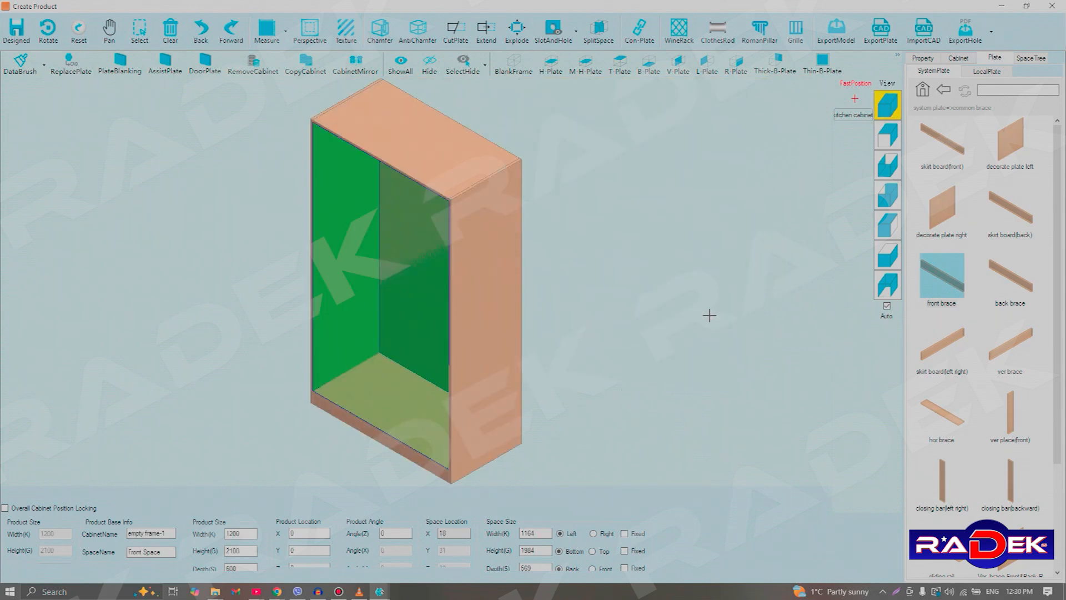
{"action": "left_click", "coordinate": [677, 64]}
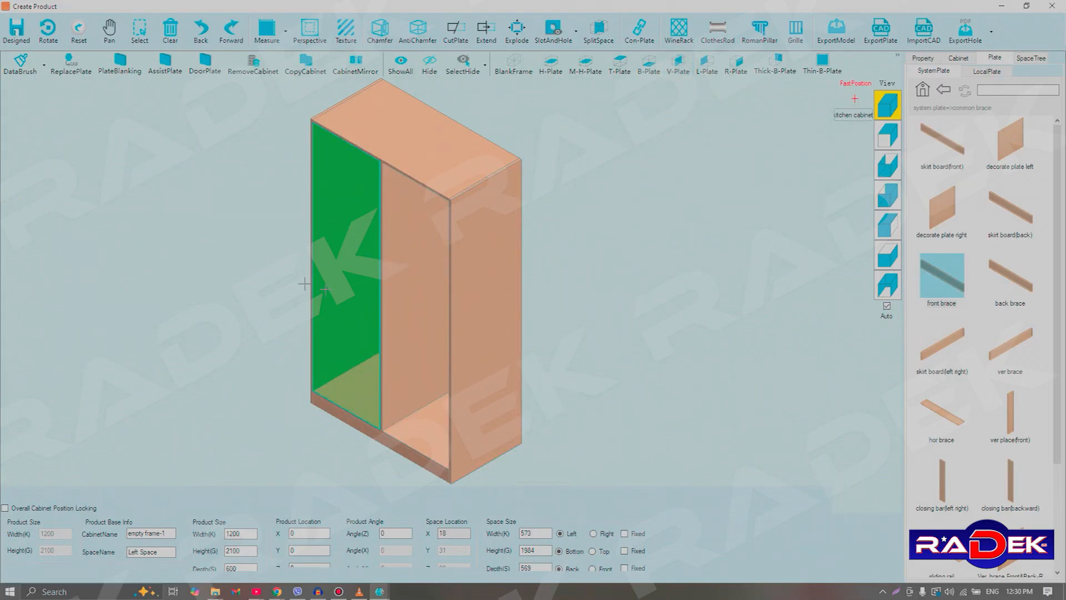
In the front view, set the distance between the middle vertical plate and the right side plate to 515.
{"action": "left_click", "coordinate": [885, 136]}
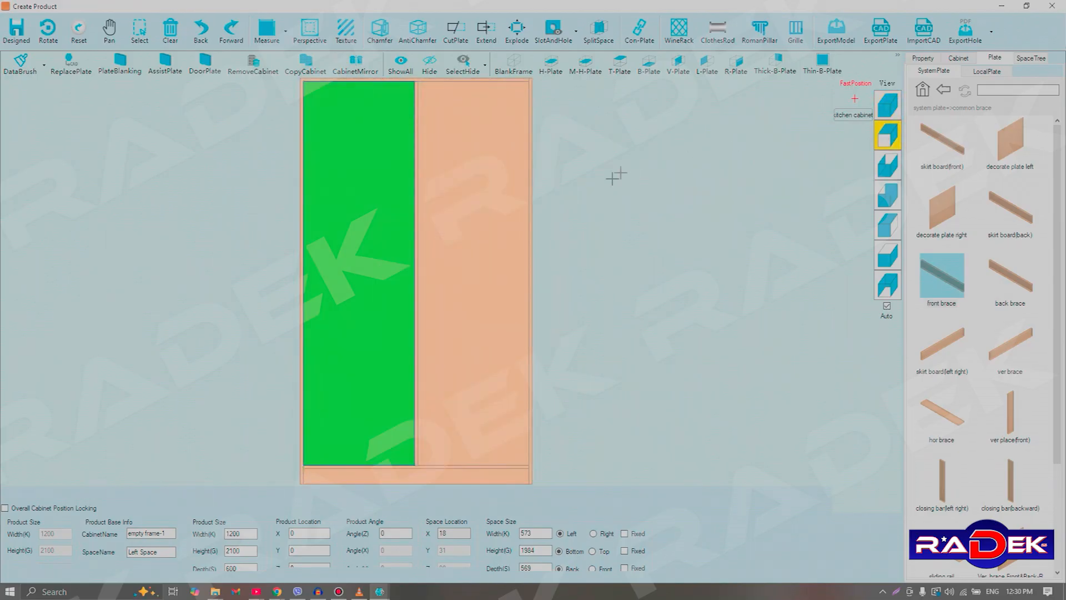
{"action": "left_click", "coordinate": [415, 228]}
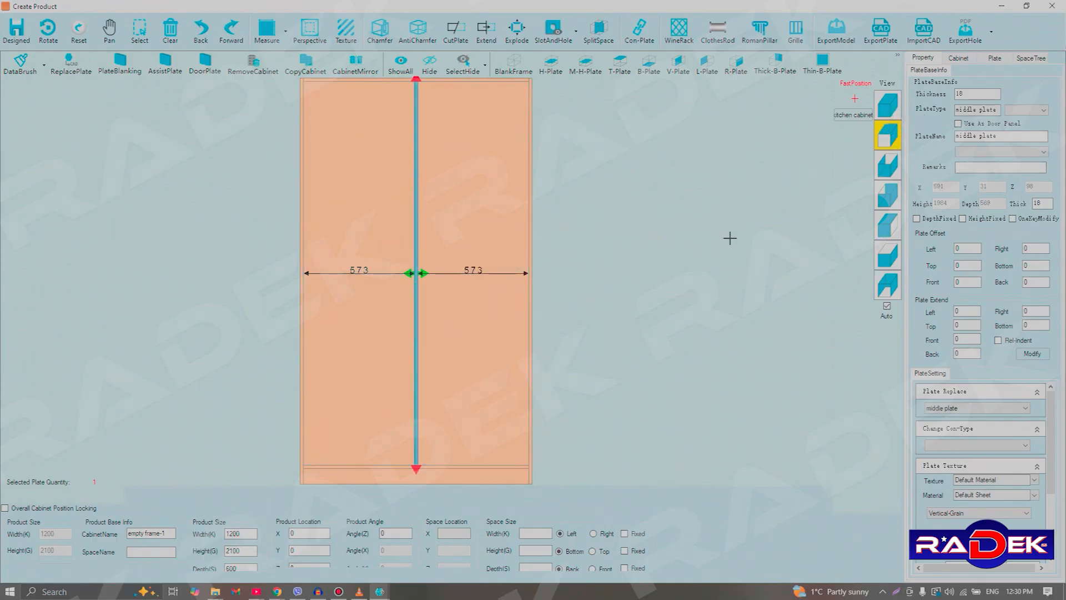
{"action": "scroll", "coordinate": [435, 284], "scroll_direction": "up", "scroll_amount": 4}
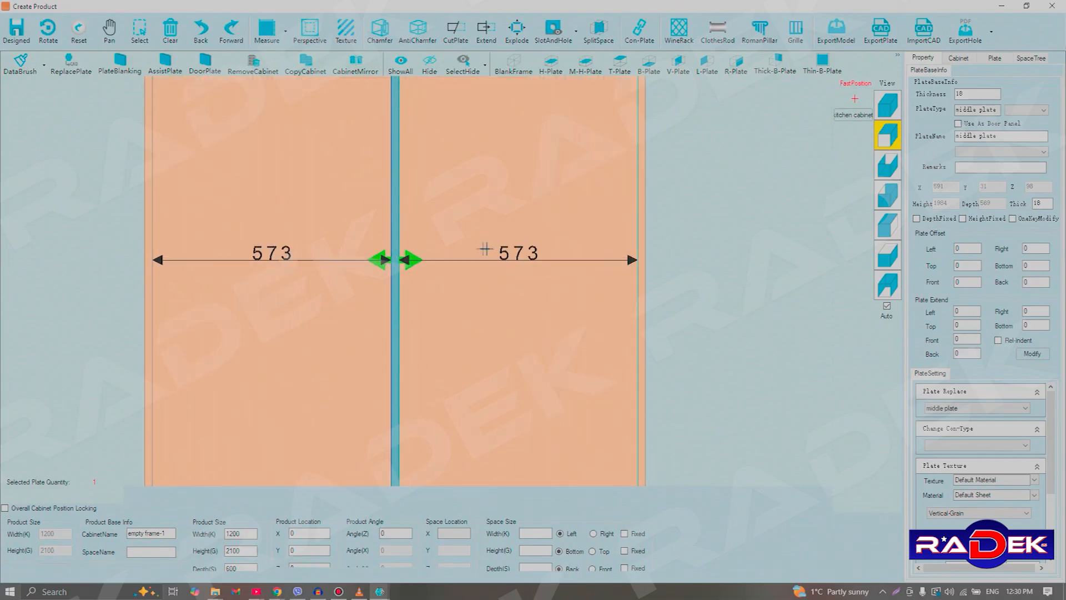
{"action": "scroll", "coordinate": [570, 280], "scroll_direction": "down", "scroll_amount": 5}
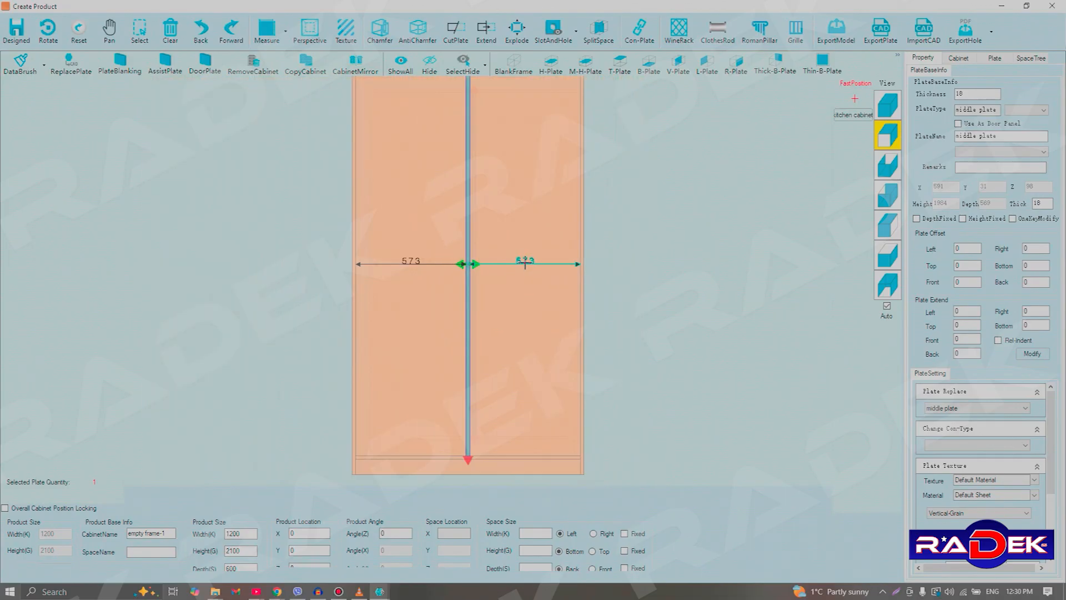
{"action": "scroll", "coordinate": [438, 284], "scroll_direction": "up", "scroll_amount": 5}
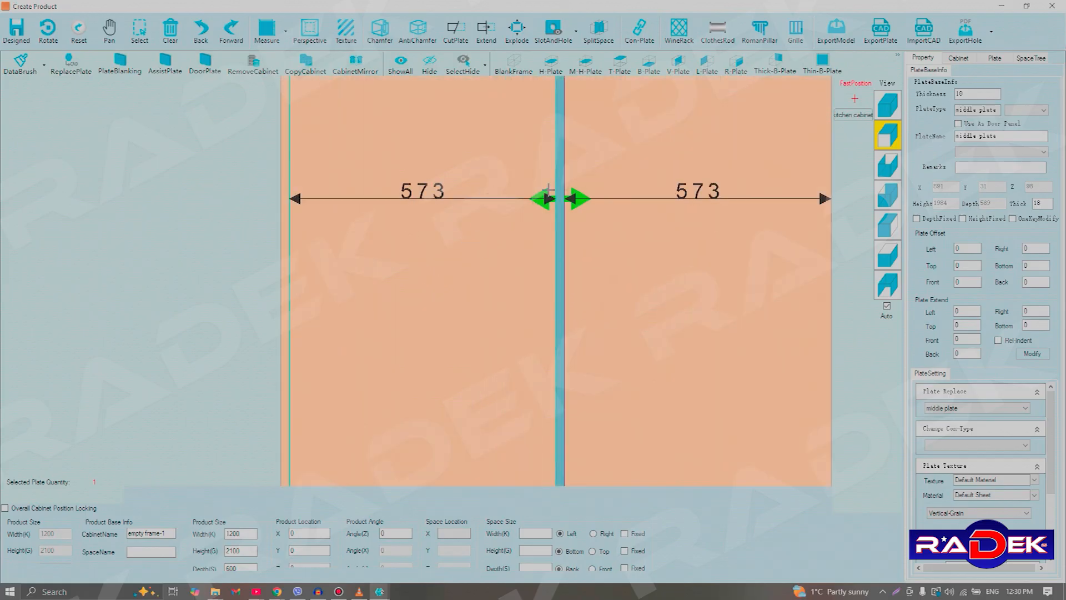
{"action": "scroll", "coordinate": [528, 191], "scroll_direction": "down", "scroll_amount": 3}
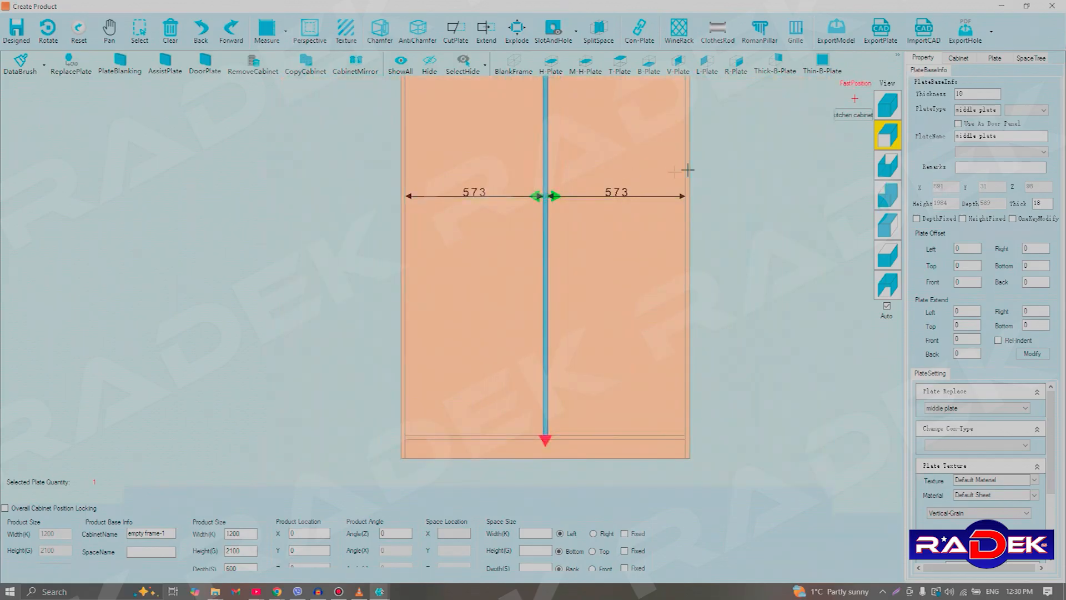
{"action": "scroll", "coordinate": [595, 187], "scroll_direction": "up", "scroll_amount": 2}
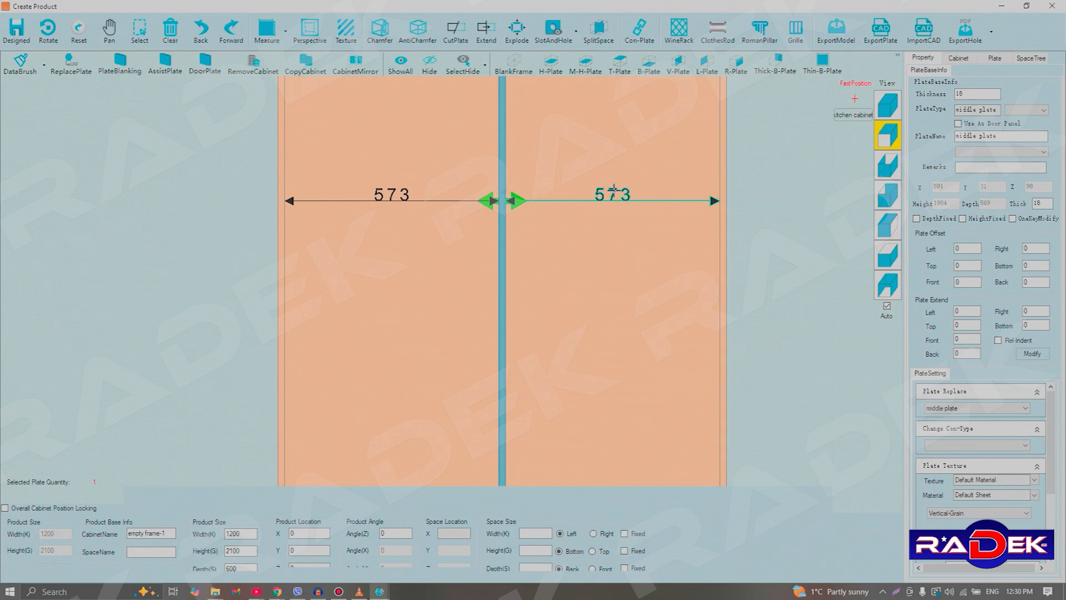
{"action": "double_click", "coordinate": [613, 190]}
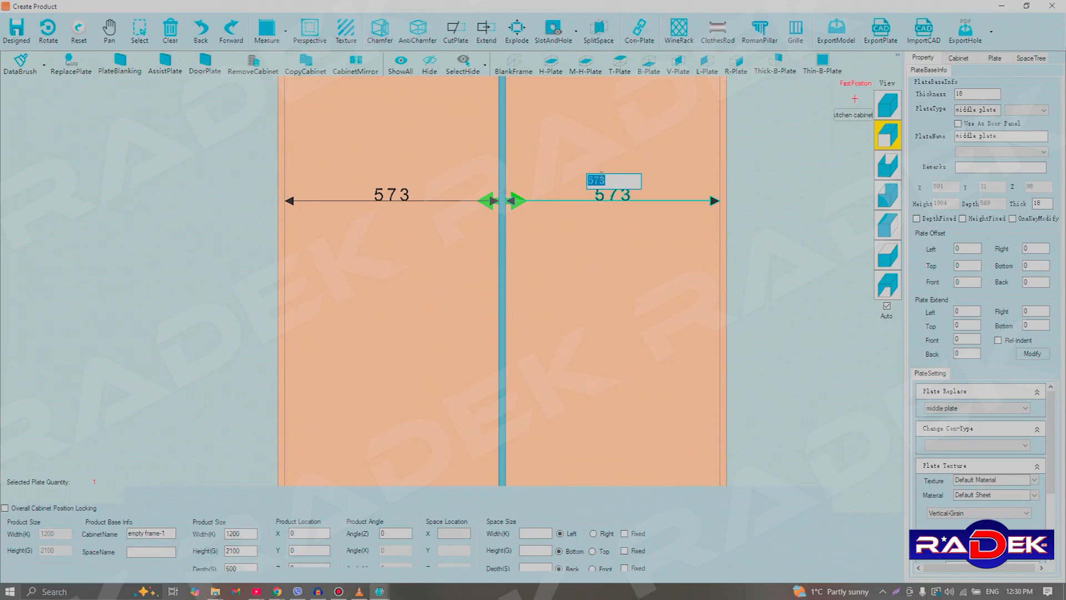
{"action": "type", "text": "515"}
{"action": "key", "text": "Return"}
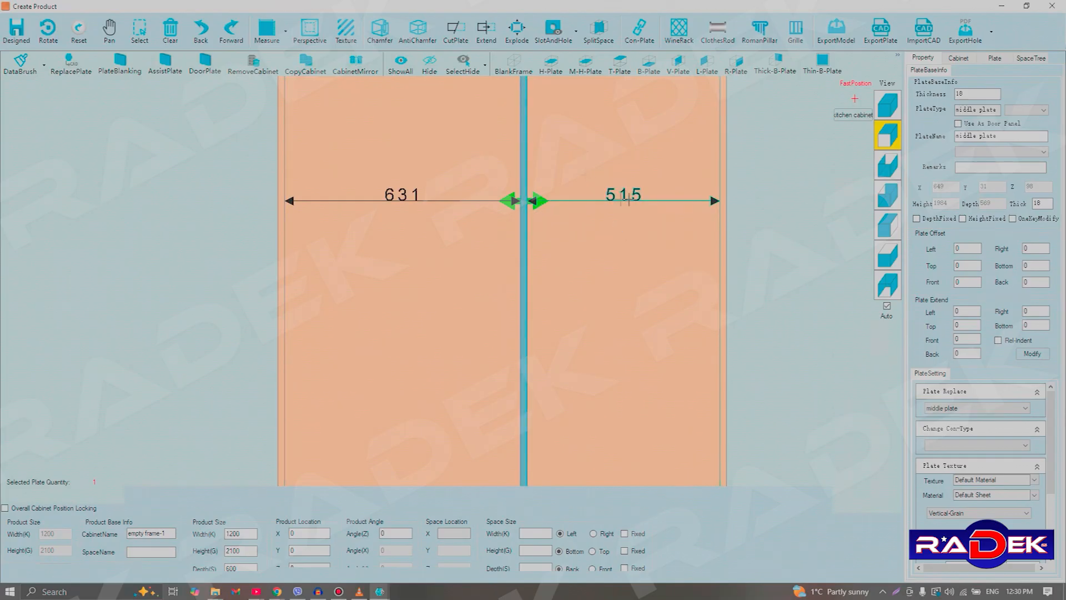
{"action": "scroll", "coordinate": [641, 201], "scroll_direction": "down", "scroll_amount": 3}
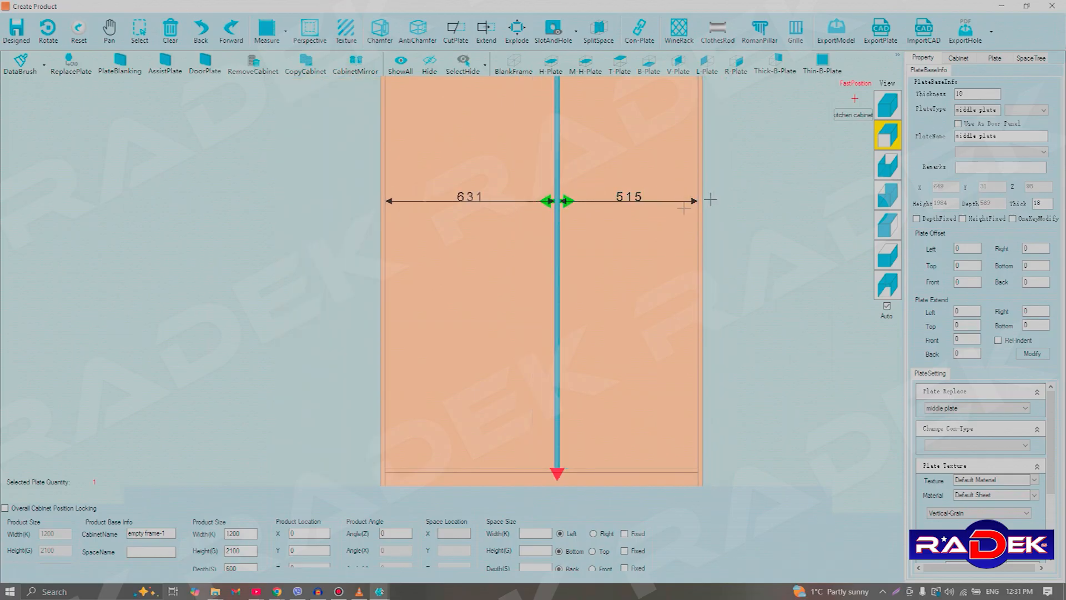
{"action": "scroll", "coordinate": [697, 179], "scroll_direction": "down", "scroll_amount": 3}
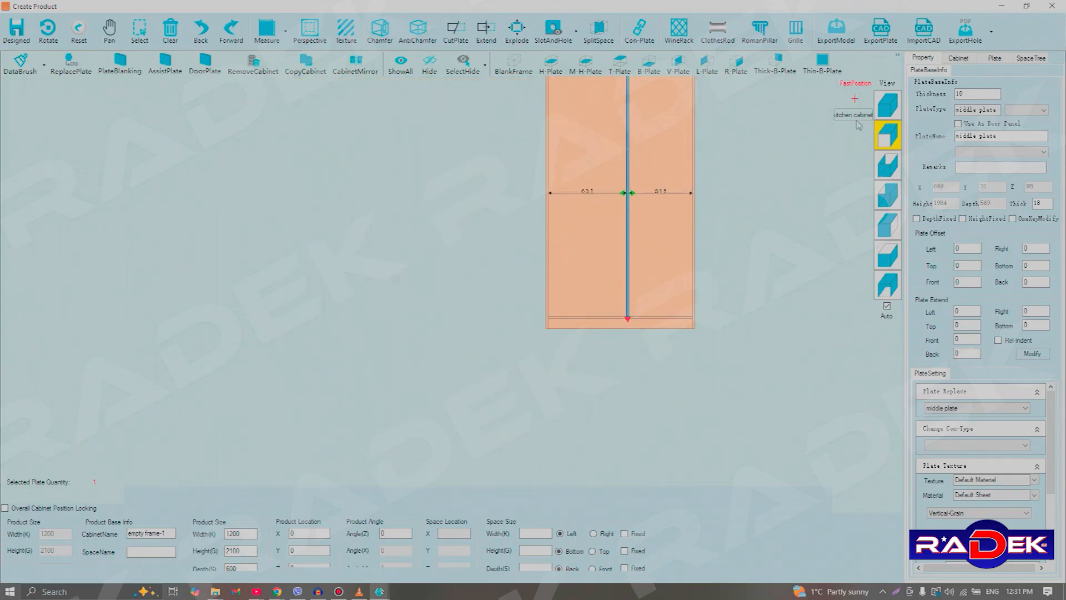
Return to the isometric view and divide the left compartment evenly with a horizontal plate.
{"action": "left_click", "coordinate": [887, 107]}
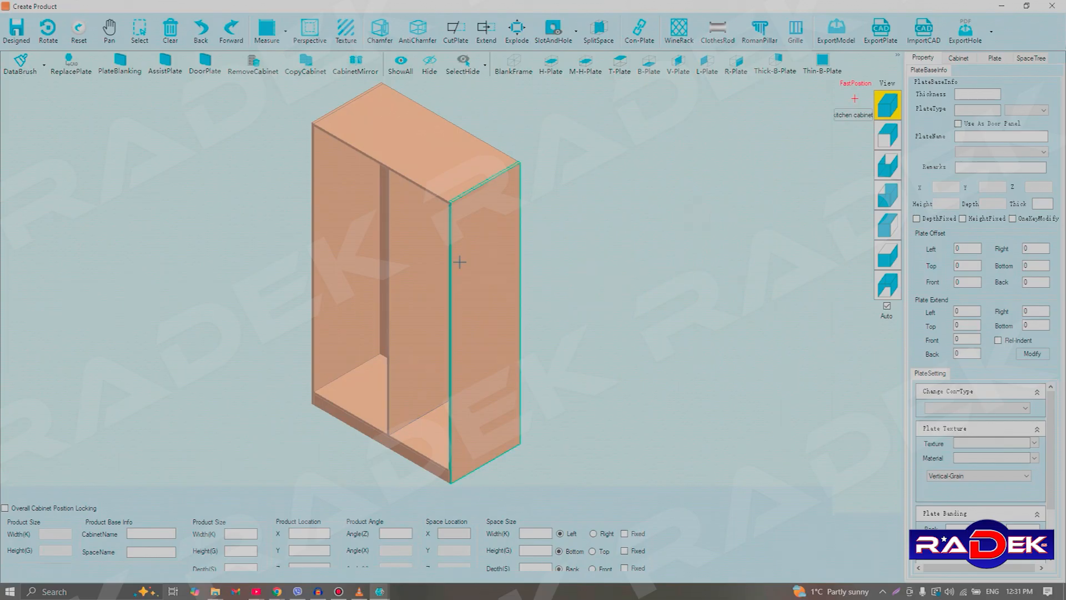
{"action": "left_click", "coordinate": [411, 263]}
{"action": "left_click", "coordinate": [357, 256]}
{"action": "left_click", "coordinate": [429, 273]}
{"action": "left_click", "coordinate": [350, 251]}
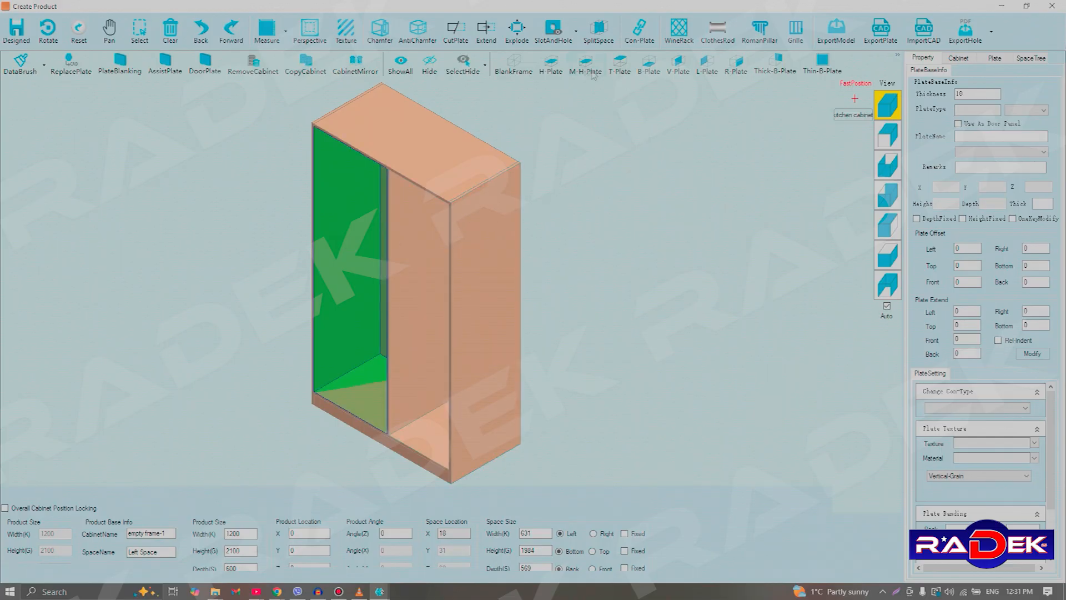
{"action": "left_click", "coordinate": [551, 66]}
{"action": "left_click", "coordinate": [550, 65]}
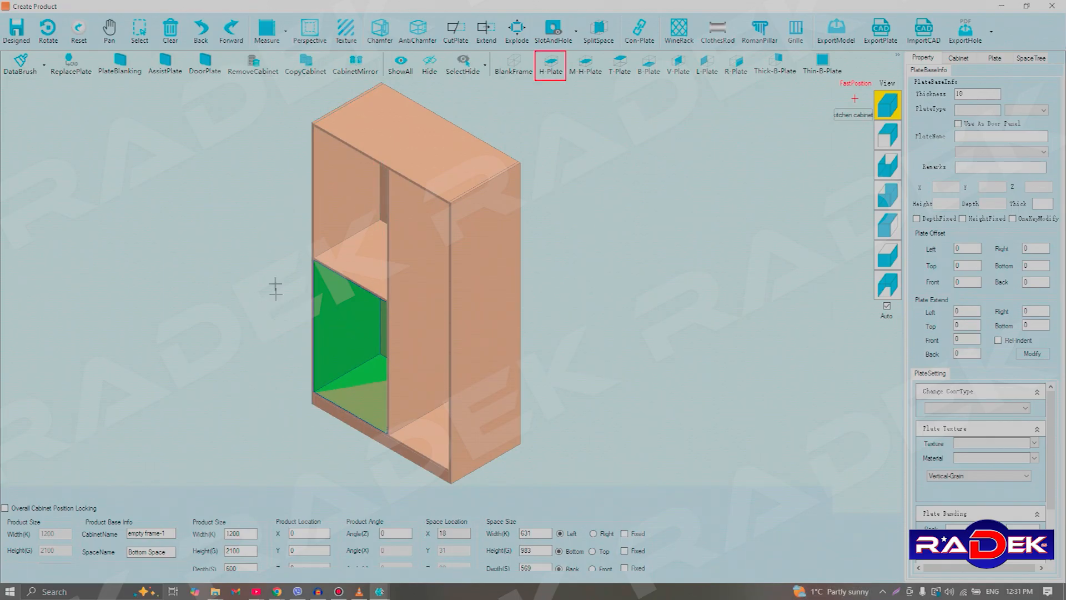
{"action": "left_click", "coordinate": [551, 67]}
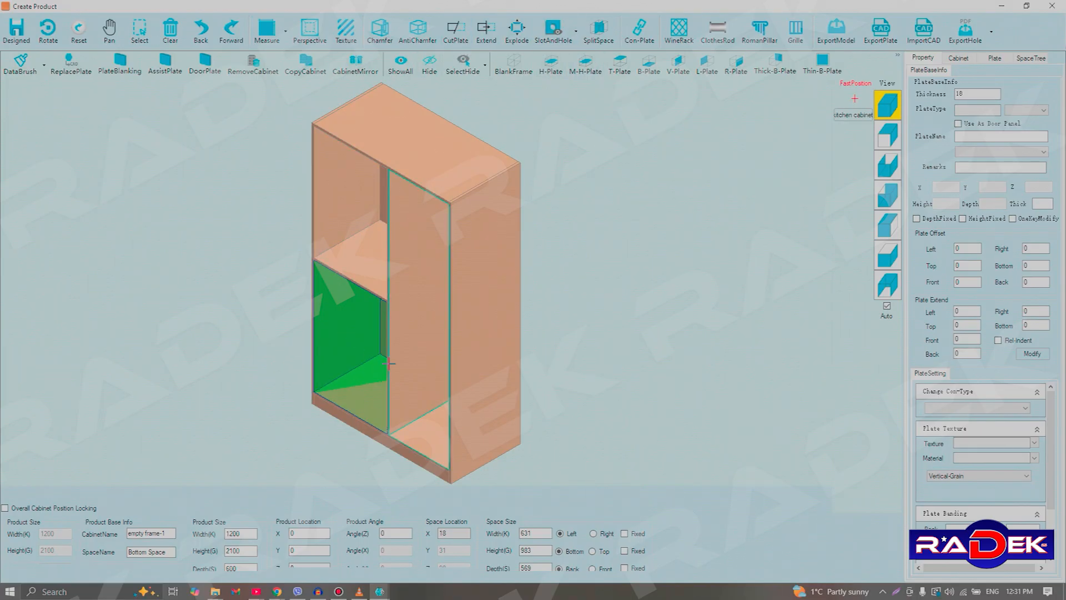
Divide the upper left space evenly with another horizontal plate.
{"action": "left_click", "coordinate": [351, 214]}
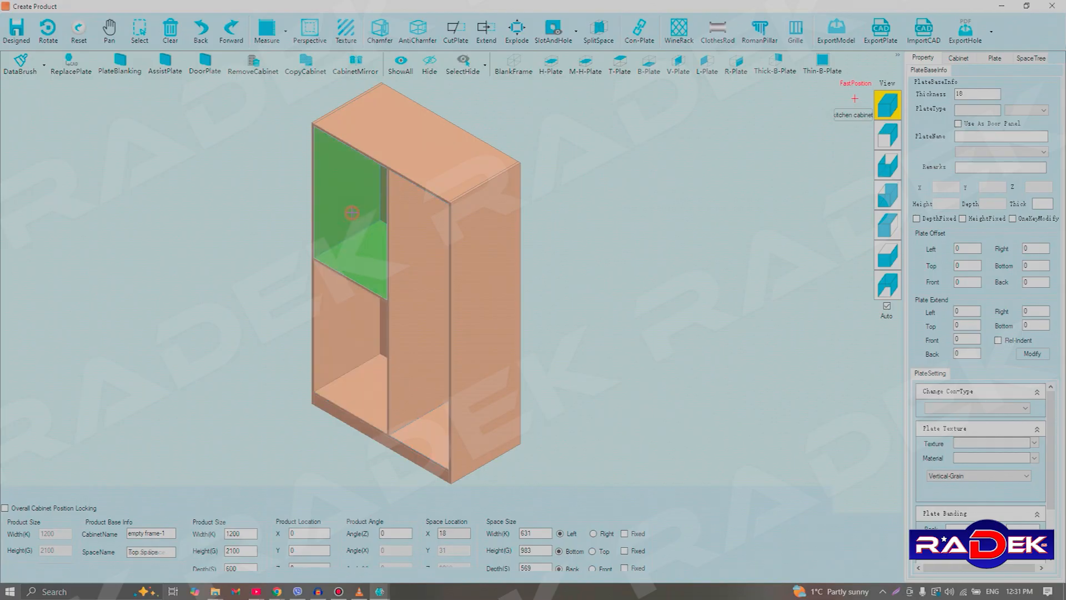
{"action": "left_click", "coordinate": [551, 66]}
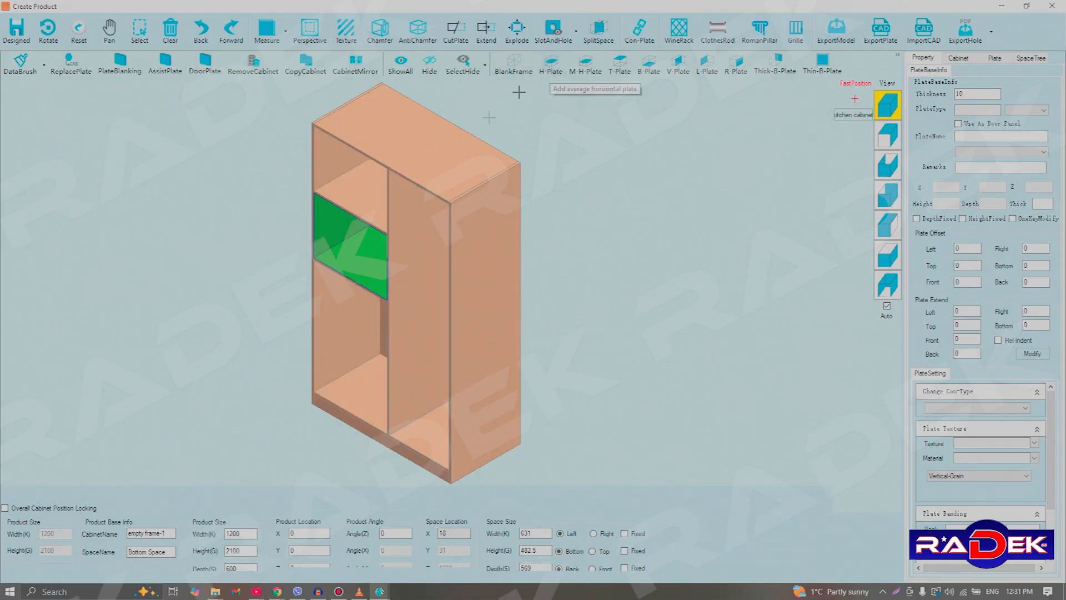
{"action": "left_click", "coordinate": [257, 214]}
Select the lower left compartment and open the drawer category of the system cabinet module library.
{"action": "left_click", "coordinate": [338, 357]}
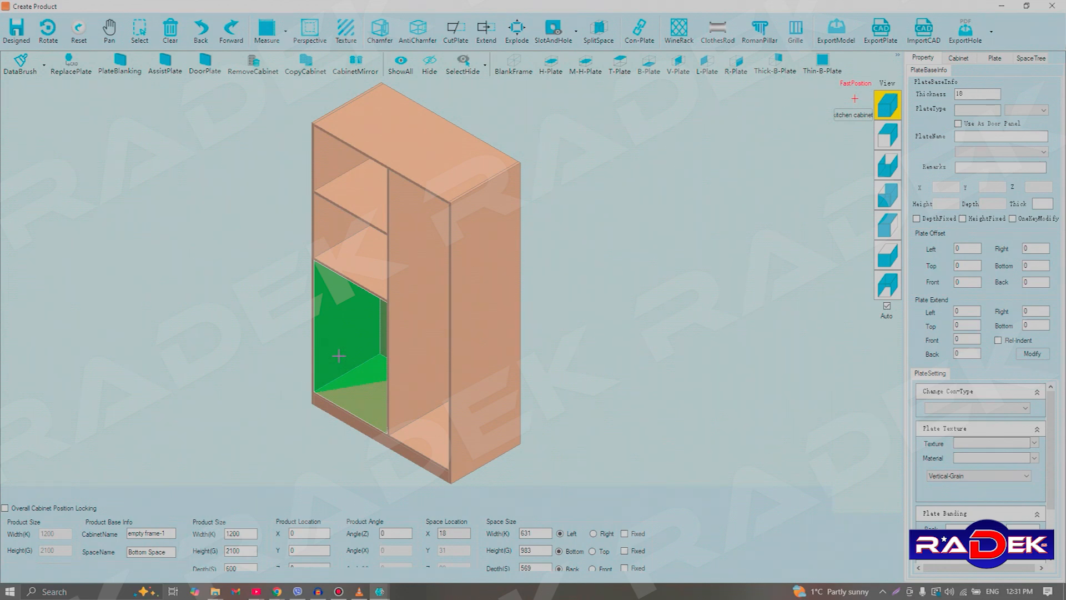
{"action": "left_click", "coordinate": [339, 356]}
{"action": "left_click", "coordinate": [996, 62]}
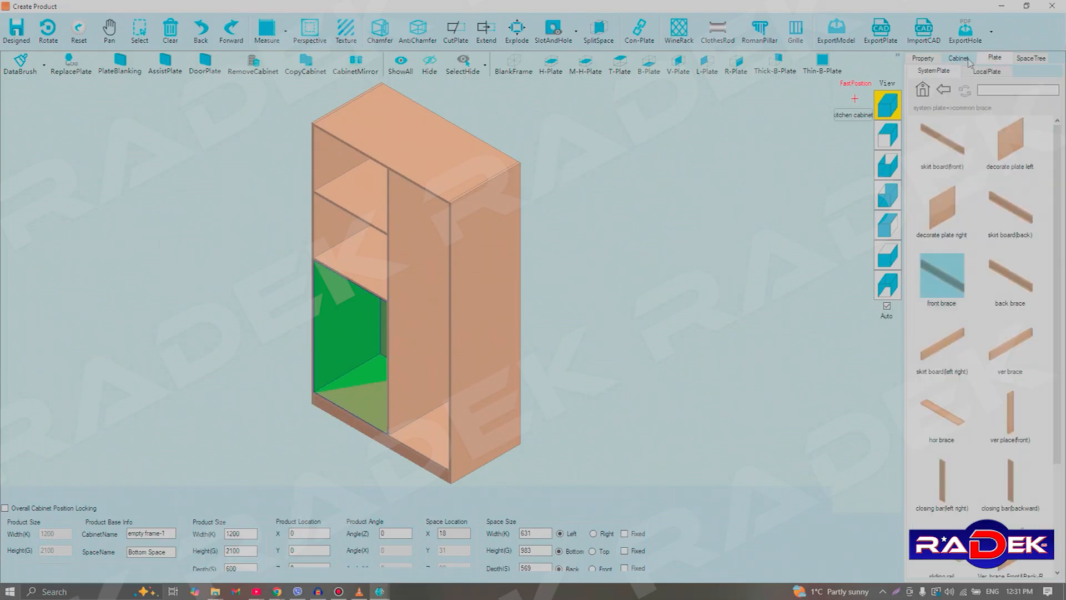
{"action": "left_click", "coordinate": [965, 60]}
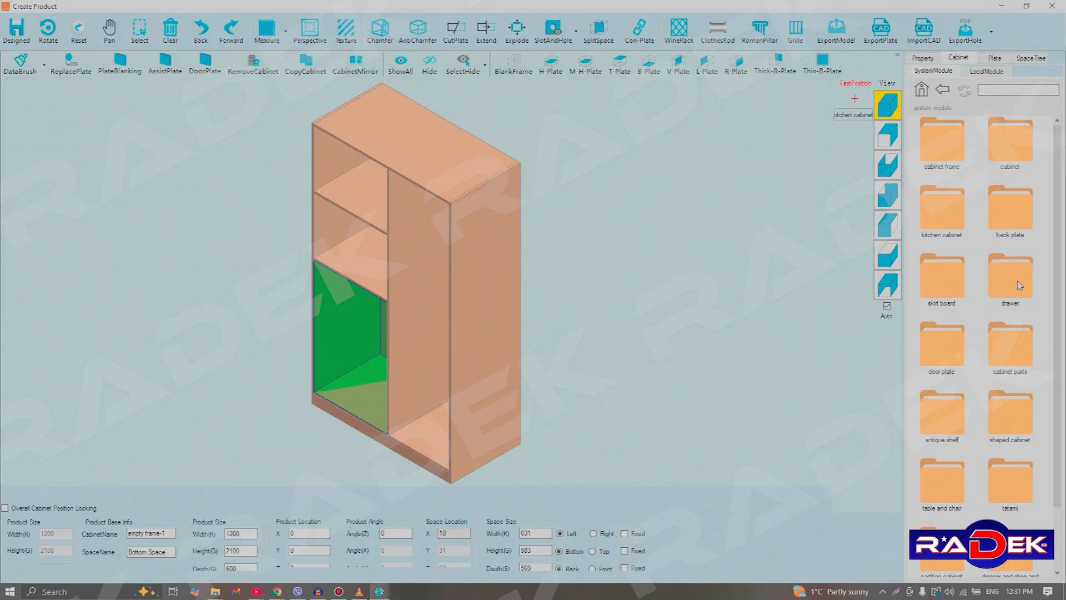
{"action": "double_click", "coordinate": [1010, 278]}
Insert drawer A into the lower left compartment and move its settings window clear of the model.
{"action": "scroll", "coordinate": [1016, 275], "scroll_direction": "down", "scroll_amount": 3}
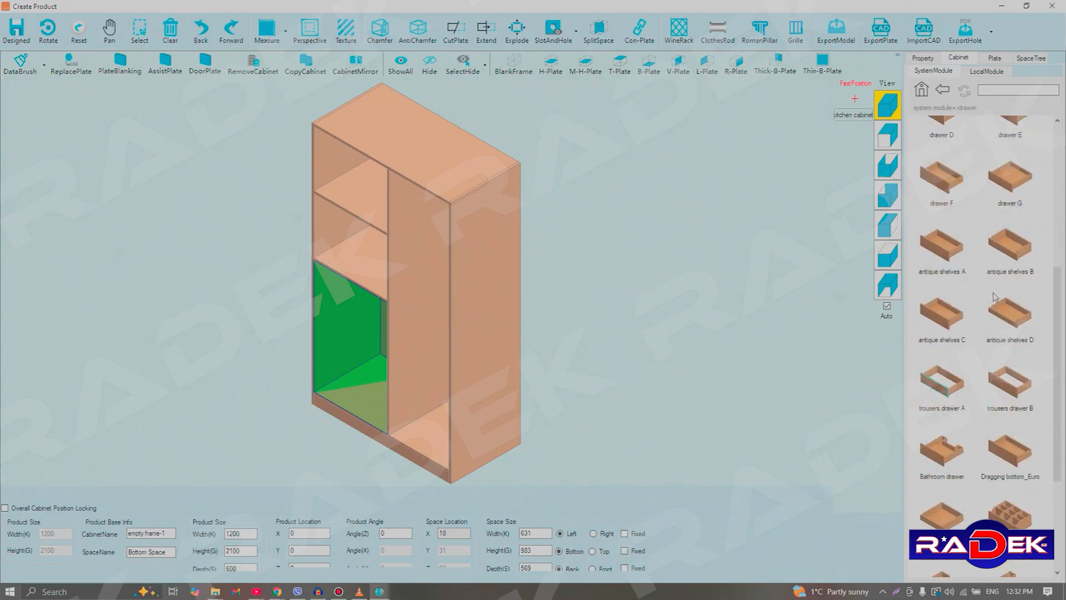
{"action": "scroll", "coordinate": [1006, 319], "scroll_direction": "down", "scroll_amount": 3}
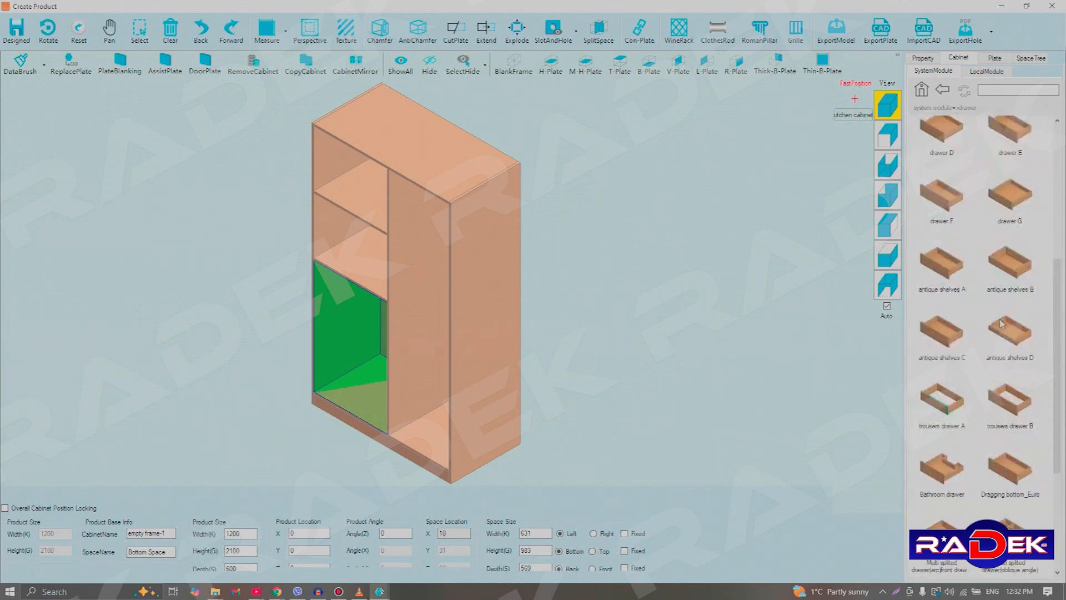
{"action": "scroll", "coordinate": [983, 316], "scroll_direction": "up", "scroll_amount": 6}
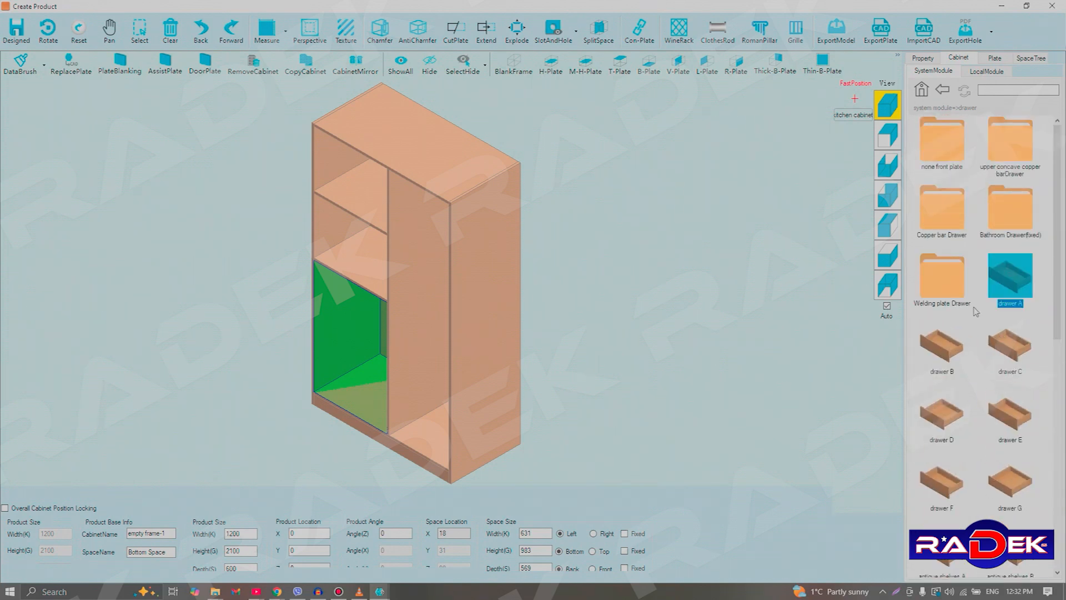
{"action": "left_click_drag", "start_coordinate": [1008, 279], "coordinate": [355, 333]}
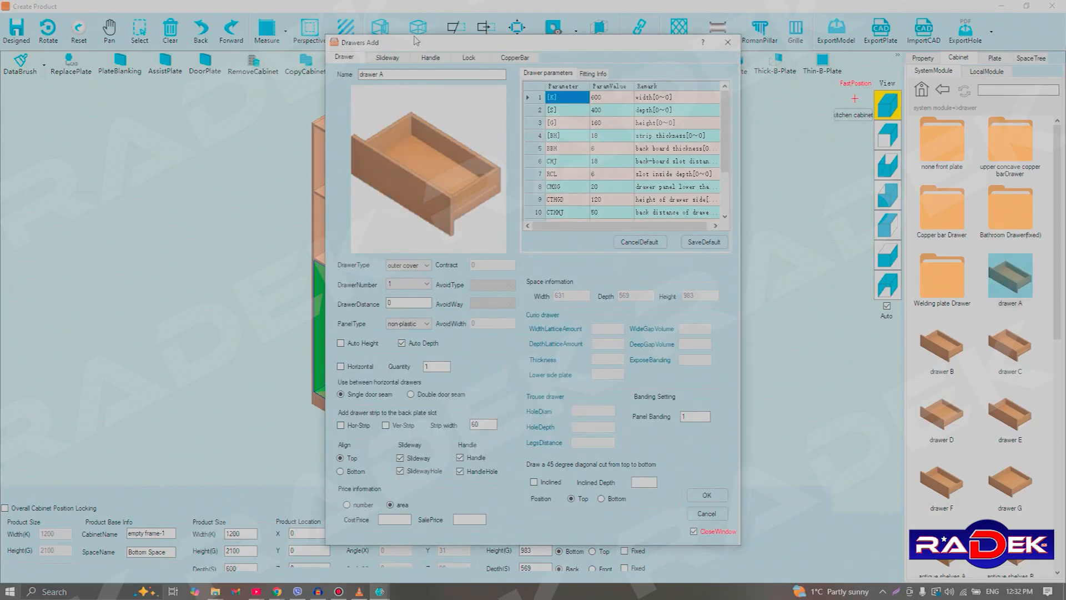
{"action": "left_click_drag", "start_coordinate": [415, 40], "coordinate": [652, 26]}
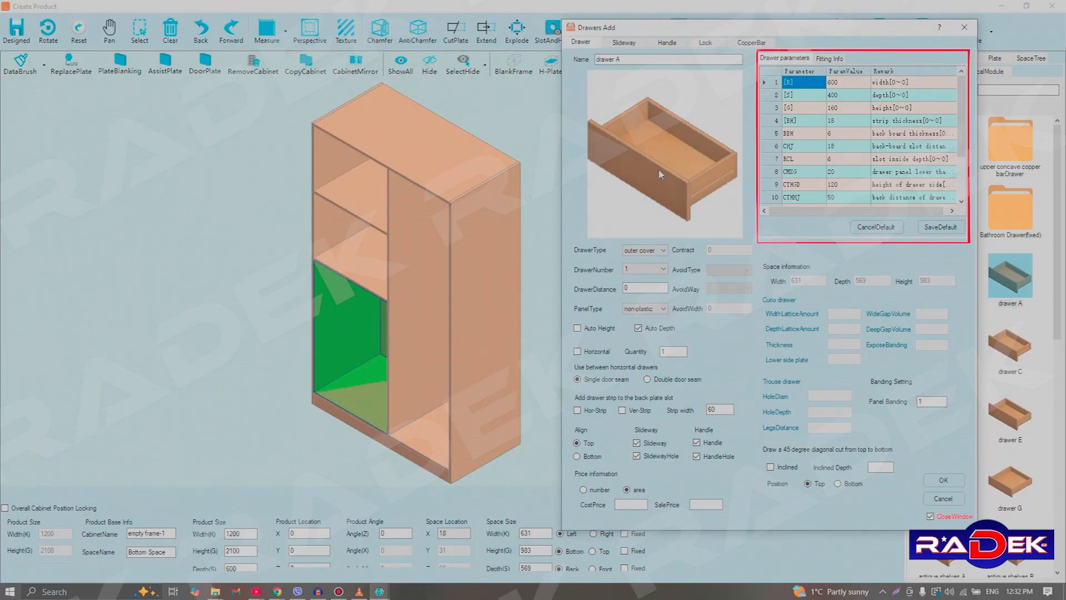
Compare the available drawer types and set the drawer type to embedded.
{"action": "left_click", "coordinate": [663, 251]}
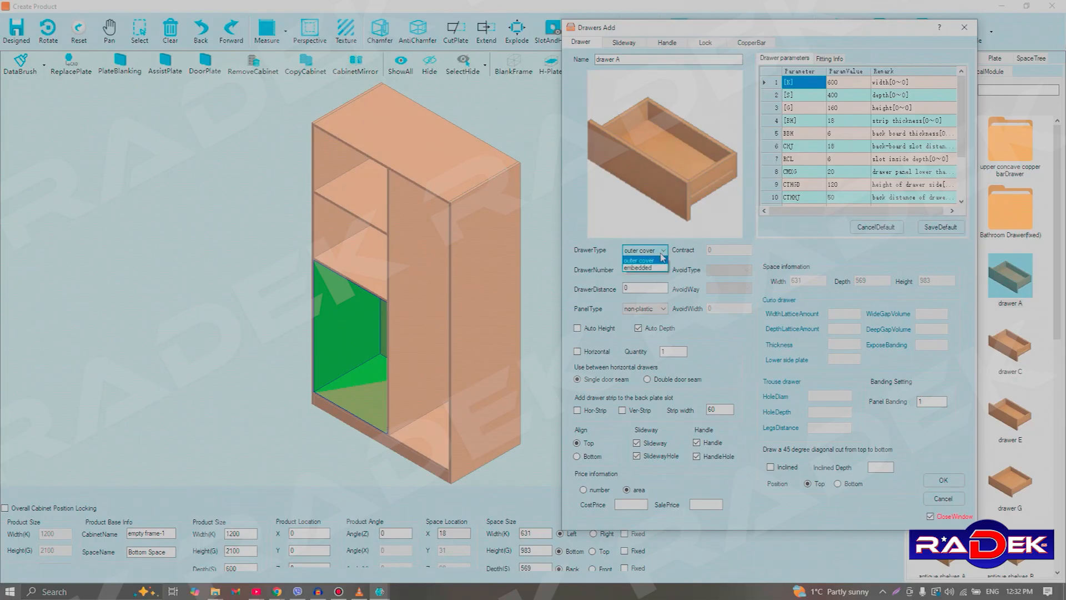
{"action": "left_click", "coordinate": [662, 257]}
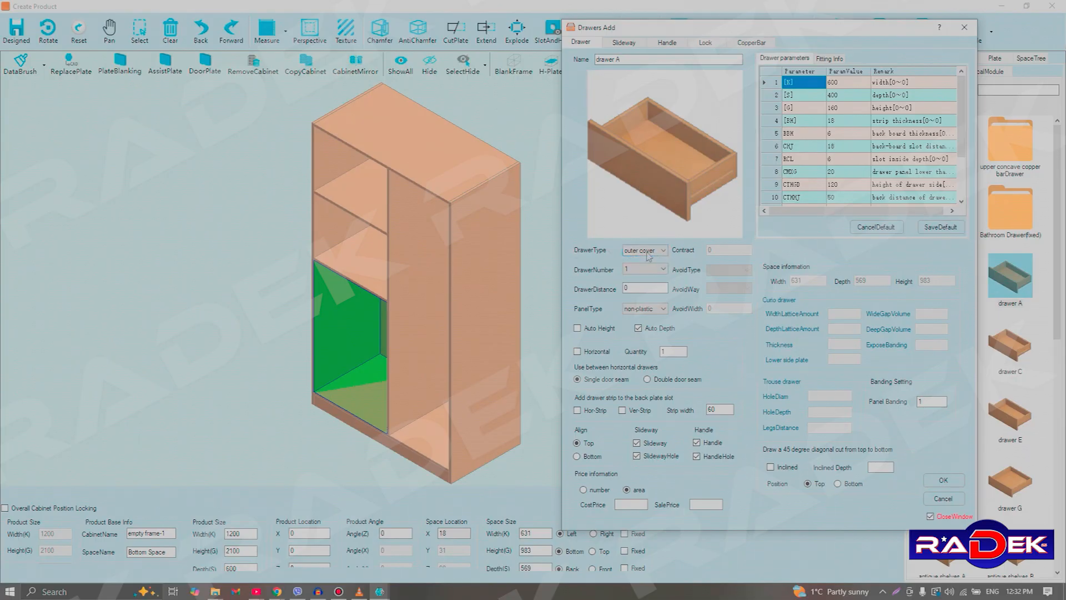
{"action": "left_click", "coordinate": [662, 253]}
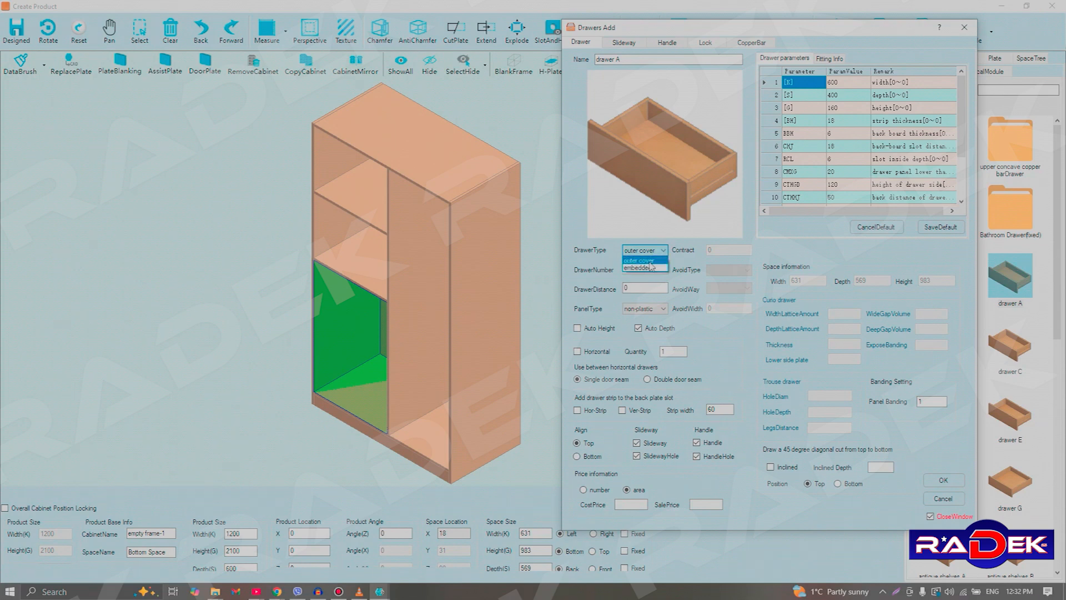
{"action": "left_click", "coordinate": [659, 261]}
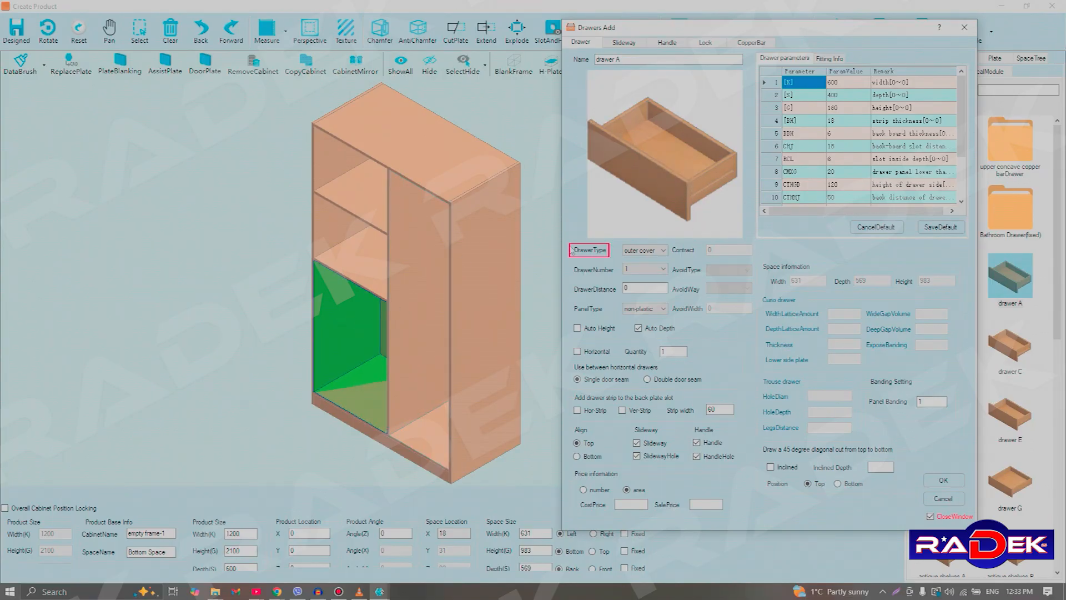
{"action": "left_click", "coordinate": [641, 250]}
{"action": "left_click", "coordinate": [643, 270]}
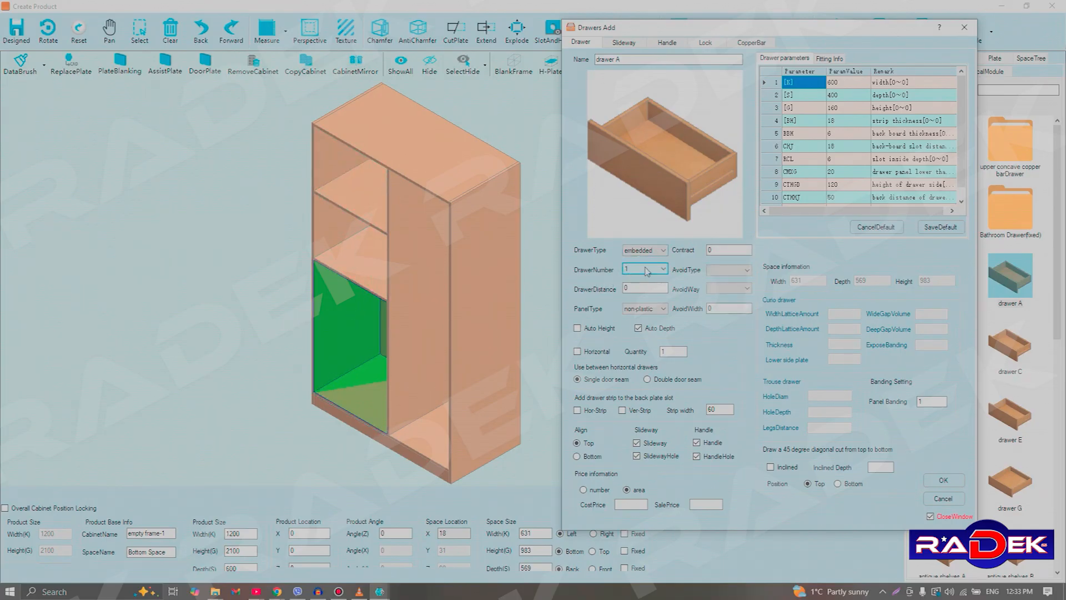
Set the number of drawers to 5 and keep the panel type as non-plastic.
{"action": "left_click", "coordinate": [645, 271]}
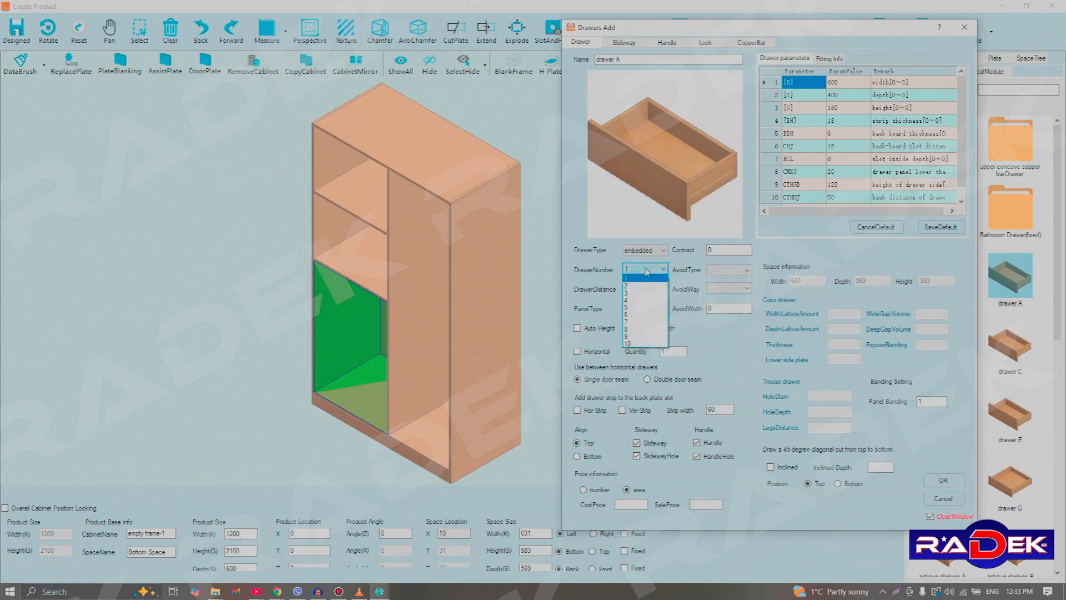
{"action": "left_click", "coordinate": [642, 308]}
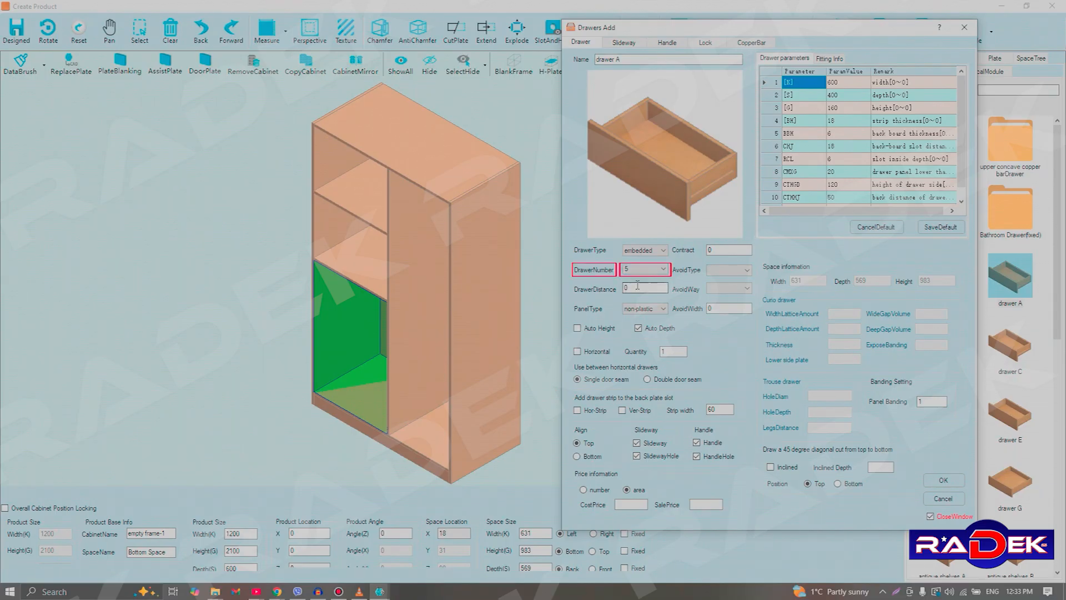
{"action": "left_click", "coordinate": [656, 311]}
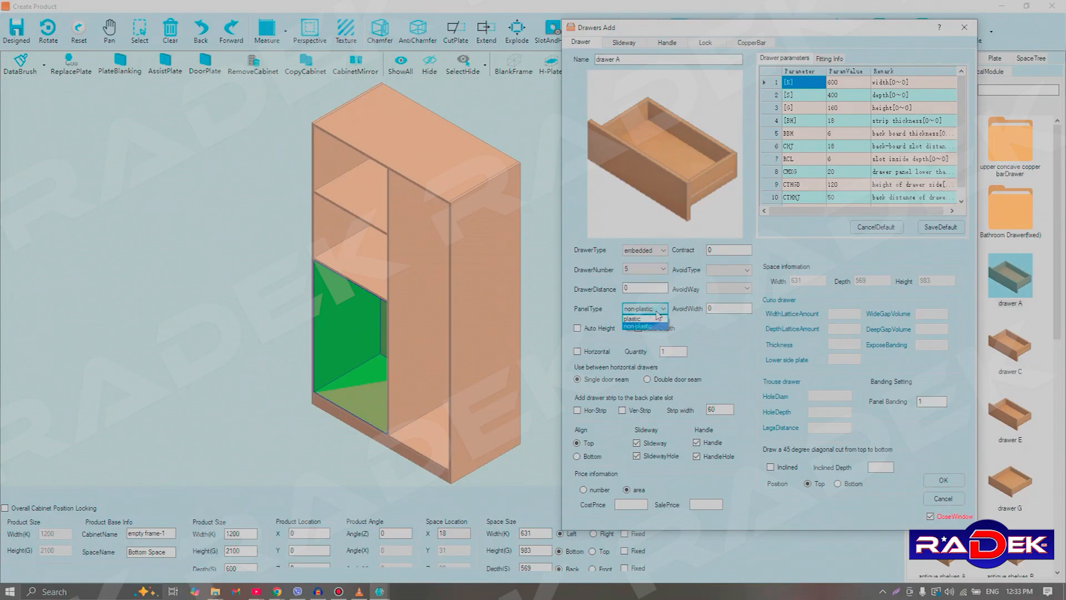
{"action": "left_click", "coordinate": [644, 326]}
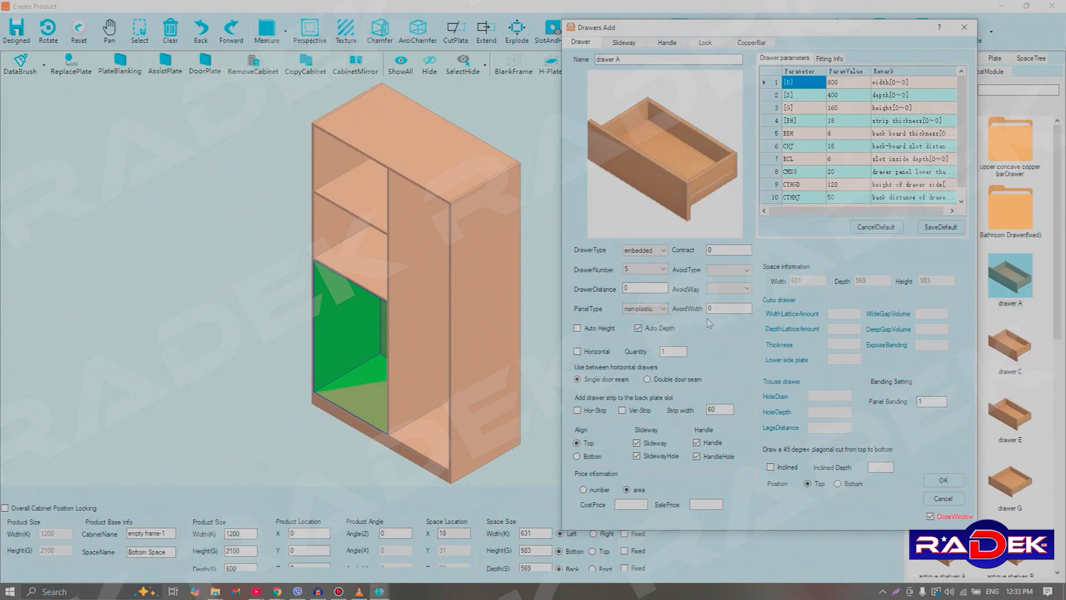
Enable Auto Height for the drawers and include the handles with their handle holes.
{"action": "mouse_move", "coordinate": [649, 332]}
{"action": "left_click", "coordinate": [700, 437]}
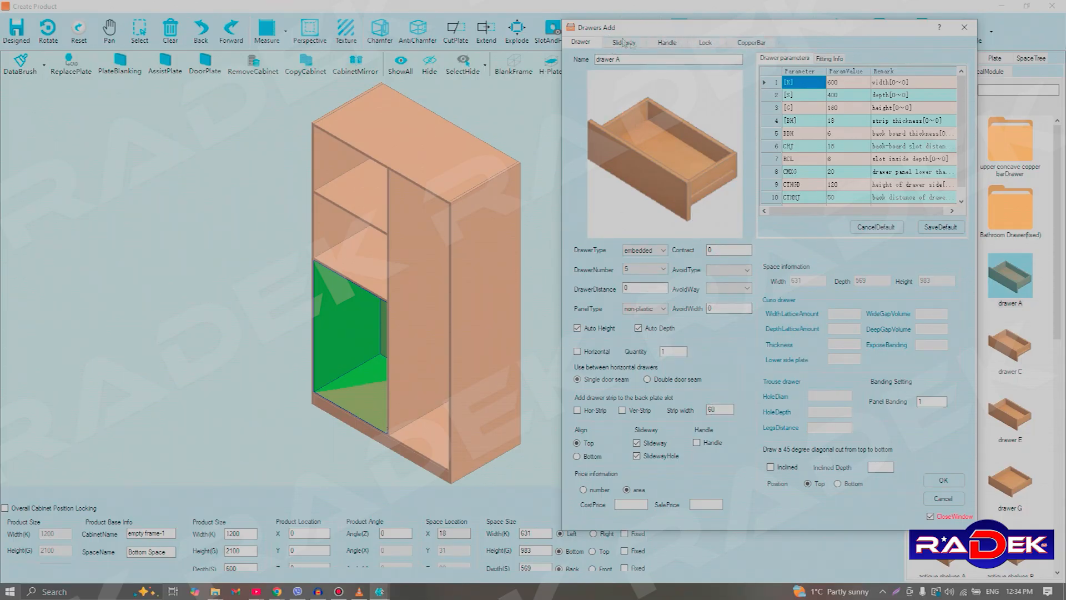
{"action": "left_click", "coordinate": [697, 442]}
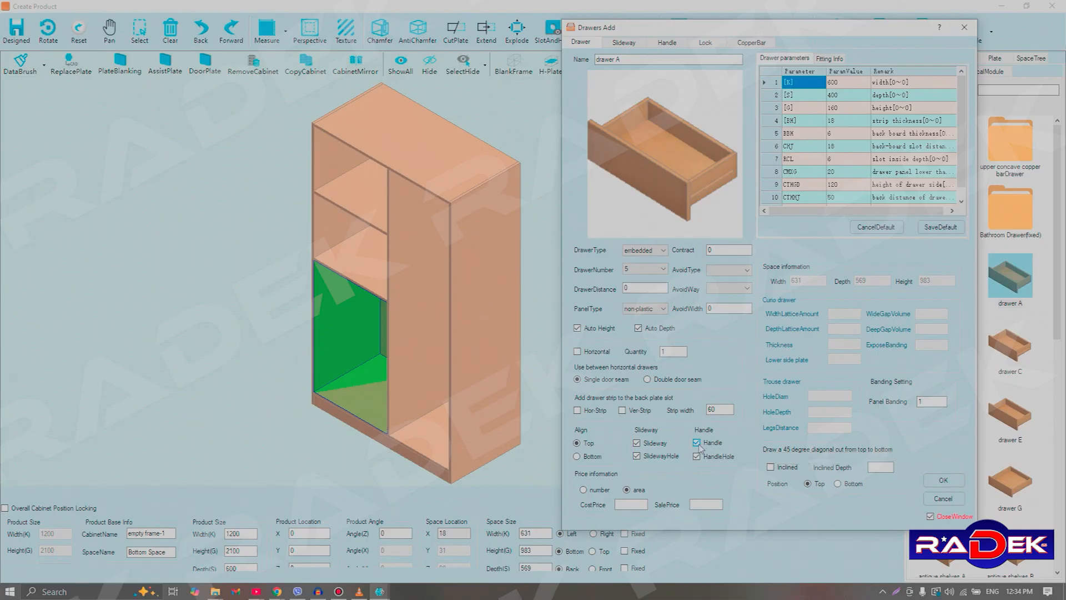
{"action": "left_click", "coordinate": [697, 443]}
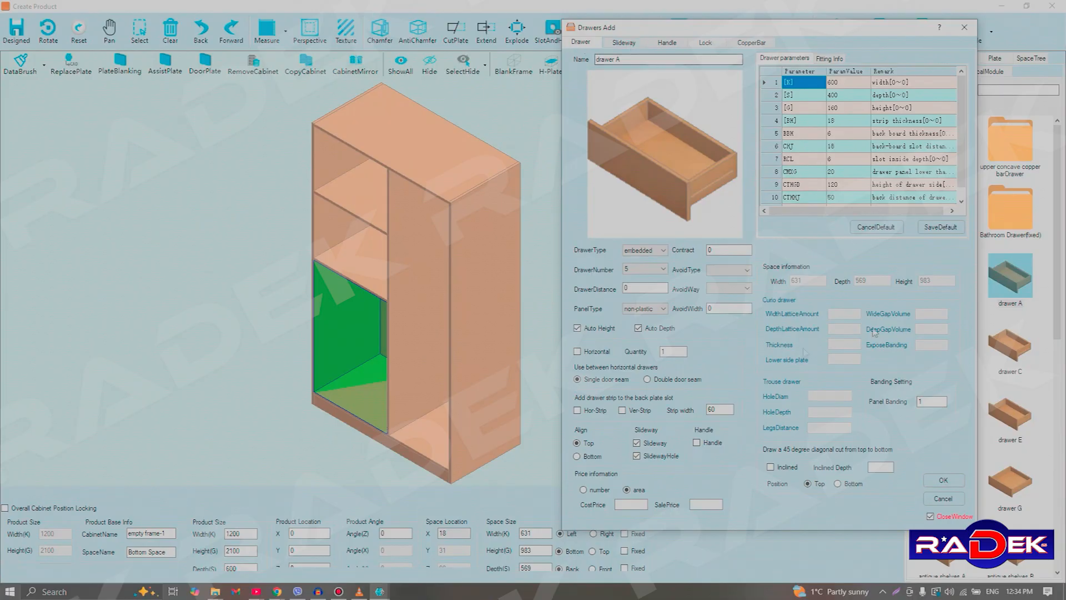
Review the drawer slideway settings, including the length rules, slideway type, and location hole alignment and margin.
{"action": "left_click", "coordinate": [618, 46]}
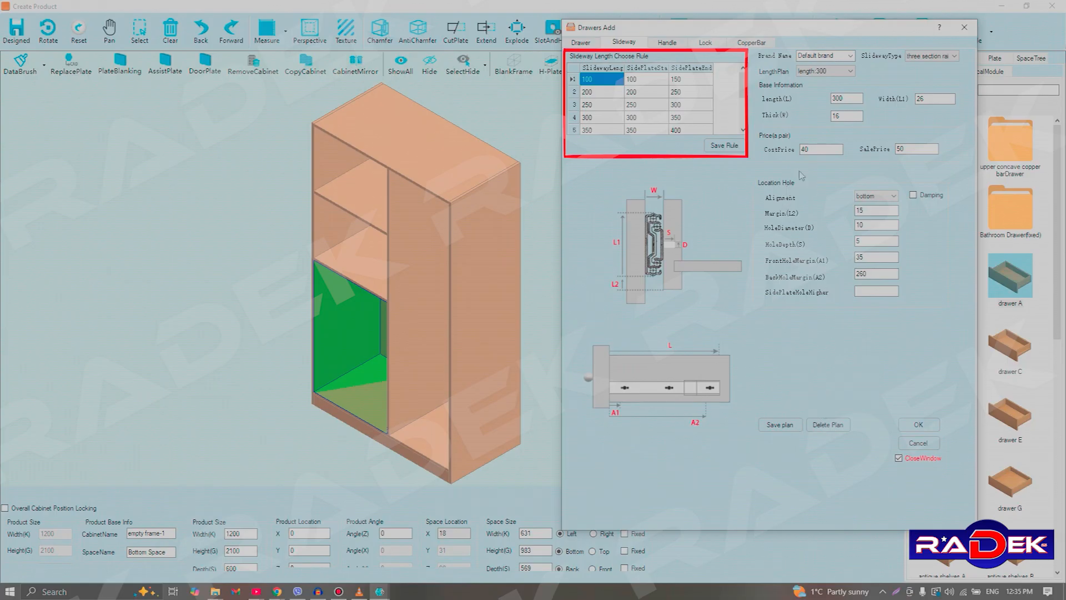
{"action": "left_click", "coordinate": [949, 57]}
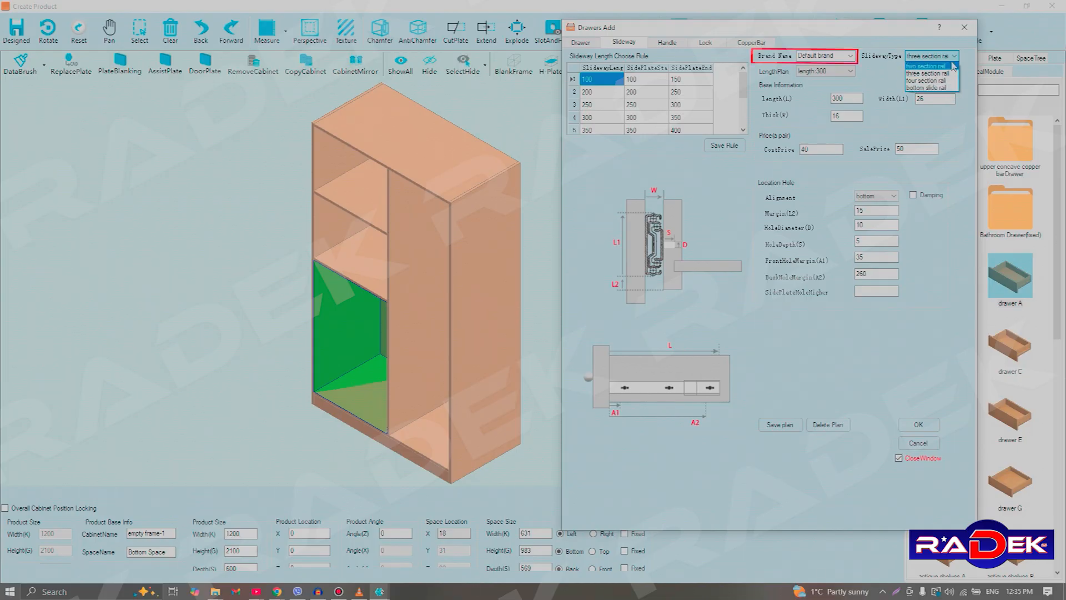
{"action": "left_click", "coordinate": [954, 56]}
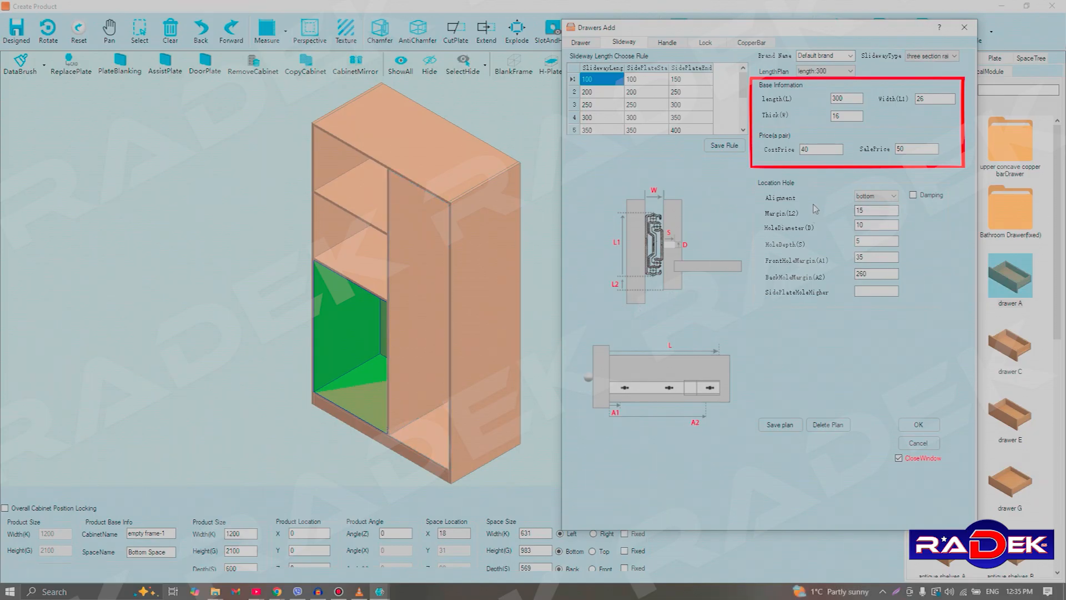
{"action": "left_click", "coordinate": [889, 198]}
{"action": "left_click", "coordinate": [888, 197]}
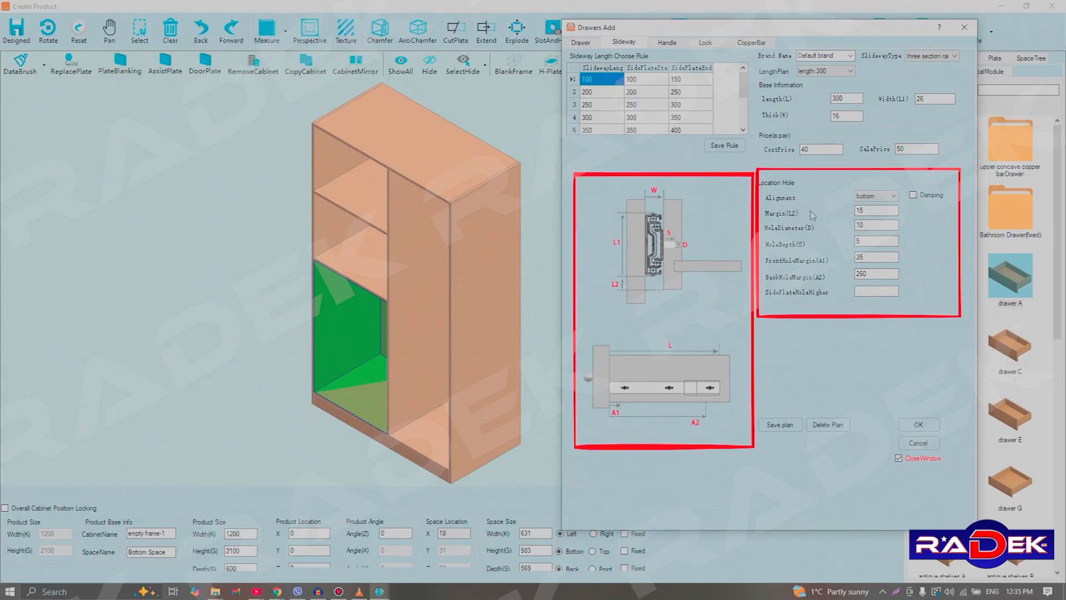
{"action": "left_click", "coordinate": [867, 212]}
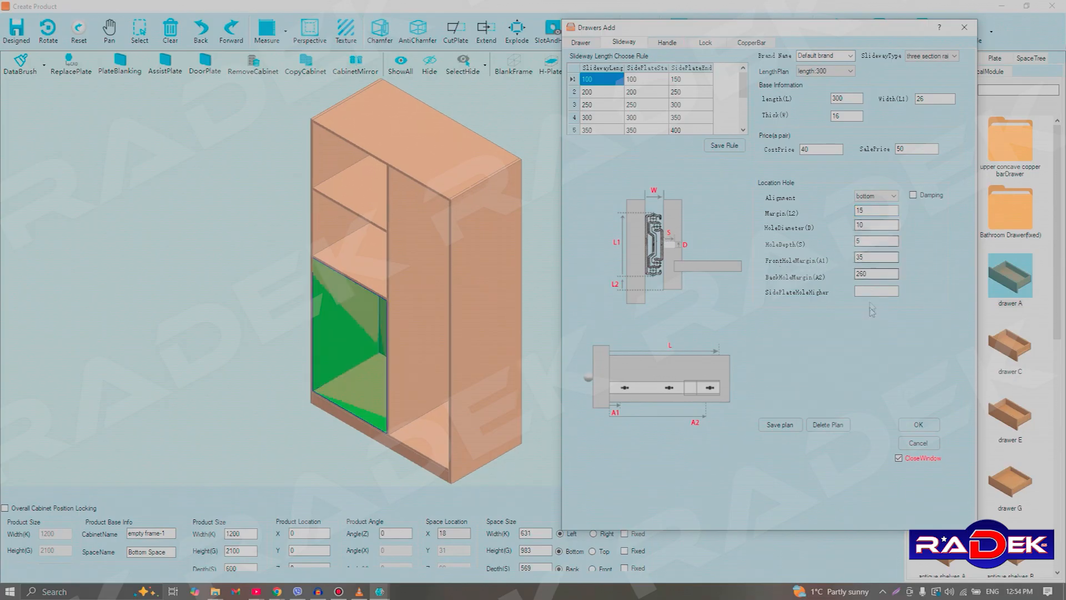
Review the drawer handle settings, including the available brands, handle types and hole distance values.
{"action": "left_click", "coordinate": [665, 43]}
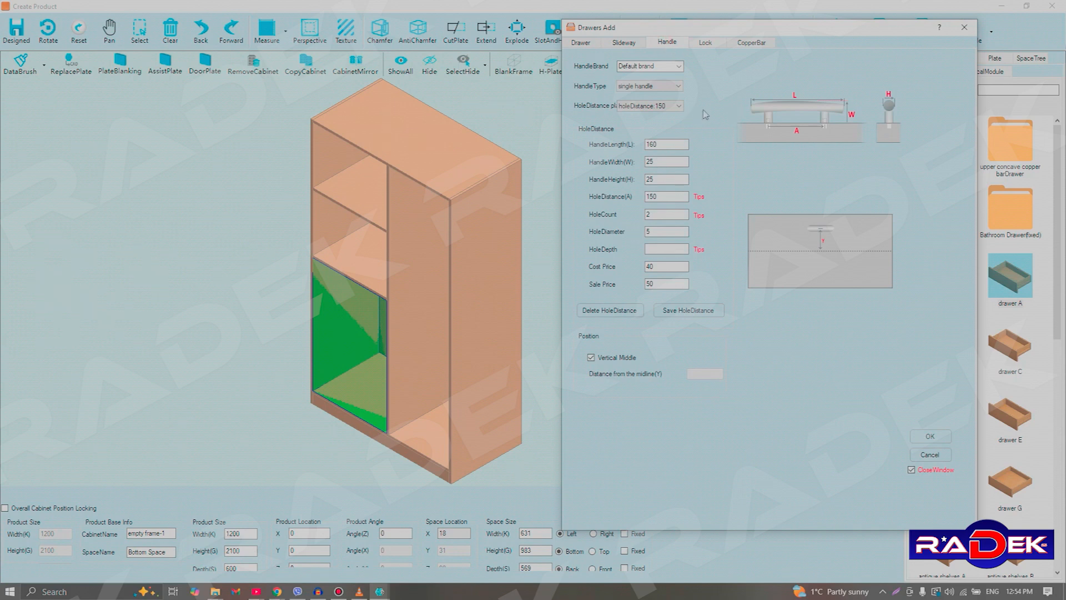
{"action": "left_click", "coordinate": [678, 67]}
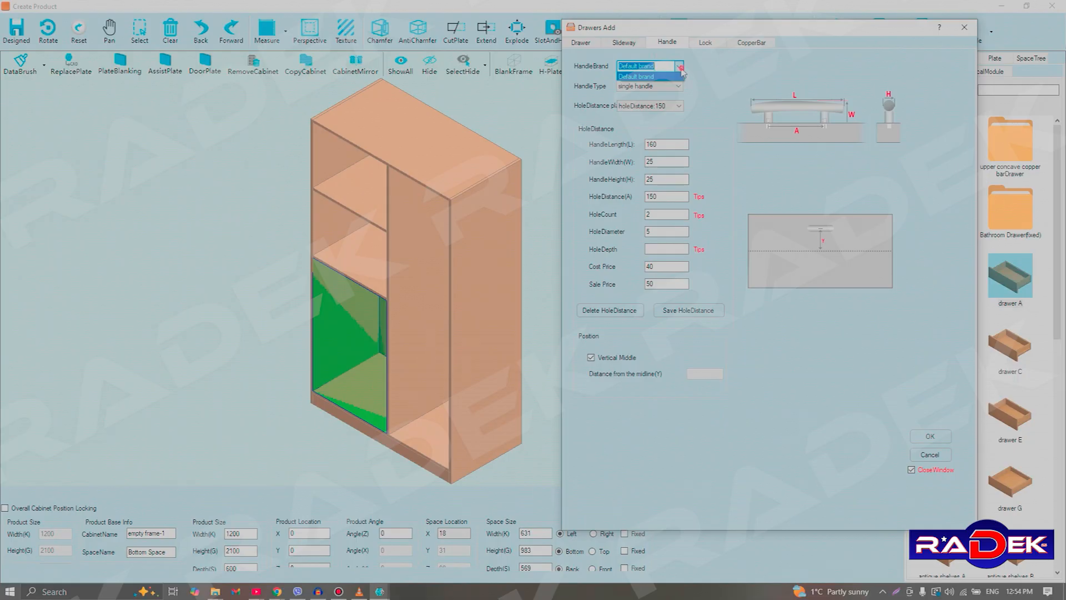
{"action": "left_click", "coordinate": [680, 74]}
{"action": "left_click", "coordinate": [670, 88]}
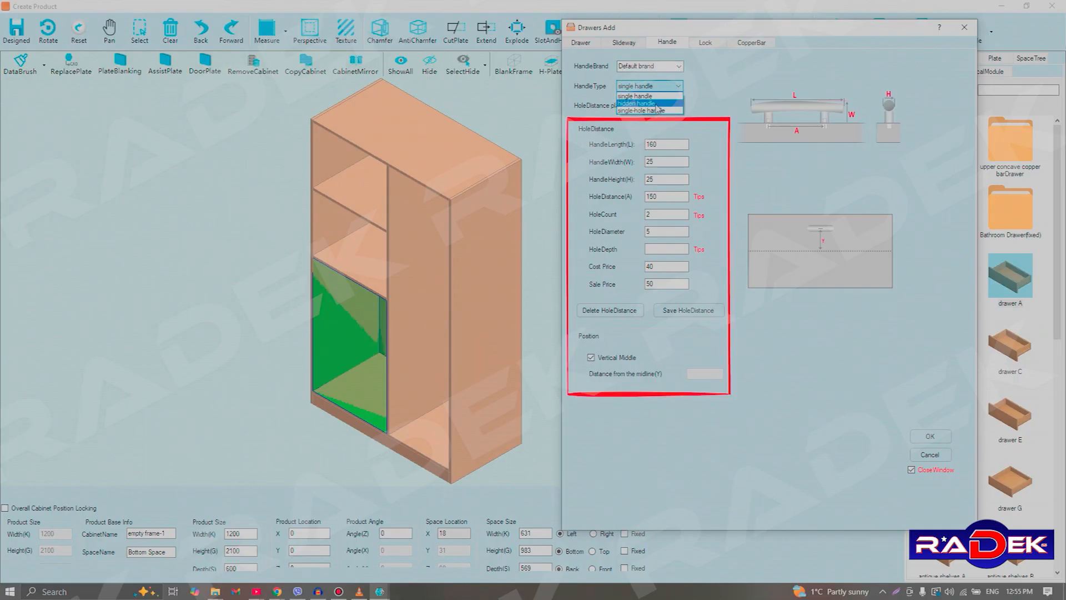
{"action": "left_click", "coordinate": [679, 87]}
{"action": "left_click", "coordinate": [680, 87]}
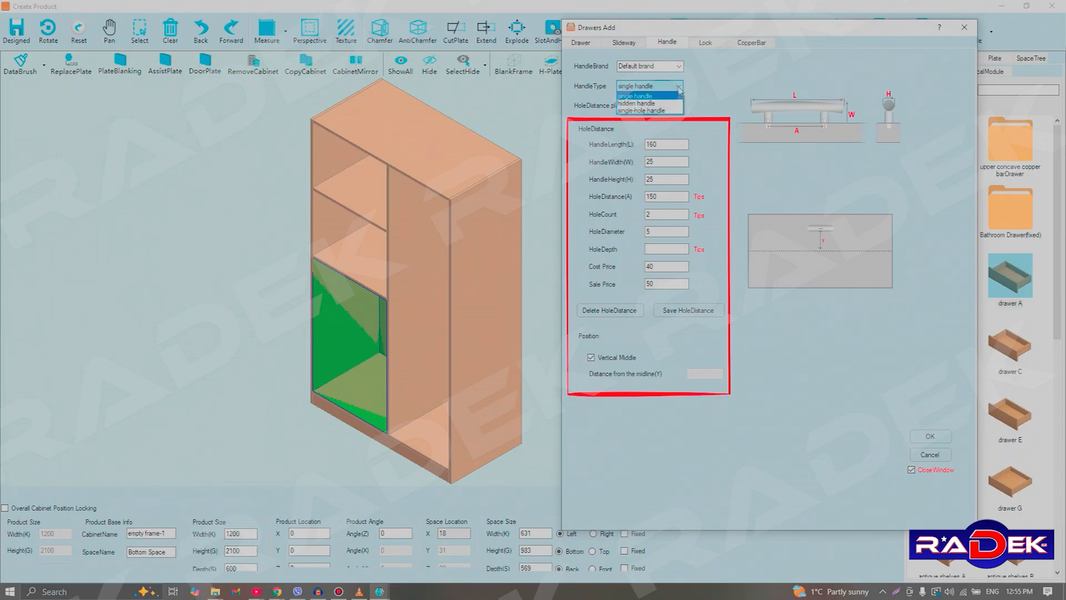
{"action": "left_click", "coordinate": [678, 87]}
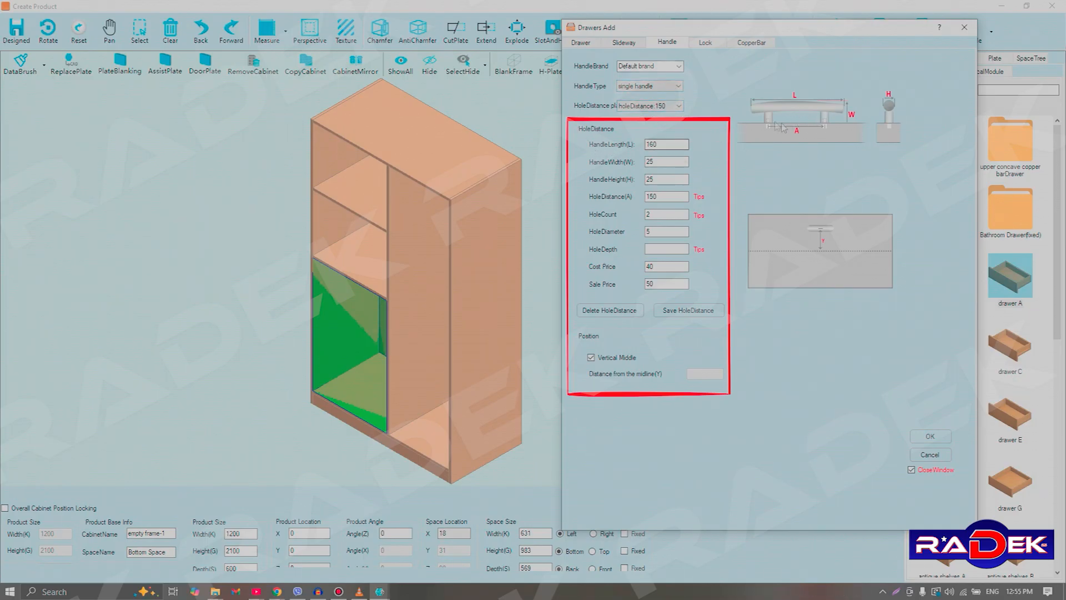
Check the lock and copper bar options, then confirm adding the five embedded drawers to the lower left compartment.
{"action": "left_click", "coordinate": [703, 44]}
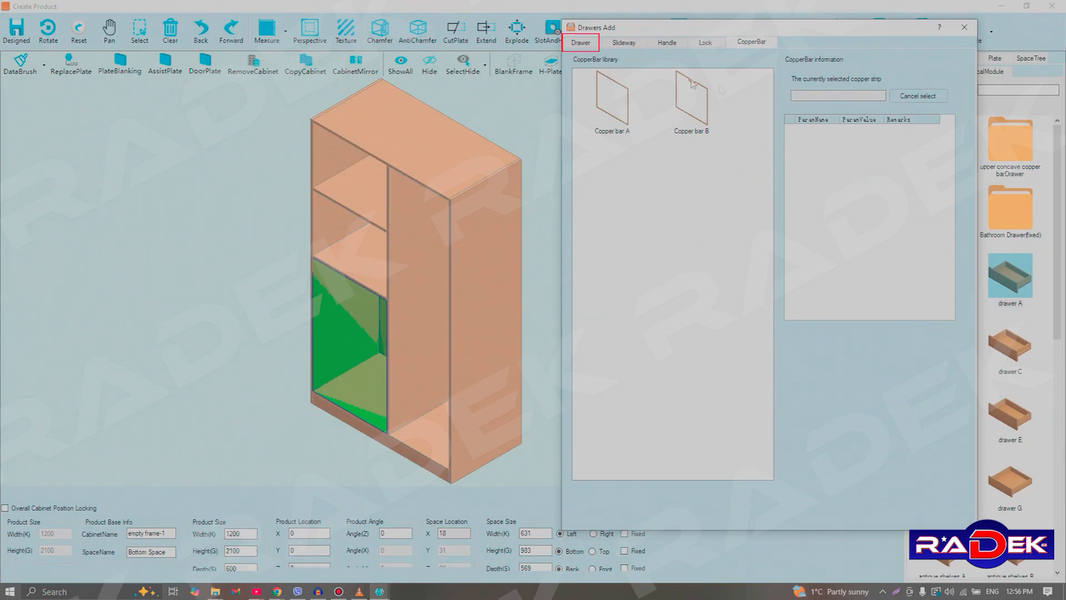
{"action": "left_click", "coordinate": [589, 44]}
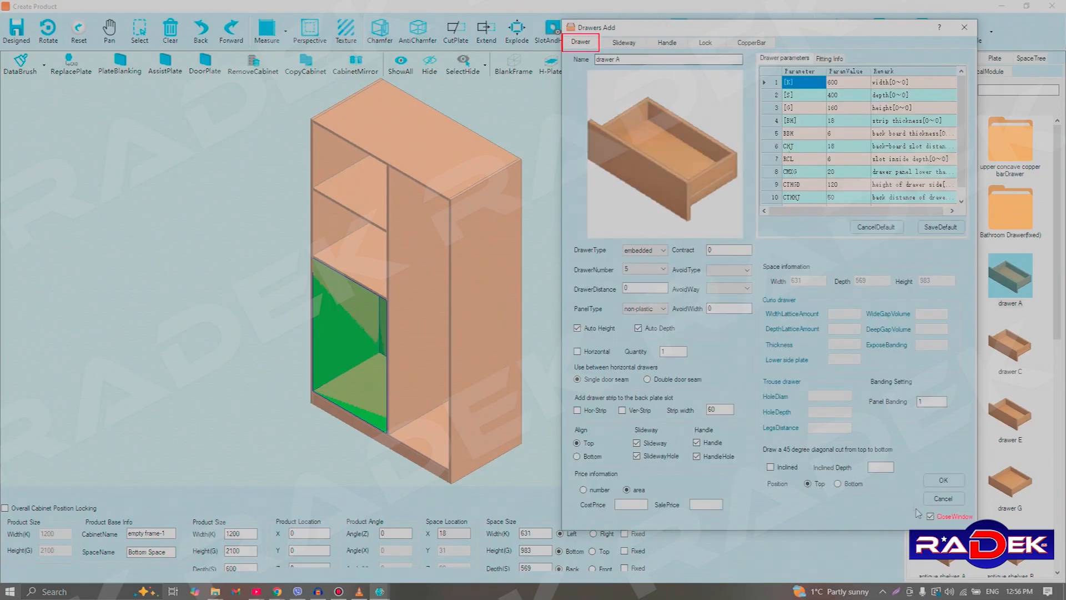
{"action": "left_click", "coordinate": [938, 482]}
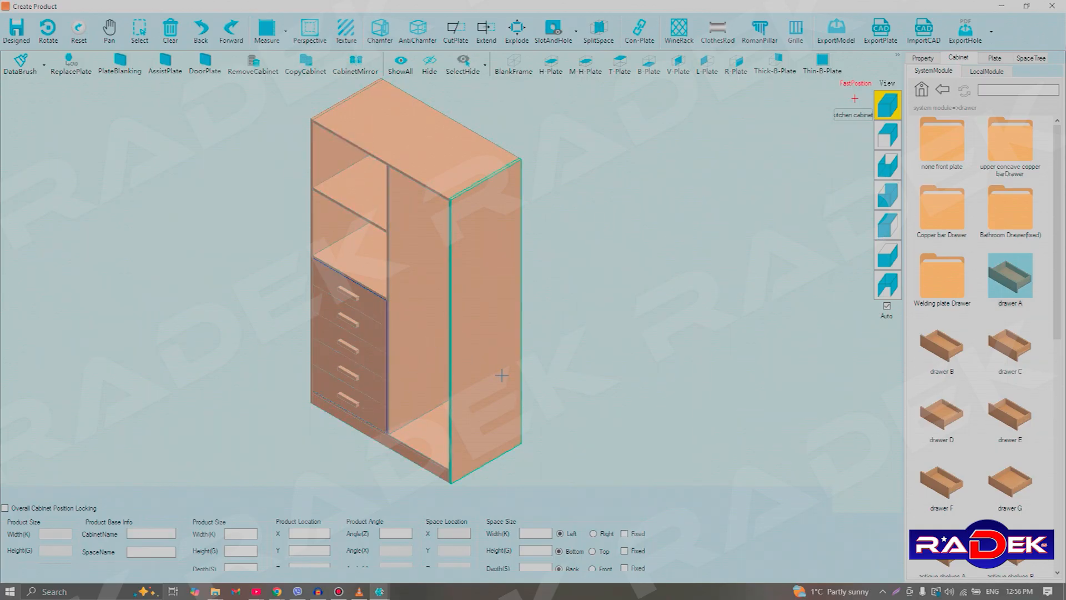
Add a straight clothes rod to the tall right compartment, 200 from the top and -20 from the middle, without holes.
{"action": "left_click", "coordinate": [433, 333]}
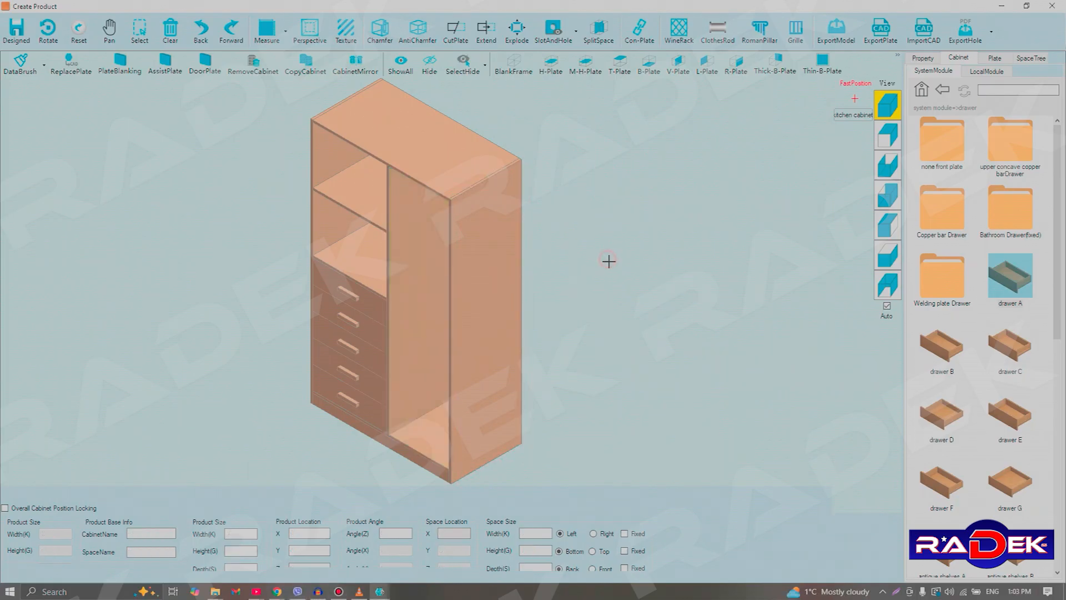
{"action": "left_click", "coordinate": [425, 311]}
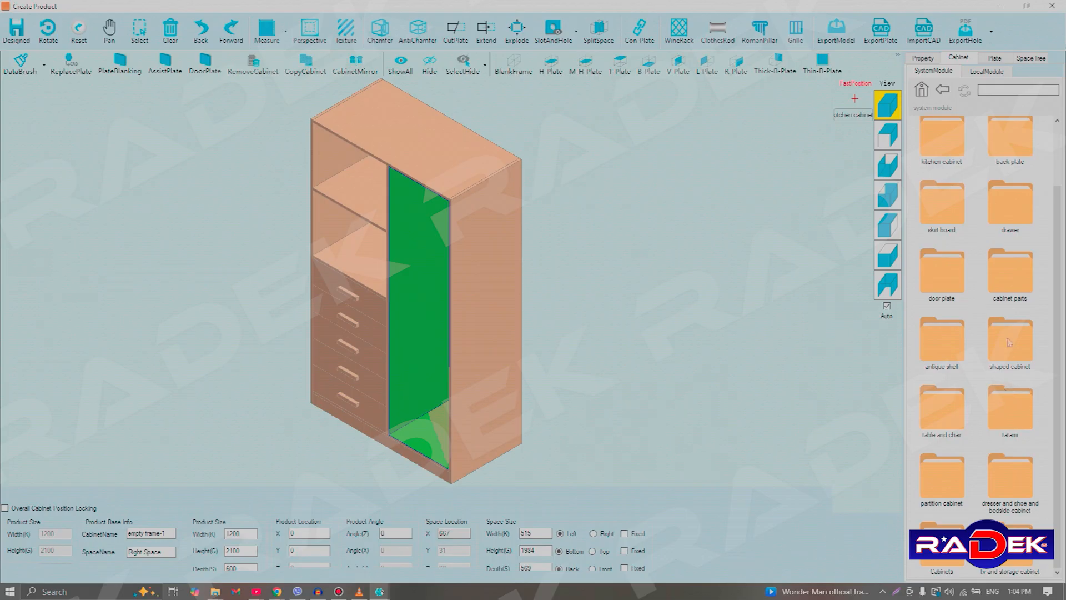
{"action": "double_click", "coordinate": [1016, 281]}
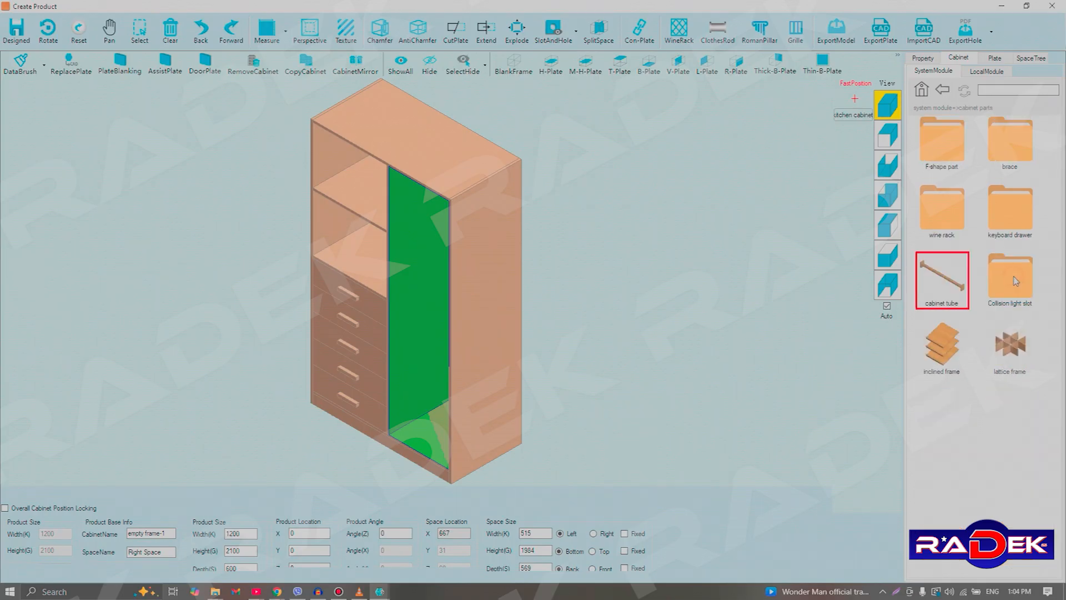
{"action": "left_click", "coordinate": [934, 275]}
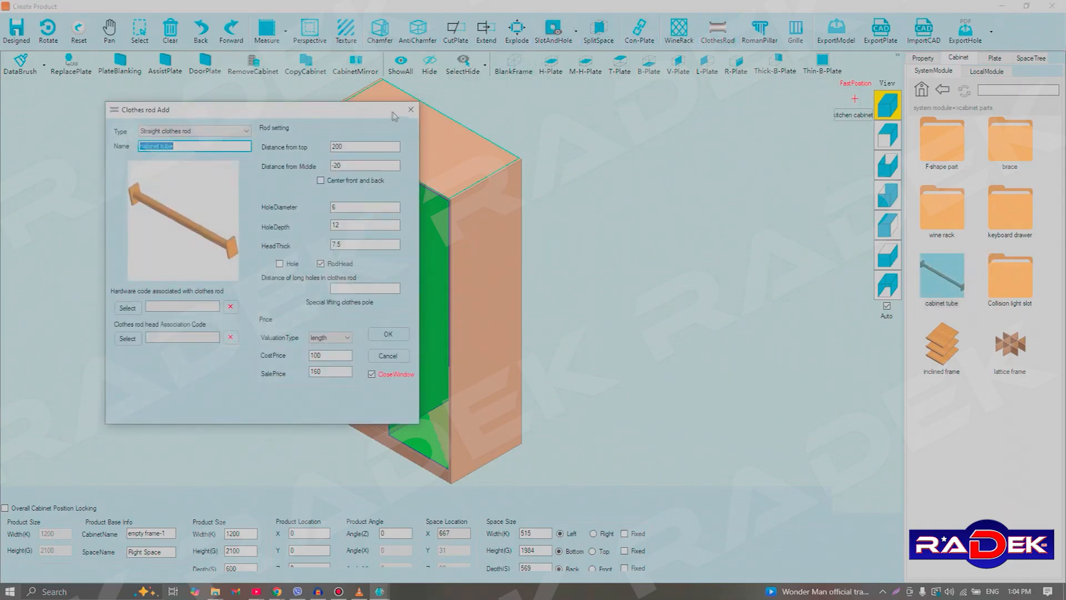
{"action": "left_click", "coordinate": [408, 110]}
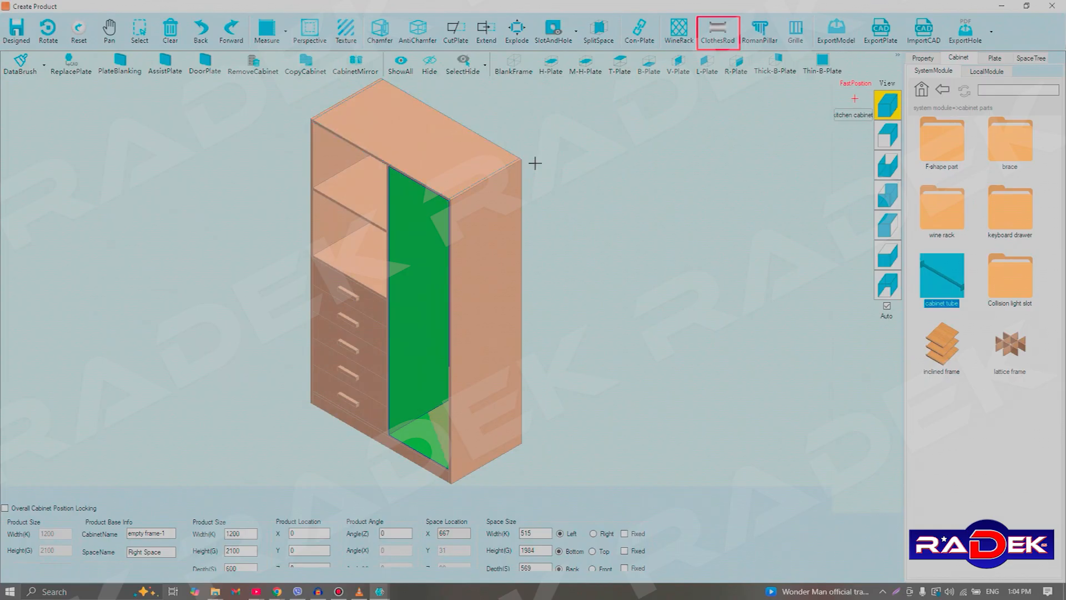
{"action": "left_click", "coordinate": [720, 34]}
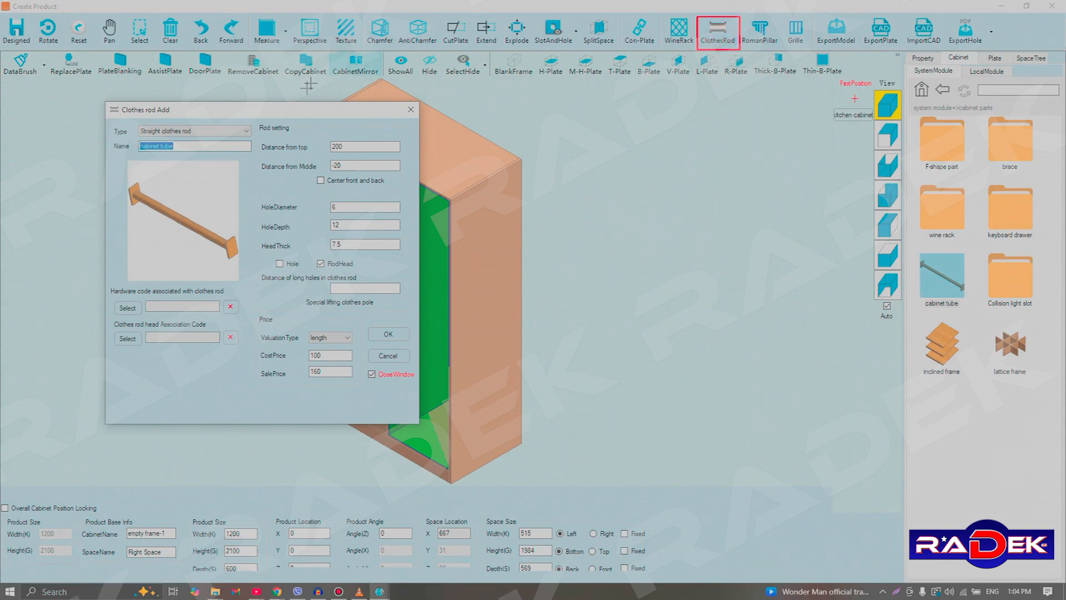
{"action": "left_click_drag", "start_coordinate": [286, 110], "coordinate": [736, 149]}
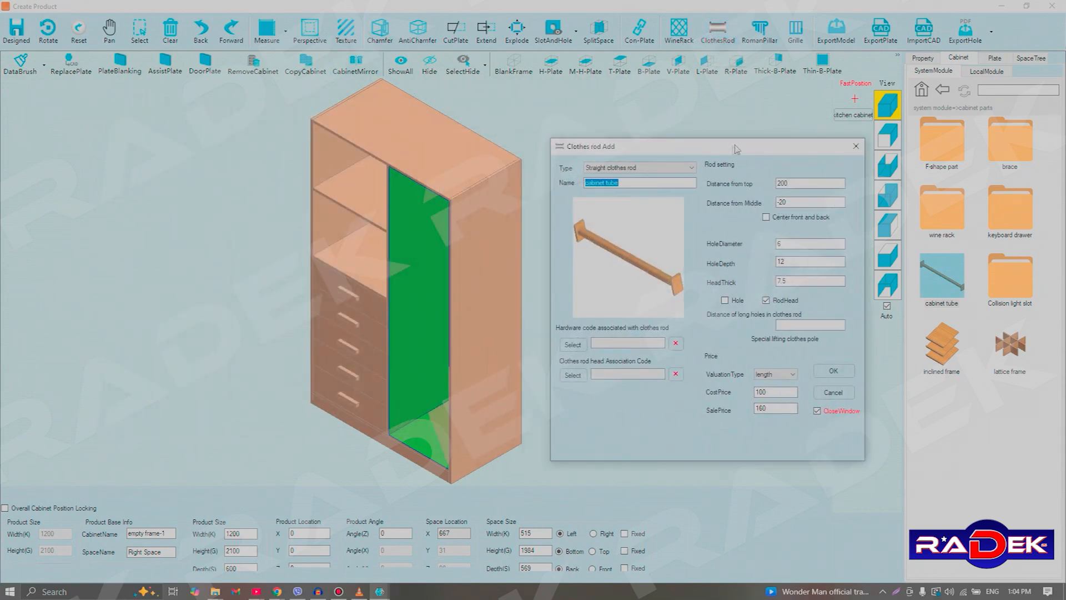
{"action": "left_click", "coordinate": [668, 167]}
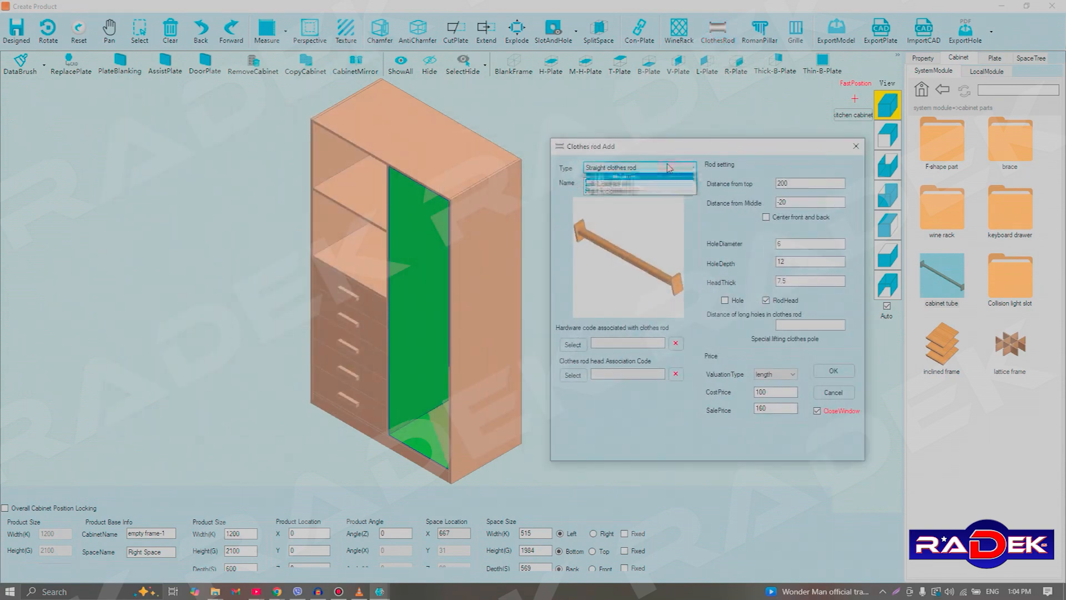
{"action": "left_click", "coordinate": [668, 167]}
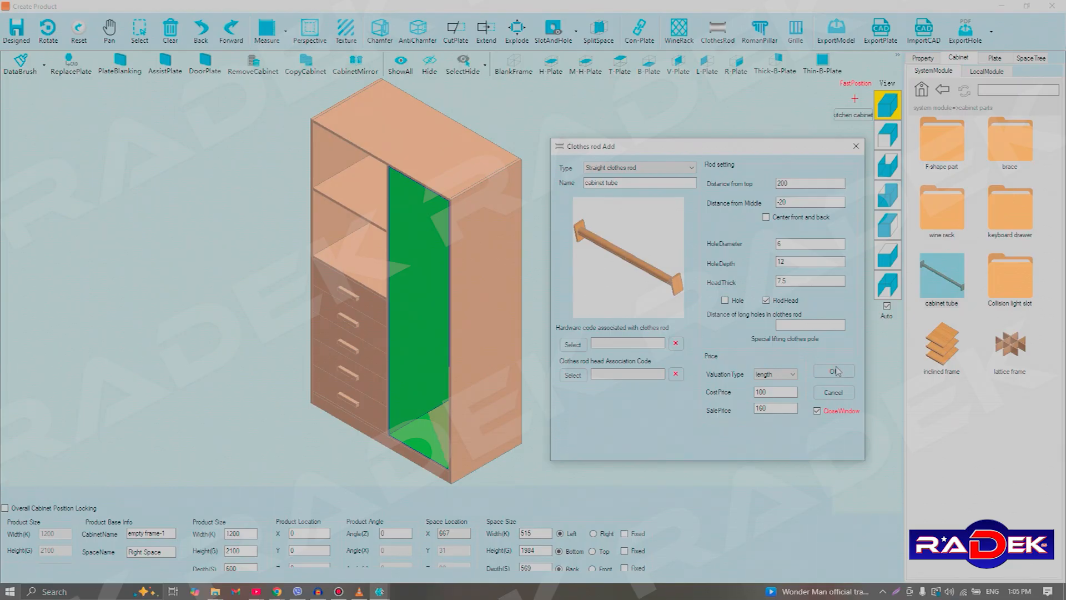
{"action": "left_click", "coordinate": [835, 371]}
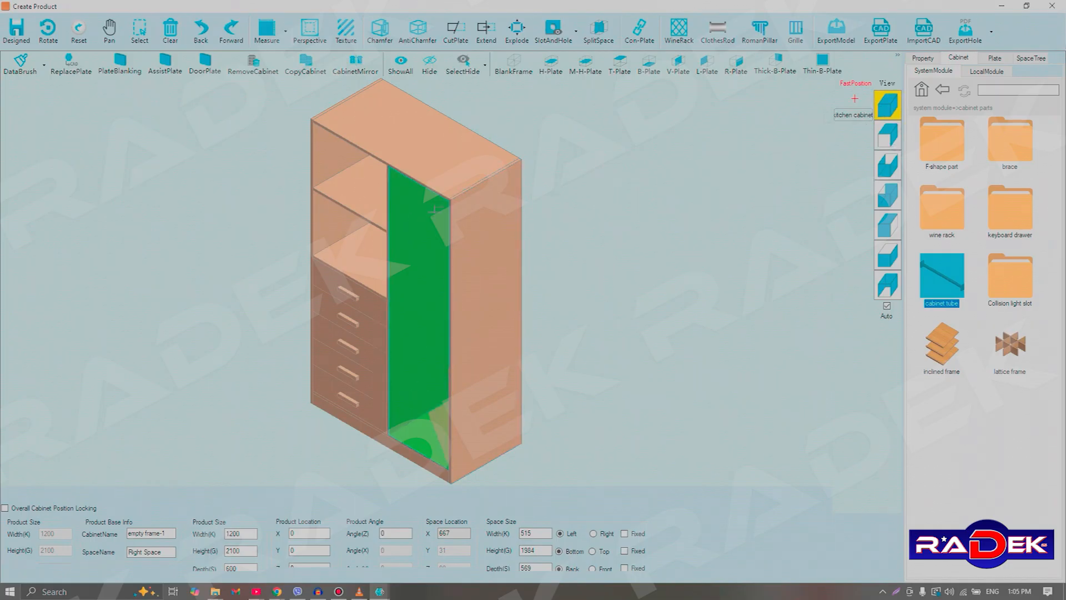
Inspect the clothes rod in the right compartment from the front and at an angle, and return to the isometric view.
{"action": "left_click", "coordinate": [888, 135]}
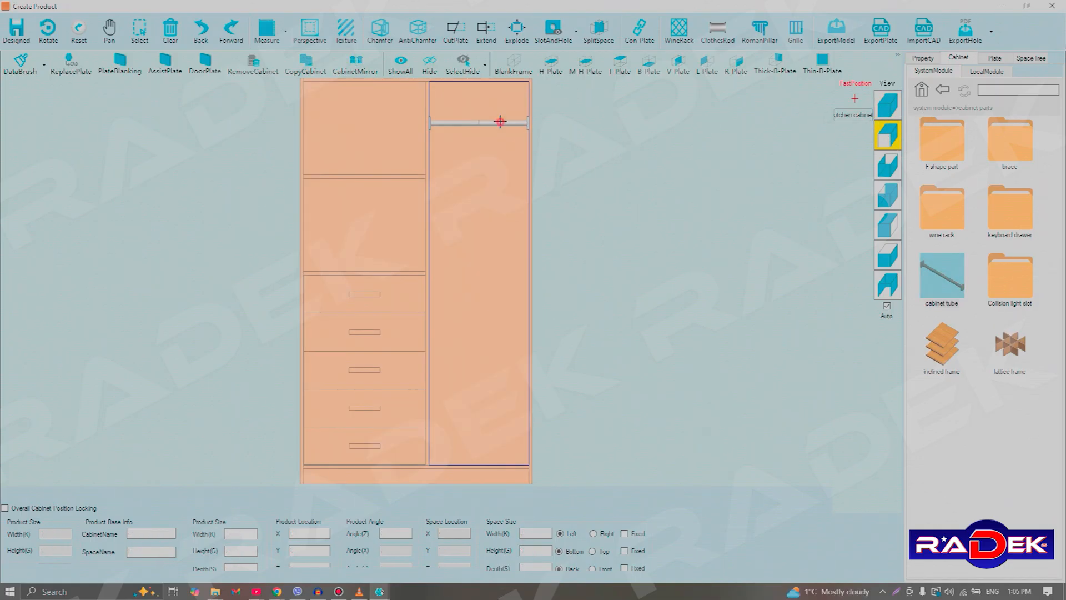
{"action": "scroll", "coordinate": [443, 90], "scroll_direction": "up", "scroll_amount": 4}
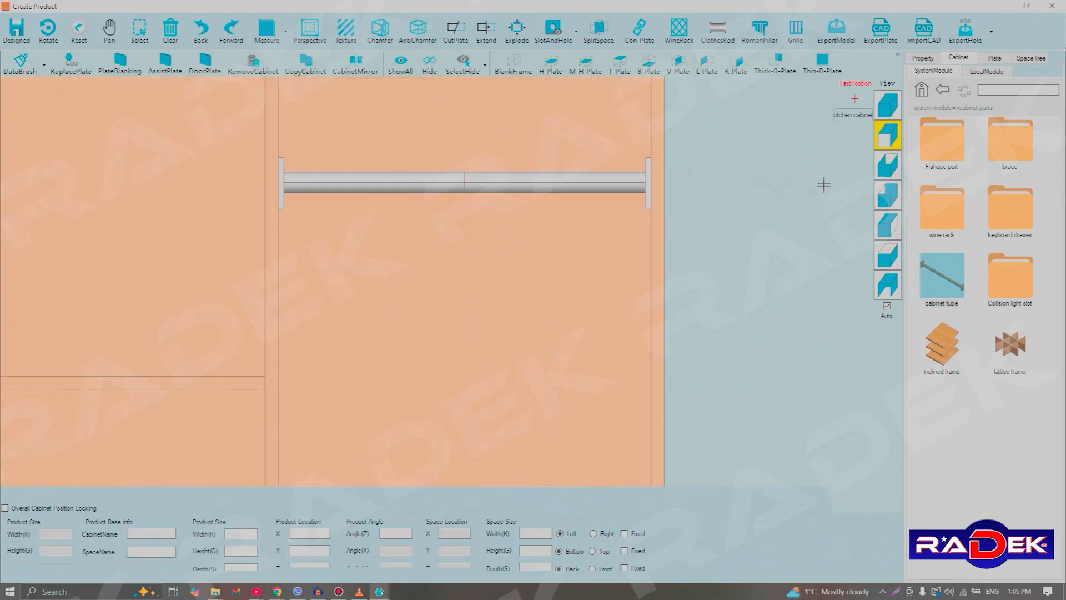
{"action": "middle_click_drag", "start_coordinate": [802, 190], "coordinate": [633, 218]}
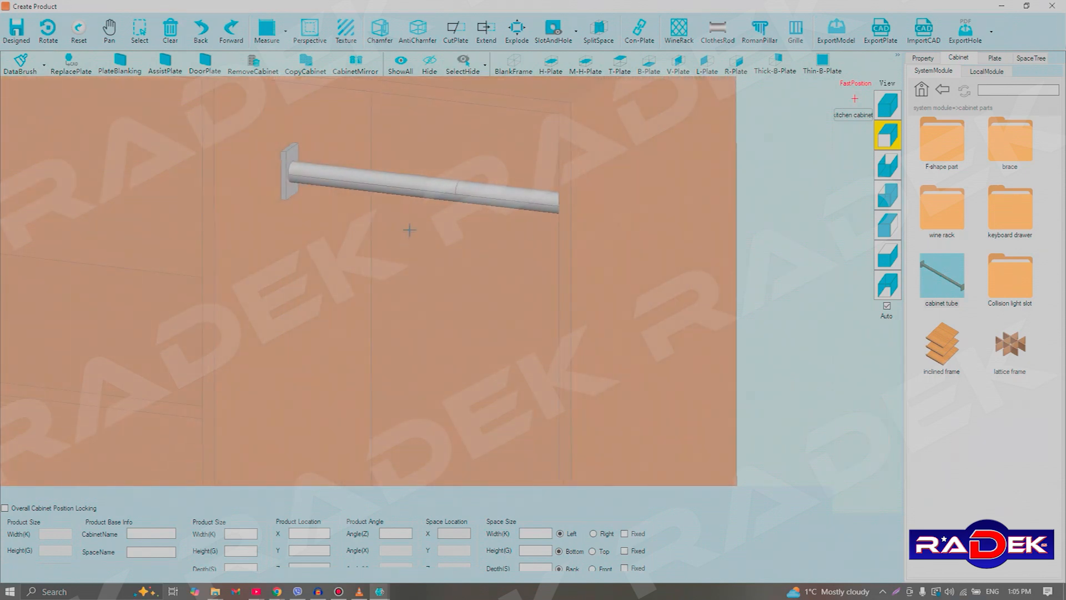
{"action": "scroll", "coordinate": [410, 229], "scroll_direction": "down", "scroll_amount": 6}
{"action": "scroll", "coordinate": [412, 256], "scroll_direction": "up", "scroll_amount": 3}
{"action": "scroll", "coordinate": [503, 261], "scroll_direction": "down", "scroll_amount": 5}
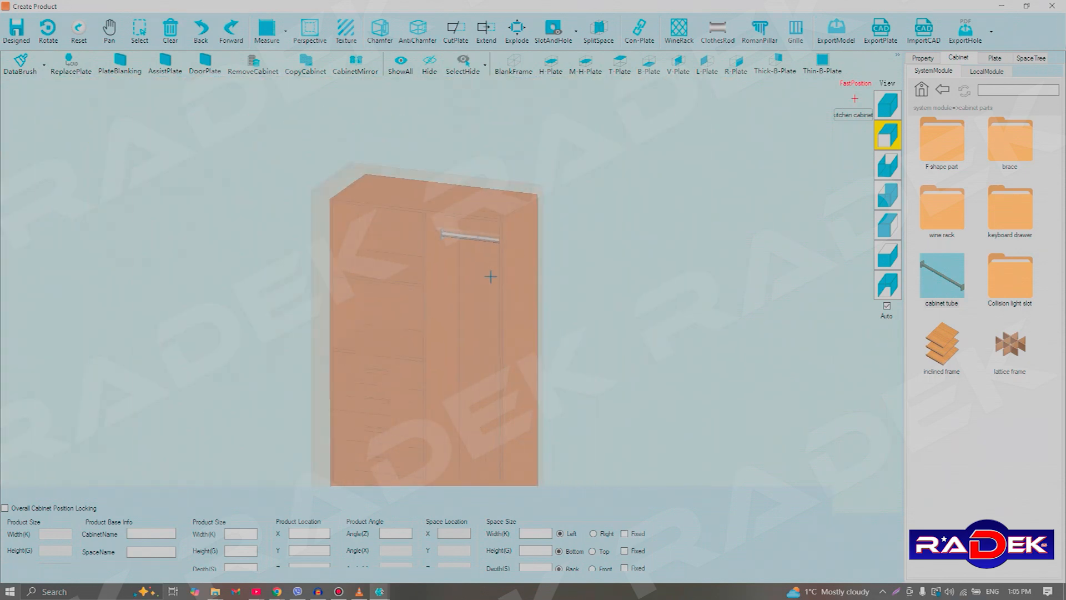
{"action": "left_click", "coordinate": [887, 105]}
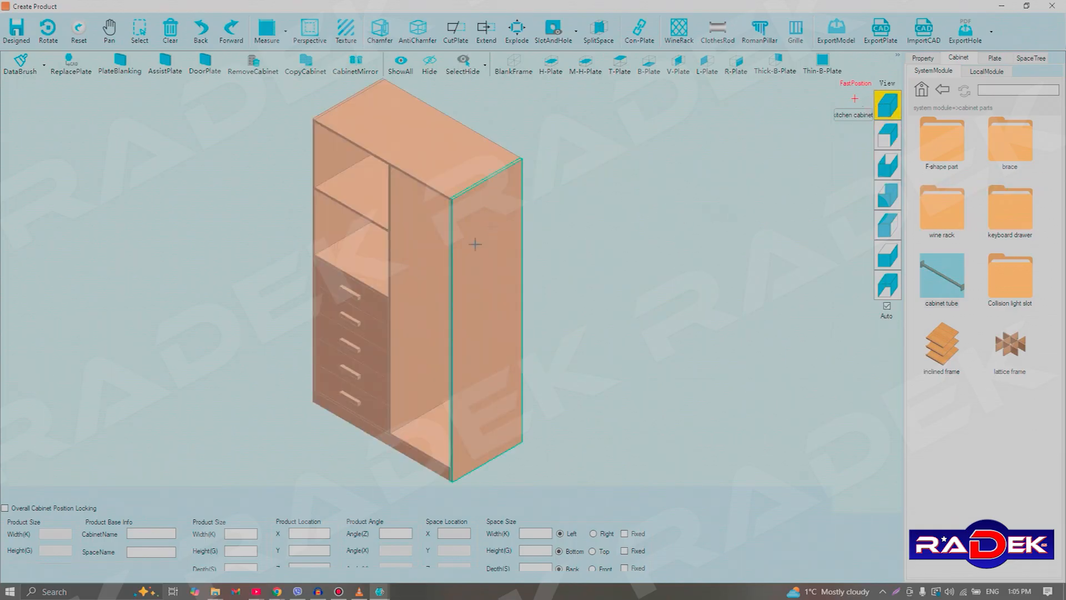
Add F-shape part A at the bottom of the right compartment with height 800, strip thickness 18 and top-bottom extension disabled.
{"action": "left_click", "coordinate": [414, 313]}
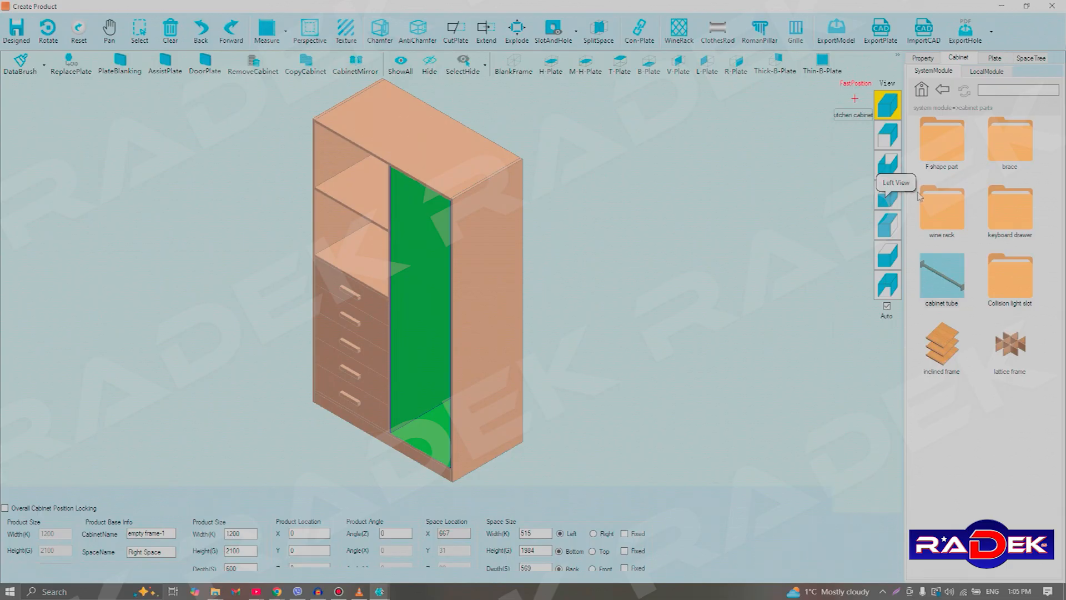
{"action": "double_click", "coordinate": [951, 155]}
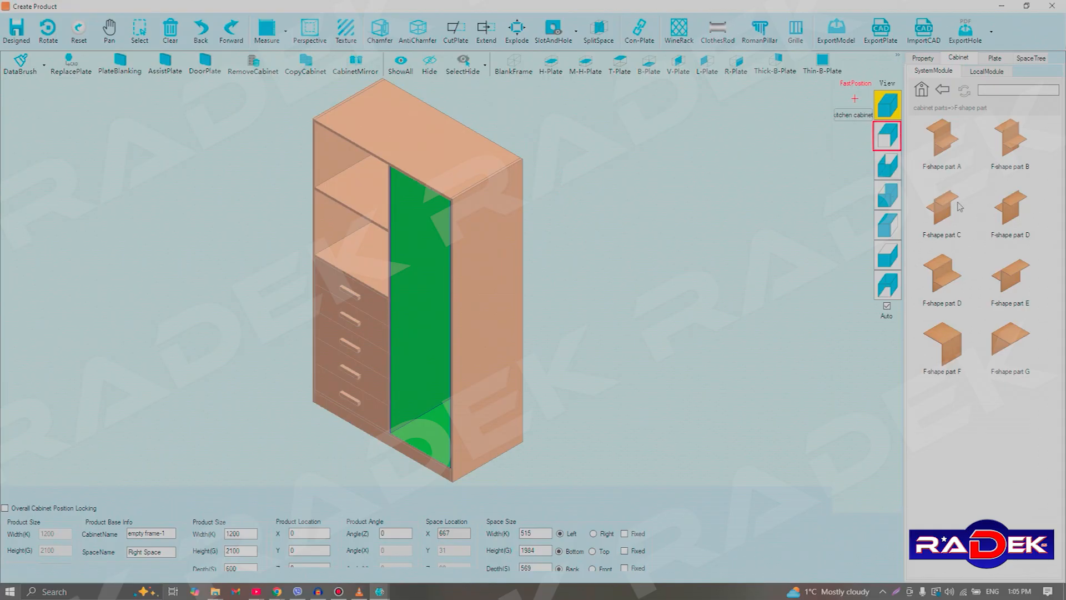
{"action": "left_click", "coordinate": [969, 117]}
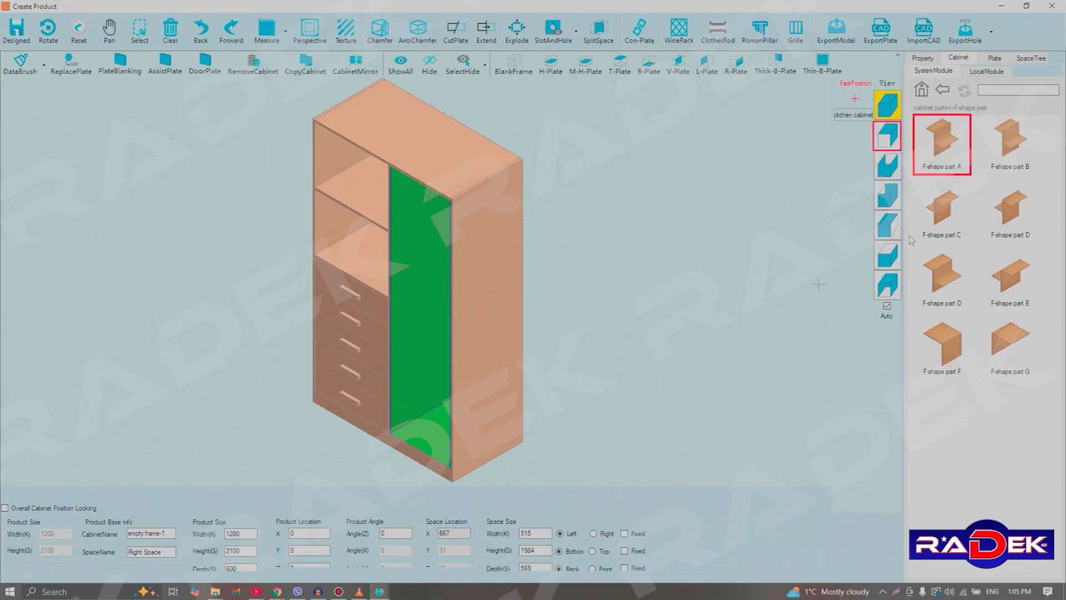
{"action": "left_click", "coordinate": [883, 140]}
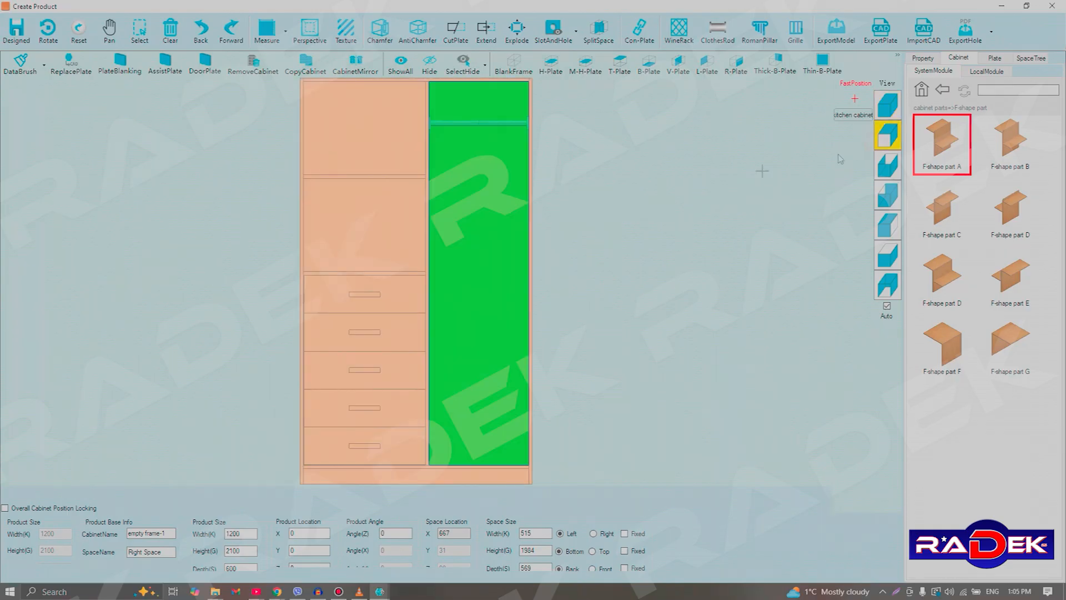
{"action": "left_click", "coordinate": [942, 144]}
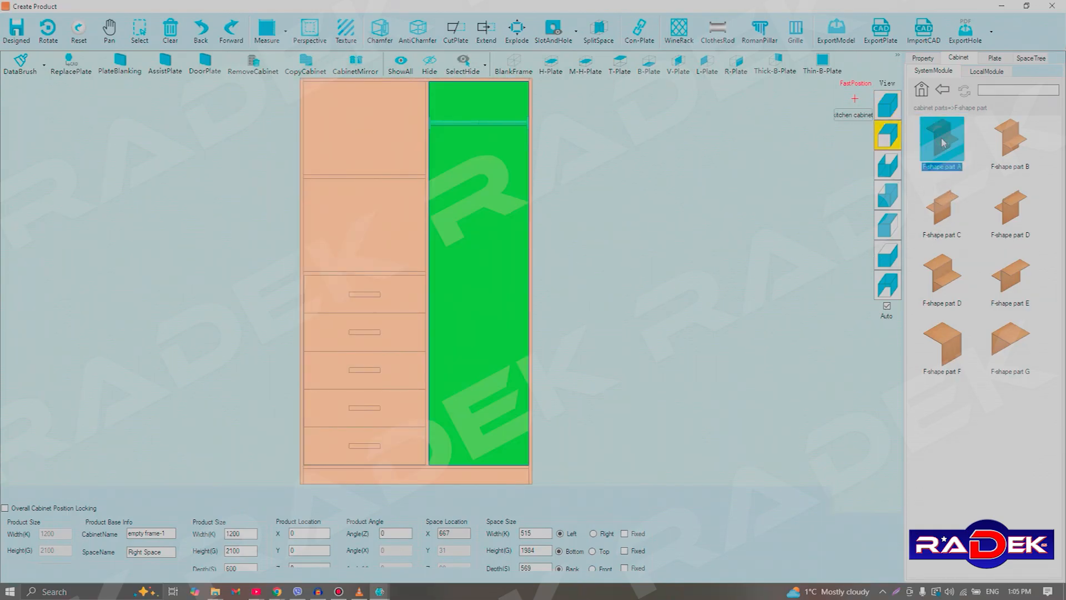
{"action": "double_click", "coordinate": [943, 149]}
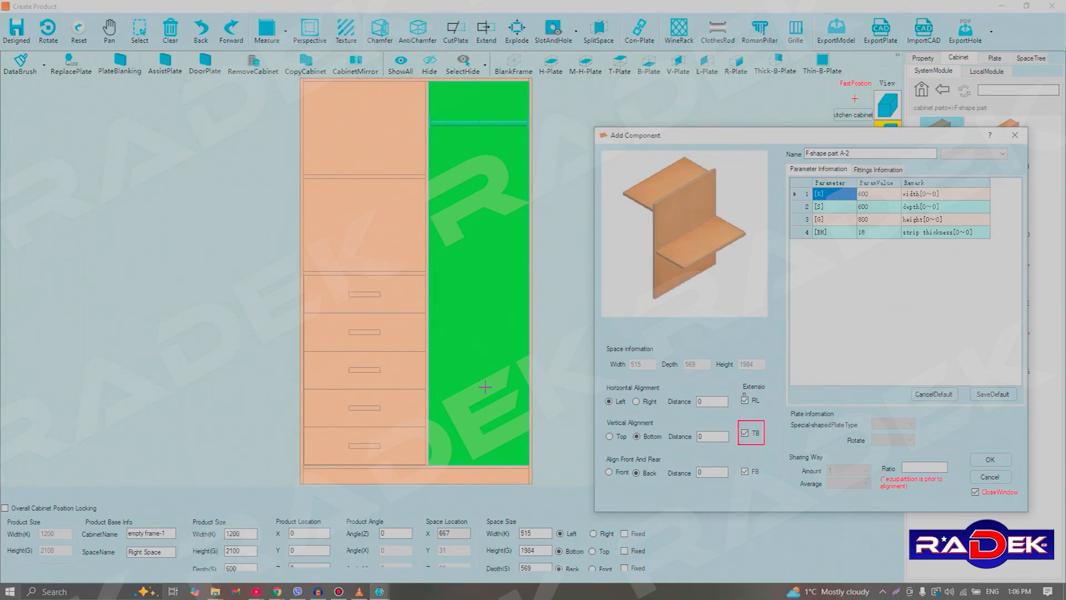
{"action": "left_click", "coordinate": [745, 433]}
{"action": "left_click", "coordinate": [993, 461]}
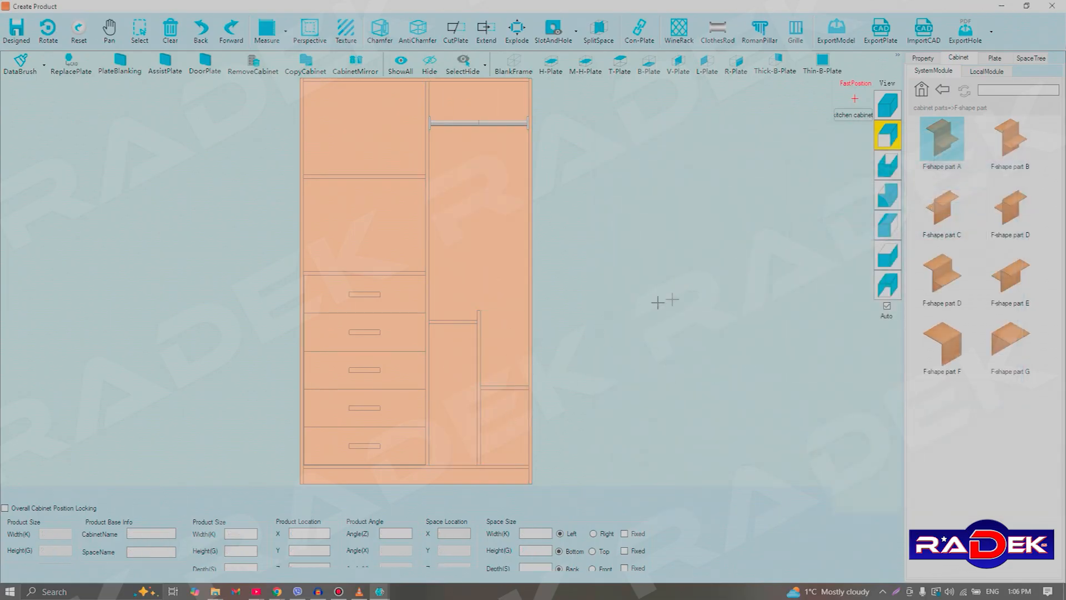
Examine the cabinet interior at an angle, checking the F-shaped part's divider and shelves below the clothes rod.
{"action": "scroll", "coordinate": [673, 300], "scroll_direction": "up", "scroll_amount": 1}
{"action": "middle_click_drag", "start_coordinate": [616, 360], "coordinate": [447, 393]}
{"action": "scroll", "coordinate": [441, 395], "scroll_direction": "down", "scroll_amount": 5}
{"action": "scroll", "coordinate": [440, 395], "scroll_direction": "up", "scroll_amount": 5}
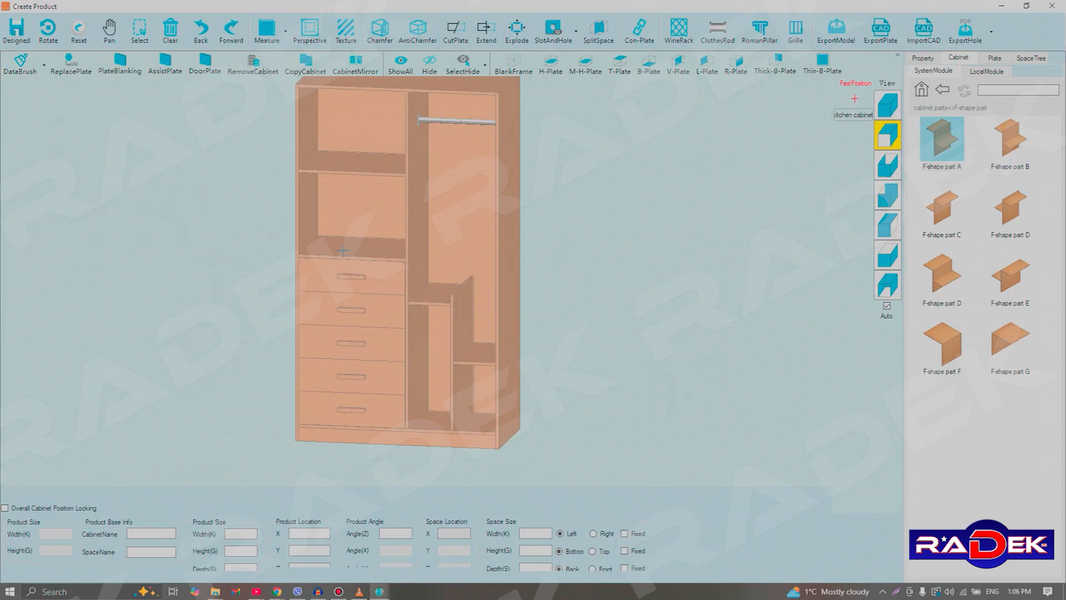
{"action": "scroll", "coordinate": [544, 340], "scroll_direction": "down", "scroll_amount": 4}
{"action": "scroll", "coordinate": [544, 340], "scroll_direction": "up", "scroll_amount": 2}
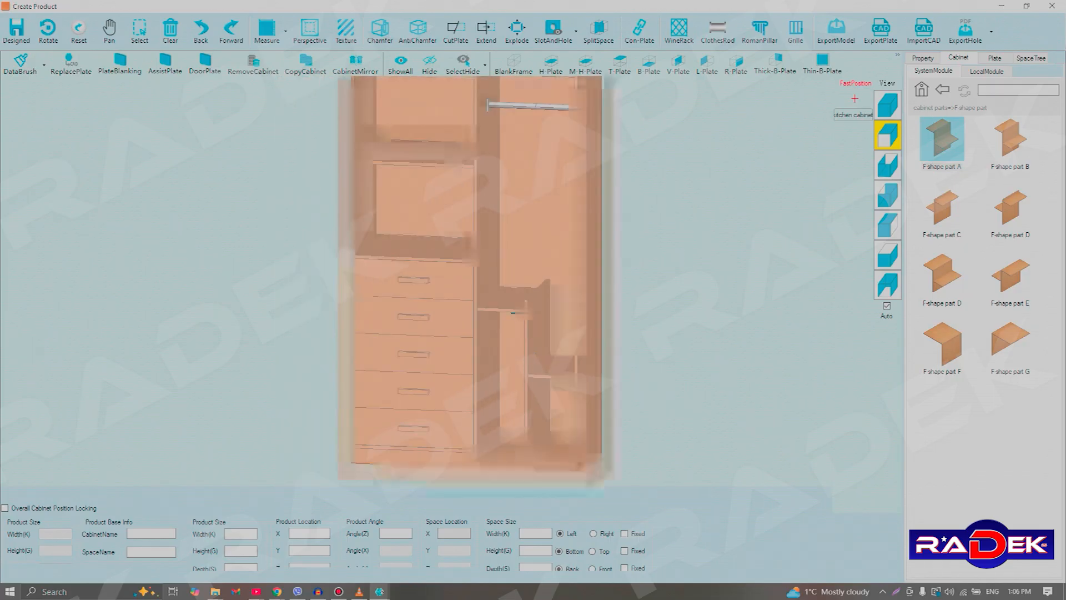
{"action": "scroll", "coordinate": [516, 312], "scroll_direction": "up", "scroll_amount": 3}
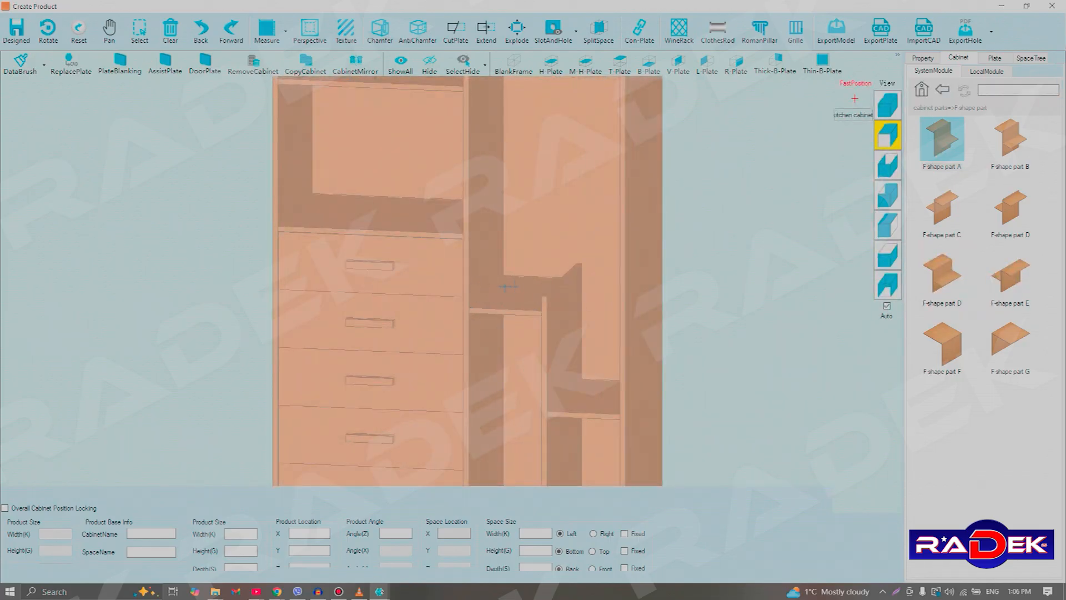
{"action": "scroll", "coordinate": [577, 354], "scroll_direction": "down", "scroll_amount": 5}
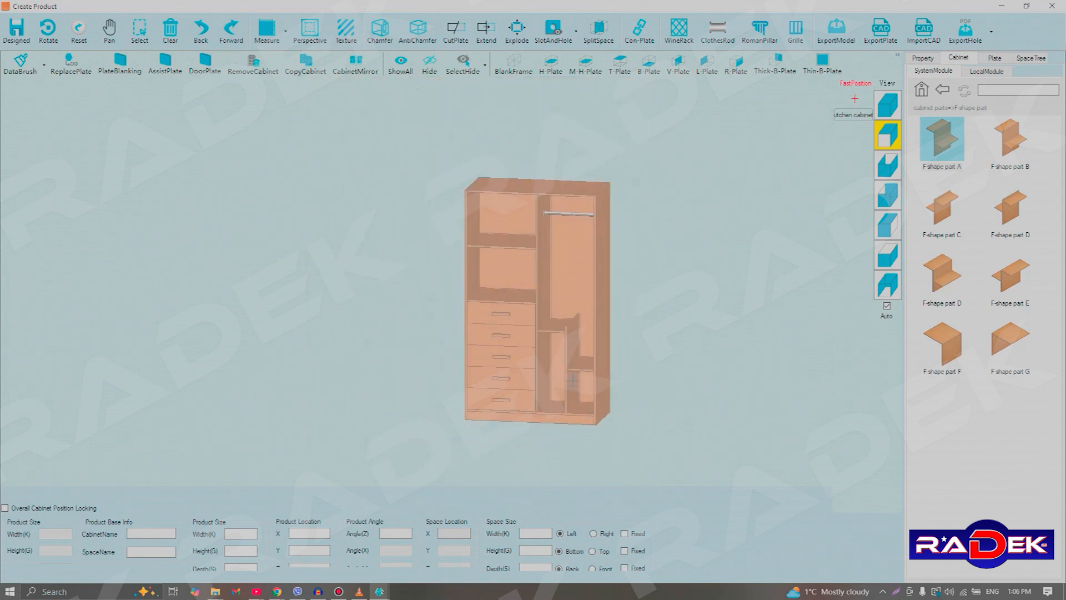
{"action": "scroll", "coordinate": [573, 399], "scroll_direction": "up", "scroll_amount": 2}
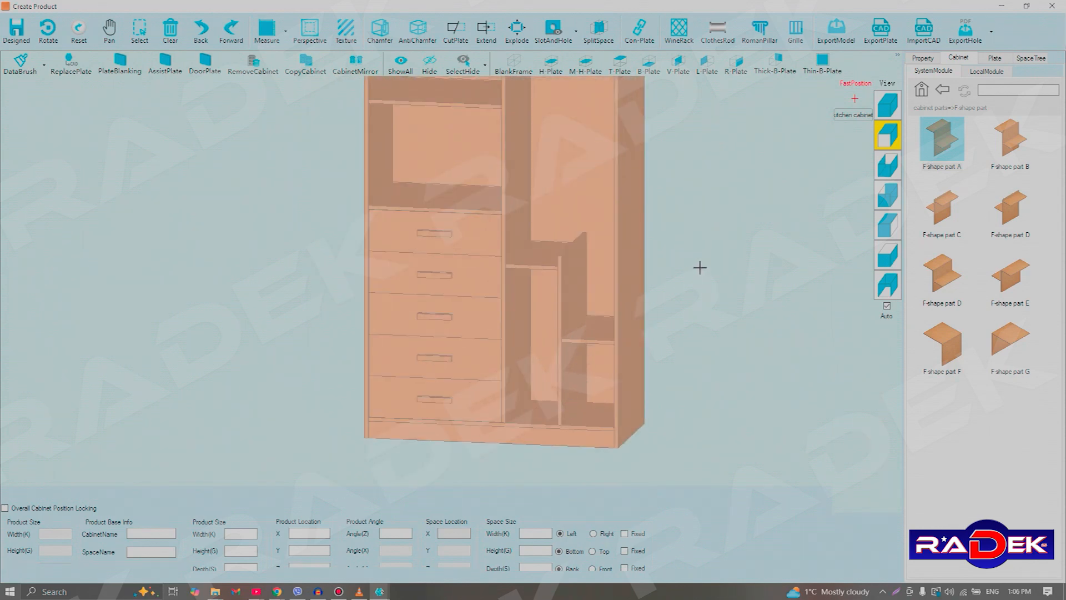
Try to set the gap above the F-shaped part's left shelf to 0.
{"action": "right_click", "coordinate": [716, 238]}
{"action": "left_click", "coordinate": [685, 214]}
{"action": "left_click", "coordinate": [532, 270]}
{"action": "scroll", "coordinate": [542, 275], "scroll_direction": "up", "scroll_amount": 5}
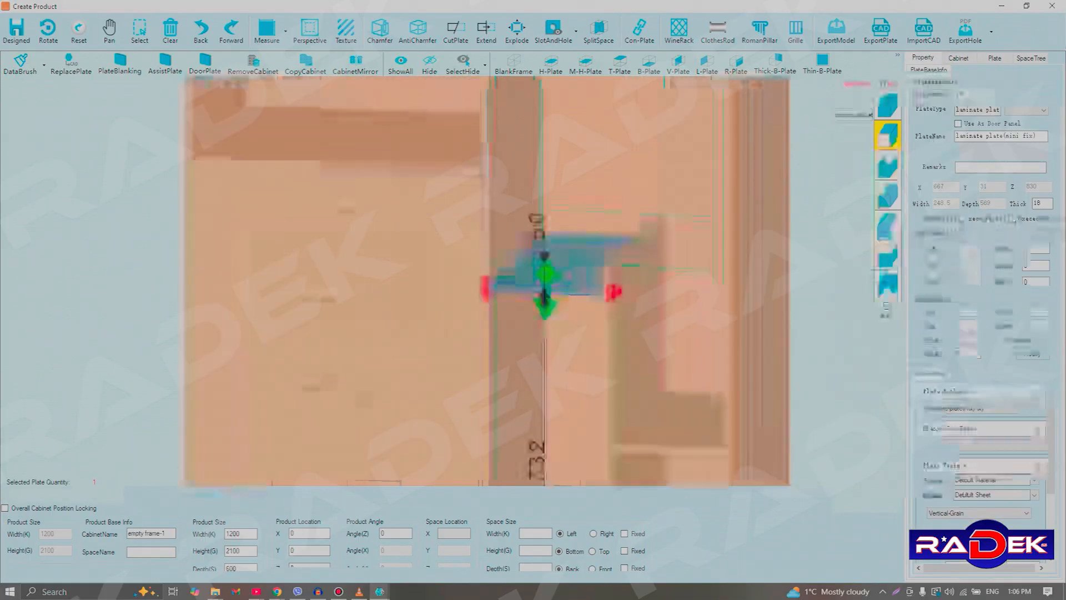
{"action": "left_click", "coordinate": [541, 225]}
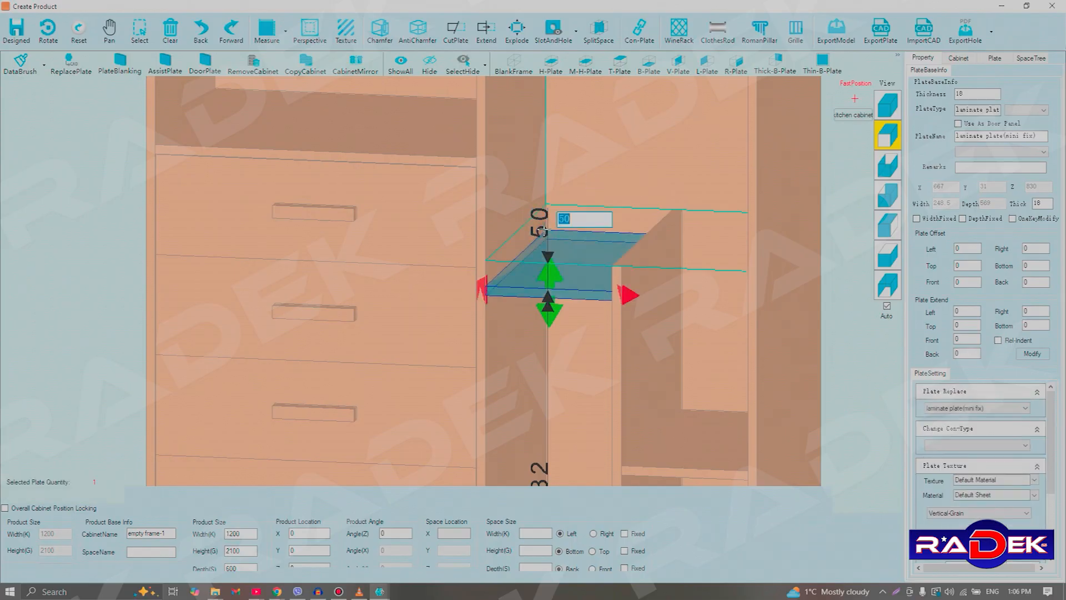
{"action": "type", "text": "0"}
{"action": "key", "text": "Return"}
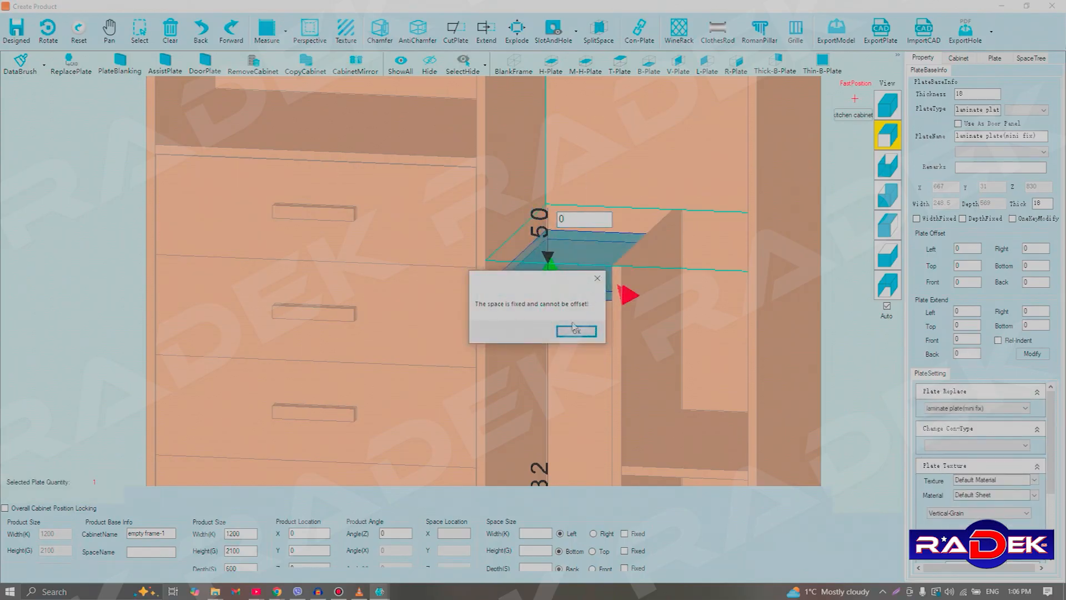
{"action": "left_click", "coordinate": [575, 331]}
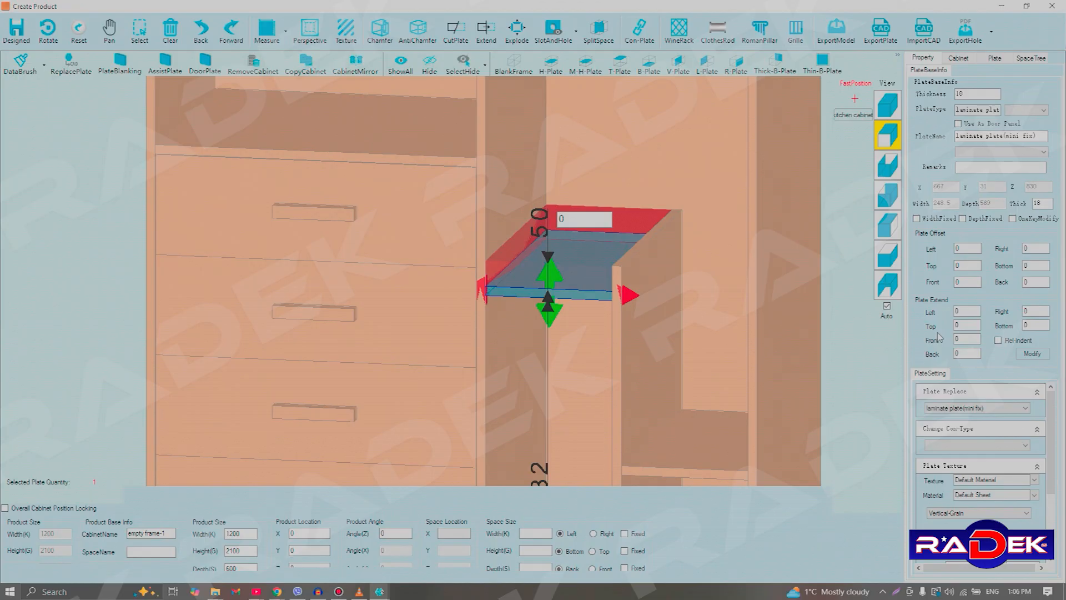
Select the space above the F-shaped part's left shelf and release its fixed height.
{"action": "left_click", "coordinate": [591, 296]}
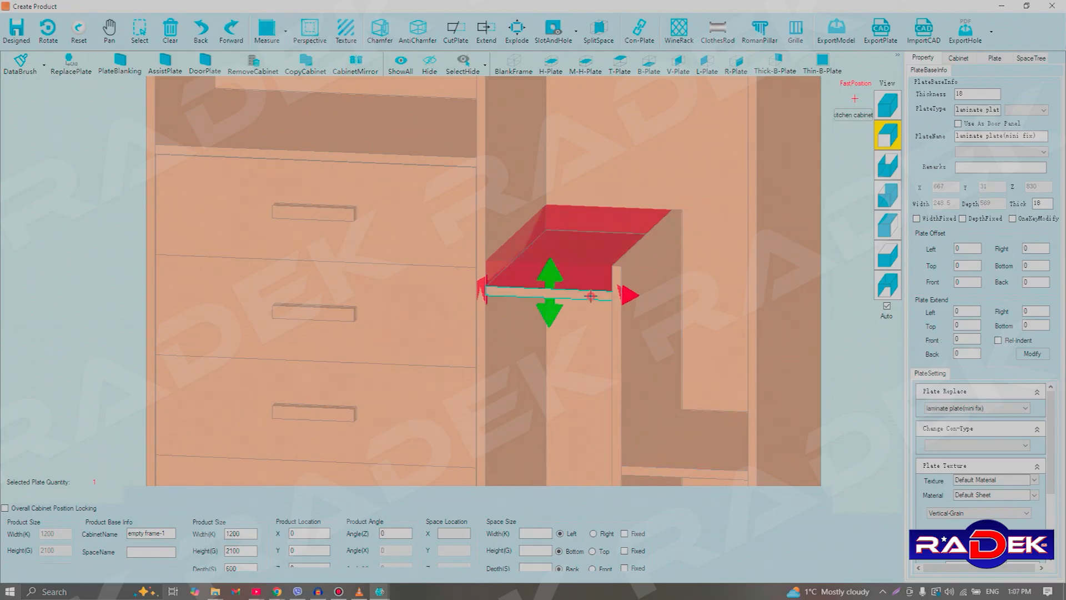
{"action": "left_click", "coordinate": [558, 278]}
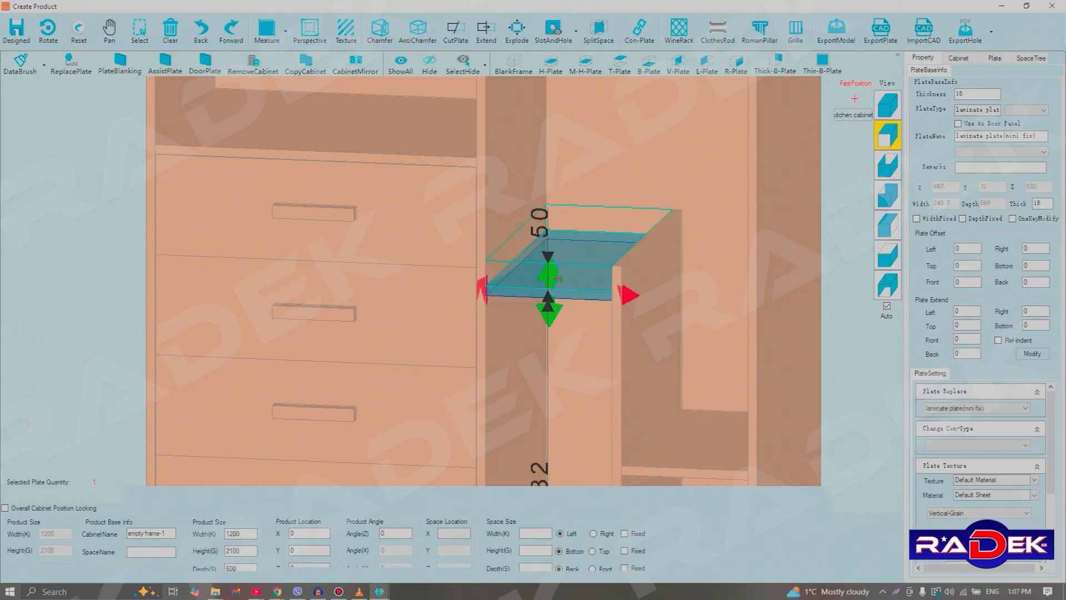
{"action": "left_click", "coordinate": [582, 194]}
{"action": "left_click", "coordinate": [583, 275]}
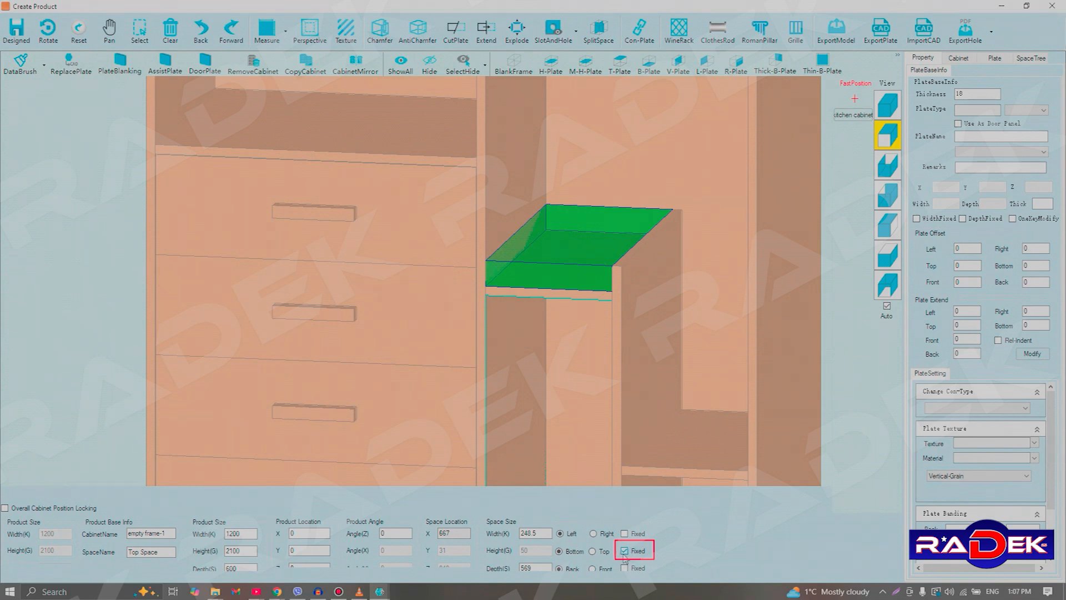
{"action": "left_click", "coordinate": [624, 551]}
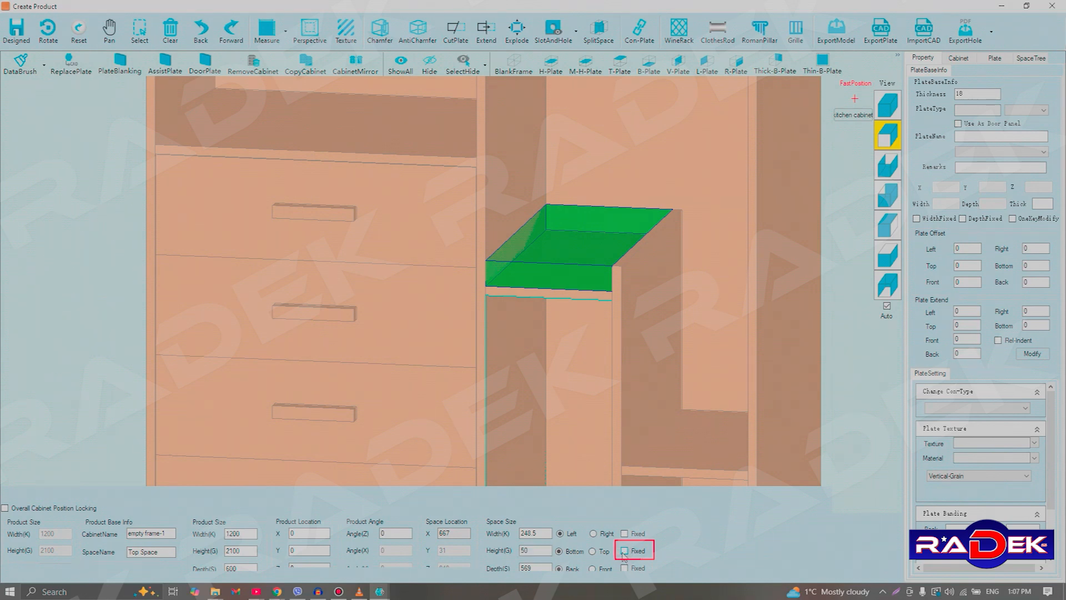
Set the gap above the F-shaped part's left shelf to 0 so the shelf sits flush with the divider's top.
{"action": "left_click", "coordinate": [547, 291]}
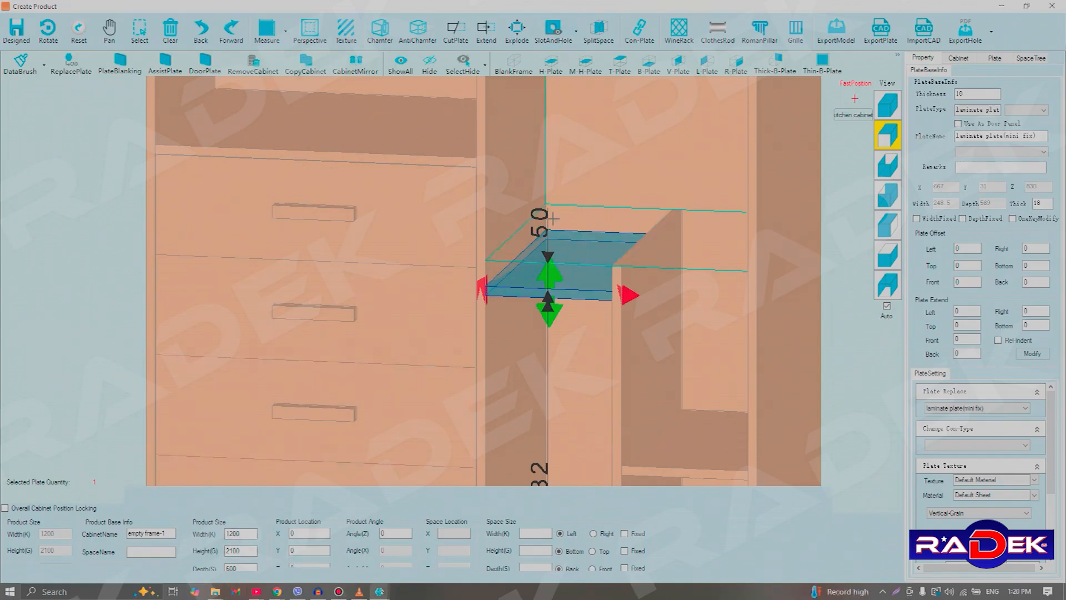
{"action": "left_click", "coordinate": [549, 254]}
{"action": "type", "text": "0"}
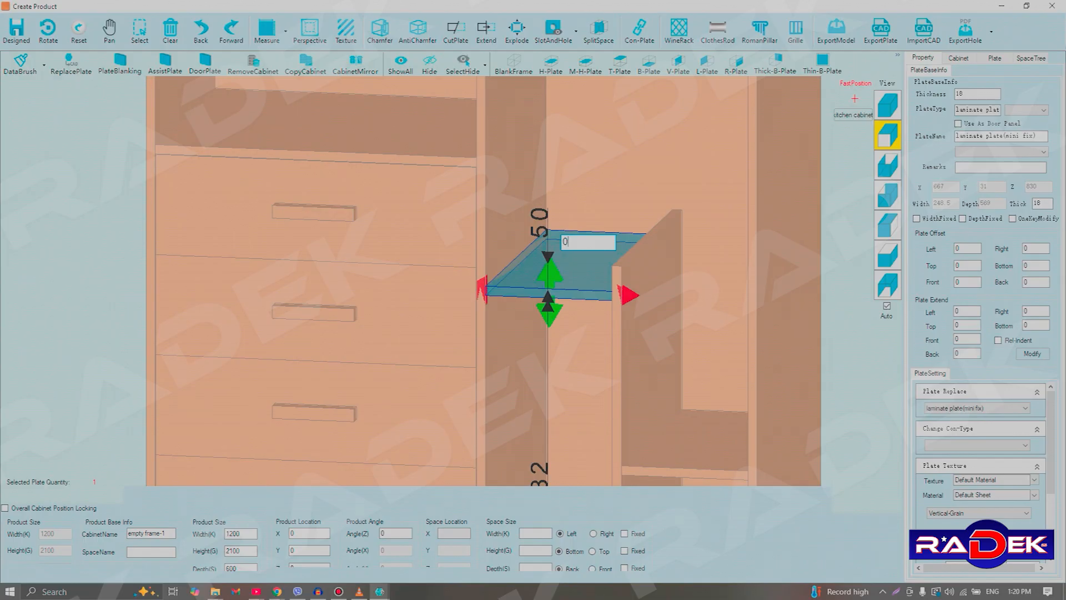
{"action": "key", "text": "Return"}
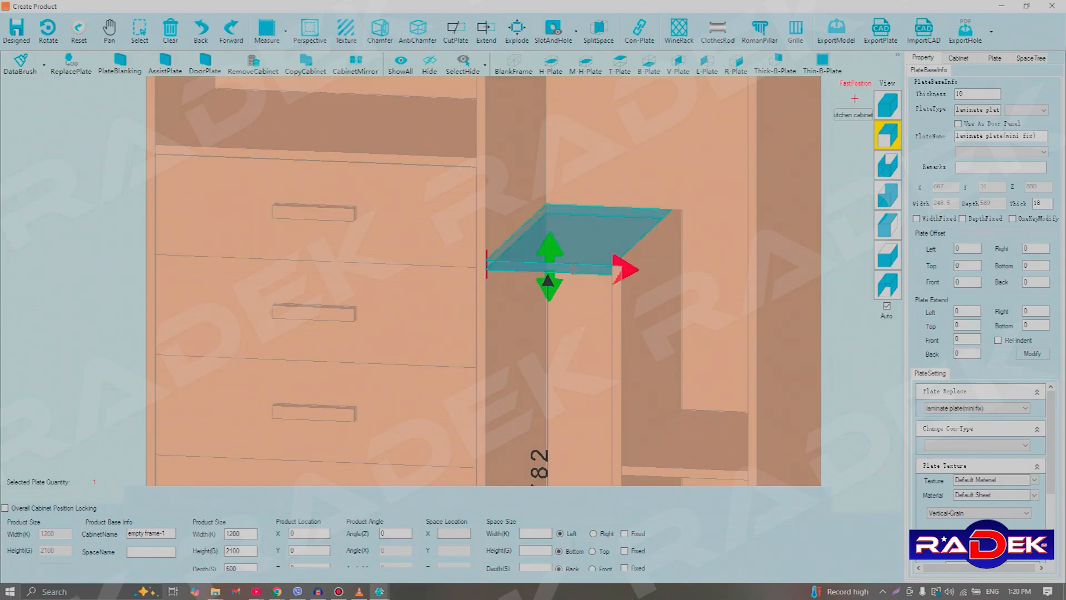
{"action": "scroll", "coordinate": [583, 284], "scroll_direction": "down", "scroll_amount": 5}
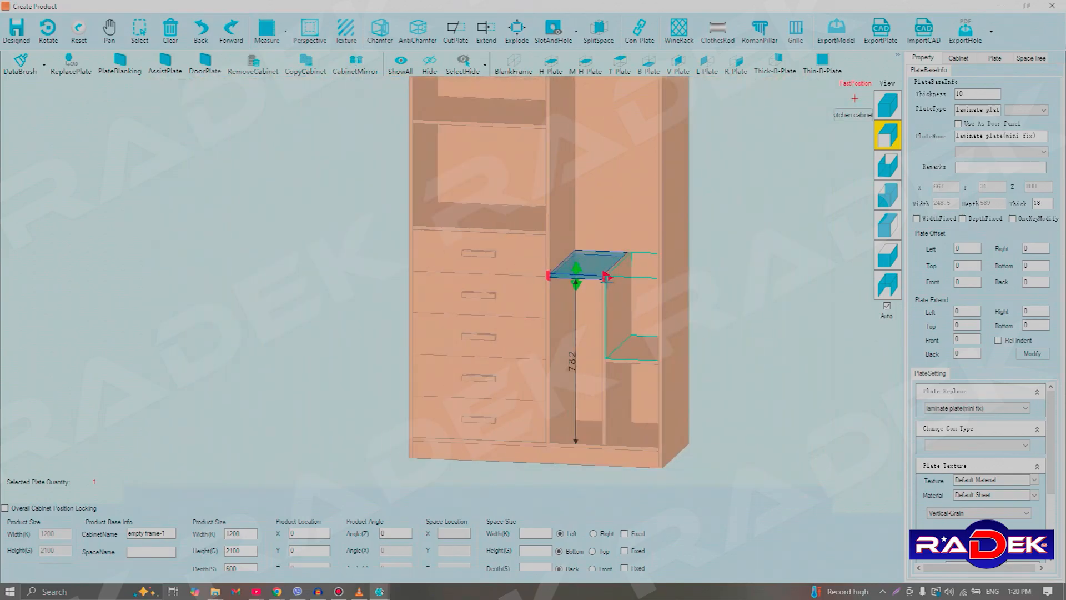
{"action": "left_click", "coordinate": [734, 278]}
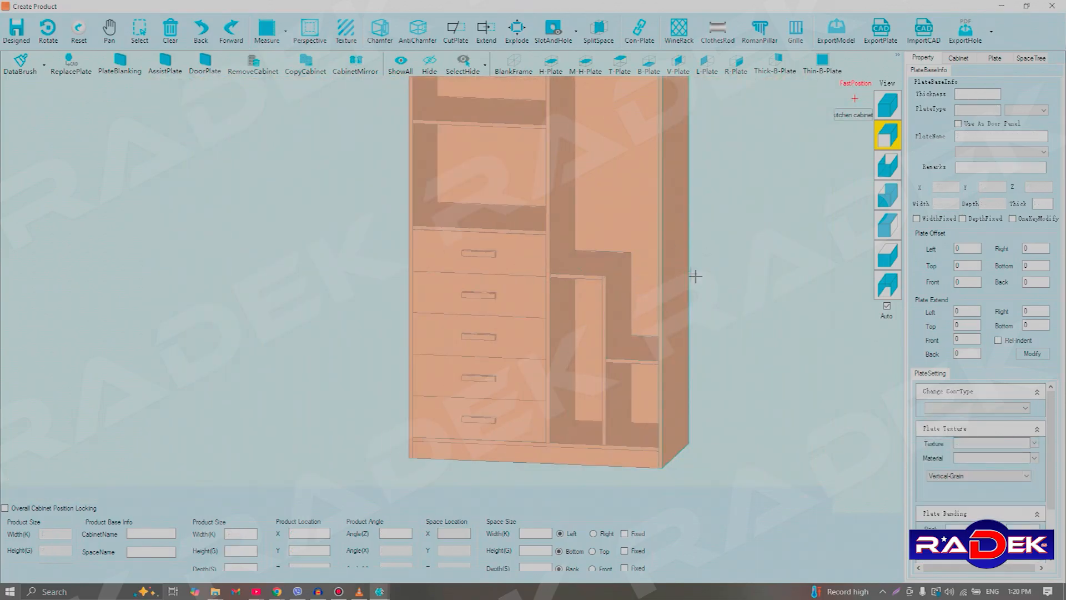
Divide the compartment under the F-shaped part's left shelf into four equal spaces with three horizontal plates.
{"action": "scroll", "coordinate": [698, 279], "scroll_direction": "up", "scroll_amount": 3}
{"action": "scroll", "coordinate": [703, 283], "scroll_direction": "down", "scroll_amount": 4}
{"action": "left_click", "coordinate": [602, 334]}
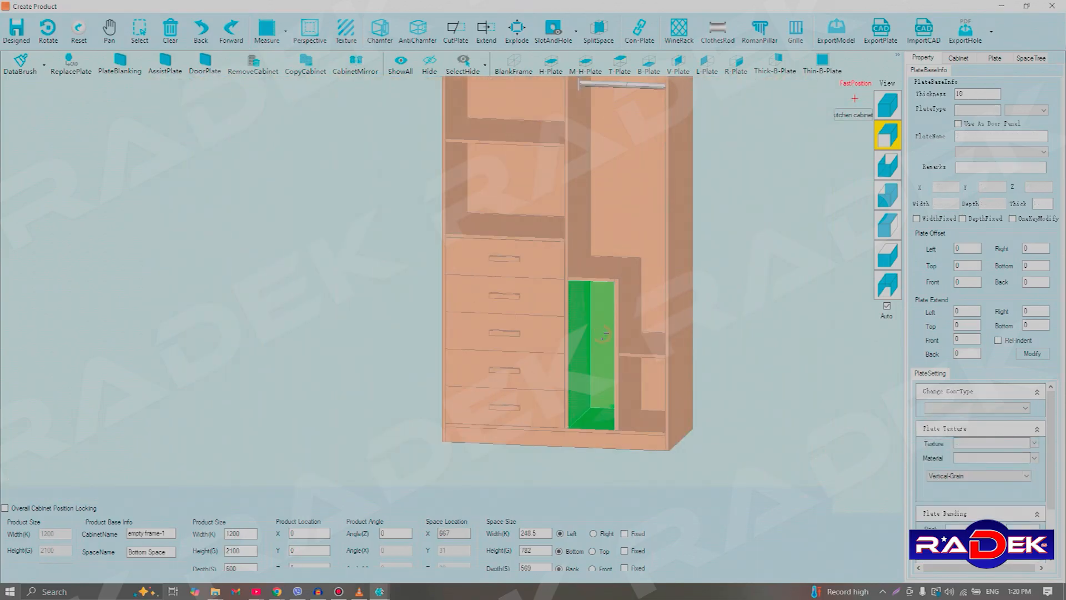
{"action": "left_click", "coordinate": [551, 65]}
{"action": "left_click", "coordinate": [552, 63]}
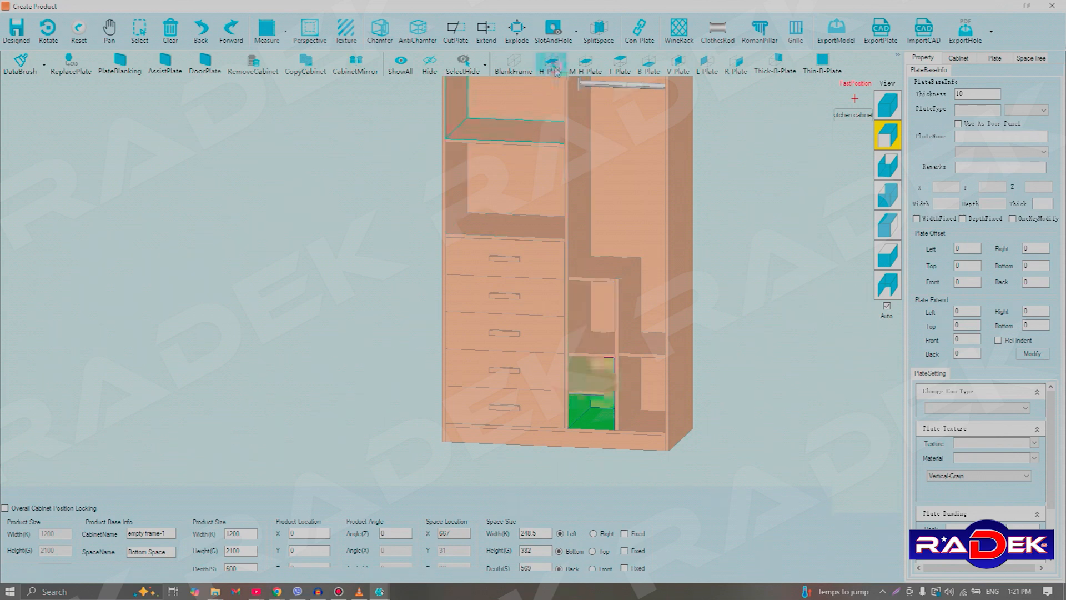
{"action": "left_click", "coordinate": [592, 292]}
{"action": "left_click", "coordinate": [596, 322]}
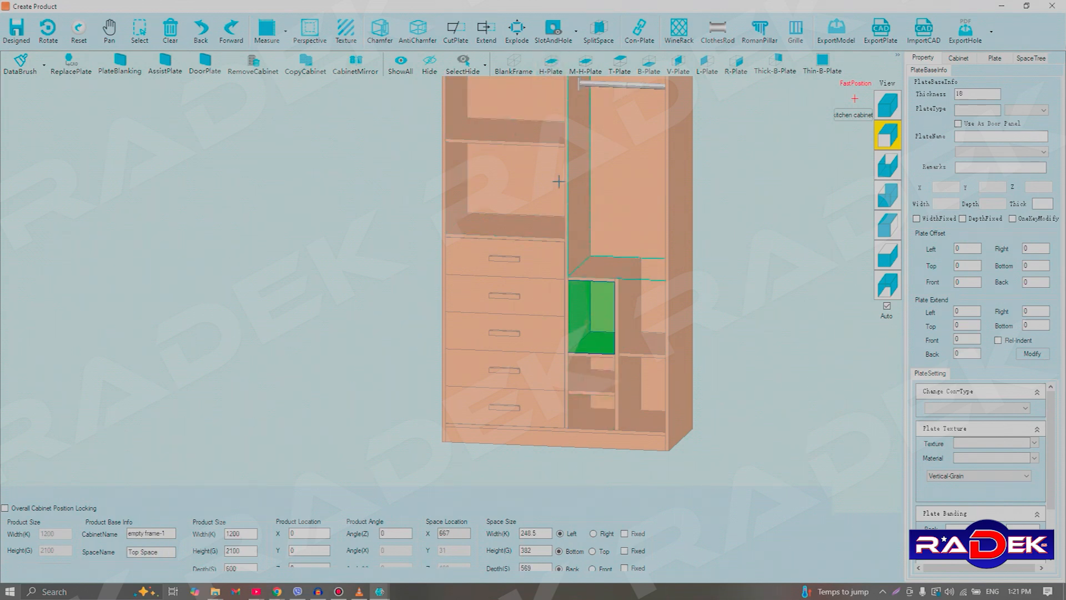
{"action": "left_click", "coordinate": [551, 64]}
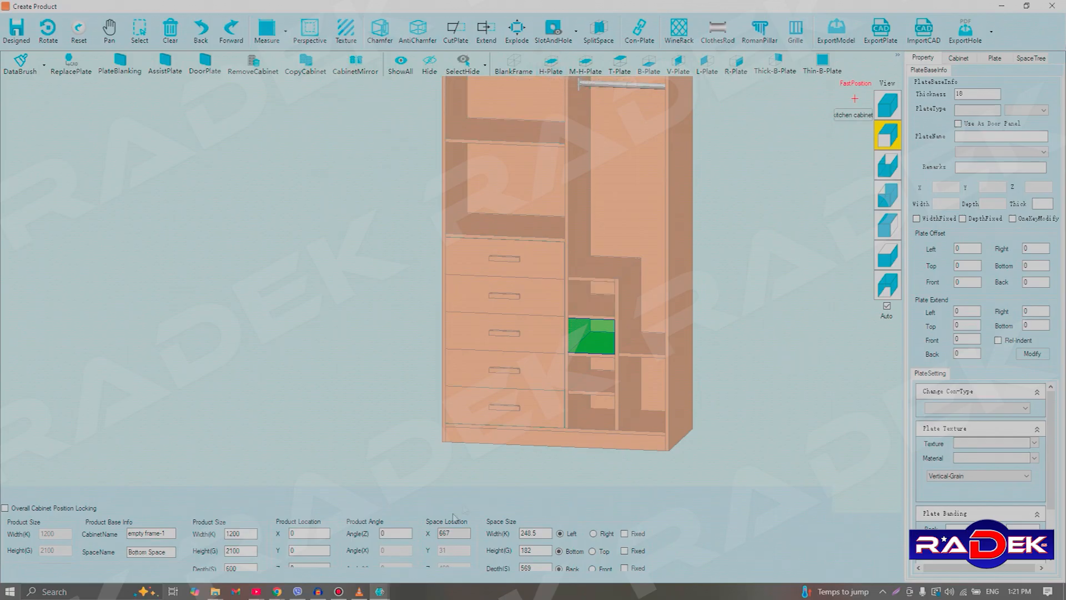
Add an empty frame 900 wide, 900 deep and 2100 high against the cabinet's right side plate.
{"action": "left_click", "coordinate": [887, 104]}
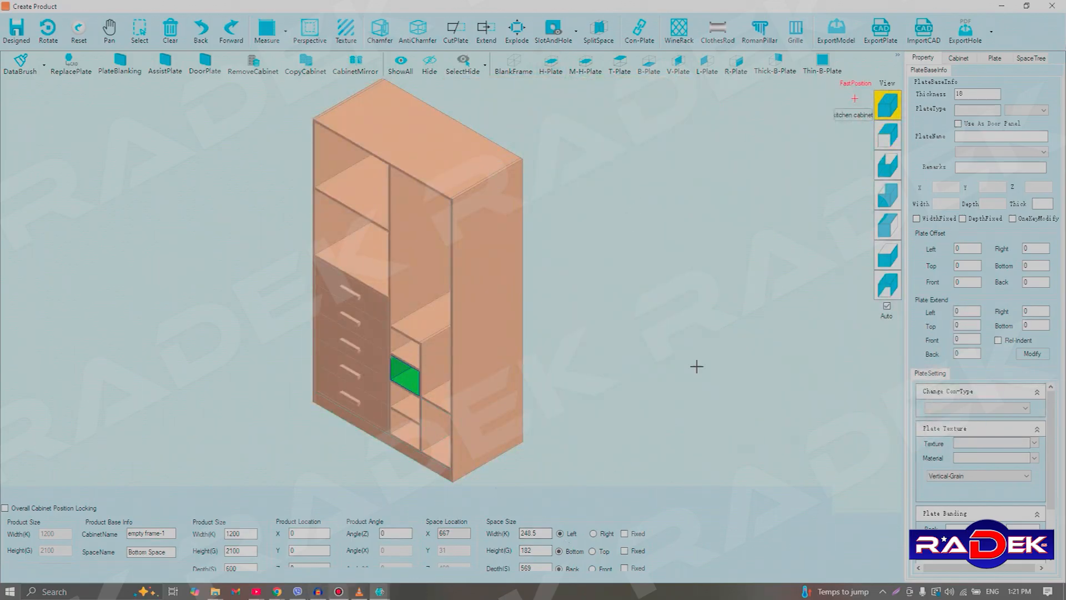
{"action": "left_click", "coordinate": [633, 292]}
{"action": "scroll", "coordinate": [564, 288], "scroll_direction": "down", "scroll_amount": 5}
{"action": "scroll", "coordinate": [648, 392], "scroll_direction": "up", "scroll_amount": 3}
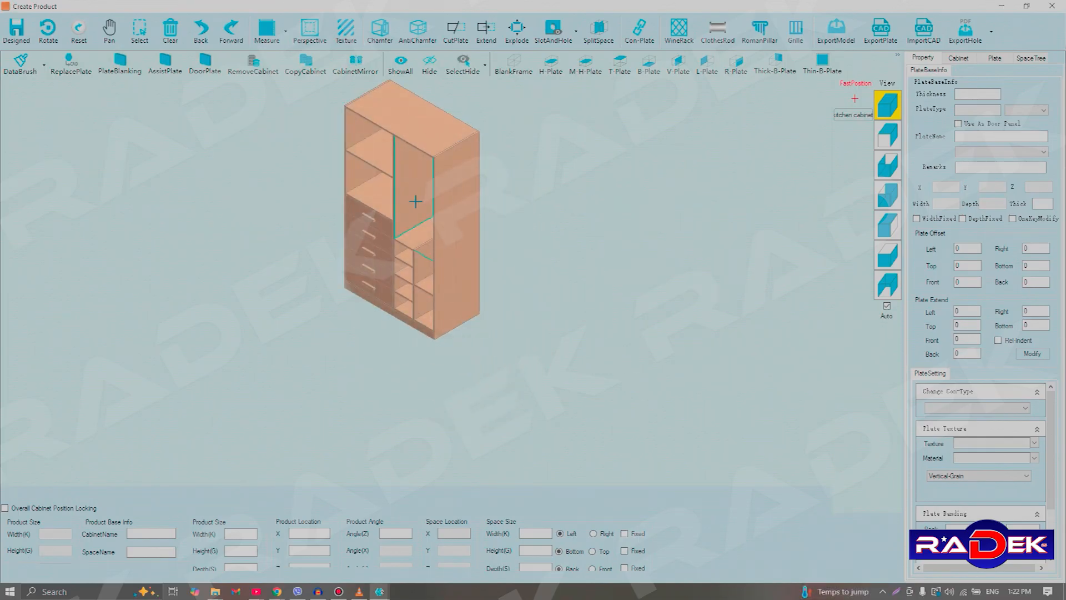
{"action": "scroll", "coordinate": [458, 189], "scroll_direction": "up", "scroll_amount": 2}
{"action": "left_click", "coordinate": [490, 265]}
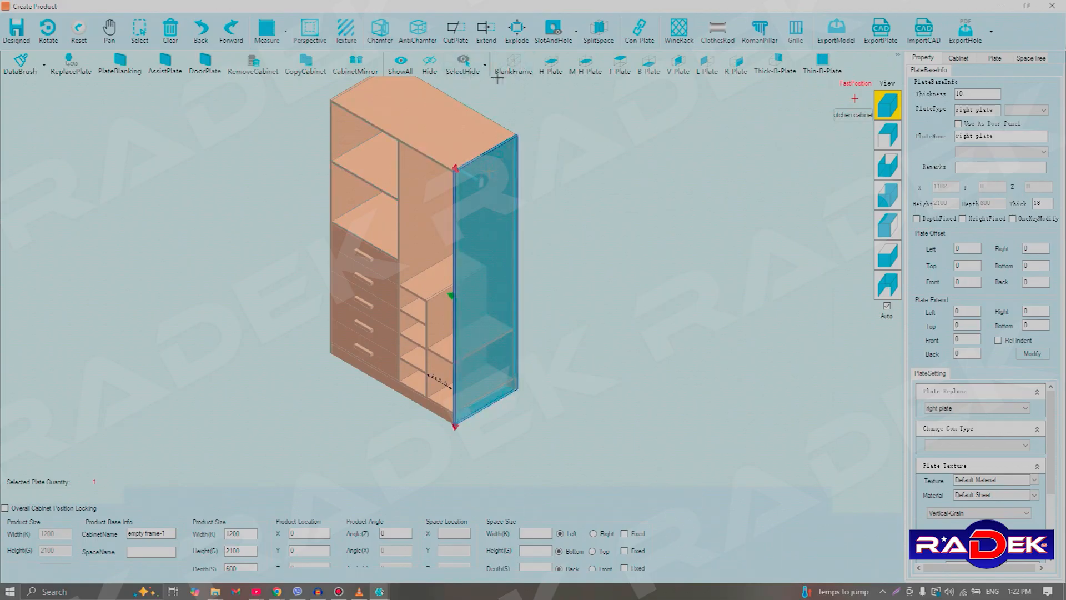
{"action": "left_click", "coordinate": [633, 214]}
{"action": "left_click_drag", "start_coordinate": [880, 196], "coordinate": [773, 204]}
{"action": "type", "text": "900"}
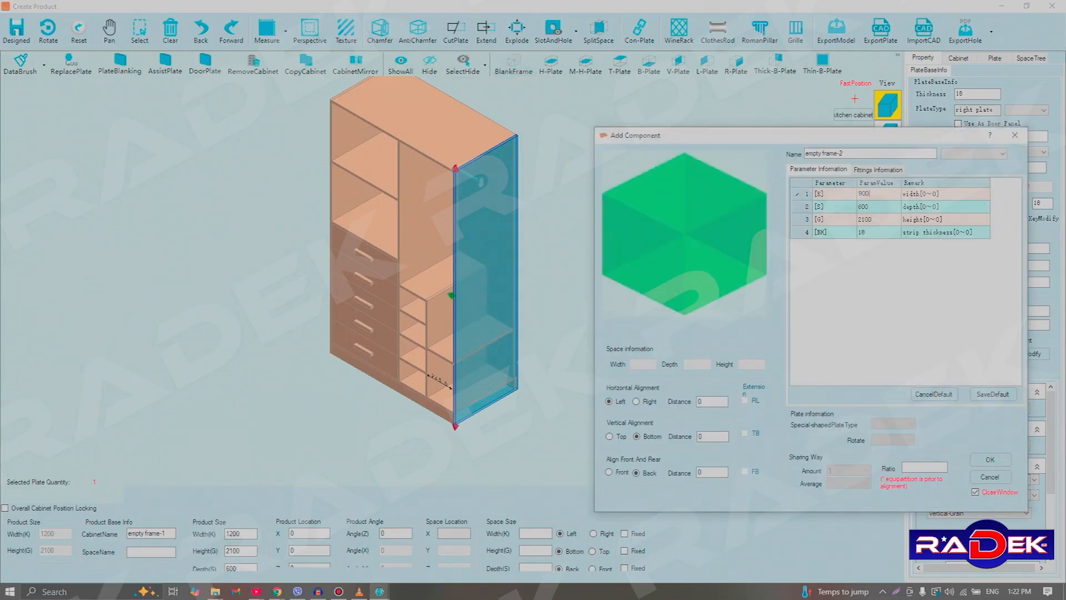
{"action": "left_click", "coordinate": [882, 207]}
{"action": "left_click", "coordinate": [982, 461]}
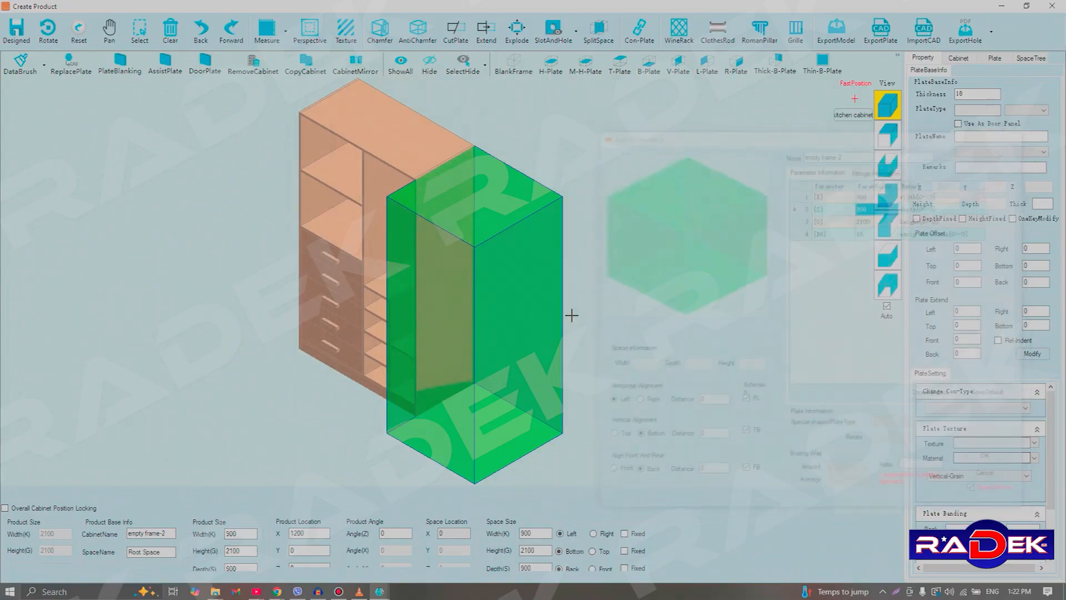
Enclose the new 900 x 900 frame with left, right, top and bottom plates 18 thick.
{"action": "left_click", "coordinate": [706, 64]}
{"action": "left_click", "coordinate": [736, 63]}
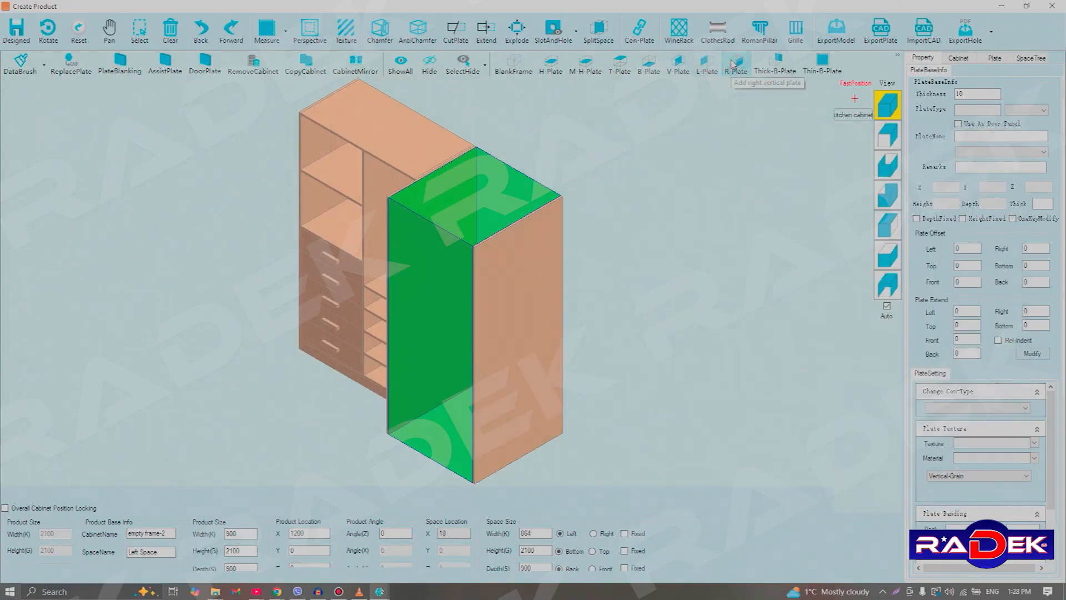
{"action": "left_click", "coordinate": [624, 71]}
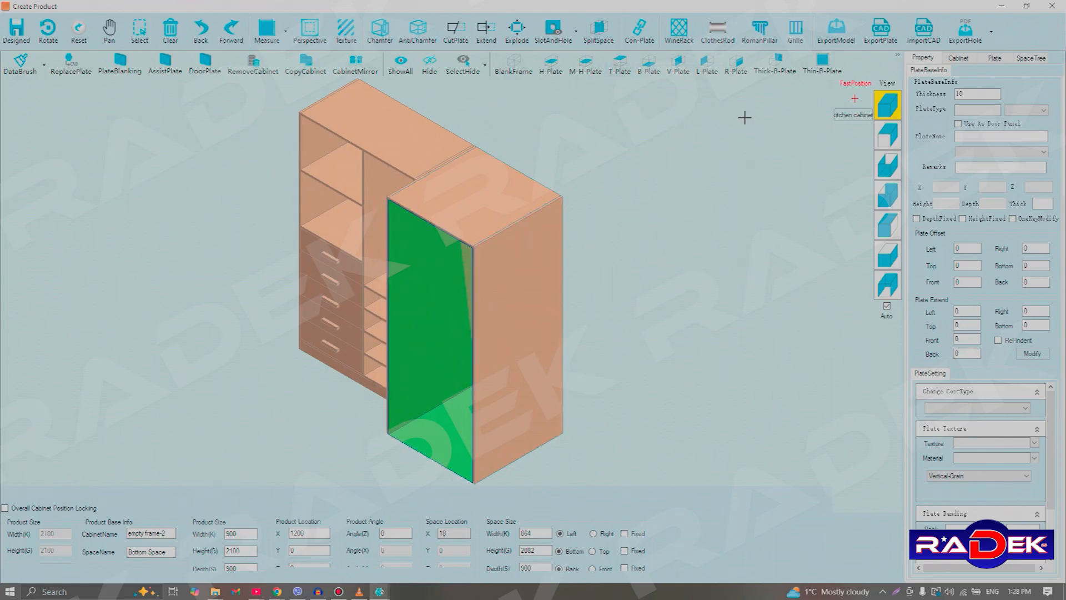
{"action": "left_click", "coordinate": [655, 66]}
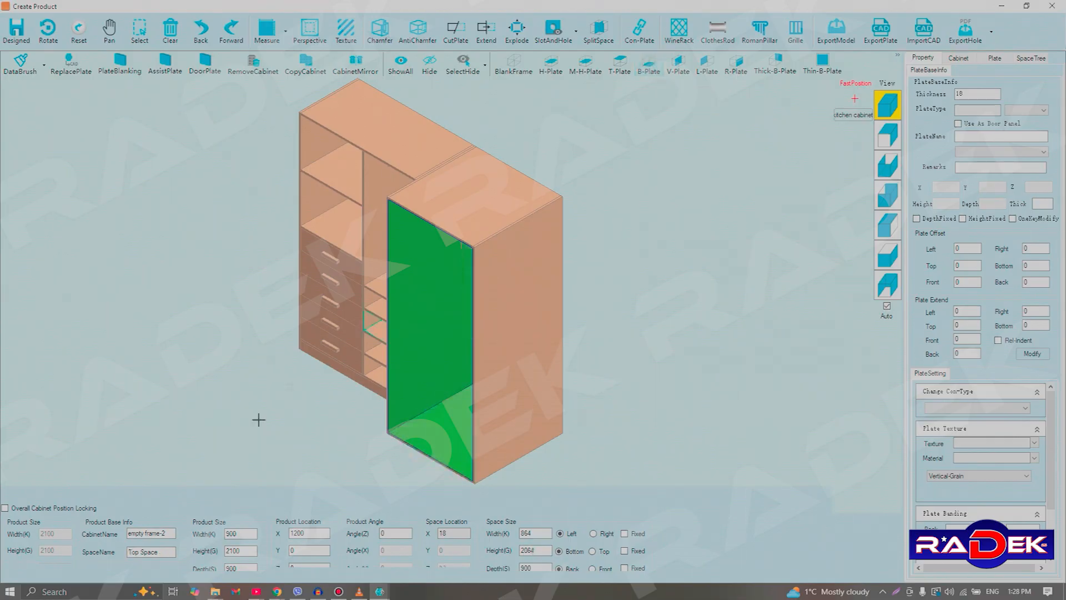
{"action": "left_click", "coordinate": [370, 457]}
Raise the new frame's bottom plate by setting the clear height between it and the top plate to 1984.
{"action": "scroll", "coordinate": [425, 479], "scroll_direction": "up", "scroll_amount": 5}
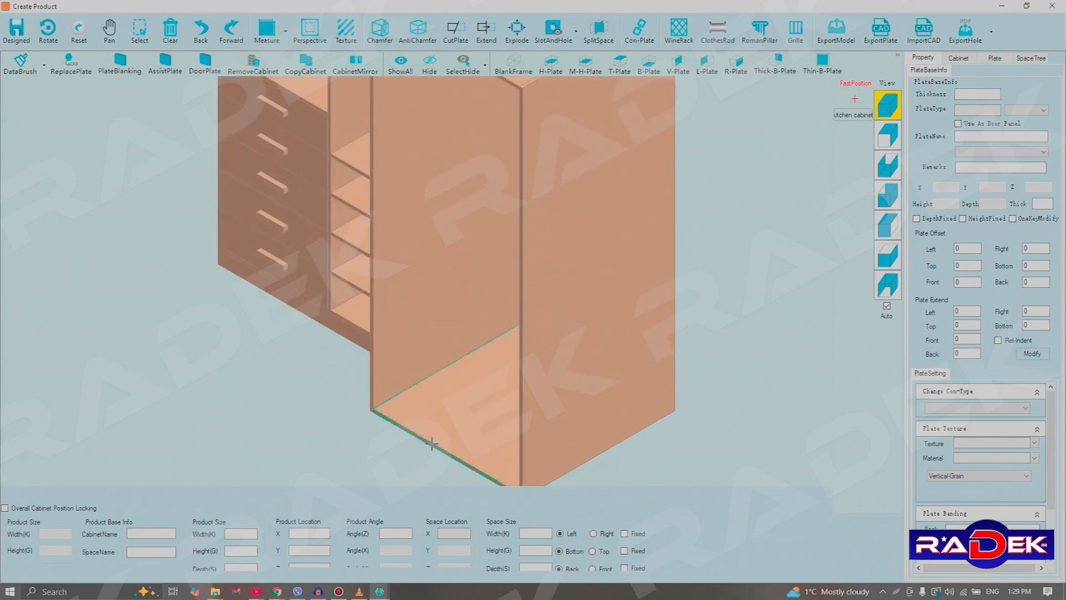
{"action": "scroll", "coordinate": [472, 414], "scroll_direction": "down", "scroll_amount": 2}
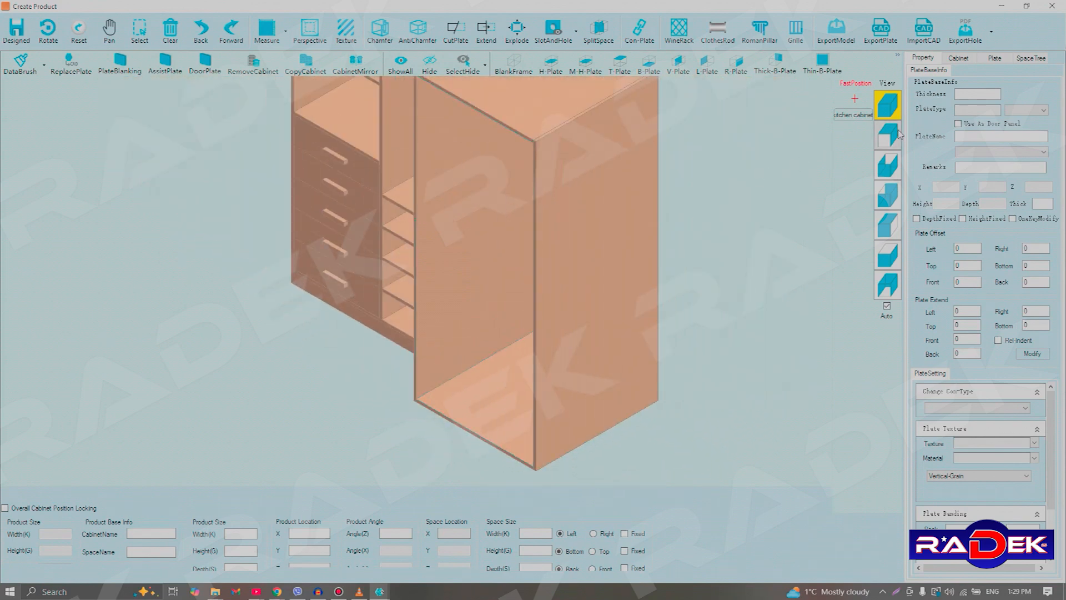
{"action": "left_click", "coordinate": [888, 135]}
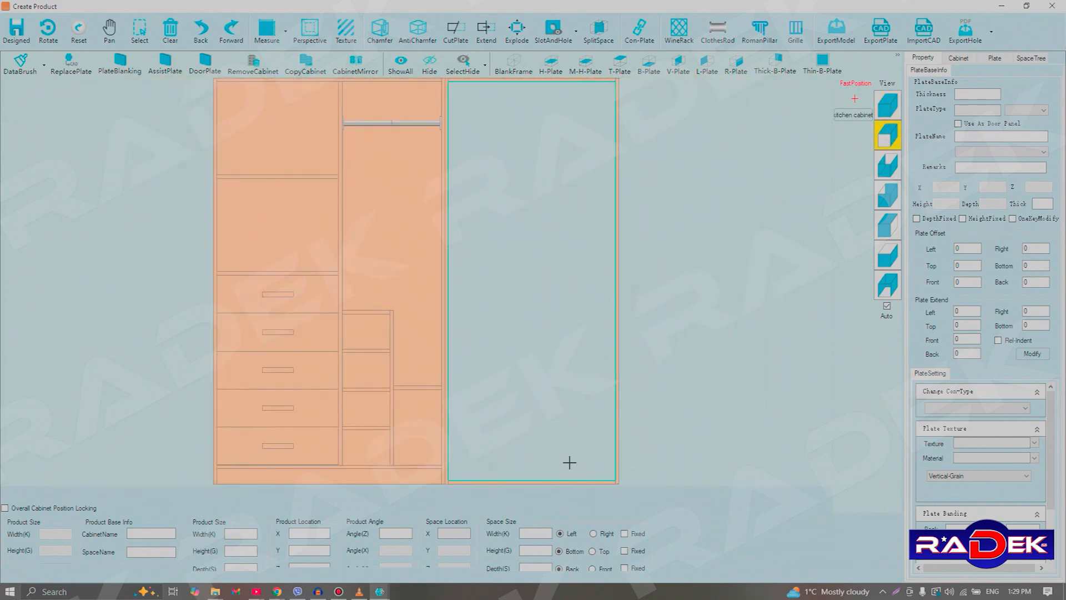
{"action": "scroll", "coordinate": [592, 451], "scroll_direction": "down", "scroll_amount": 3}
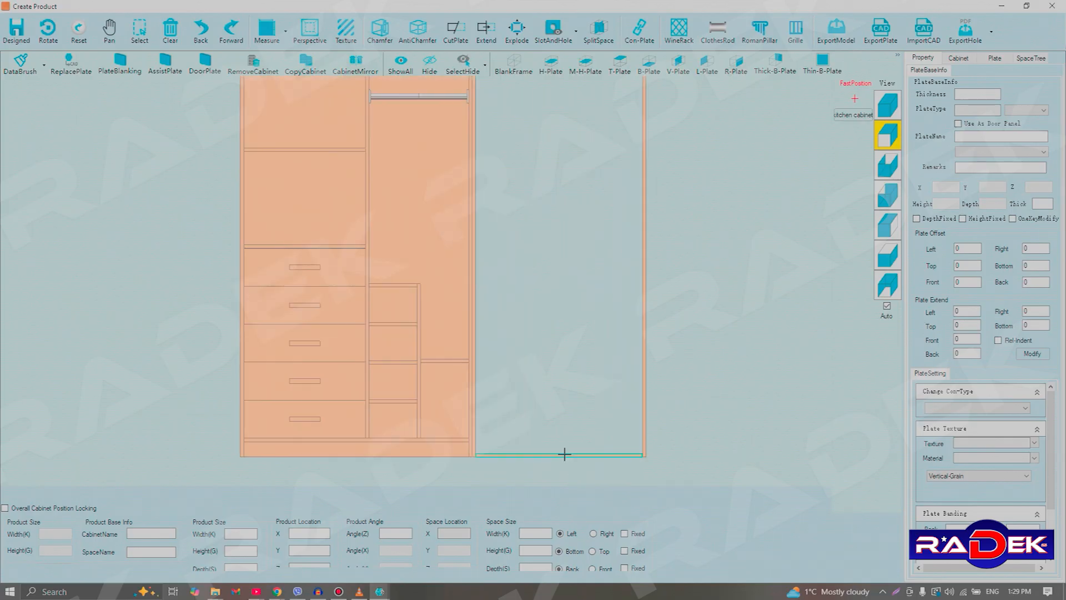
{"action": "left_click", "coordinate": [564, 453]}
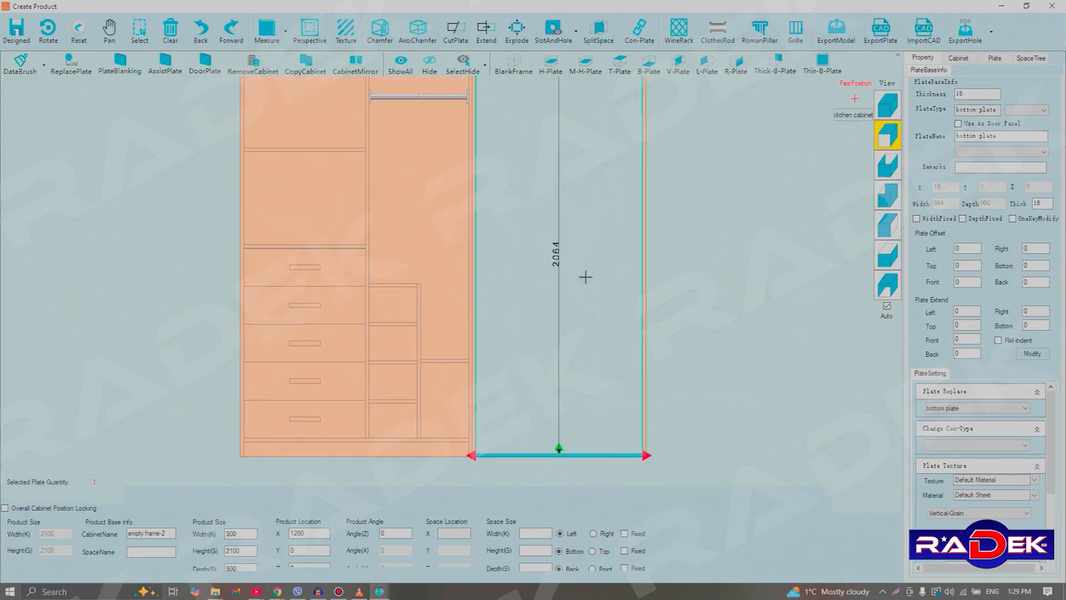
{"action": "scroll", "coordinate": [582, 286], "scroll_direction": "down", "scroll_amount": 1}
{"action": "scroll", "coordinate": [561, 256], "scroll_direction": "up", "scroll_amount": 3}
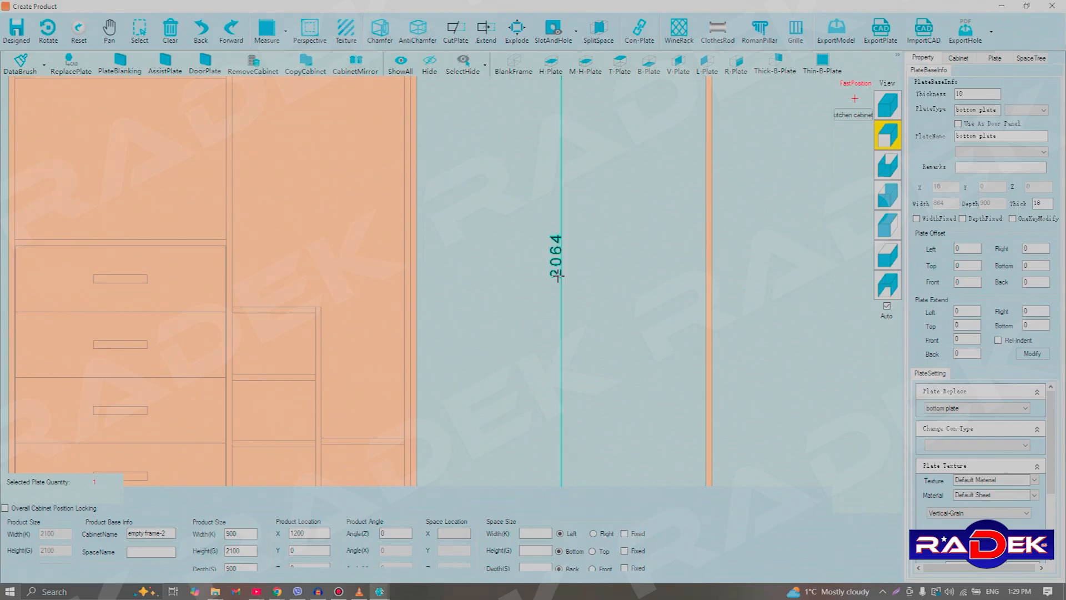
{"action": "double_click", "coordinate": [558, 276]}
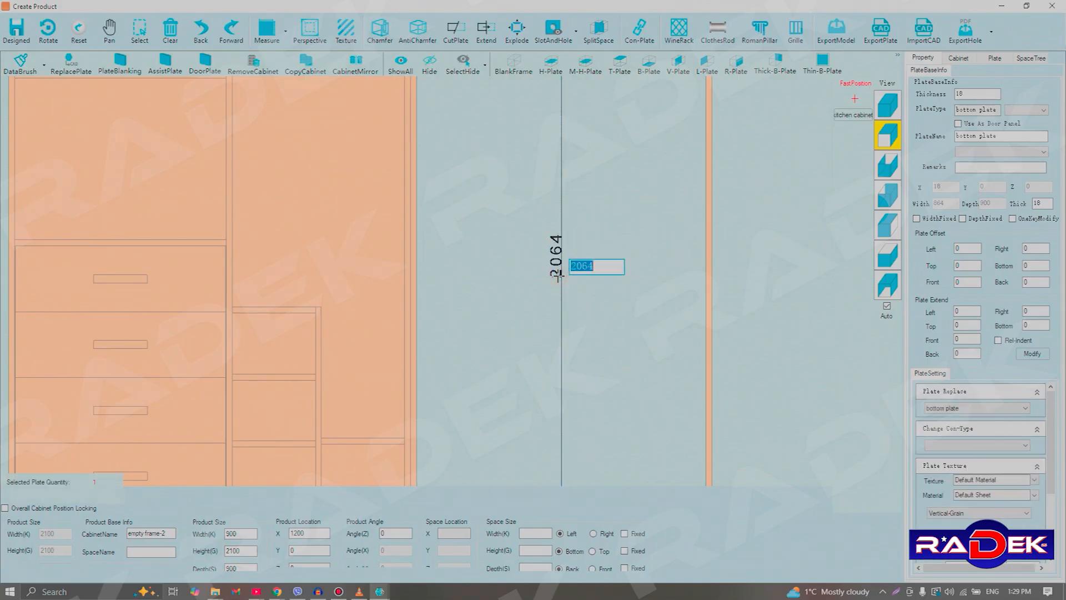
{"action": "type", "text": "1984"}
{"action": "key", "text": "Return"}
{"action": "scroll", "coordinate": [557, 276], "scroll_direction": "down", "scroll_amount": 3}
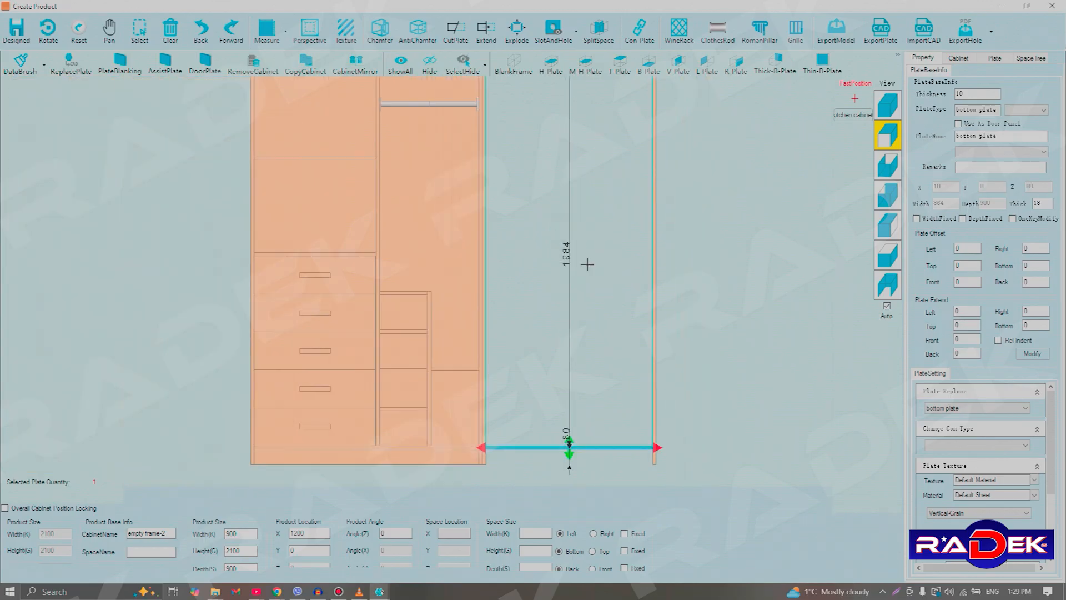
{"action": "scroll", "coordinate": [569, 421], "scroll_direction": "up", "scroll_amount": 2}
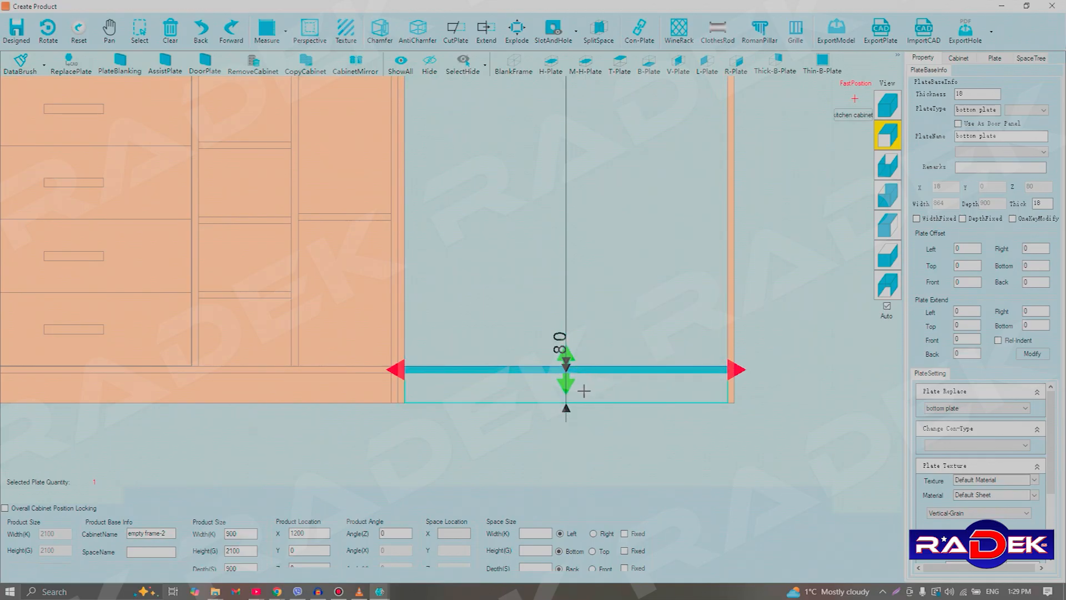
{"action": "scroll", "coordinate": [583, 390], "scroll_direction": "down", "scroll_amount": 5}
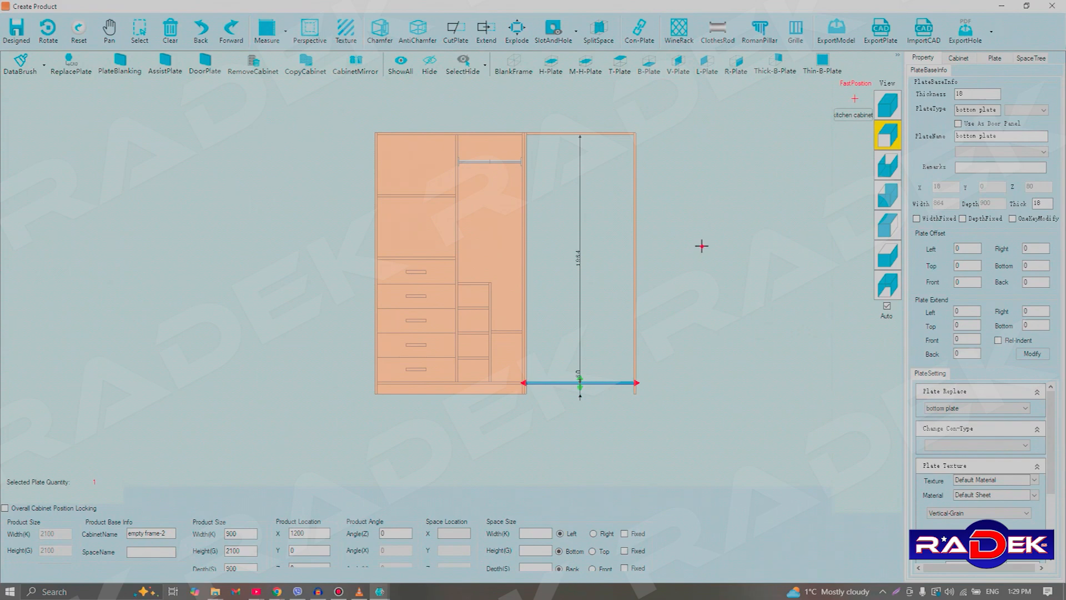
{"action": "left_click", "coordinate": [701, 246]}
{"action": "left_click", "coordinate": [887, 104]}
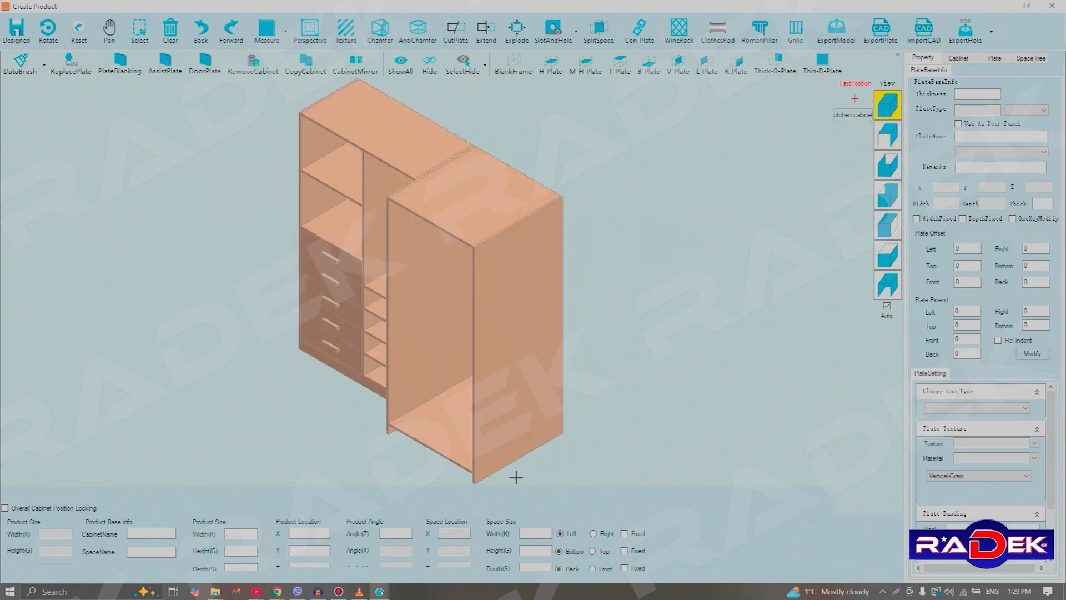
{"action": "left_click", "coordinate": [422, 447]}
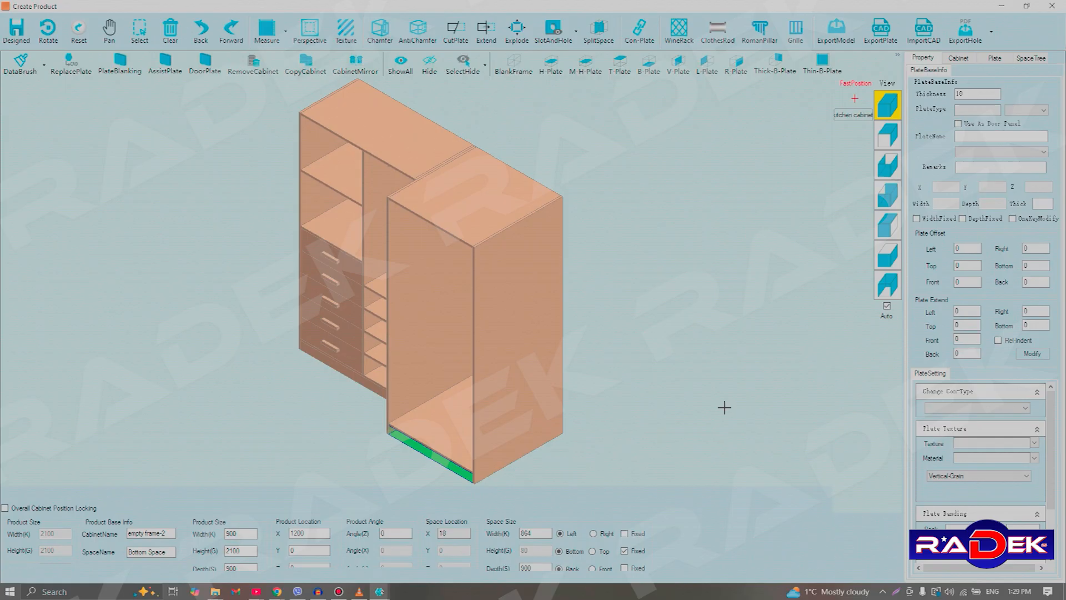
{"action": "key", "text": "Delete"}
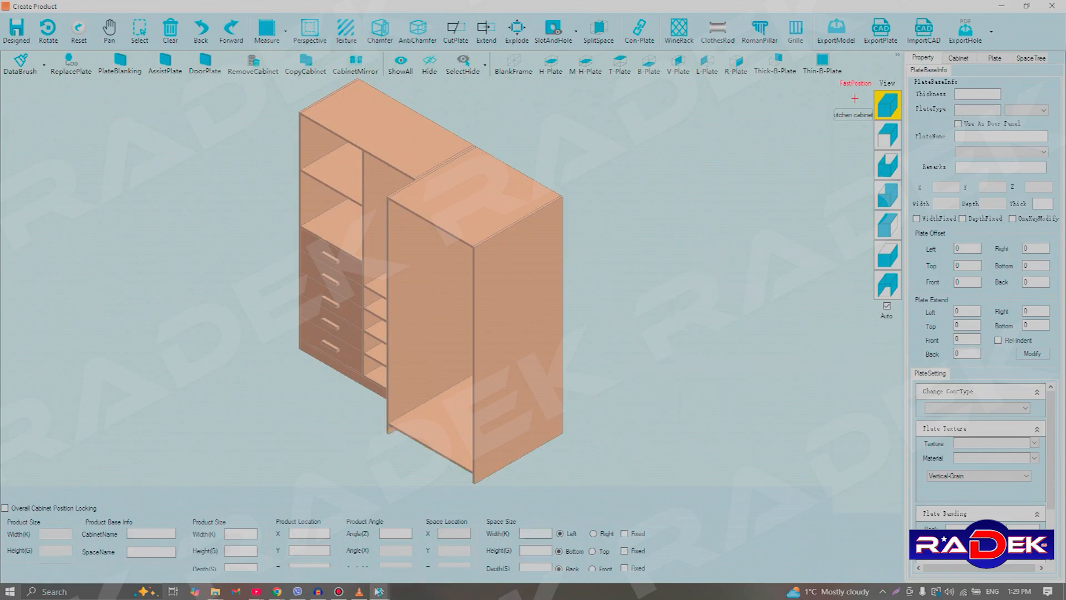
Close the front of the 900 x 900 cabinet's main space with an embedded front plate 18 thick.
{"action": "left_click", "coordinate": [416, 302]}
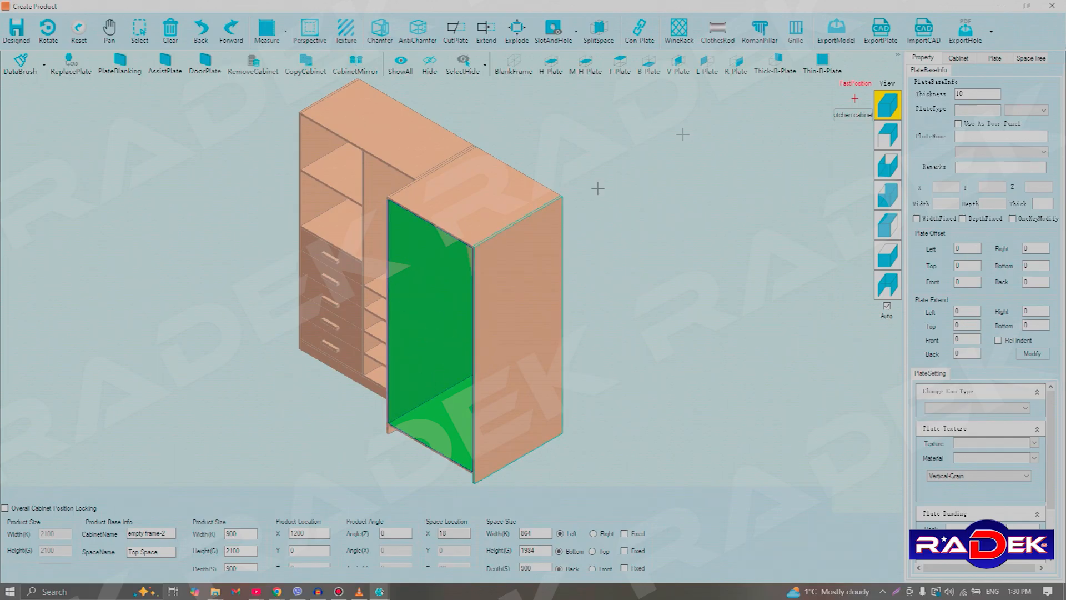
{"action": "left_click", "coordinate": [898, 65]}
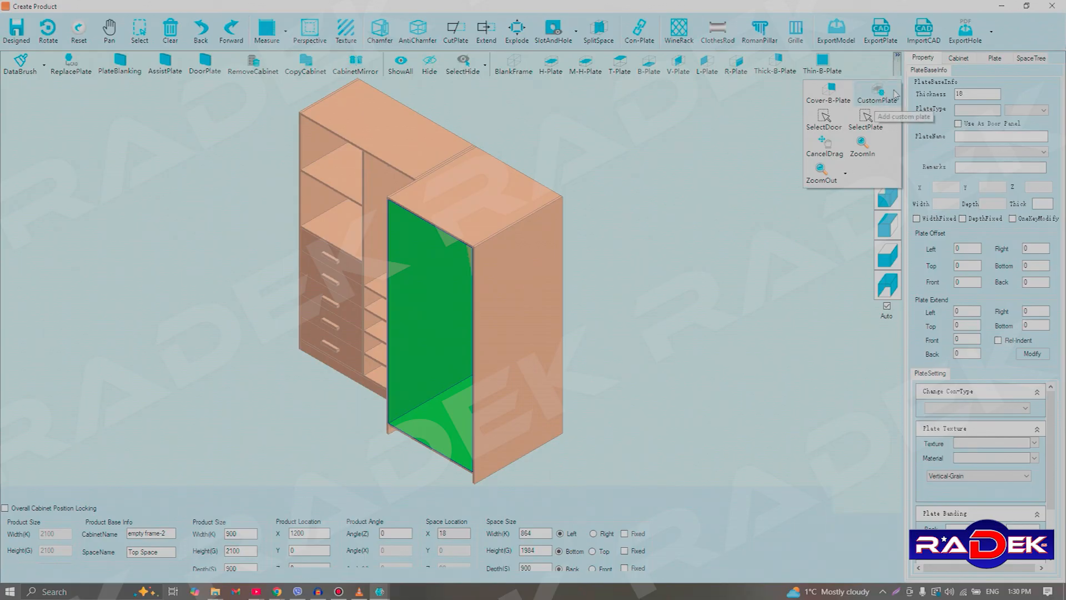
{"action": "left_click", "coordinate": [894, 93]}
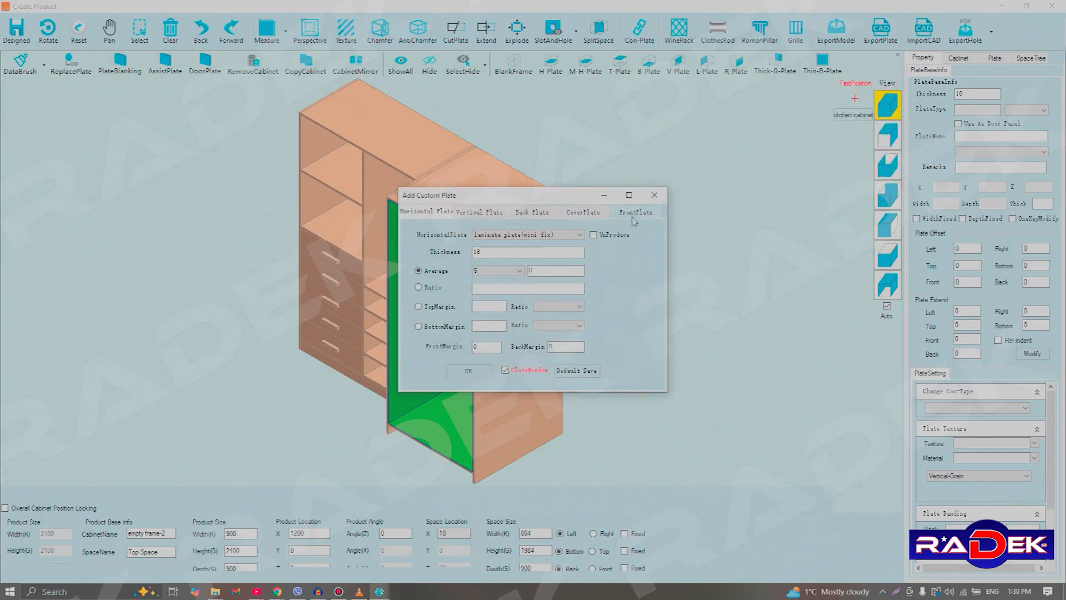
{"action": "left_click_drag", "start_coordinate": [533, 194], "coordinate": [772, 127]}
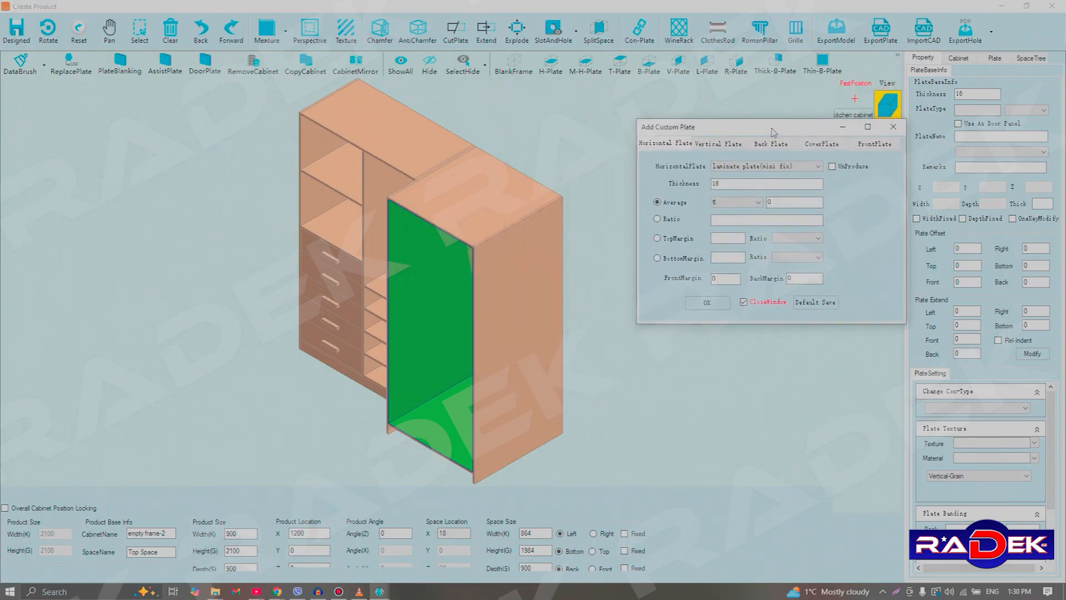
{"action": "left_click", "coordinate": [865, 144]}
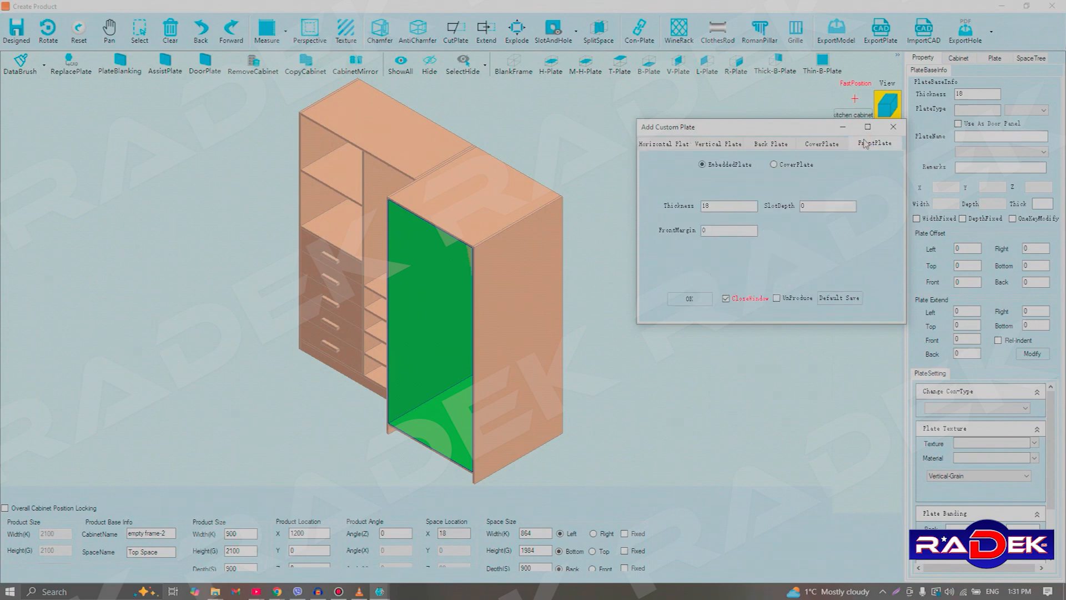
{"action": "left_click", "coordinate": [774, 164]}
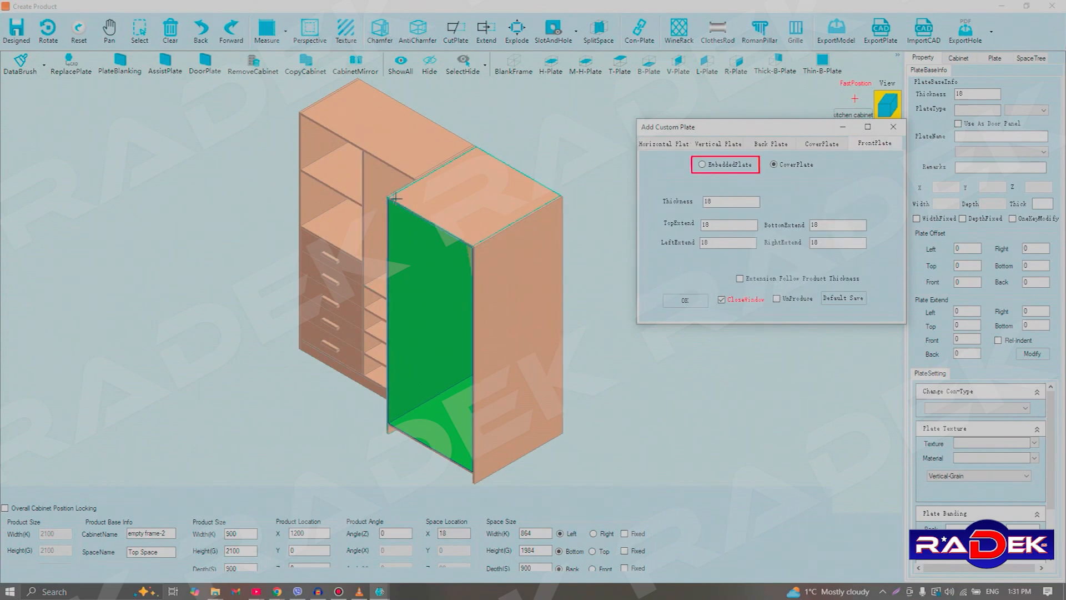
{"action": "left_click", "coordinate": [704, 165]}
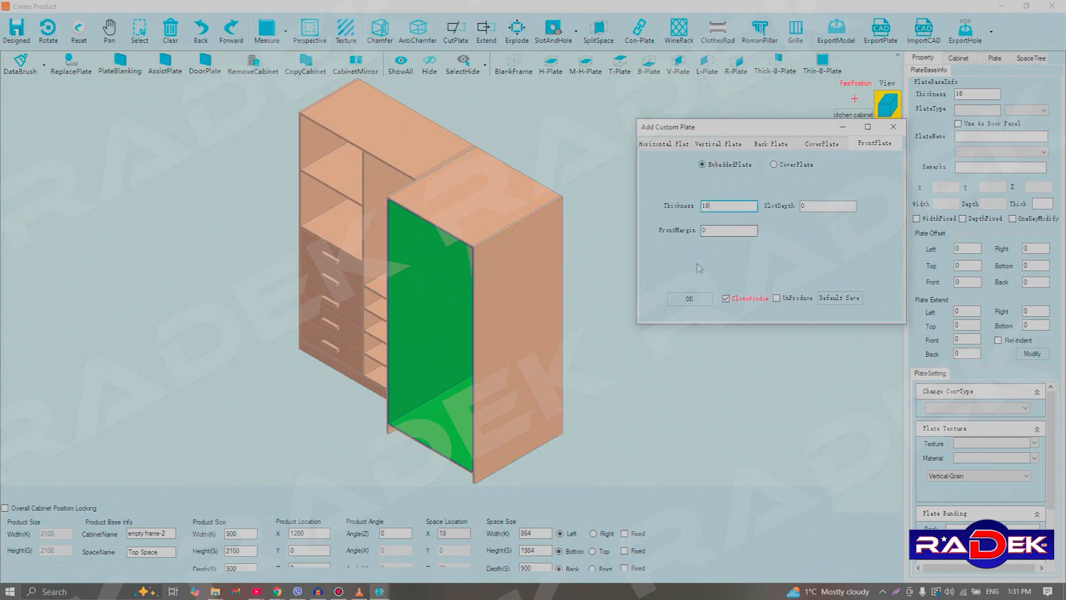
{"action": "left_click", "coordinate": [685, 299]}
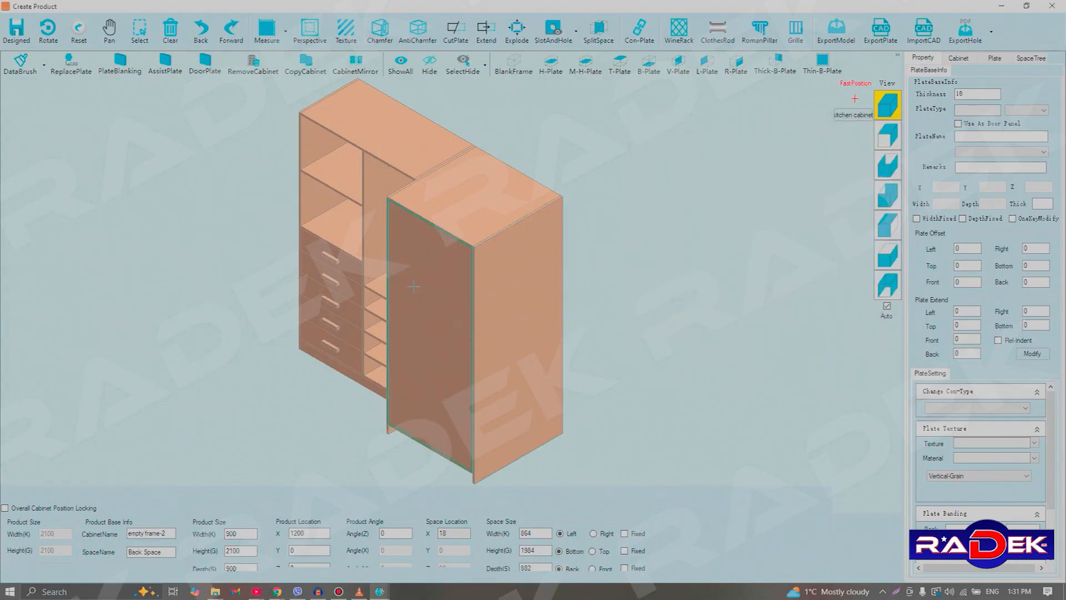
{"action": "scroll", "coordinate": [413, 259], "scroll_direction": "up", "scroll_amount": 3}
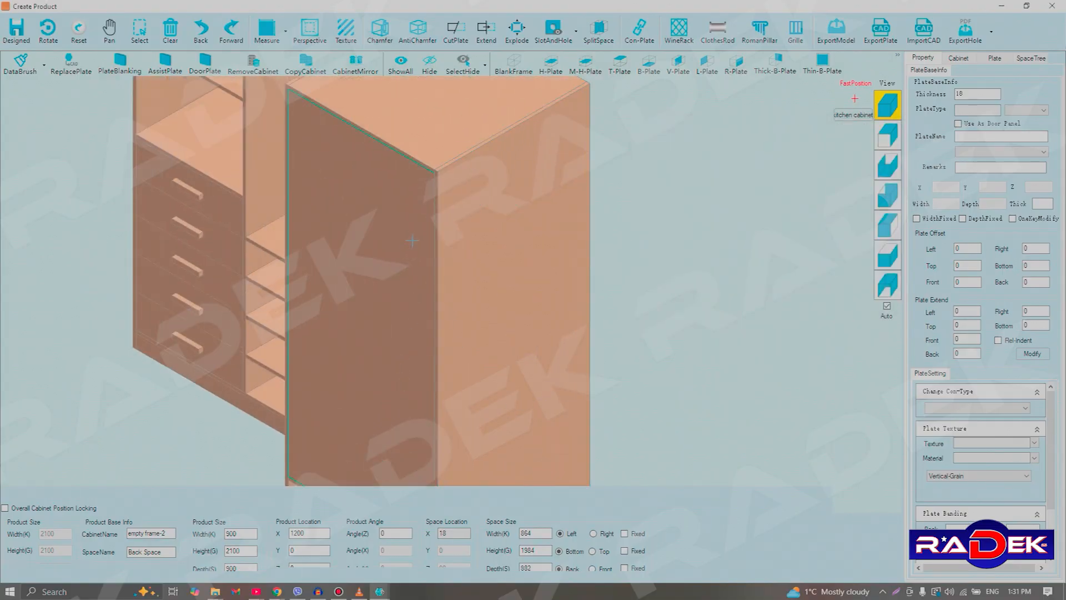
{"action": "left_click", "coordinate": [696, 239]}
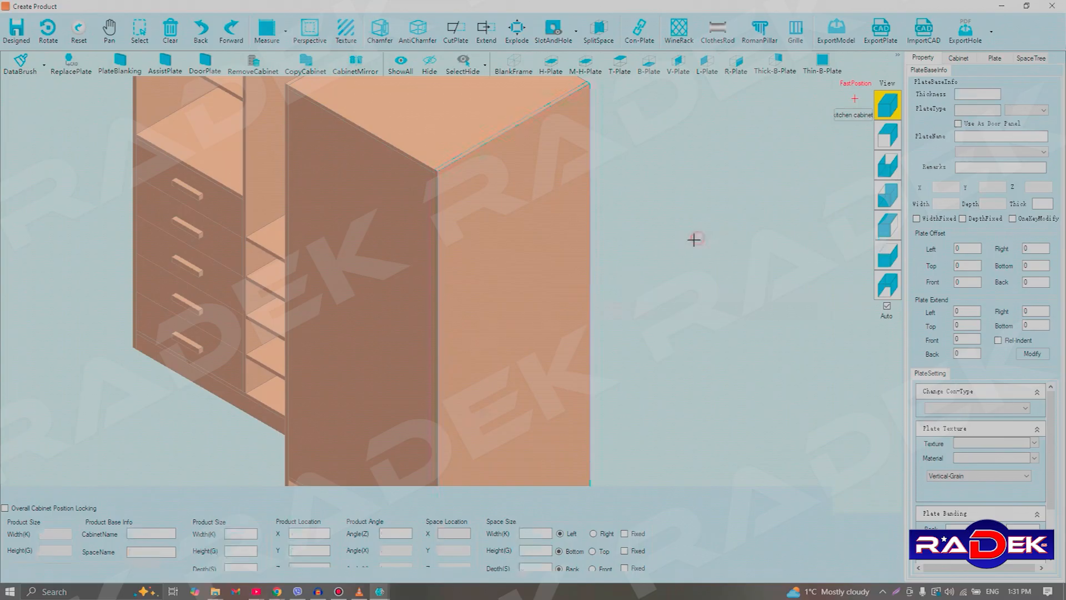
{"action": "left_click", "coordinate": [878, 108]}
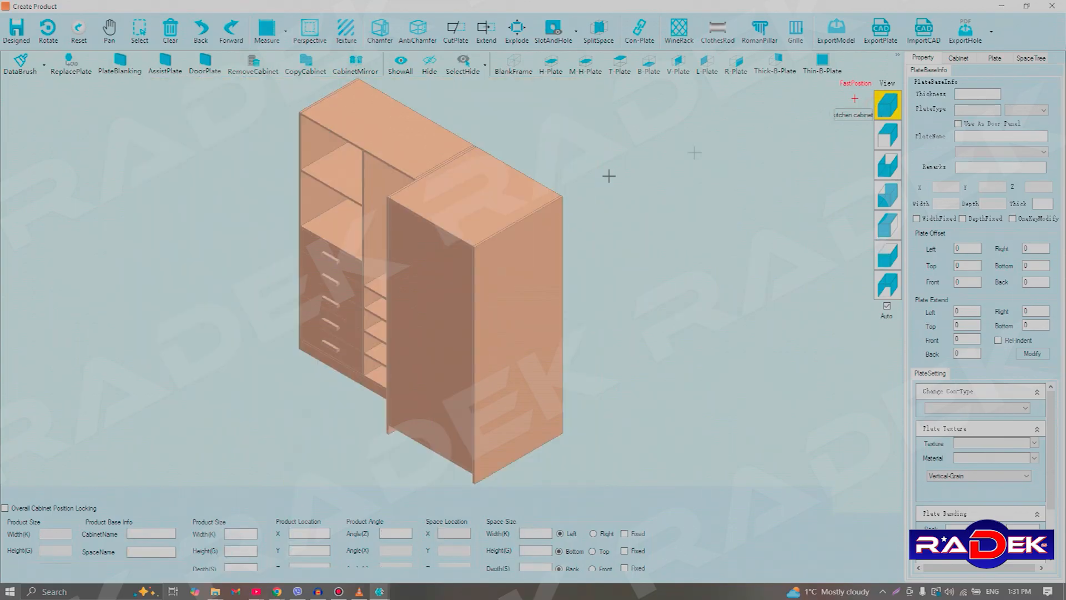
Hide the new front plate, add five evenly spaced horizontal plates 18 thick inside the 900 x 900 cabinet, and show all plates again.
{"action": "left_click", "coordinate": [430, 300]}
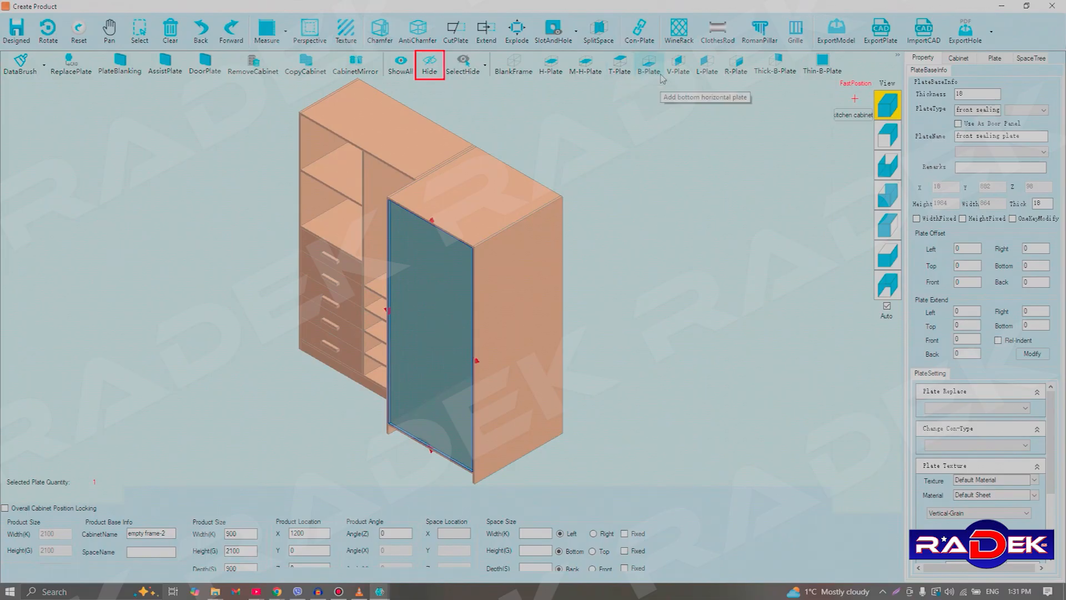
{"action": "left_click", "coordinate": [431, 61]}
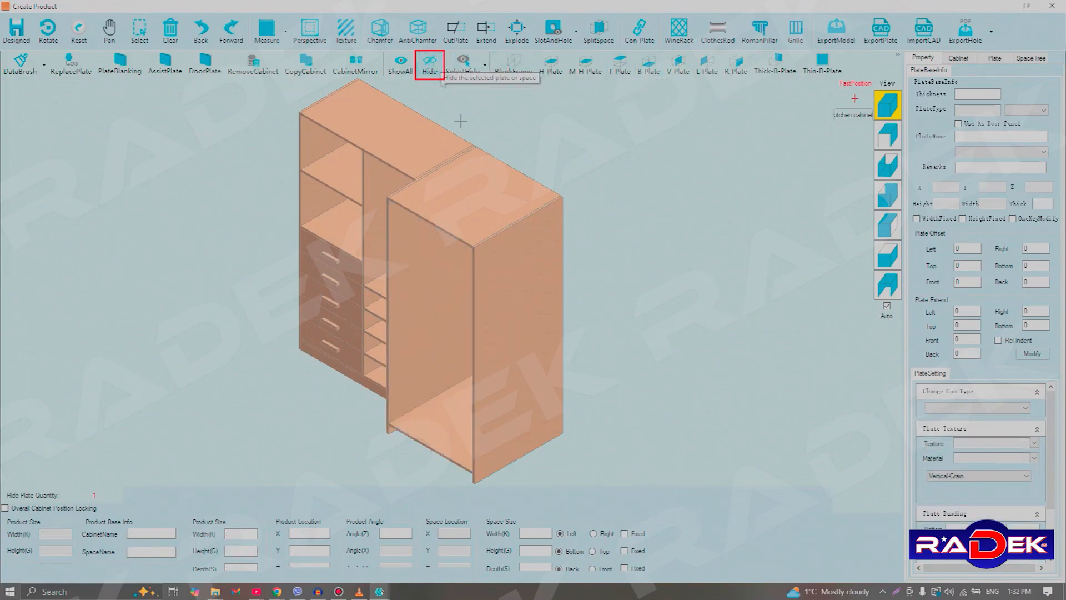
{"action": "left_click", "coordinate": [420, 310]}
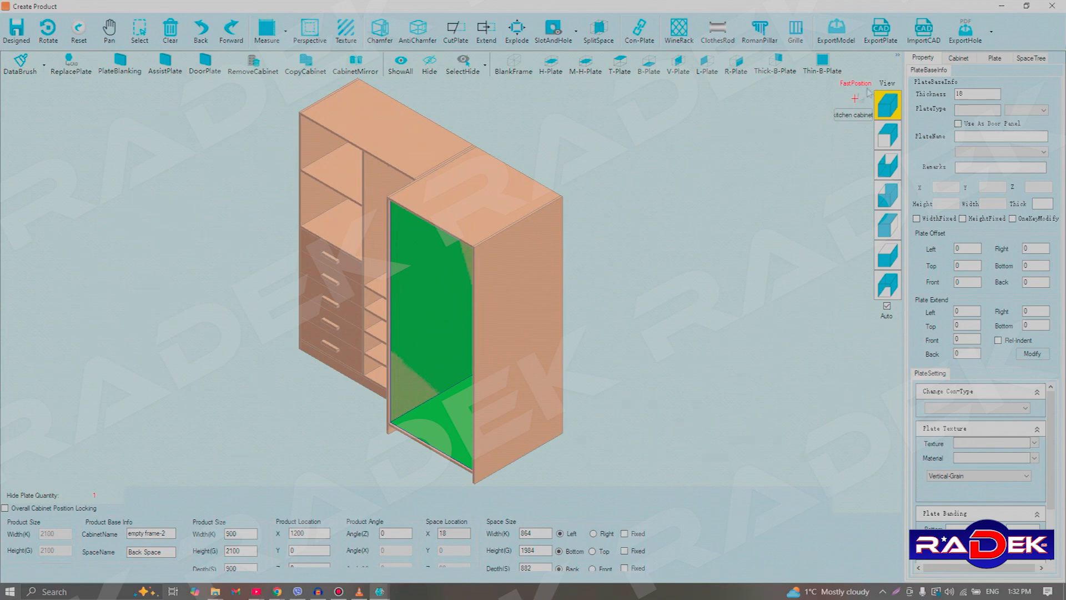
{"action": "left_click", "coordinate": [898, 57]}
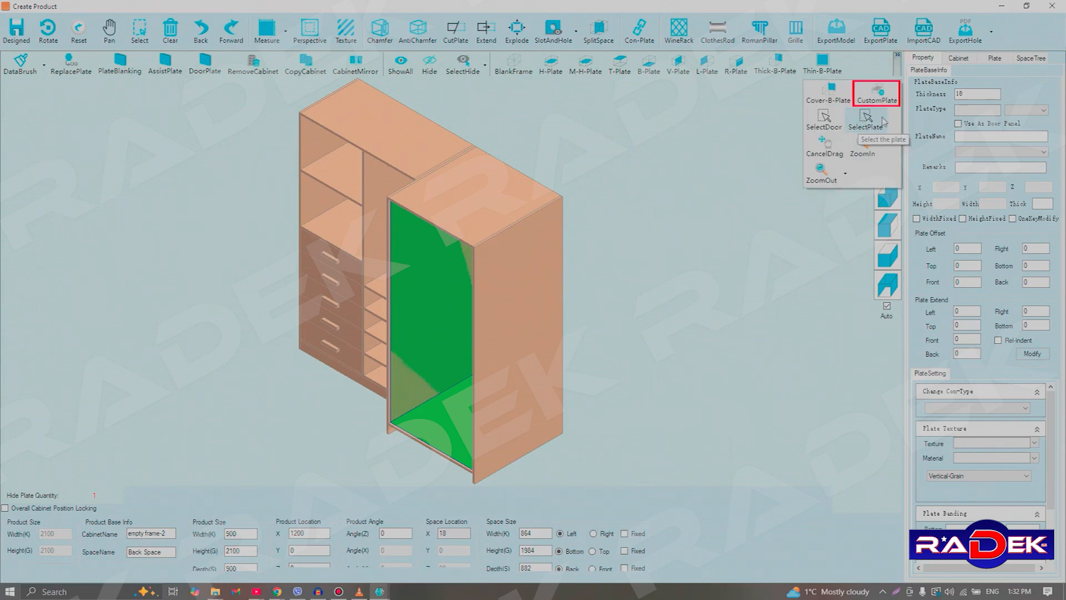
{"action": "left_click", "coordinate": [880, 94]}
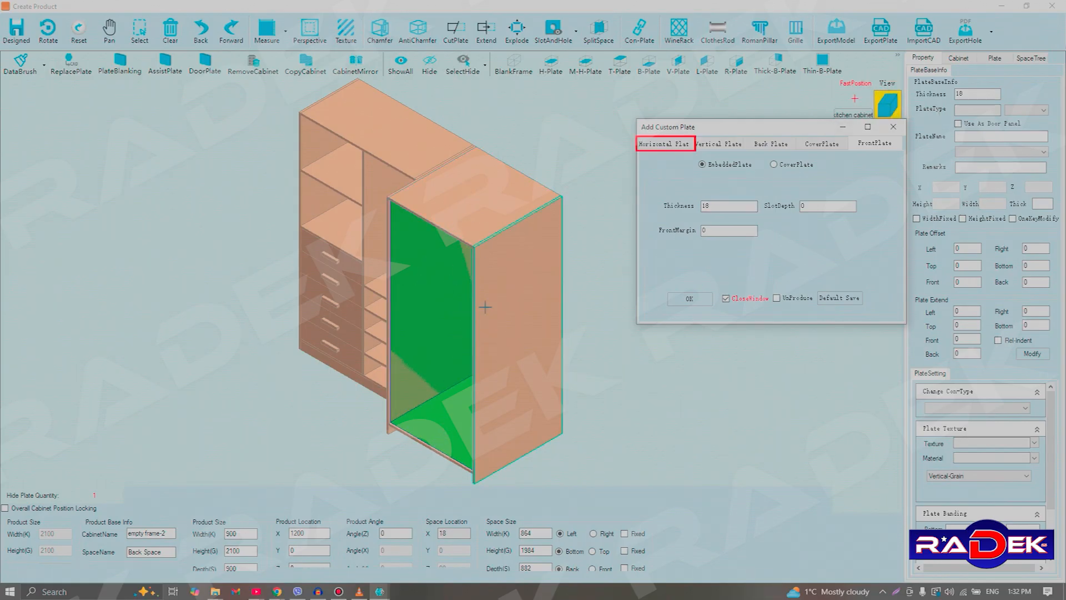
{"action": "left_click", "coordinate": [678, 148]}
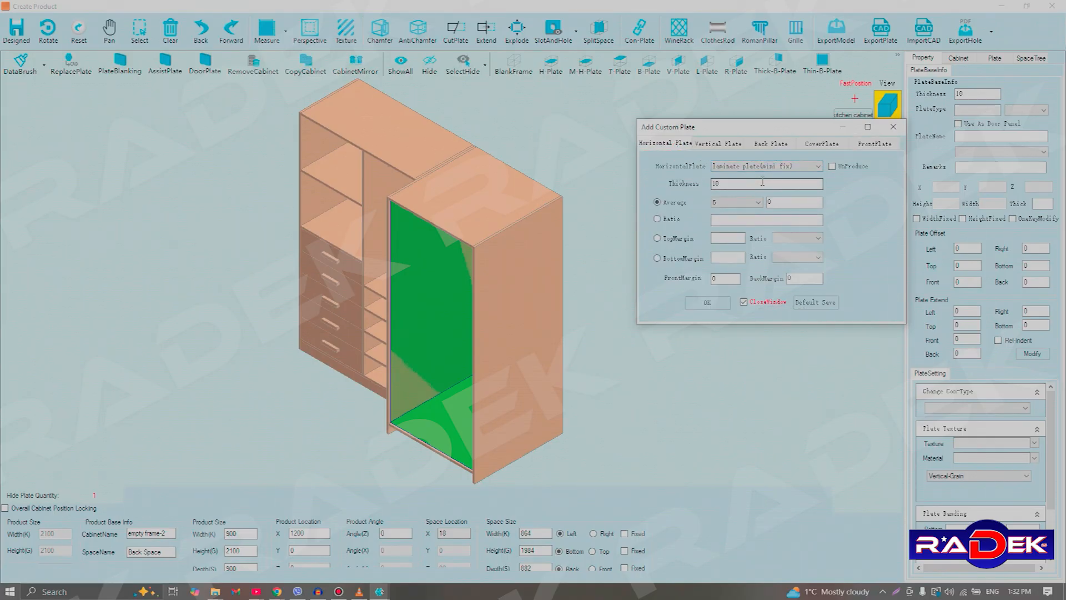
{"action": "left_click", "coordinate": [707, 302]}
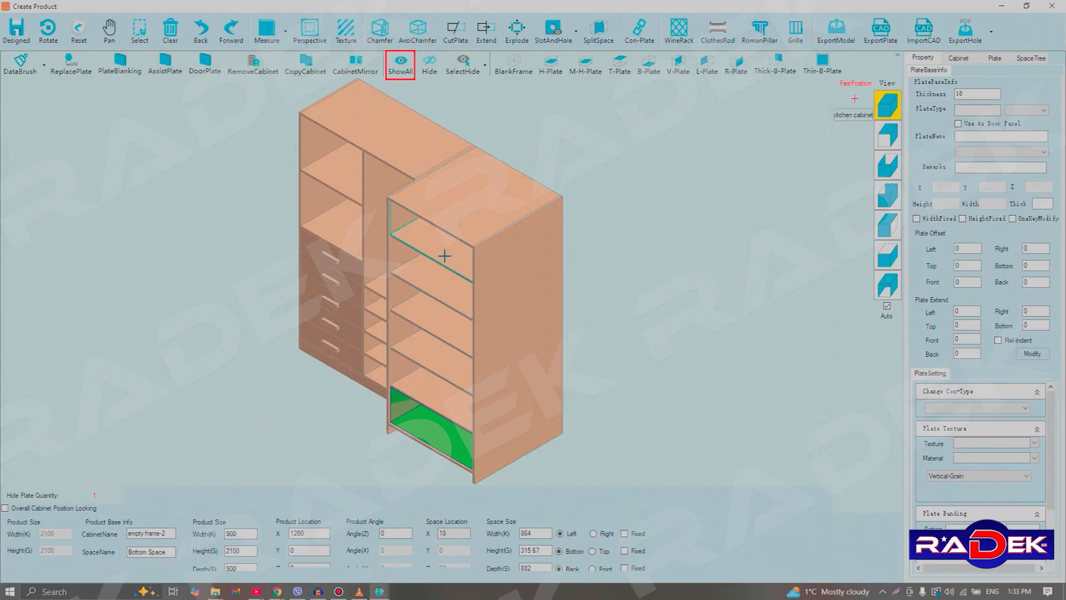
{"action": "left_click", "coordinate": [401, 63]}
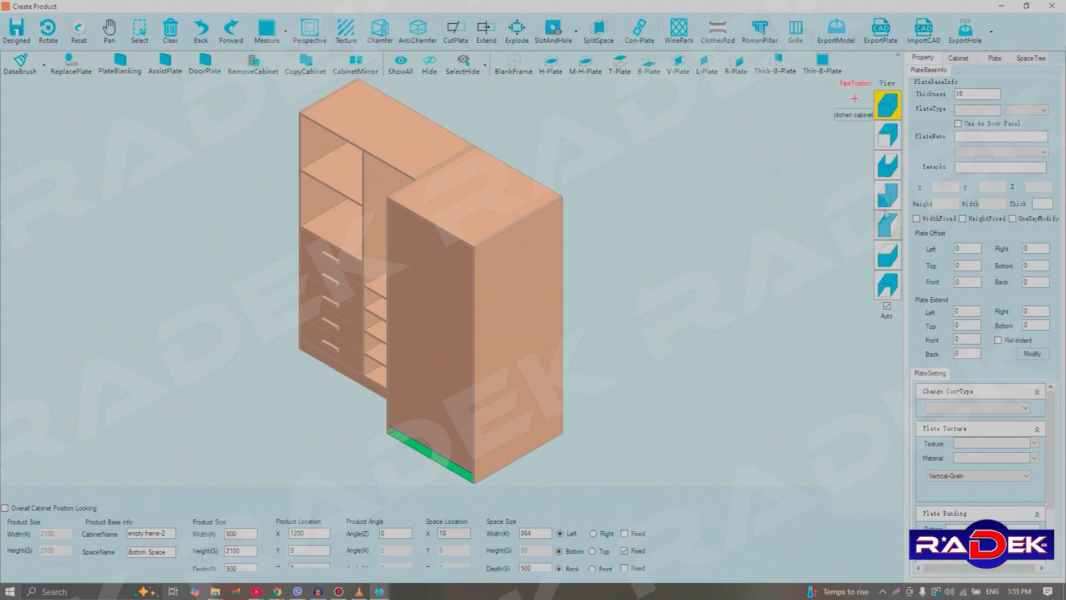
Add a back brace from the system's common braces to the space beneath the 900 x 900 cabinet's bottom plate.
{"action": "left_click", "coordinate": [995, 58]}
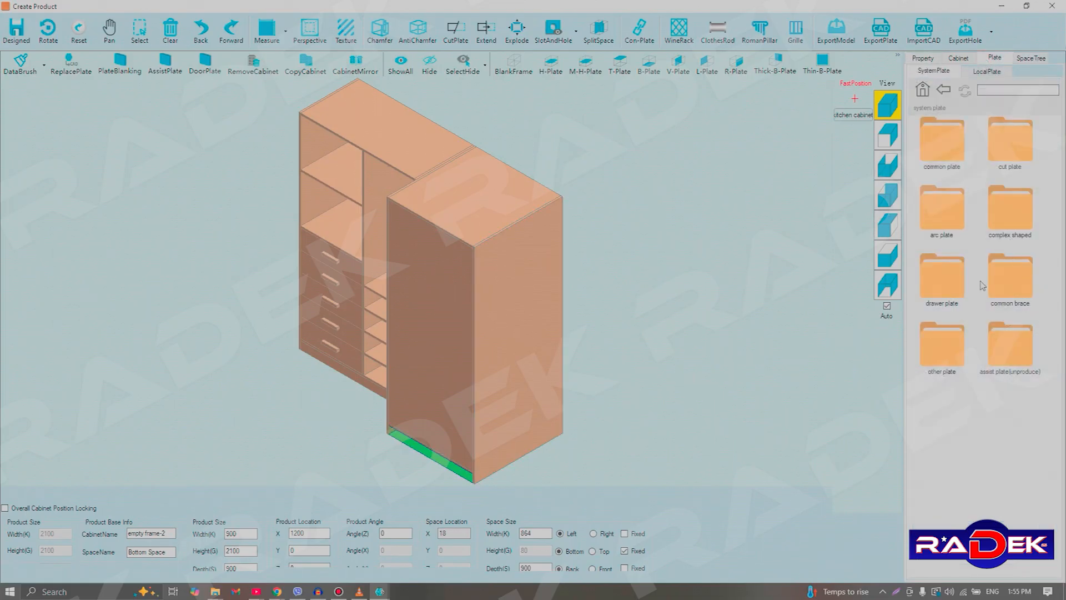
{"action": "double_click", "coordinate": [1006, 286]}
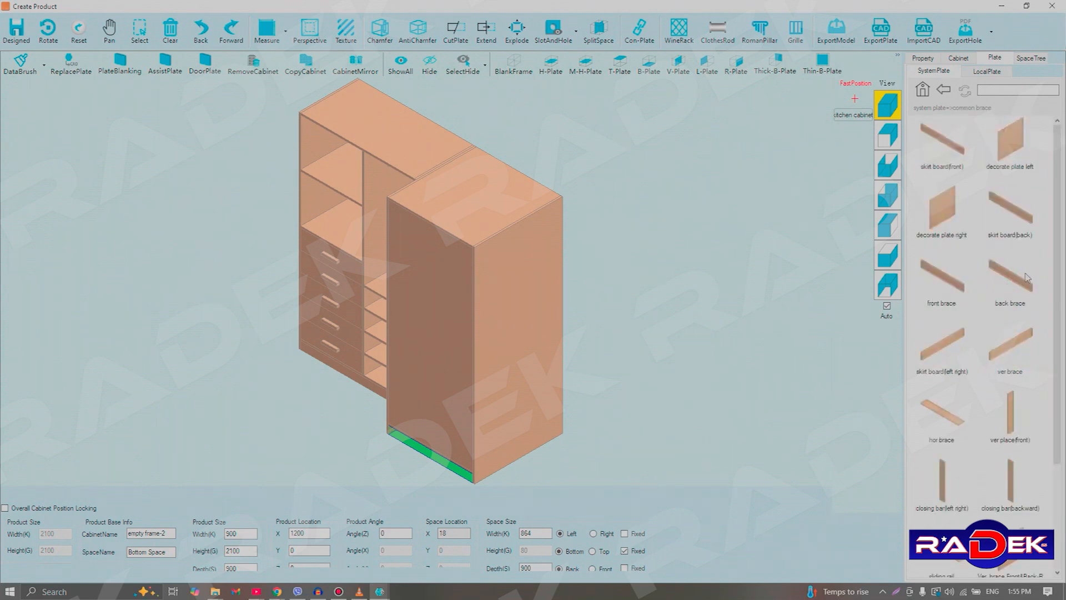
{"action": "left_click", "coordinate": [1020, 280]}
{"action": "left_click_drag", "start_coordinate": [1020, 280], "coordinate": [841, 328]}
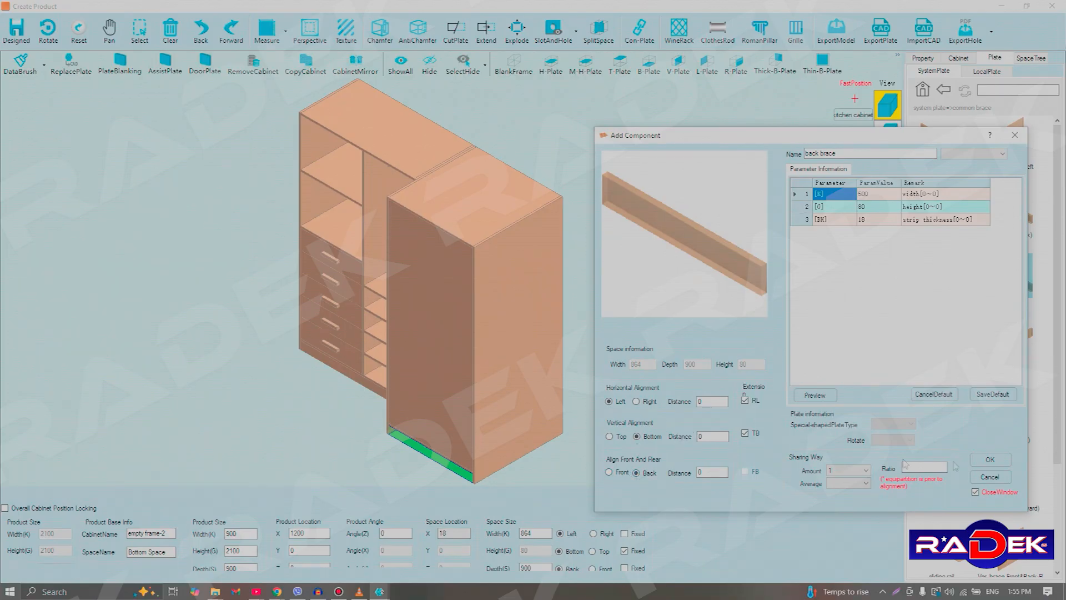
Add a back brace and a front-aligned front brace to the bottom space of the right-hand cabinet.
{"action": "left_click", "coordinate": [990, 459]}
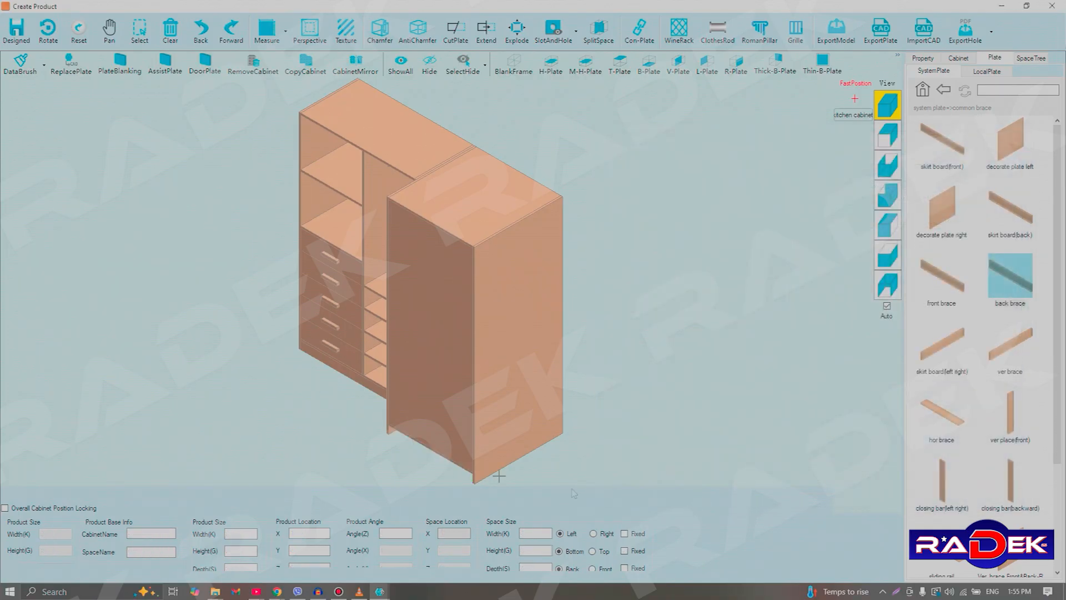
{"action": "left_click", "coordinate": [444, 469]}
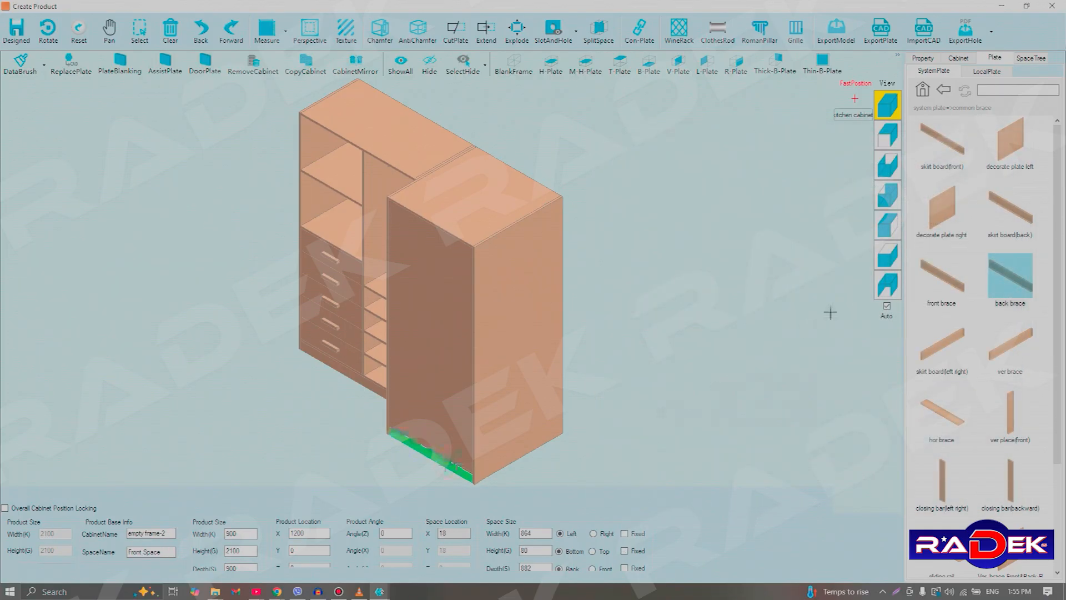
{"action": "left_click", "coordinate": [949, 272]}
{"action": "double_click", "coordinate": [950, 274]}
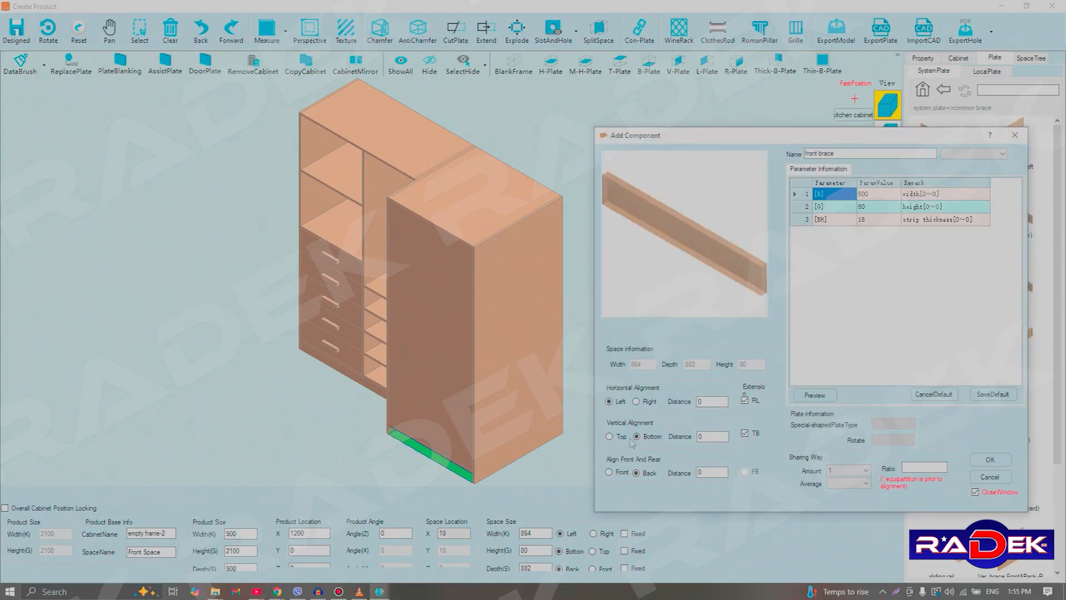
{"action": "left_click", "coordinate": [609, 473]}
{"action": "left_click", "coordinate": [991, 461]}
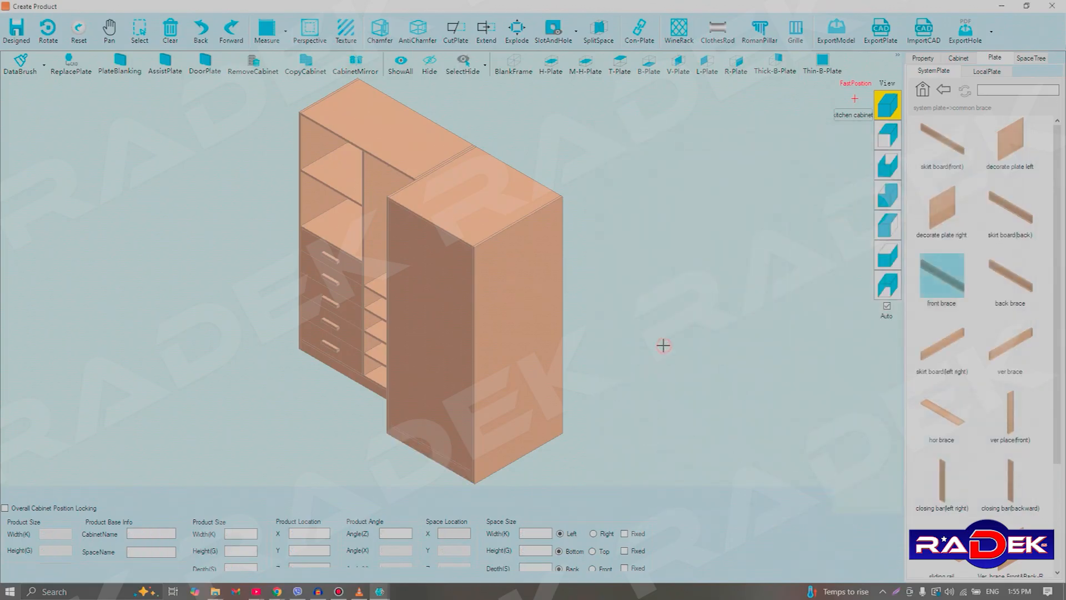
Make a full-height LRCut corner cut, 300 wide and 300 deep with thickness 18, at the right-hand cabinet's front-left corner, including the bottom plate.
{"action": "left_click", "coordinate": [497, 188]}
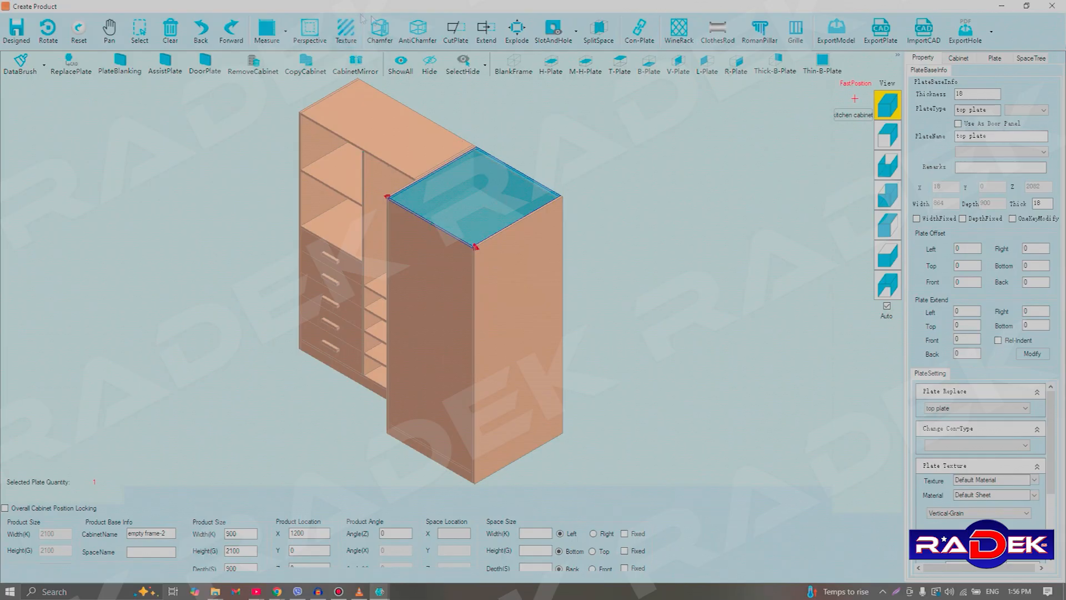
{"action": "left_click", "coordinate": [385, 27]}
{"action": "left_click", "coordinate": [563, 241]}
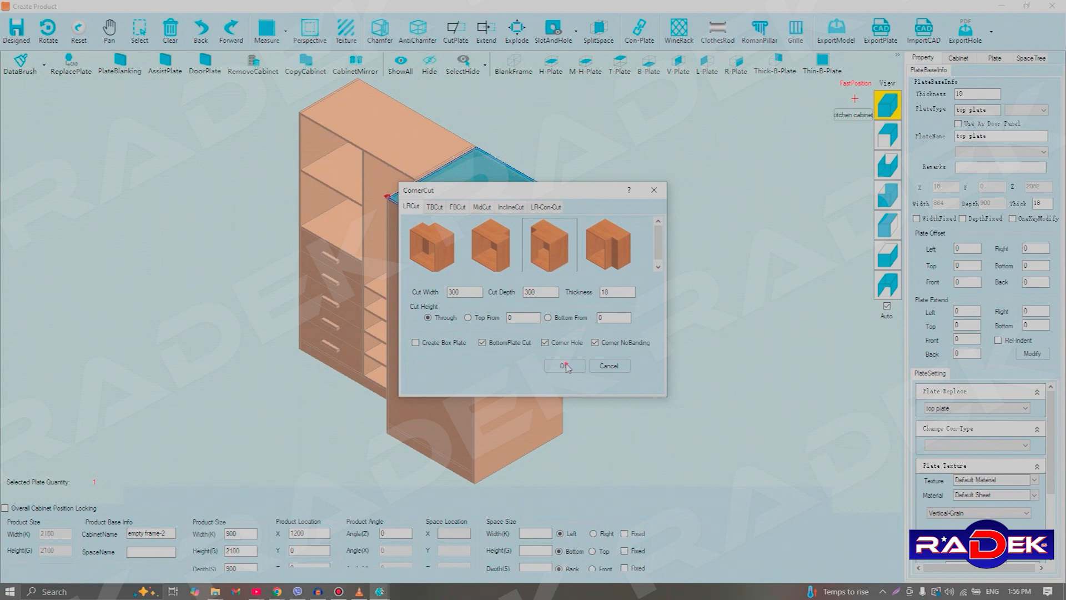
{"action": "left_click", "coordinate": [564, 366]}
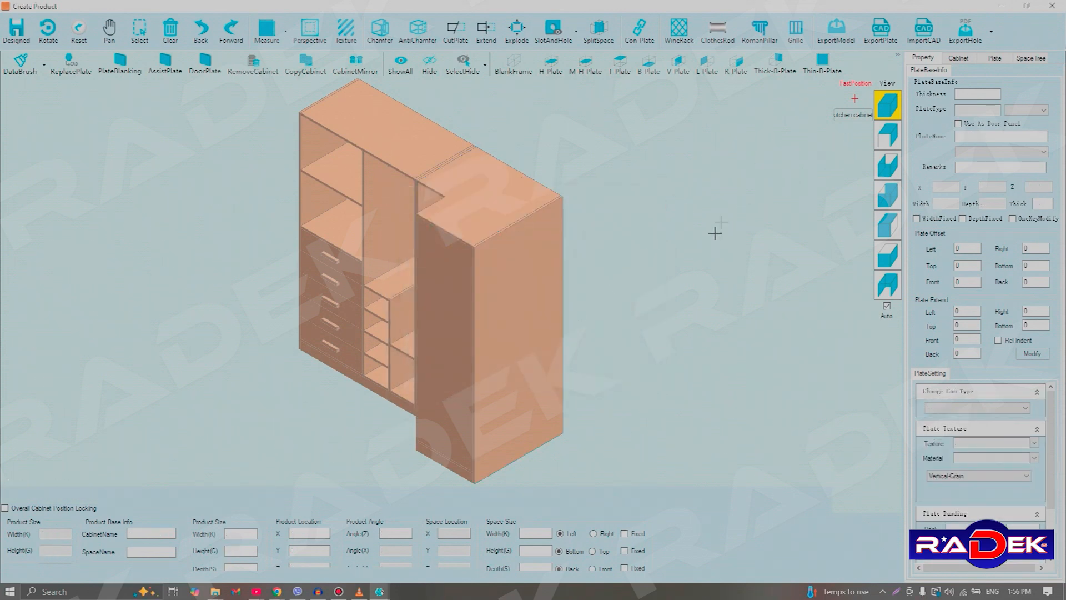
Insert skirt board H from the skirt board library into the bottom space under the notched corner cabinet.
{"action": "middle_click_drag", "start_coordinate": [698, 358], "coordinate": [863, 313]}
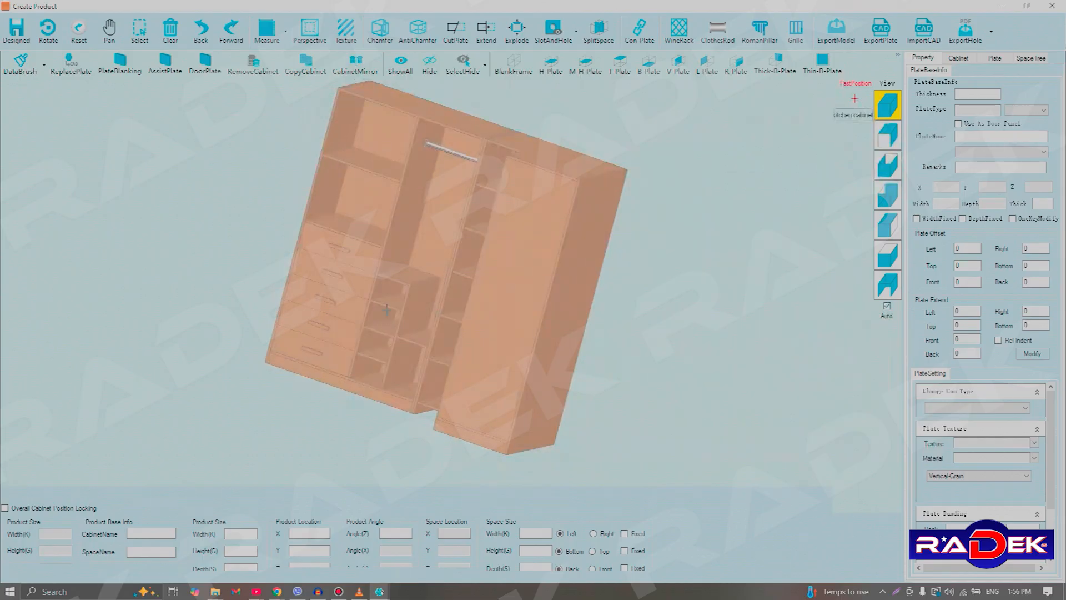
{"action": "middle_click_drag", "start_coordinate": [206, 390], "coordinate": [416, 504]}
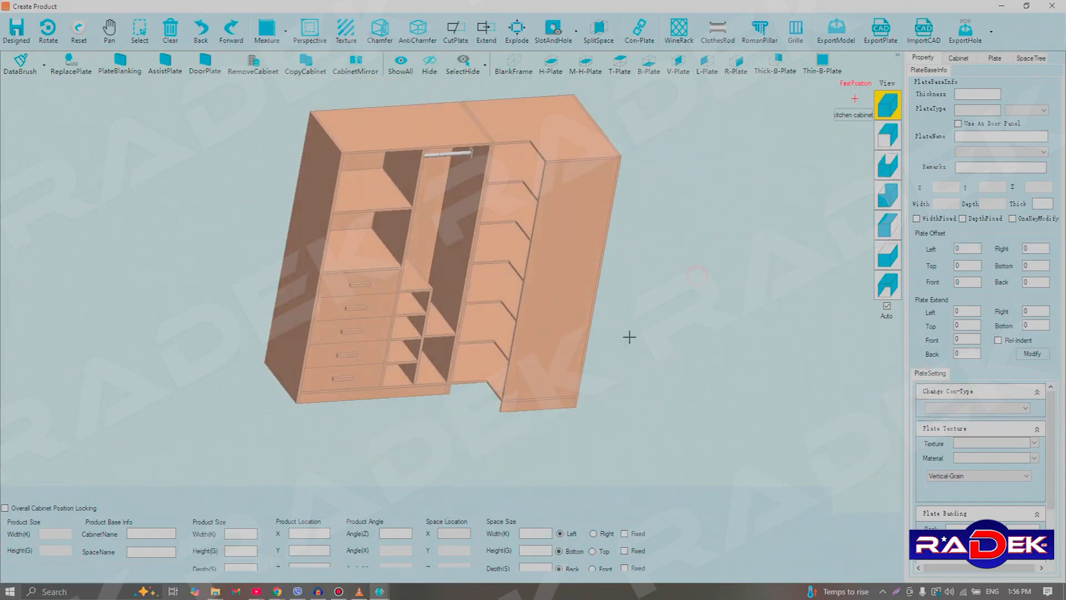
{"action": "left_click", "coordinate": [468, 403]}
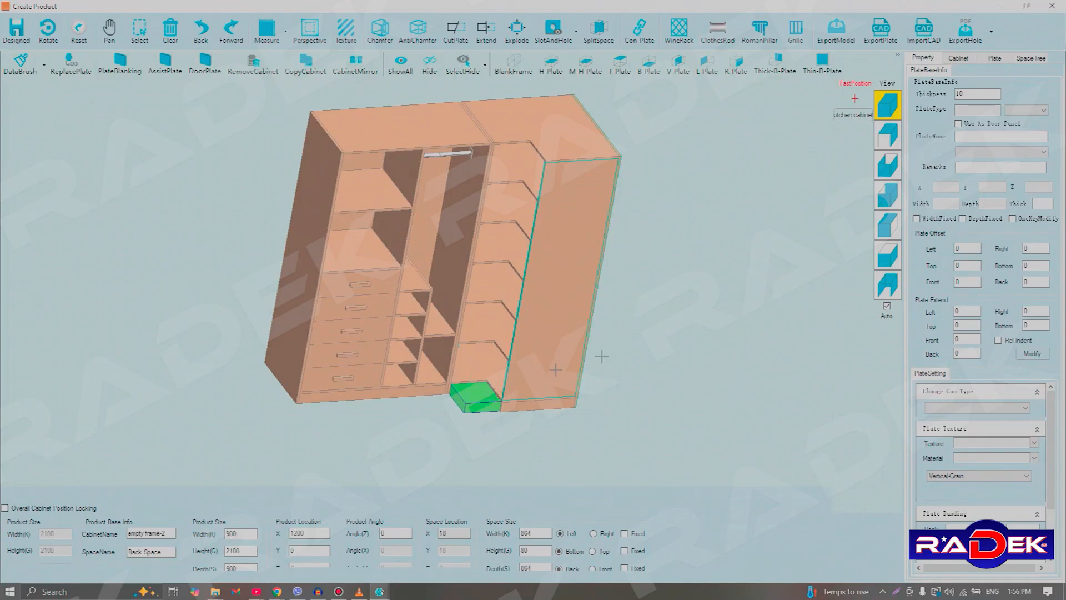
{"action": "left_click", "coordinate": [958, 58]}
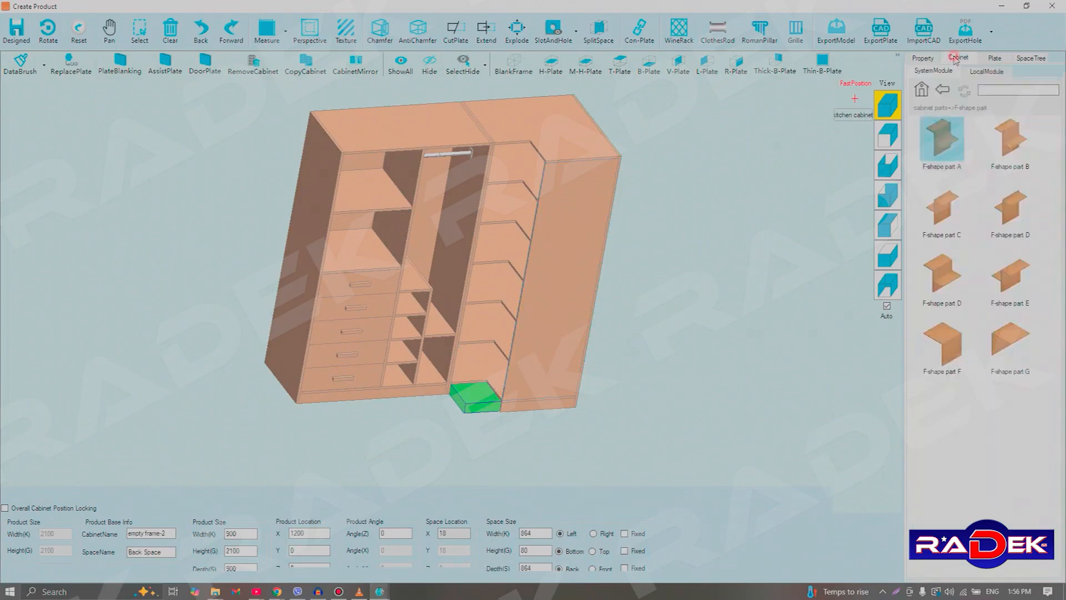
{"action": "left_click", "coordinate": [942, 90]}
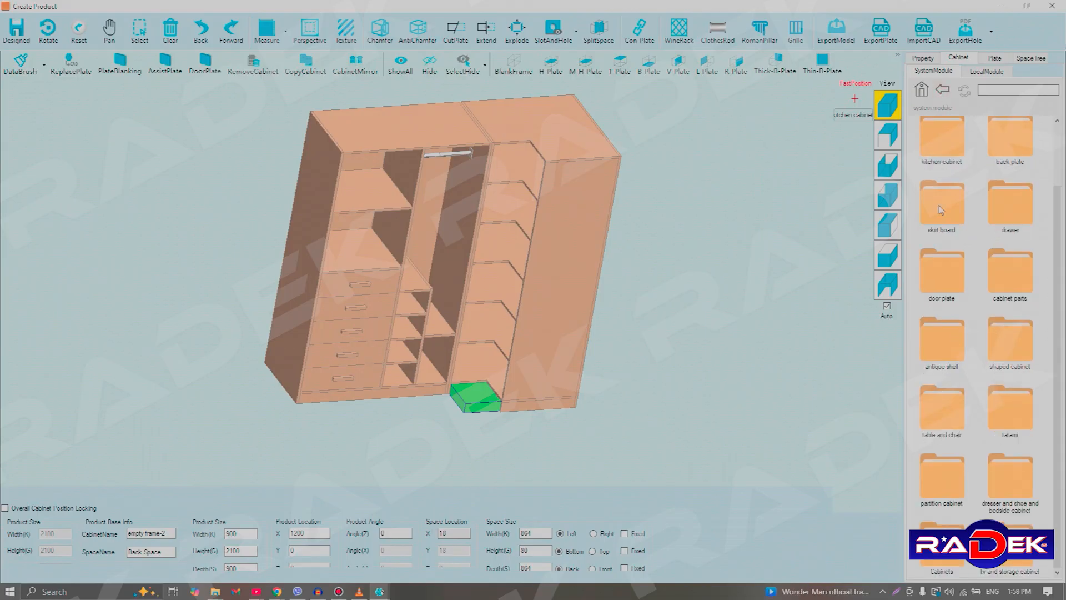
{"action": "double_click", "coordinate": [942, 275]}
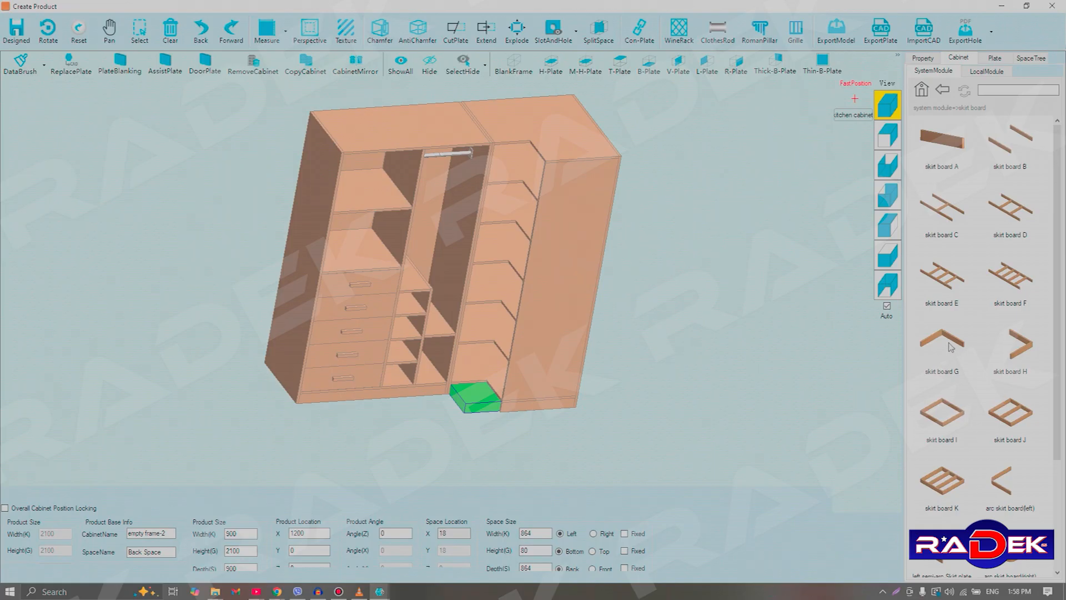
{"action": "left_click", "coordinate": [1027, 344]}
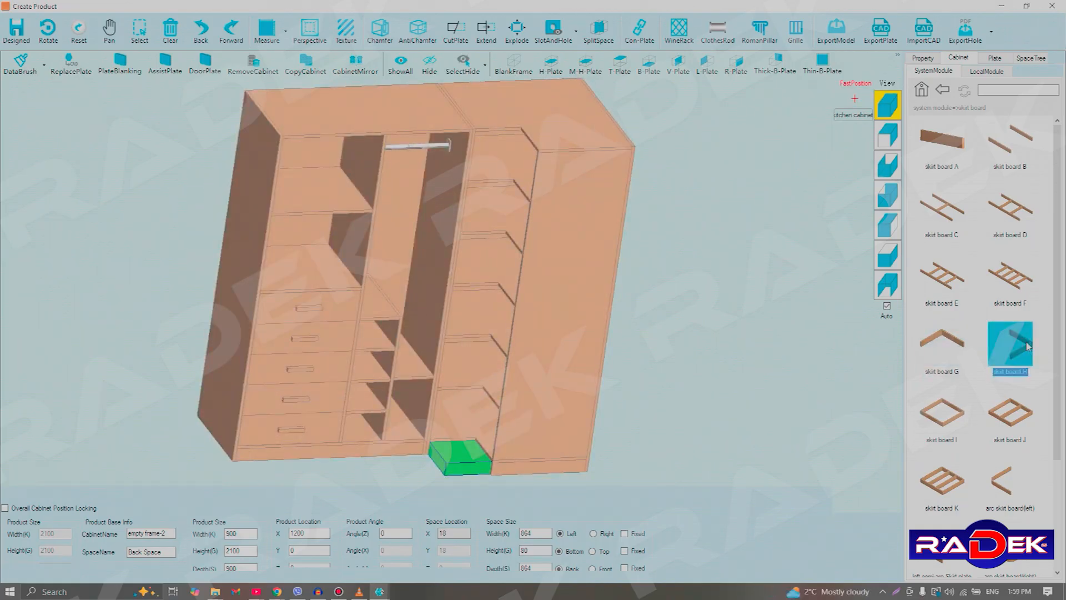
{"action": "double_click", "coordinate": [1022, 337]}
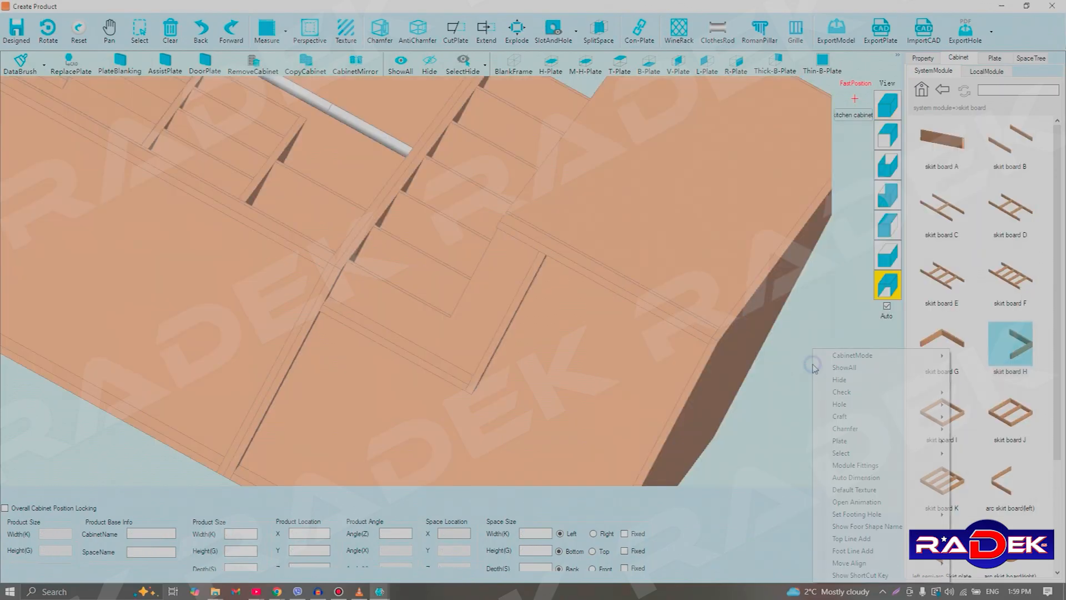
Set the corner skirt board module's cutting width QK and cutting depth QS to 300.
{"action": "left_click", "coordinate": [489, 351]}
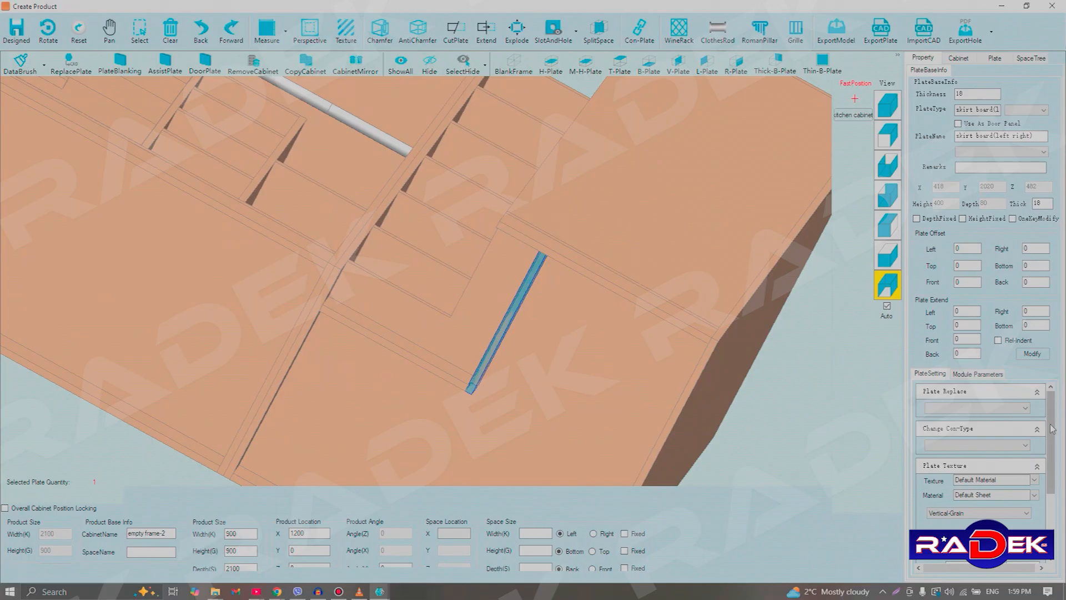
{"action": "scroll", "coordinate": [1055, 447], "scroll_direction": "down", "scroll_amount": 1}
{"action": "scroll", "coordinate": [1056, 447], "scroll_direction": "down", "scroll_amount": 2}
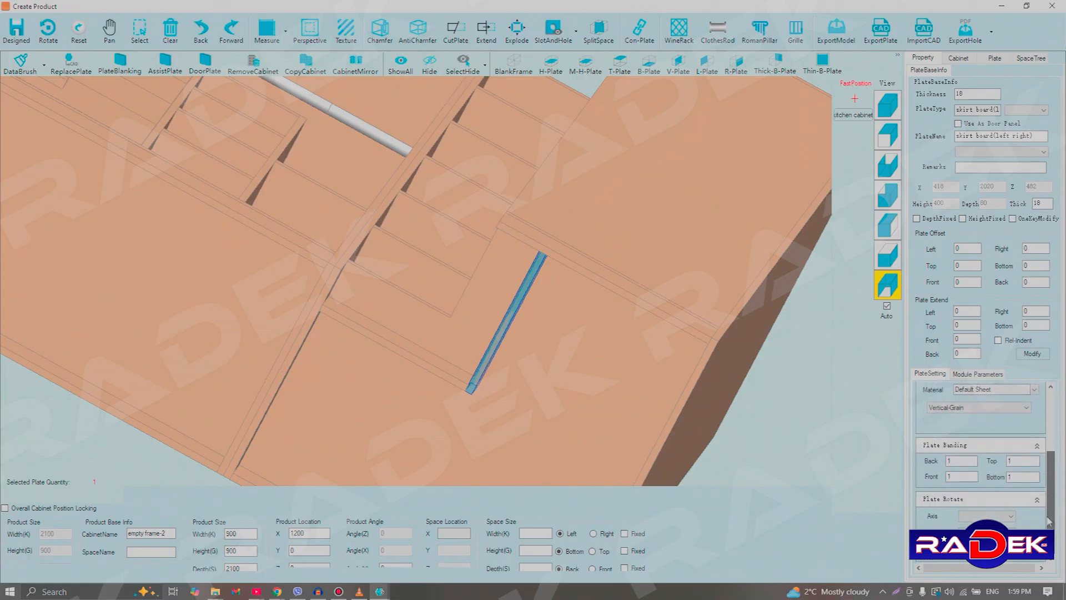
{"action": "scroll", "coordinate": [1056, 494], "scroll_direction": "up", "scroll_amount": 3}
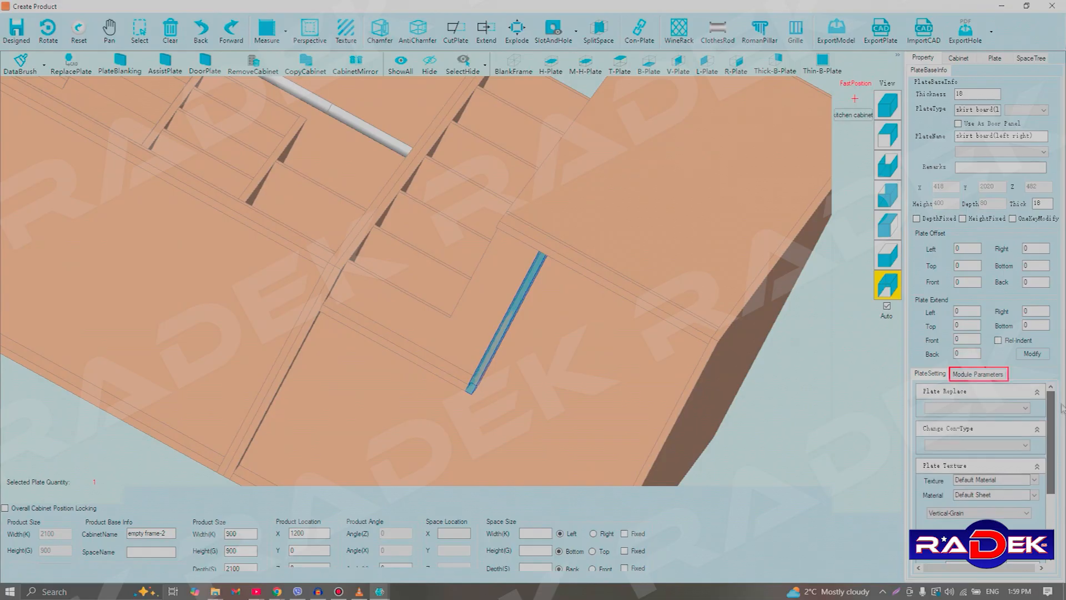
{"action": "left_click", "coordinate": [983, 377]}
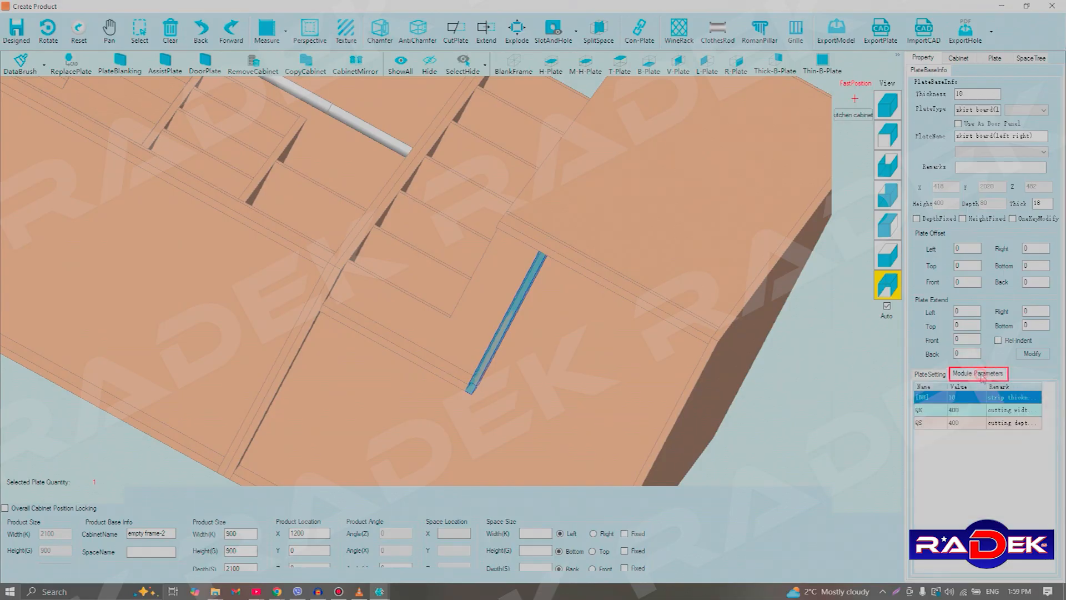
{"action": "double_click", "coordinate": [959, 410]}
{"action": "type", "text": "300"}
{"action": "left_click", "coordinate": [964, 425]}
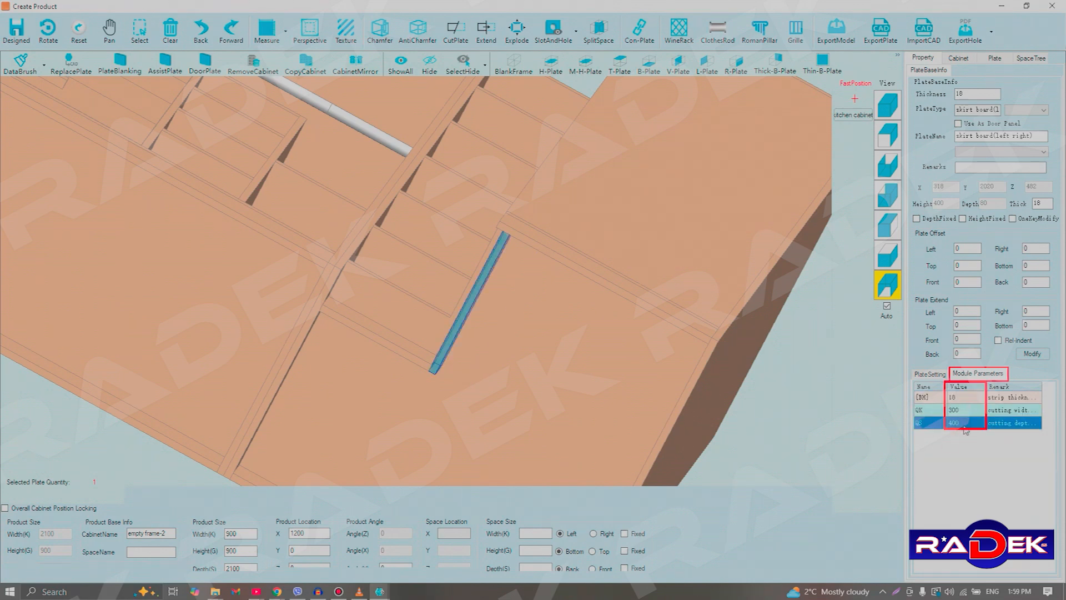
{"action": "left_click", "coordinate": [396, 347]}
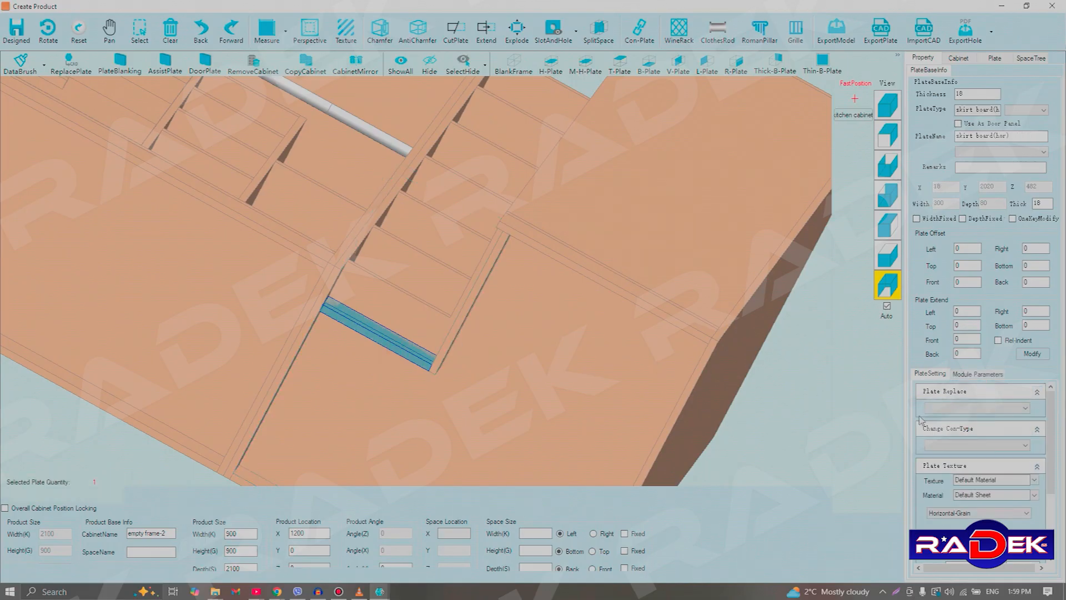
{"action": "left_click", "coordinate": [977, 373]}
{"action": "left_click", "coordinate": [964, 422]}
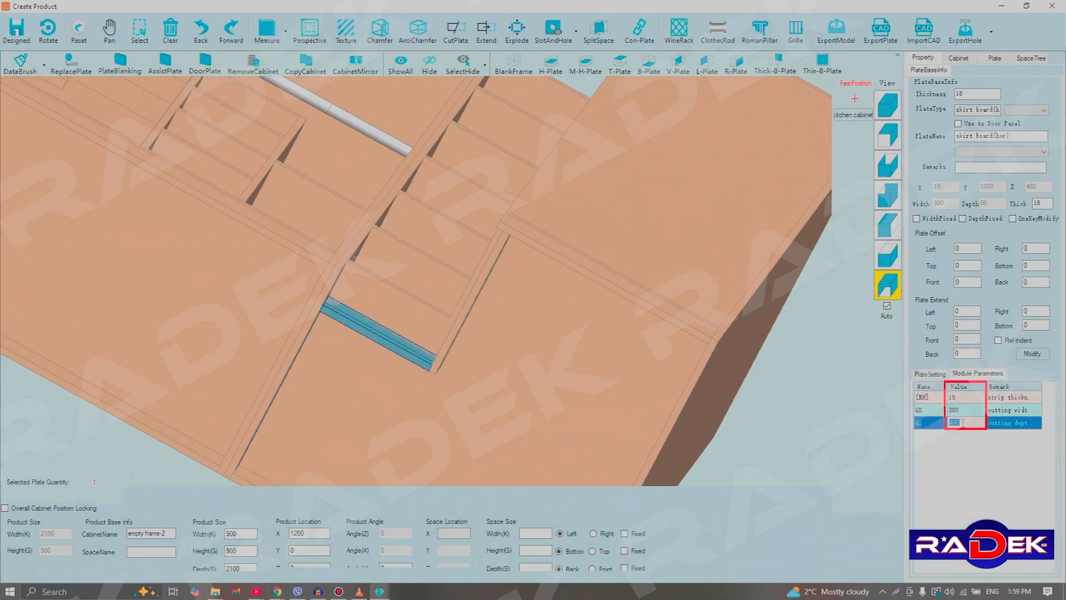
{"action": "type", "text": "30"}
{"action": "key", "text": "Return"}
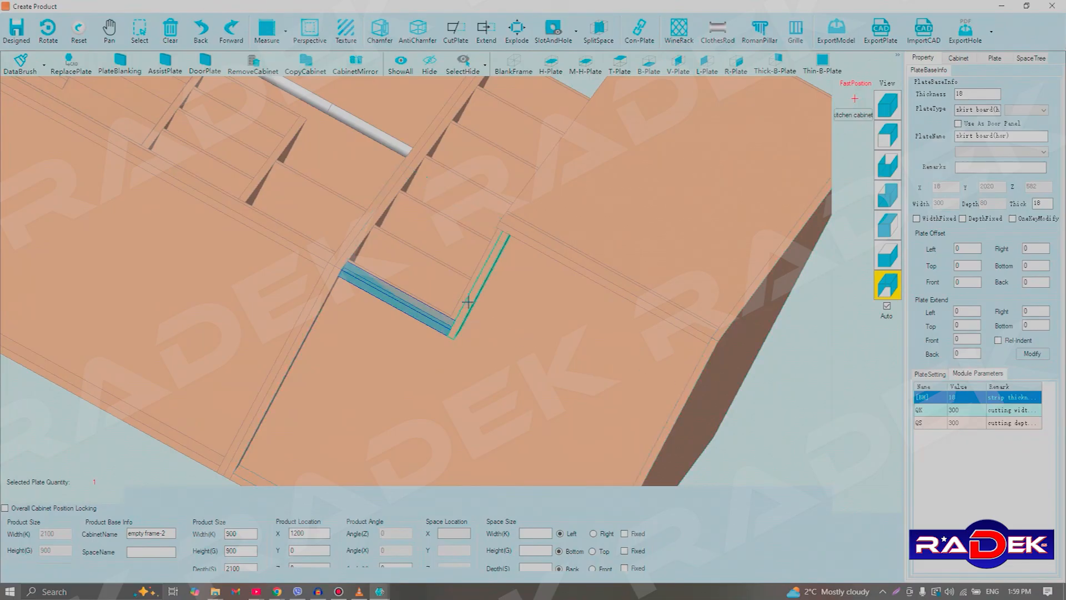
Set the skirt board module's cutting width QK to 284, working from its left-right board.
{"action": "left_click", "coordinate": [964, 411]}
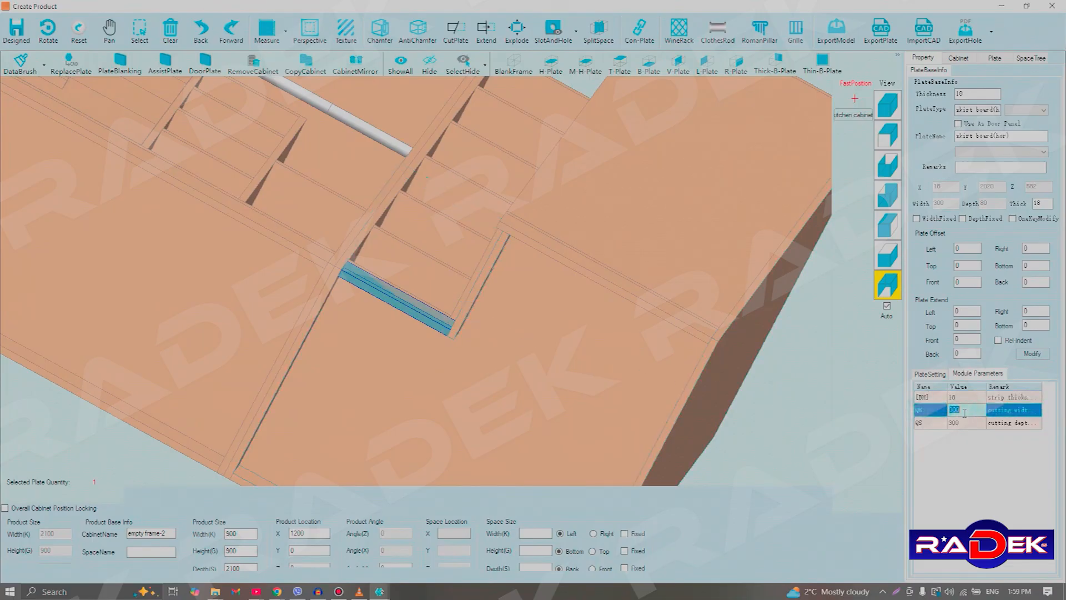
{"action": "scroll", "coordinate": [465, 311], "scroll_direction": "up", "scroll_amount": 5}
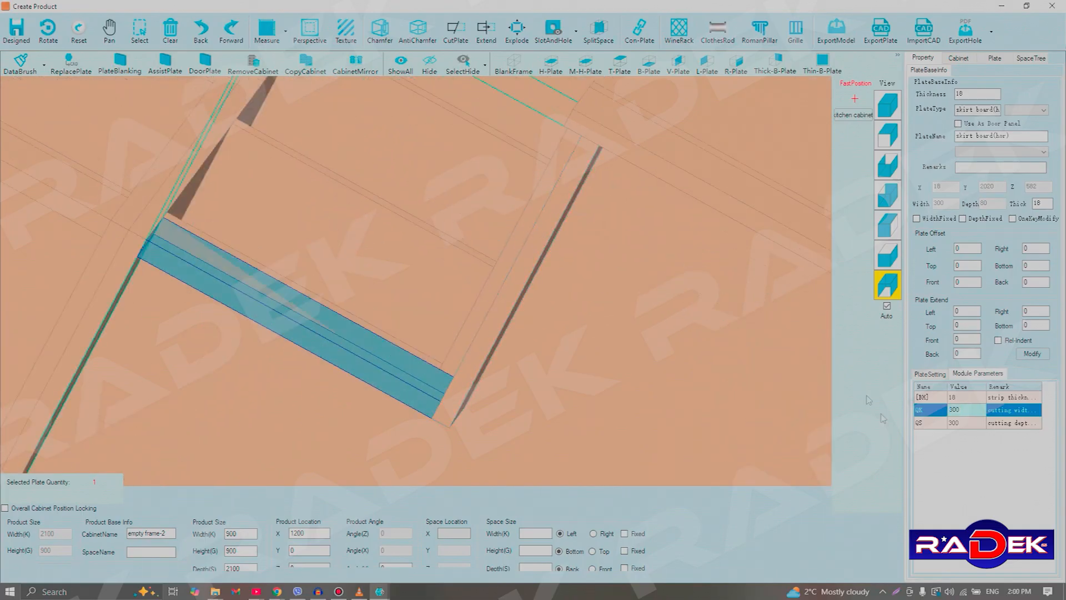
{"action": "left_click", "coordinate": [975, 423]}
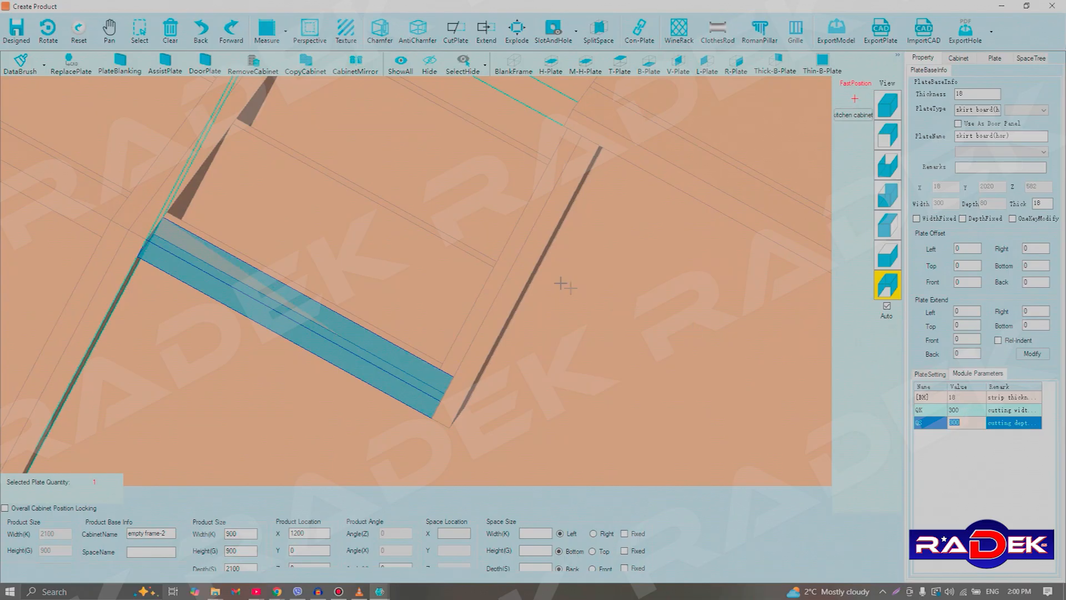
{"action": "left_click", "coordinate": [530, 270]}
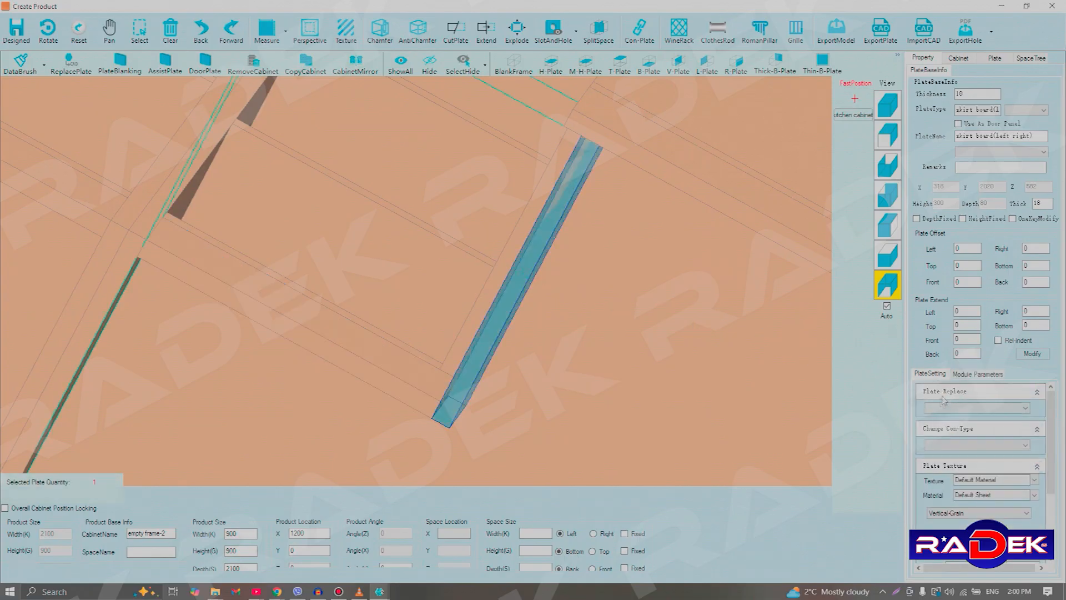
{"action": "left_click", "coordinate": [978, 374]}
{"action": "left_click", "coordinate": [955, 409]}
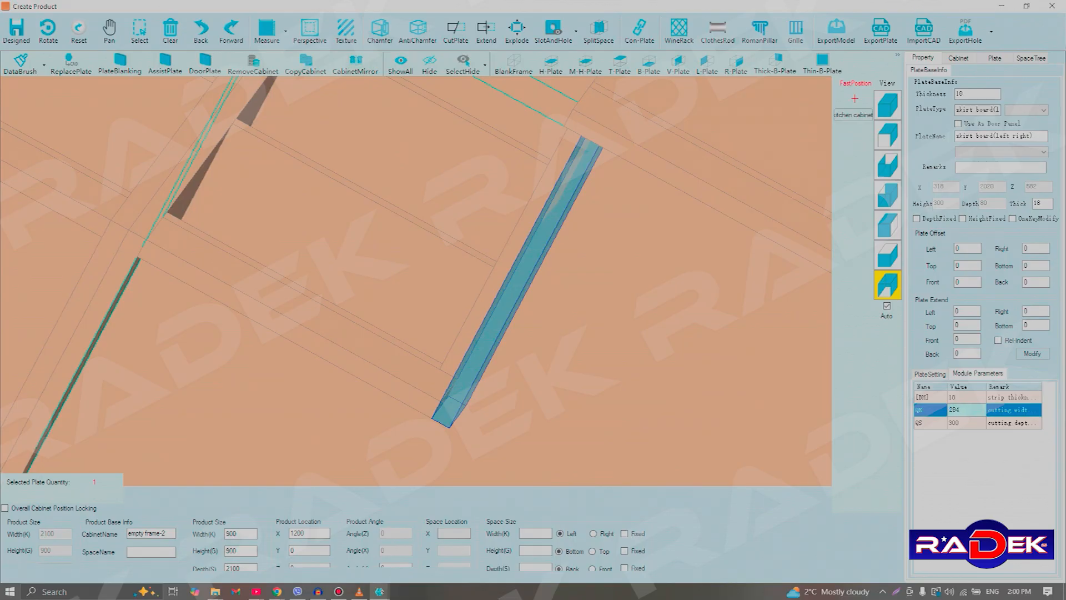
{"action": "key", "text": "Return"}
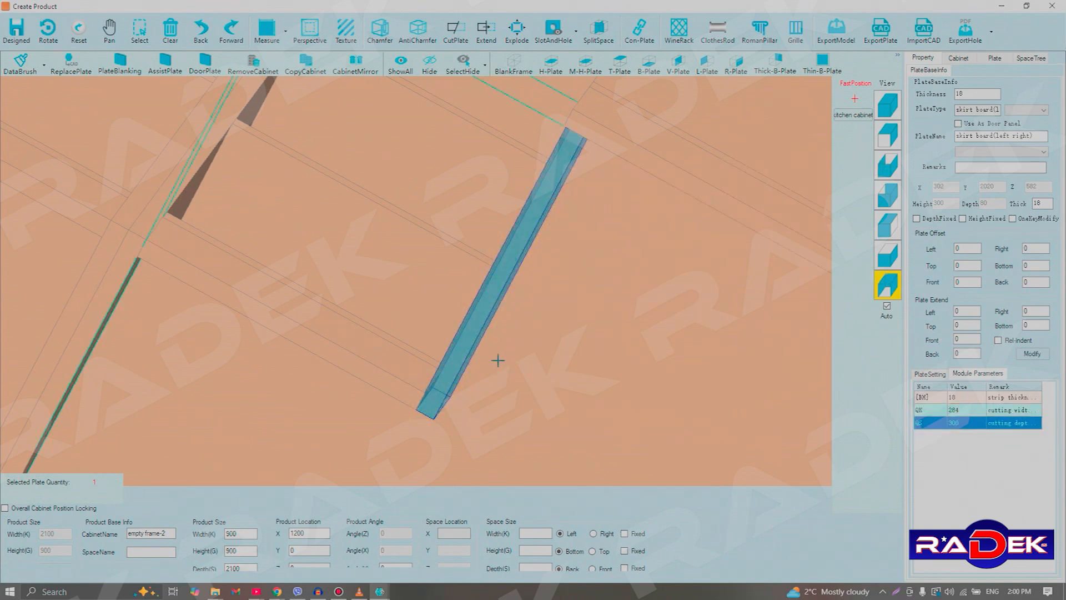
Examine the assembled wardrobe and the corner cabinet's skirting from the isometric, front and underside directions.
{"action": "scroll", "coordinate": [381, 381], "scroll_direction": "down", "scroll_amount": 2}
{"action": "scroll", "coordinate": [382, 380], "scroll_direction": "down", "scroll_amount": 6}
{"action": "left_click", "coordinate": [456, 168]}
{"action": "left_click", "coordinate": [543, 100]}
{"action": "left_click", "coordinate": [885, 113]}
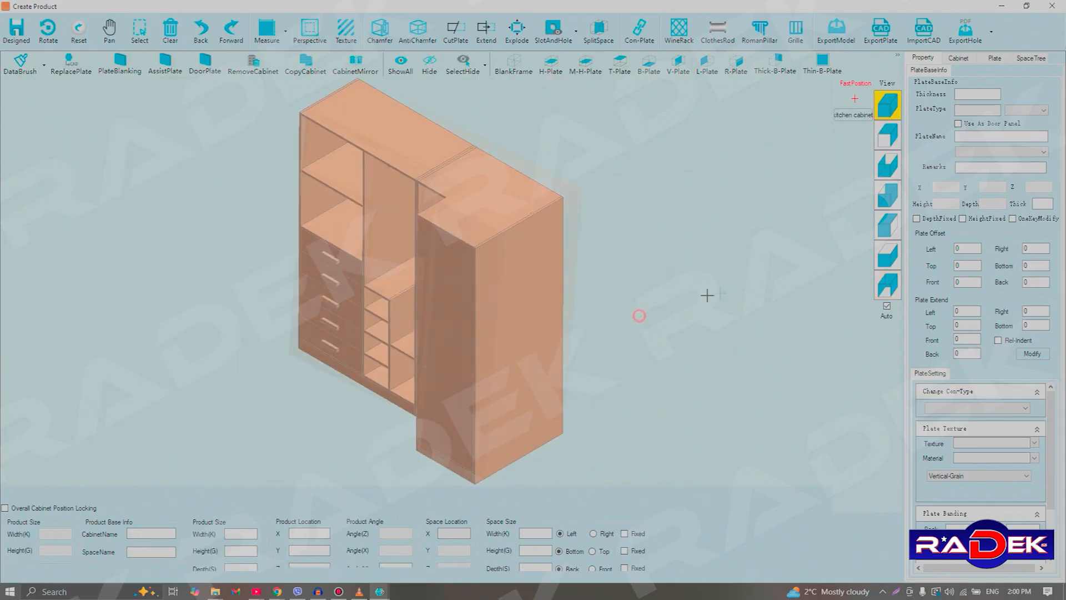
{"action": "left_click_drag", "start_coordinate": [639, 316], "coordinate": [861, 337]}
{"action": "left_click_drag", "start_coordinate": [214, 355], "coordinate": [138, 283]}
{"action": "left_click_drag", "start_coordinate": [681, 385], "coordinate": [659, 272]}
{"action": "left_click_drag", "start_coordinate": [196, 392], "coordinate": [247, 517]}
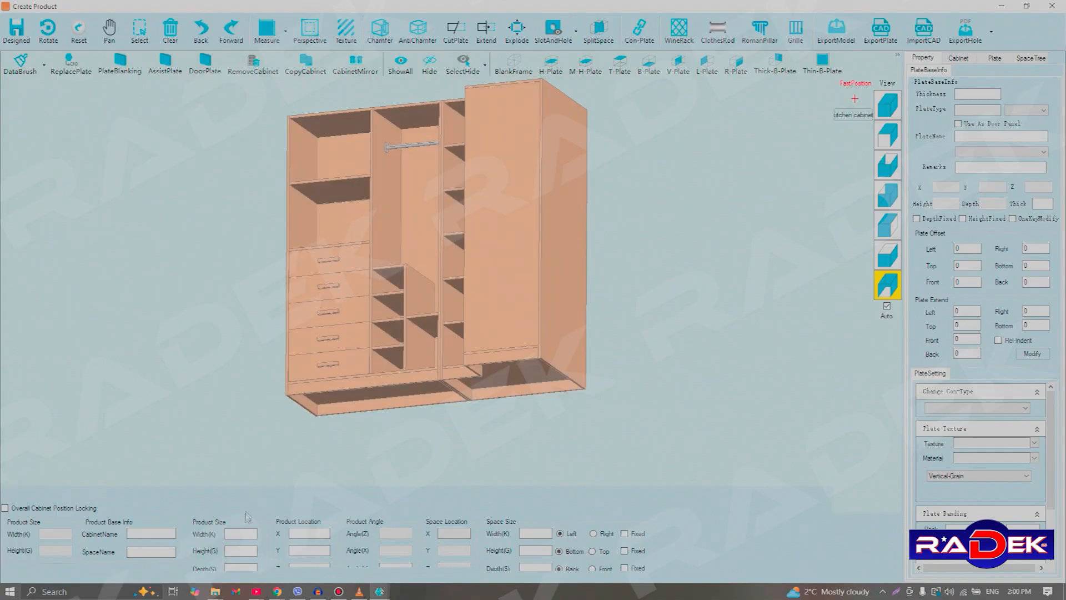
{"action": "left_click_drag", "start_coordinate": [262, 424], "coordinate": [274, 457]}
Add a blank frame 600 wide and 1200 deep against the corner cabinet's front sealing plate, with horizontal alignment set to Right.
{"action": "right_click", "coordinate": [701, 134]}
{"action": "left_click", "coordinate": [684, 136]}
{"action": "left_click", "coordinate": [494, 240]}
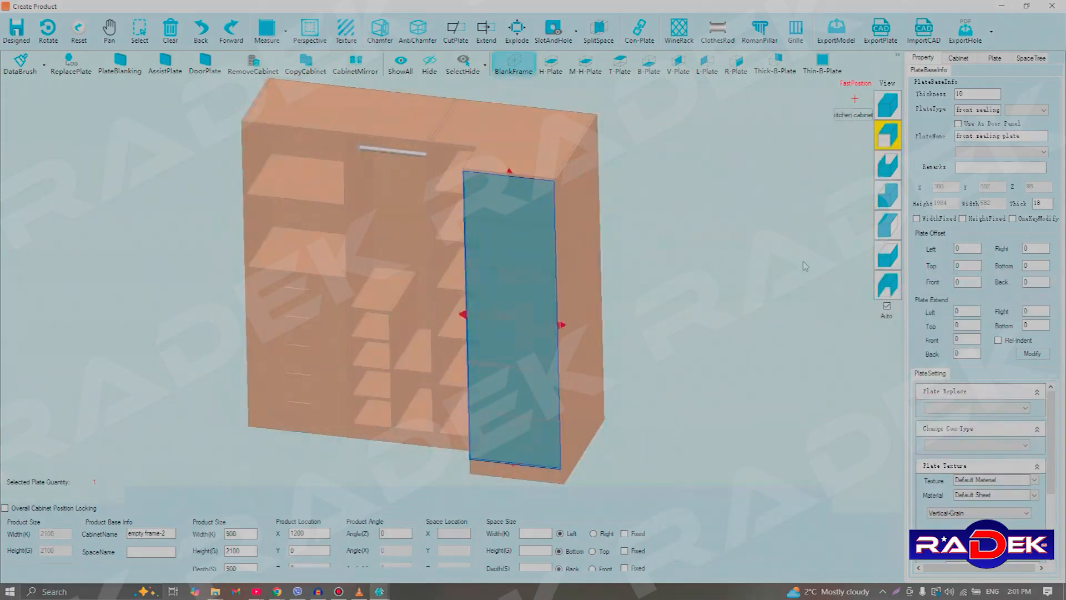
{"action": "left_click", "coordinate": [803, 262]}
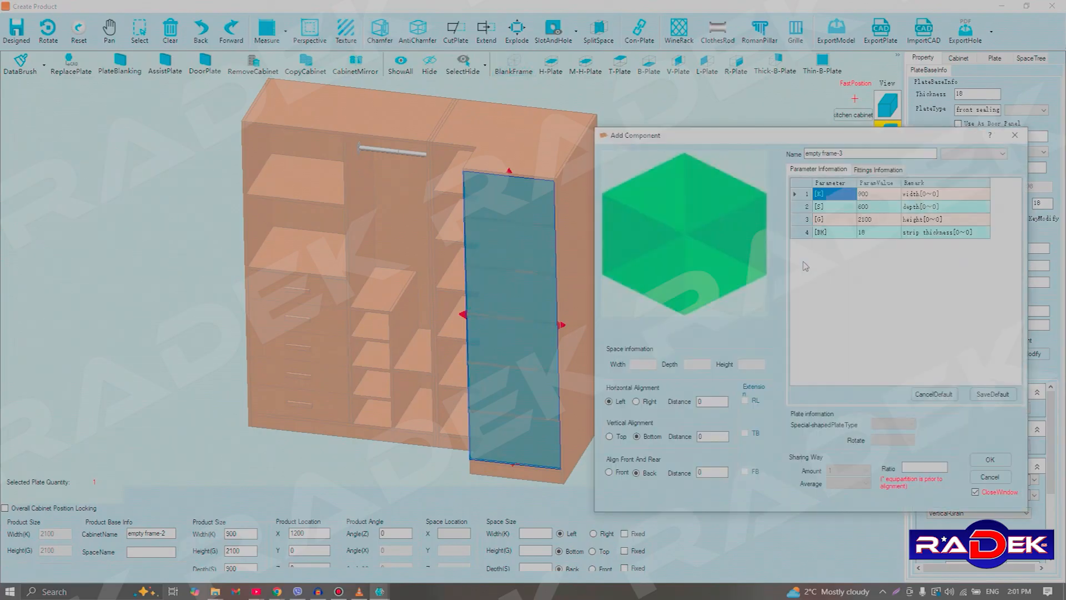
{"action": "double_click", "coordinate": [875, 194]}
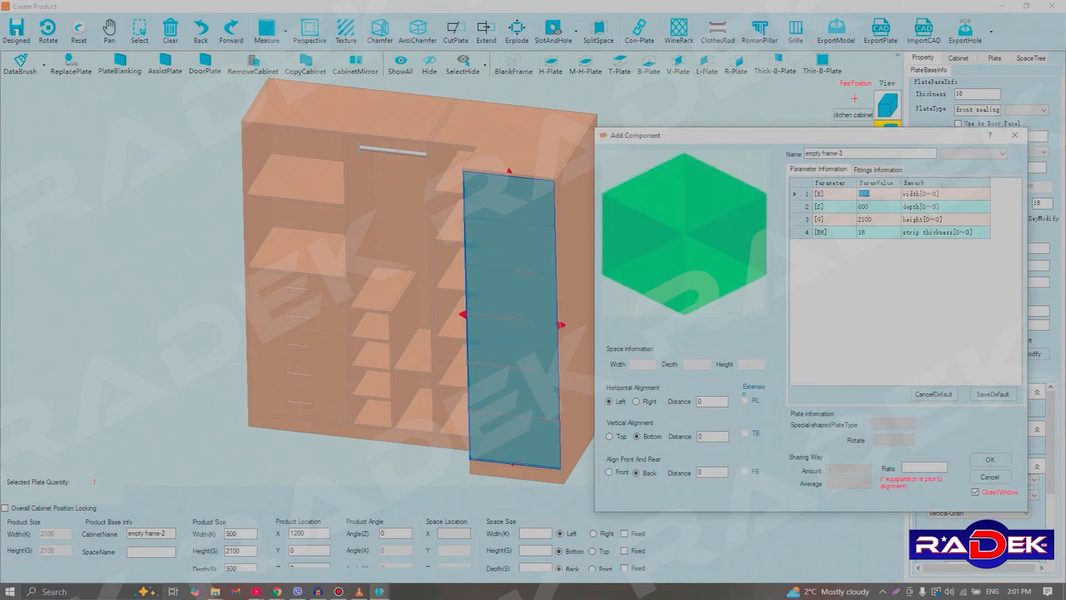
{"action": "double_click", "coordinate": [879, 205]}
{"action": "left_click", "coordinate": [637, 401]}
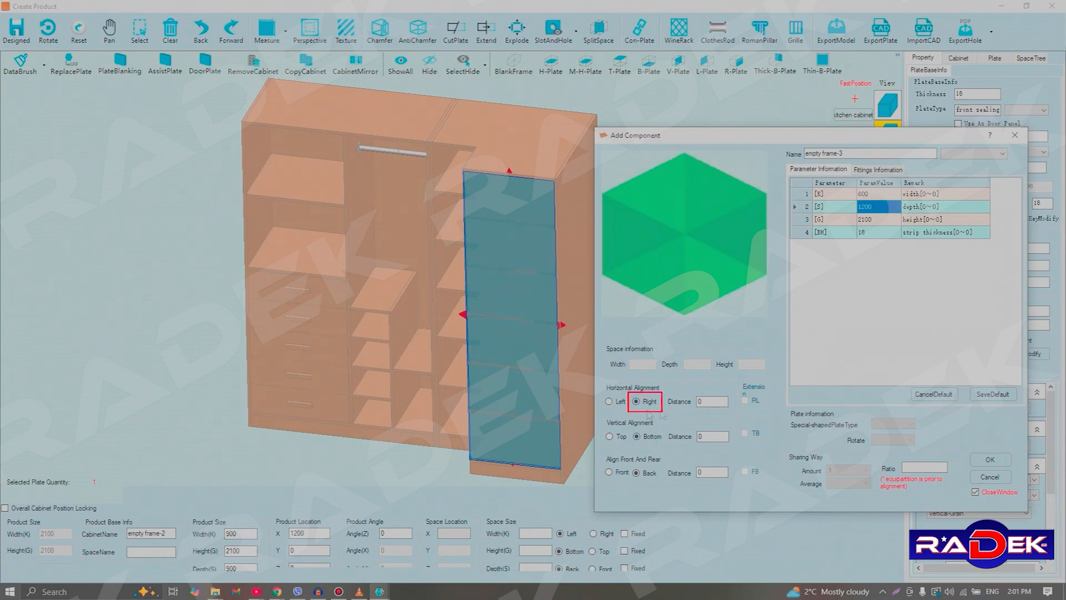
{"action": "left_click", "coordinate": [990, 459]}
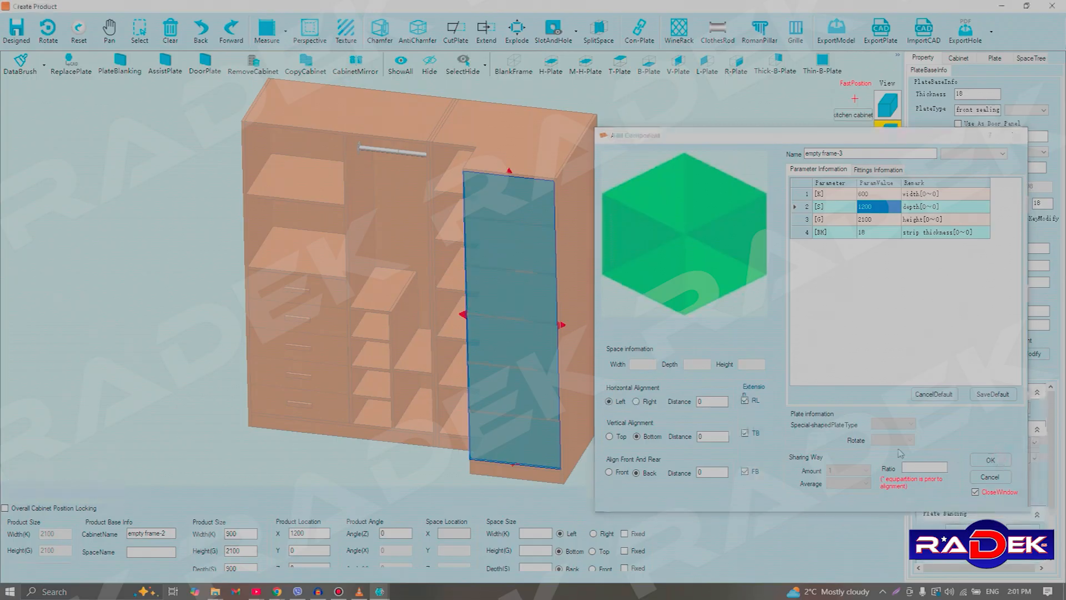
Try to add a right plate to the new blank frame from the front orientation, and undo it.
{"action": "left_click", "coordinate": [689, 168]}
{"action": "scroll", "coordinate": [547, 239], "scroll_direction": "down", "scroll_amount": 3}
{"action": "scroll", "coordinate": [504, 234], "scroll_direction": "up", "scroll_amount": 4}
{"action": "left_click", "coordinate": [535, 319]}
{"action": "scroll", "coordinate": [577, 277], "scroll_direction": "down", "scroll_amount": 3}
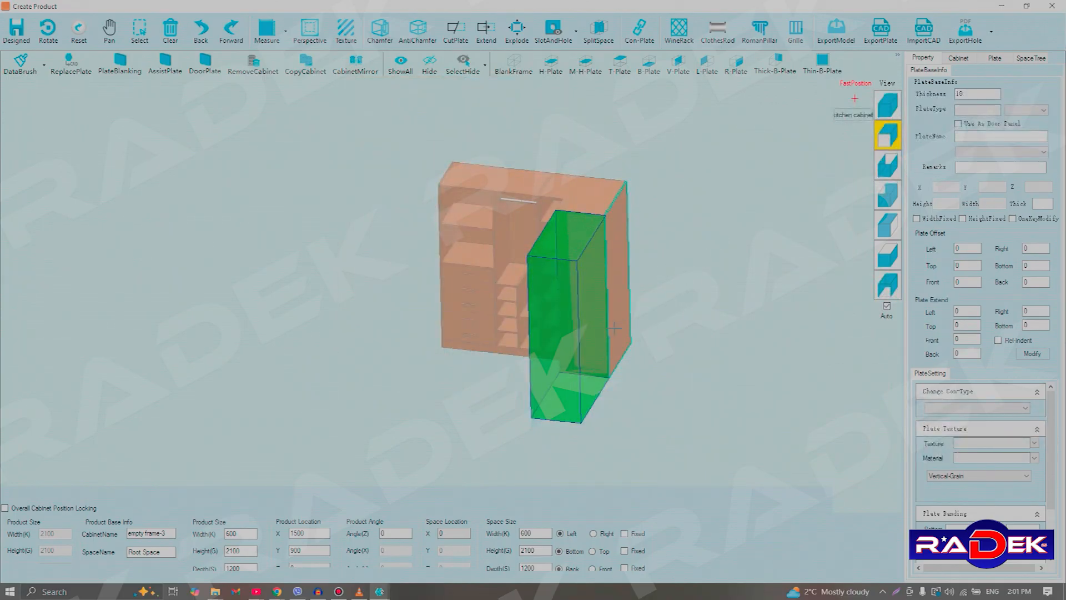
{"action": "scroll", "coordinate": [595, 350], "scroll_direction": "up", "scroll_amount": 2}
{"action": "left_click", "coordinate": [556, 399]}
{"action": "left_click", "coordinate": [571, 396]}
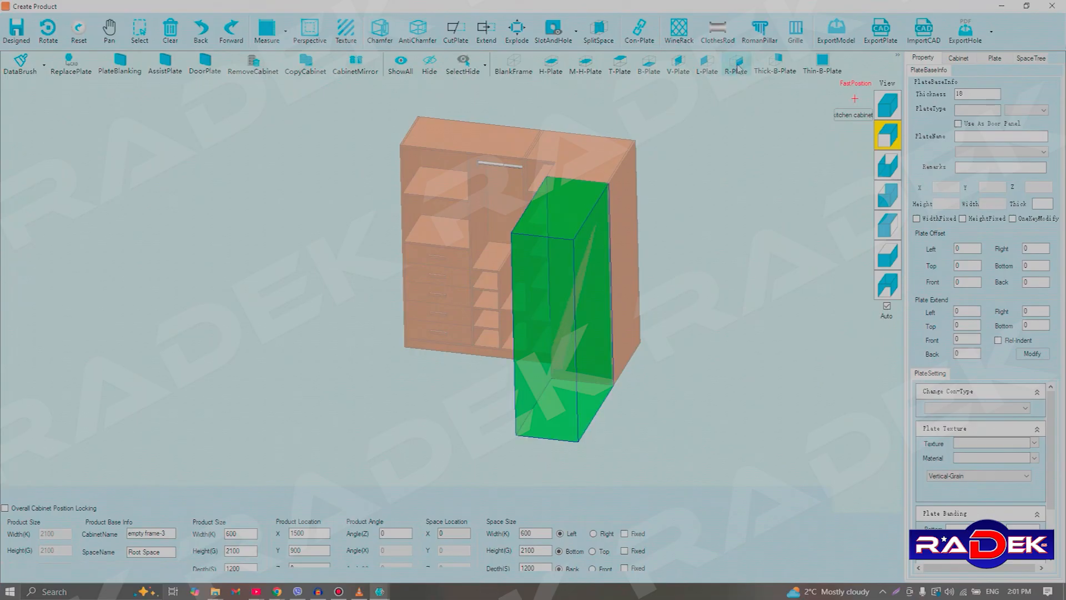
{"action": "left_click", "coordinate": [738, 66]}
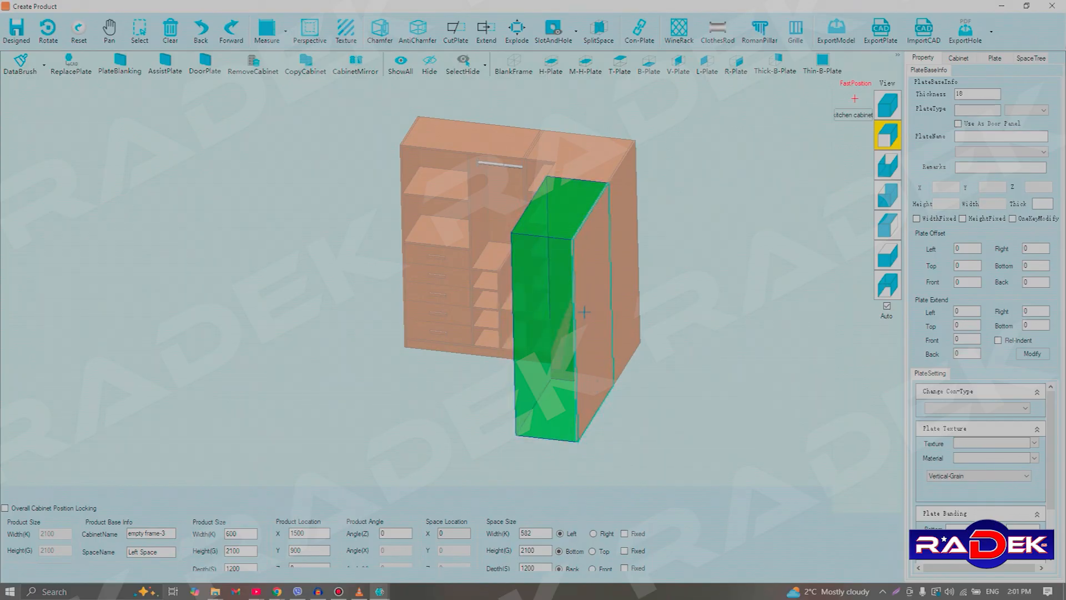
{"action": "key", "text": "ctrl+z"}
Working from the side orientation, add right, left, top and bottom plates to the new blank frame.
{"action": "left_click", "coordinate": [669, 217]}
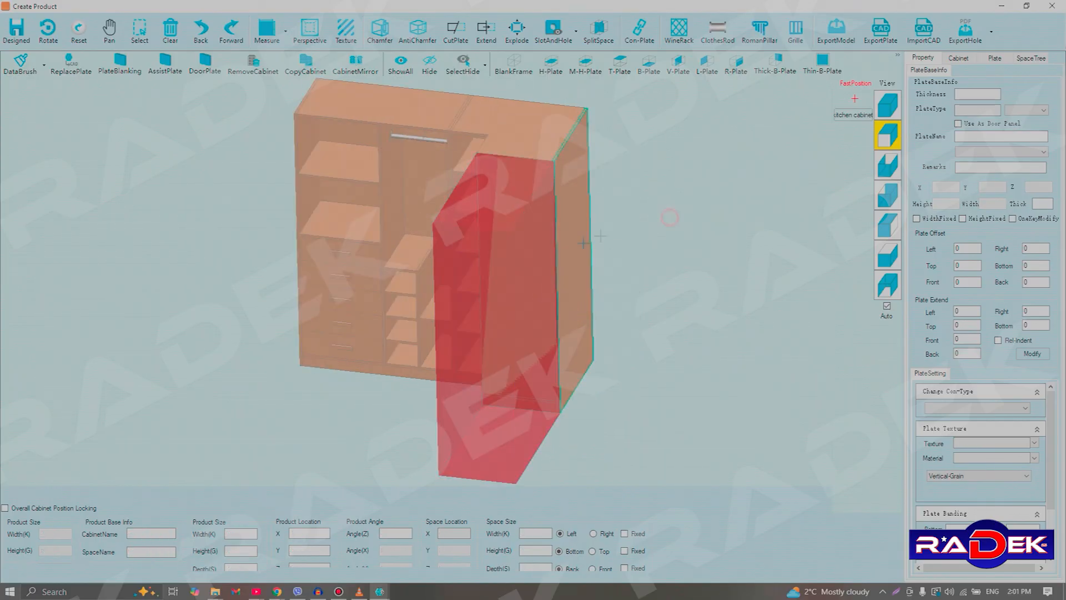
{"action": "left_click", "coordinate": [520, 285]}
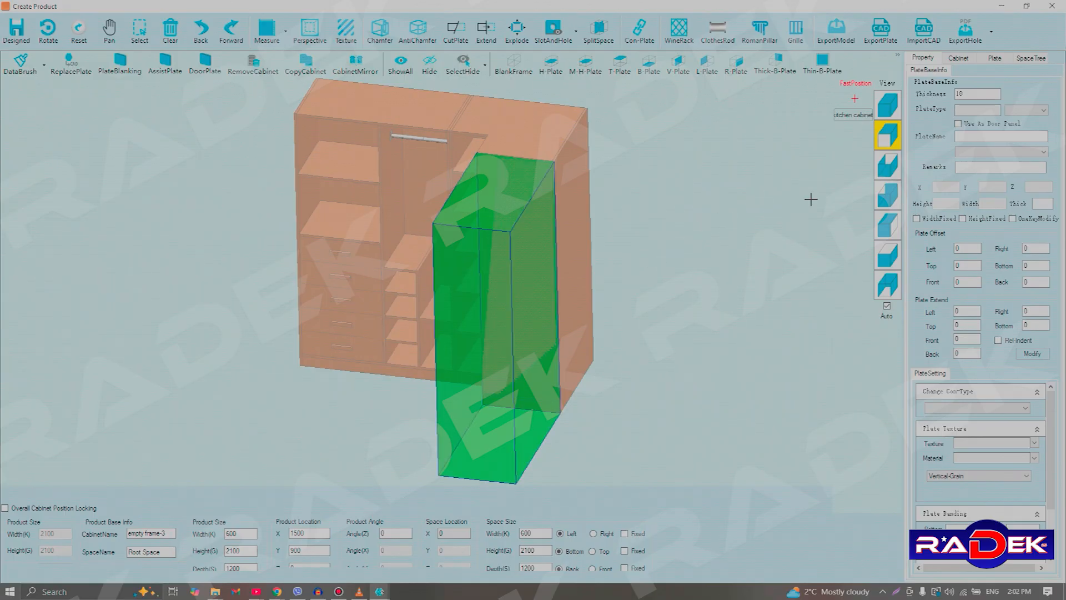
{"action": "left_click", "coordinate": [888, 197]}
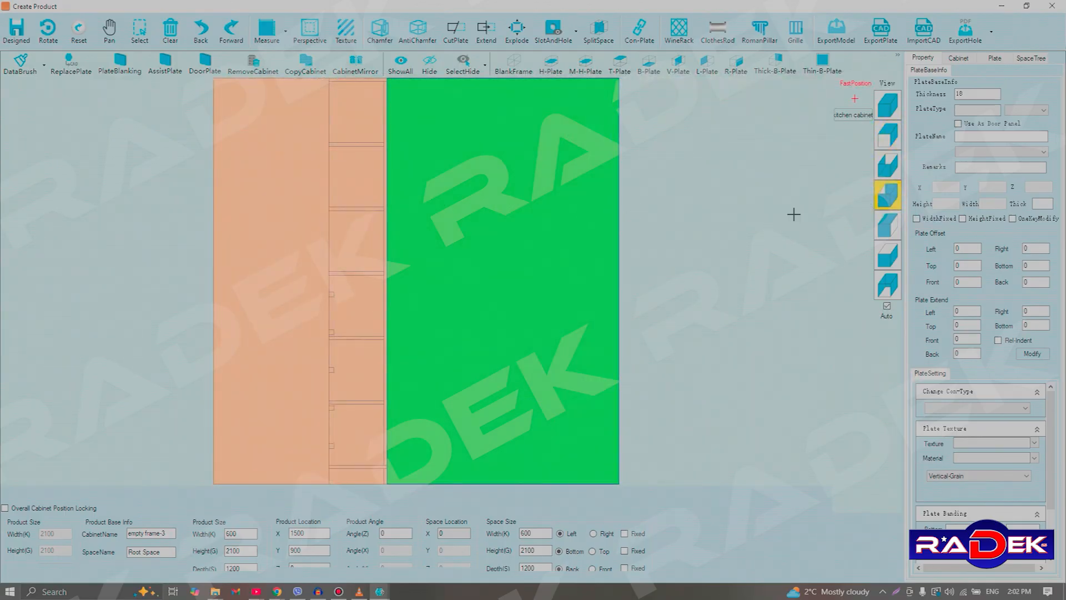
{"action": "left_click", "coordinate": [698, 207]}
{"action": "left_click", "coordinate": [526, 204]}
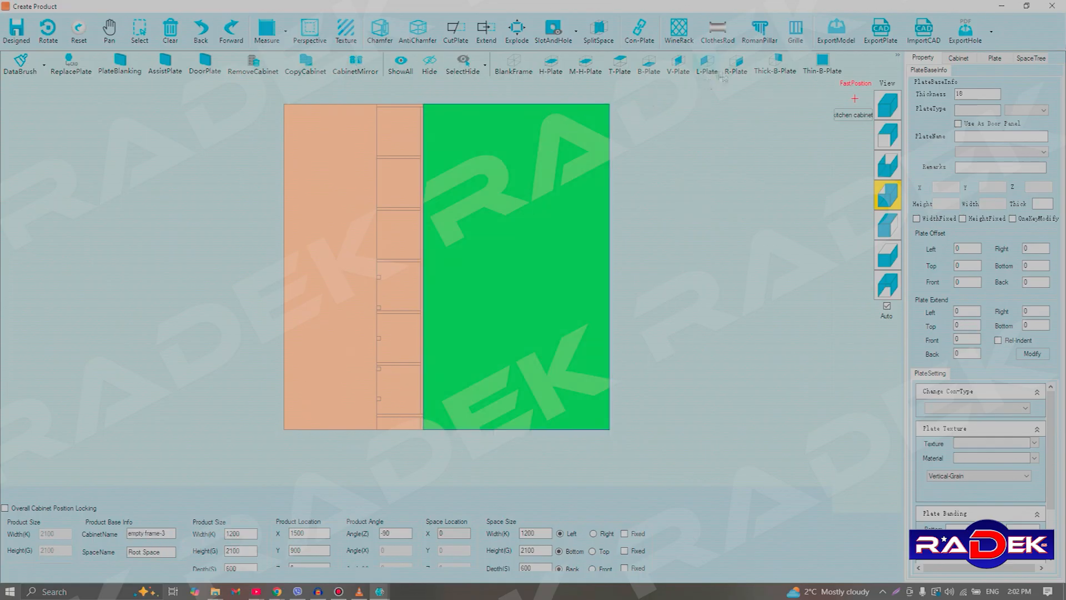
{"action": "left_click", "coordinate": [736, 62]}
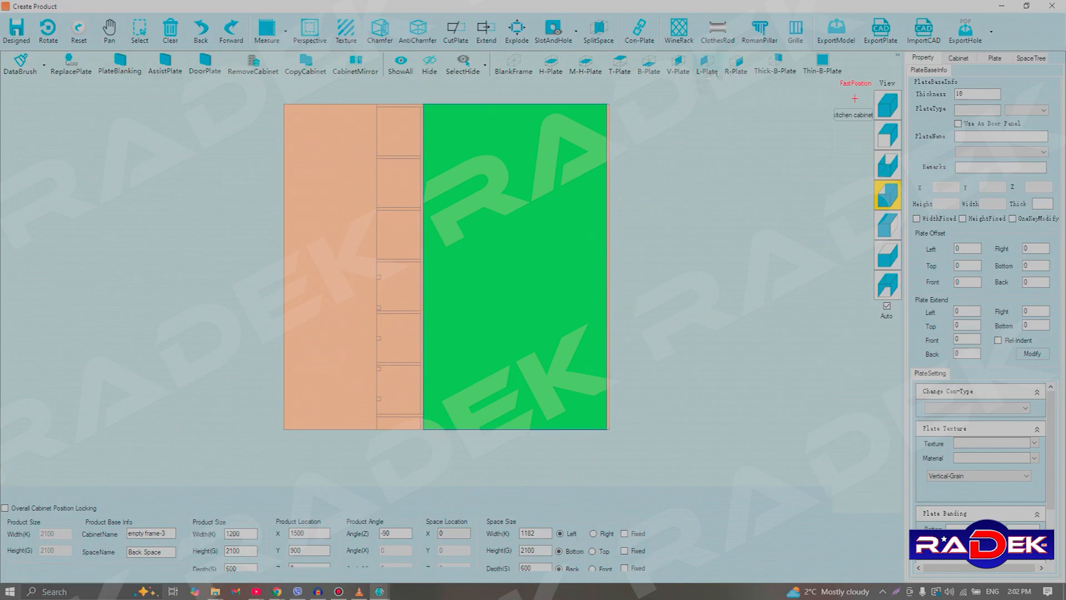
{"action": "left_click", "coordinate": [712, 72]}
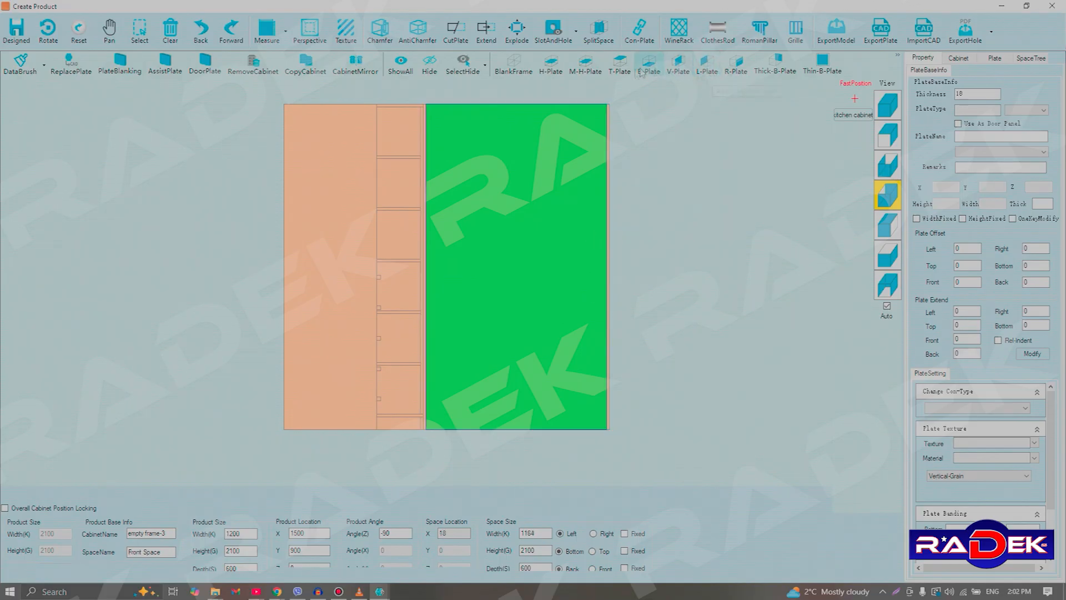
{"action": "left_click", "coordinate": [620, 62]}
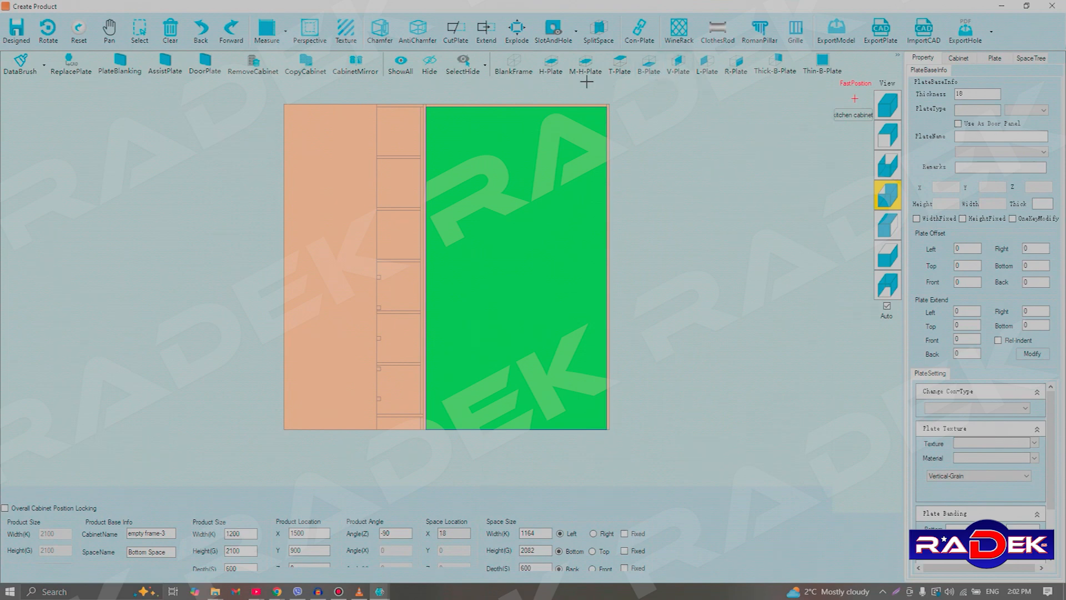
{"action": "left_click", "coordinate": [652, 70]}
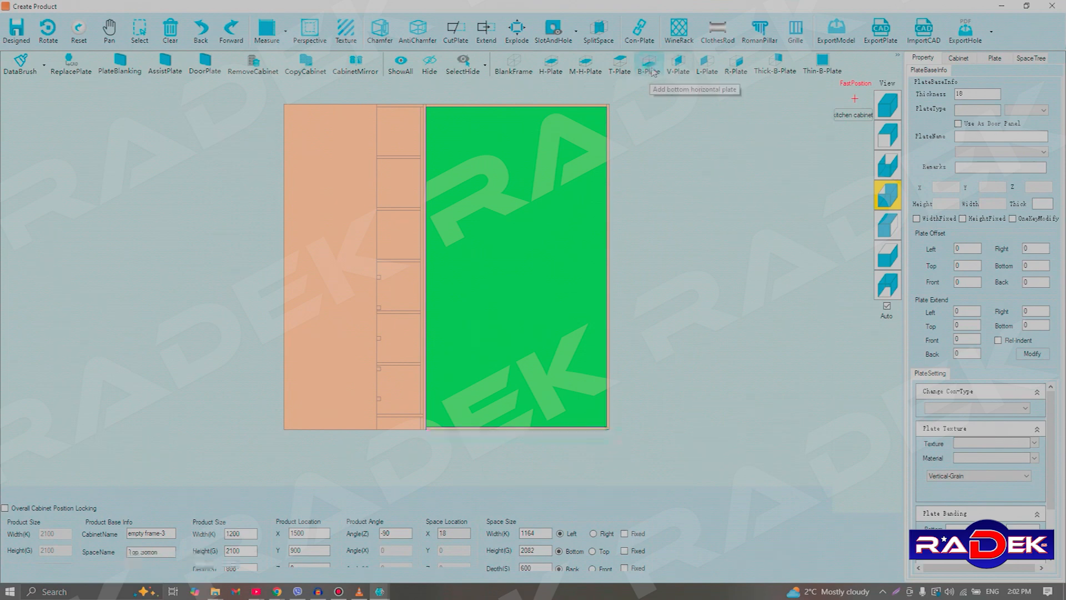
Raise the new cabinet's bottom plate by setting the clearance above it to 1984.
{"action": "left_click", "coordinate": [672, 307]}
{"action": "scroll", "coordinate": [469, 436], "scroll_direction": "up", "scroll_amount": 2}
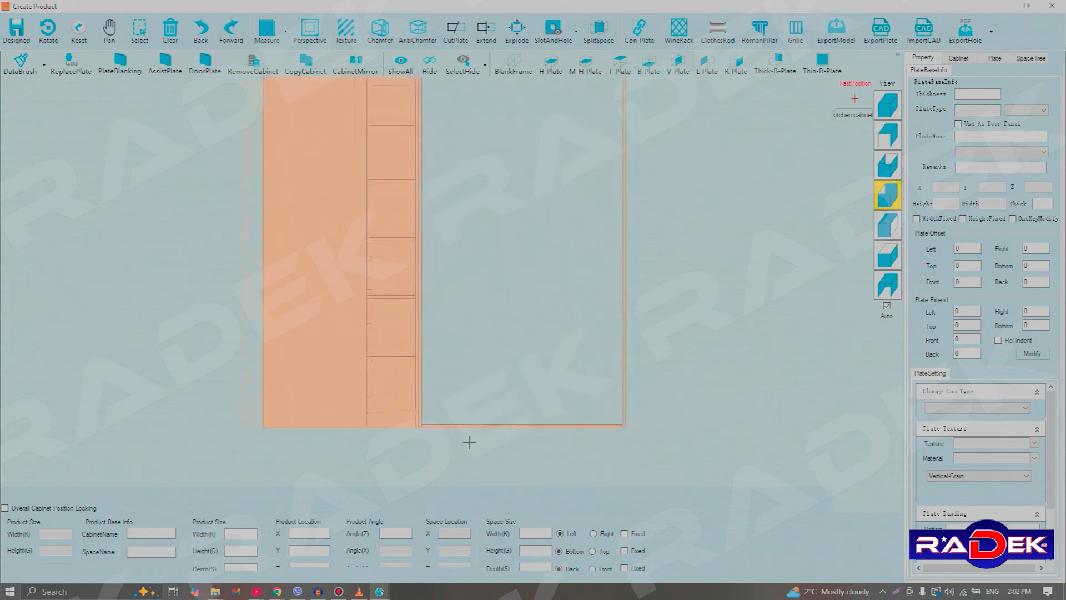
{"action": "left_click", "coordinate": [497, 427]}
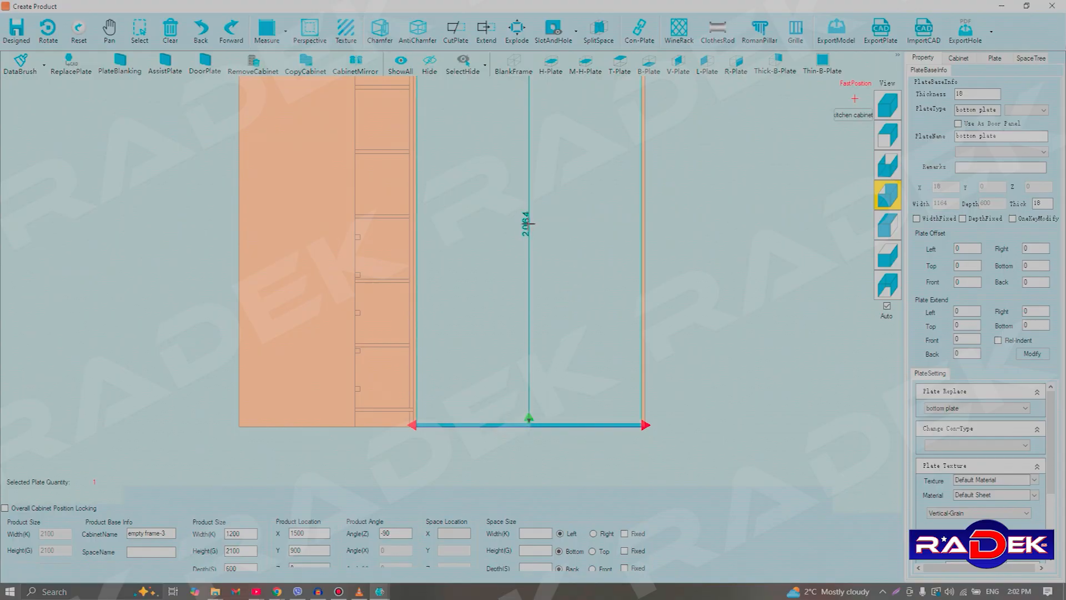
{"action": "left_click", "coordinate": [527, 225]}
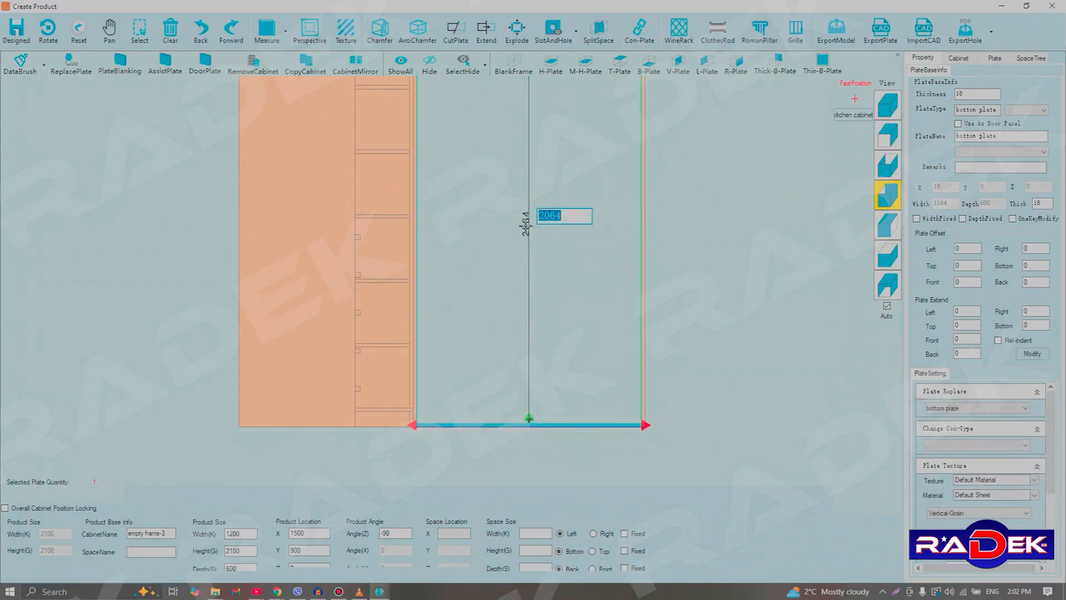
{"action": "type", "text": "1984"}
{"action": "key", "text": "Return"}
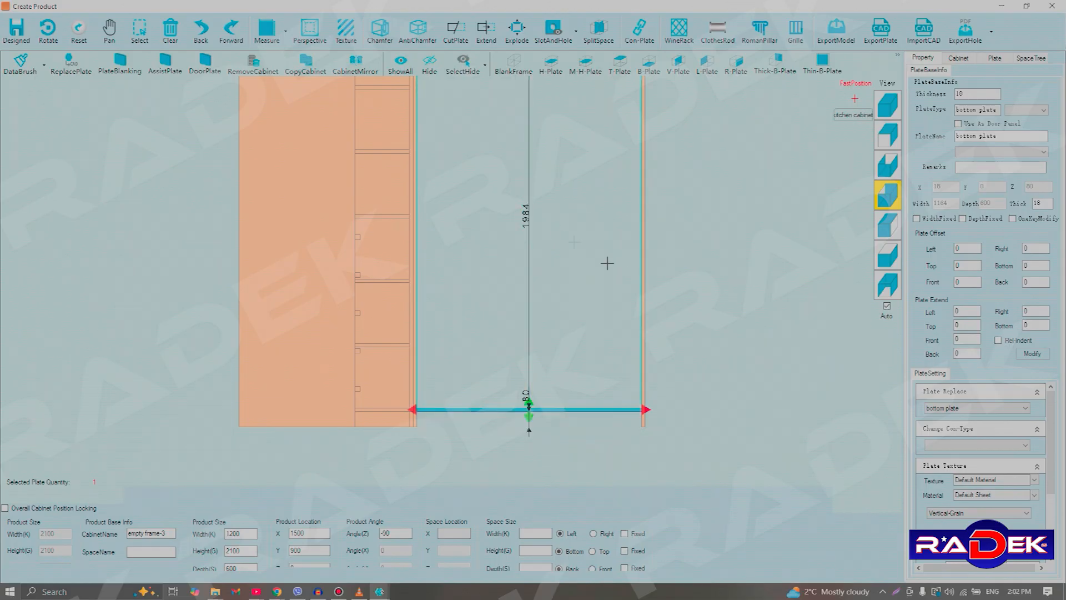
Add a thin back plate to the space above the new cabinet's bottom plate.
{"action": "left_click", "coordinate": [550, 264]}
{"action": "left_click", "coordinate": [516, 240]}
{"action": "scroll", "coordinate": [516, 239], "scroll_direction": "down", "scroll_amount": 2}
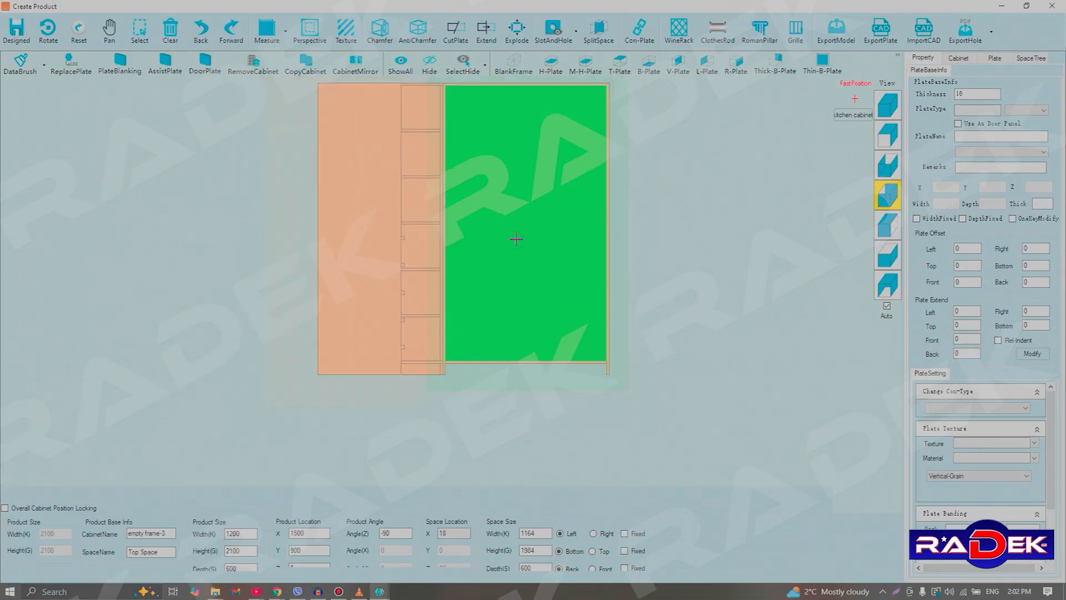
{"action": "left_click", "coordinate": [824, 64]}
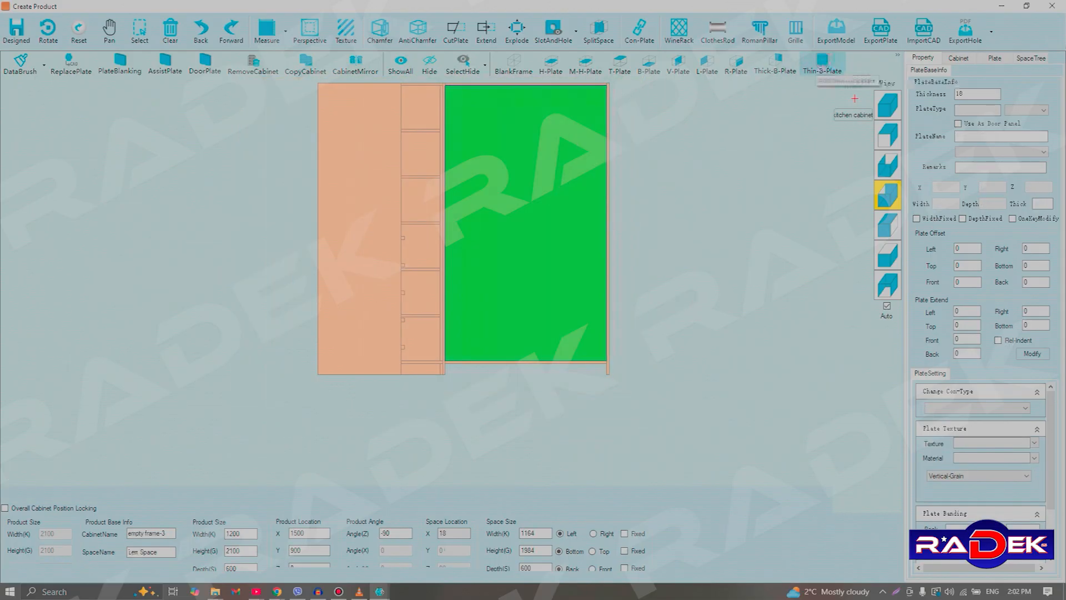
{"action": "left_click", "coordinate": [699, 225]}
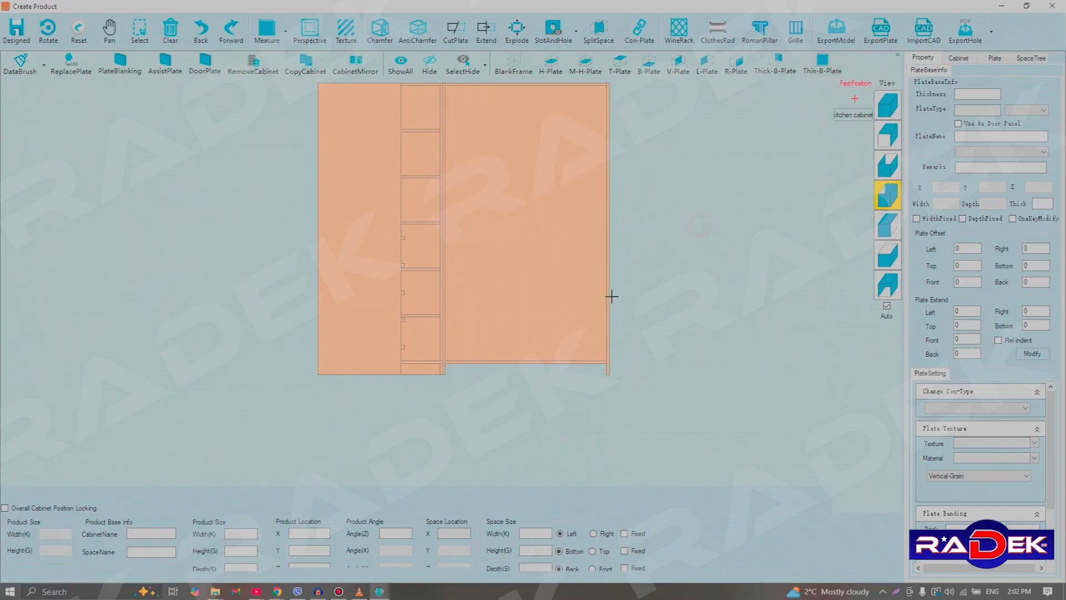
Insert a back brace and a front brace from the common brace library into the space under the new cabinet's bottom plate.
{"action": "left_click", "coordinate": [507, 368]}
{"action": "left_click", "coordinate": [991, 57]}
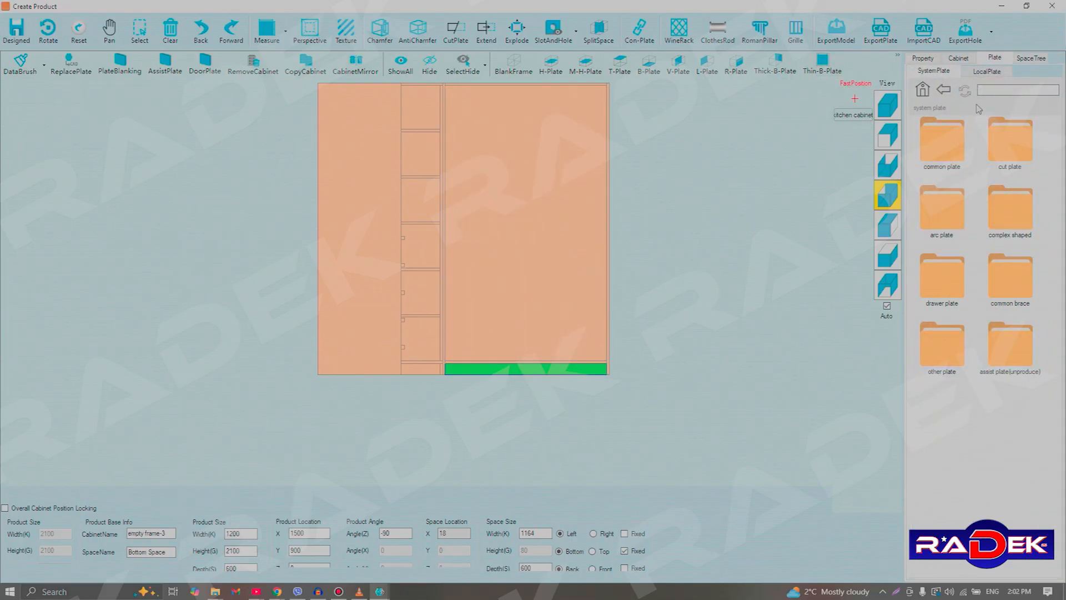
{"action": "double_click", "coordinate": [1019, 274]}
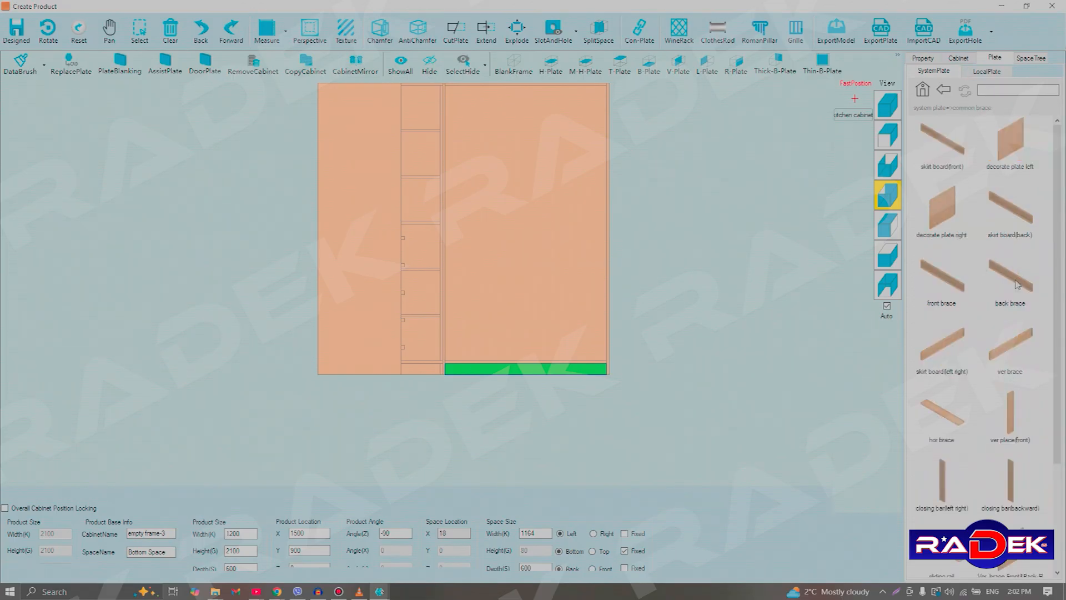
{"action": "left_click", "coordinate": [1018, 284]}
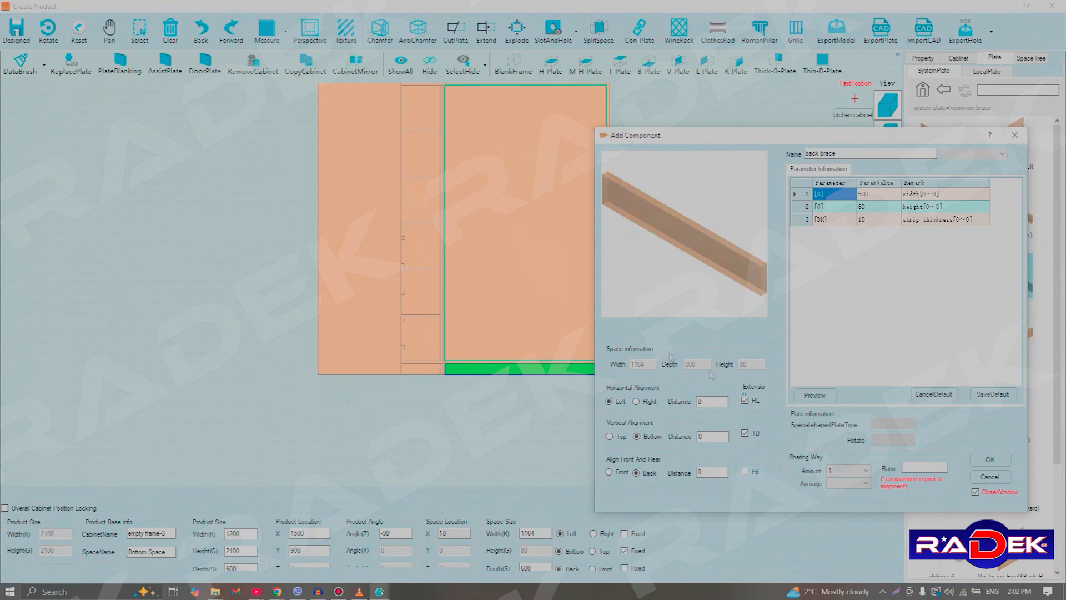
{"action": "left_click", "coordinate": [990, 460]}
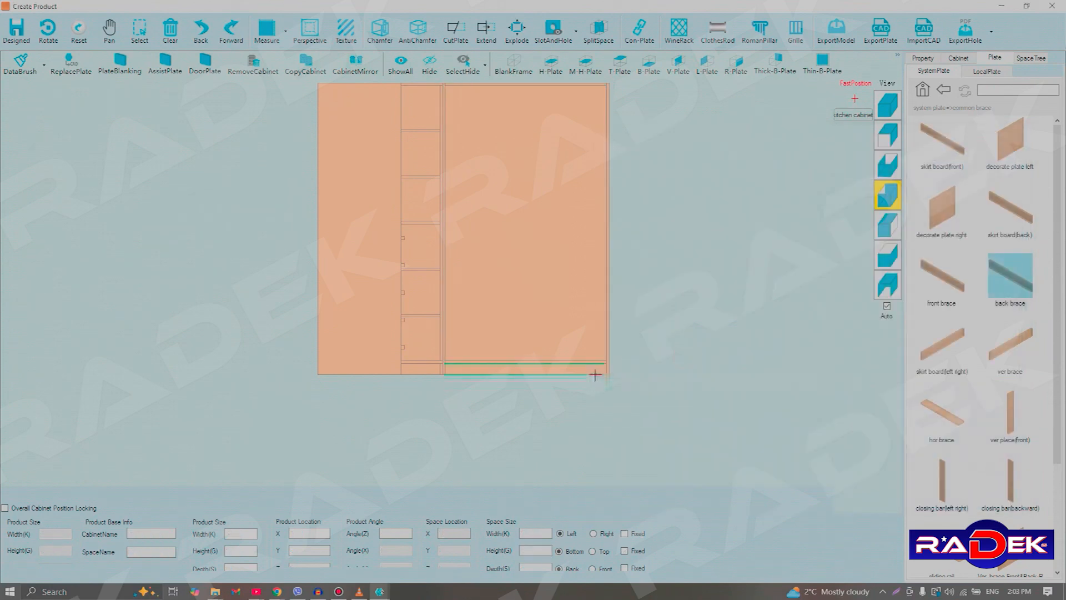
{"action": "left_click", "coordinate": [946, 278]}
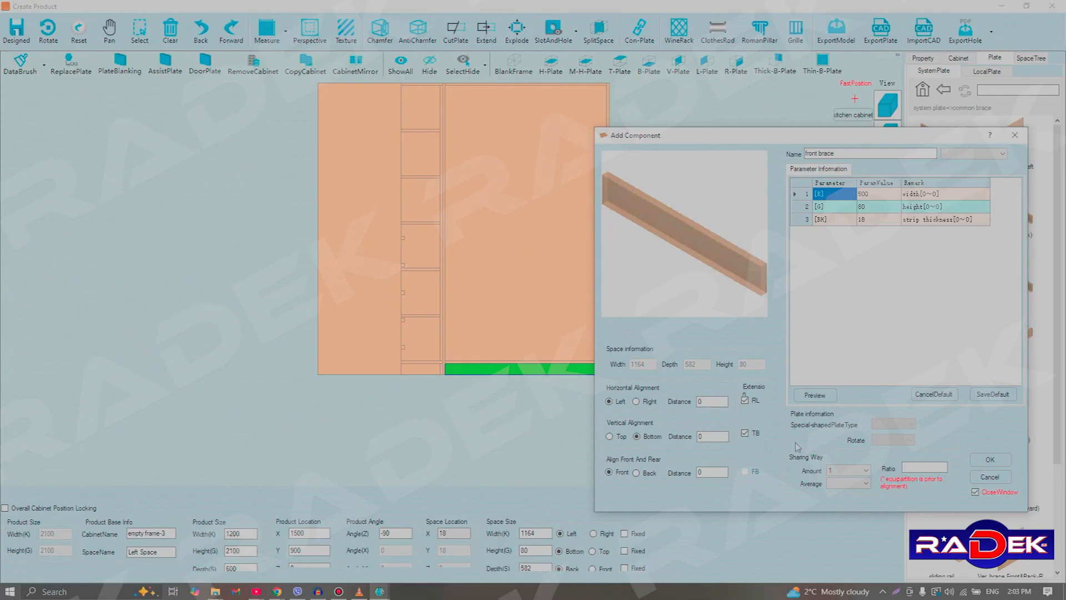
{"action": "left_click", "coordinate": [981, 465]}
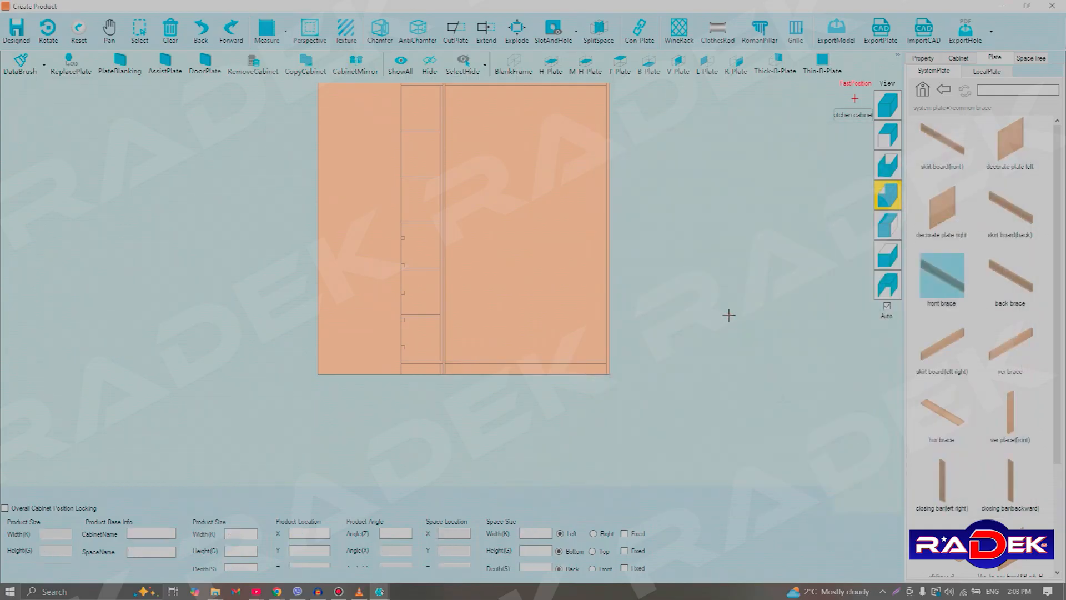
Start adding a two-door swing door set to the space above the third cabinet's bottom plate.
{"action": "middle_click_drag", "start_coordinate": [760, 209], "coordinate": [530, 282]}
{"action": "scroll", "coordinate": [397, 177], "scroll_direction": "down", "scroll_amount": 7}
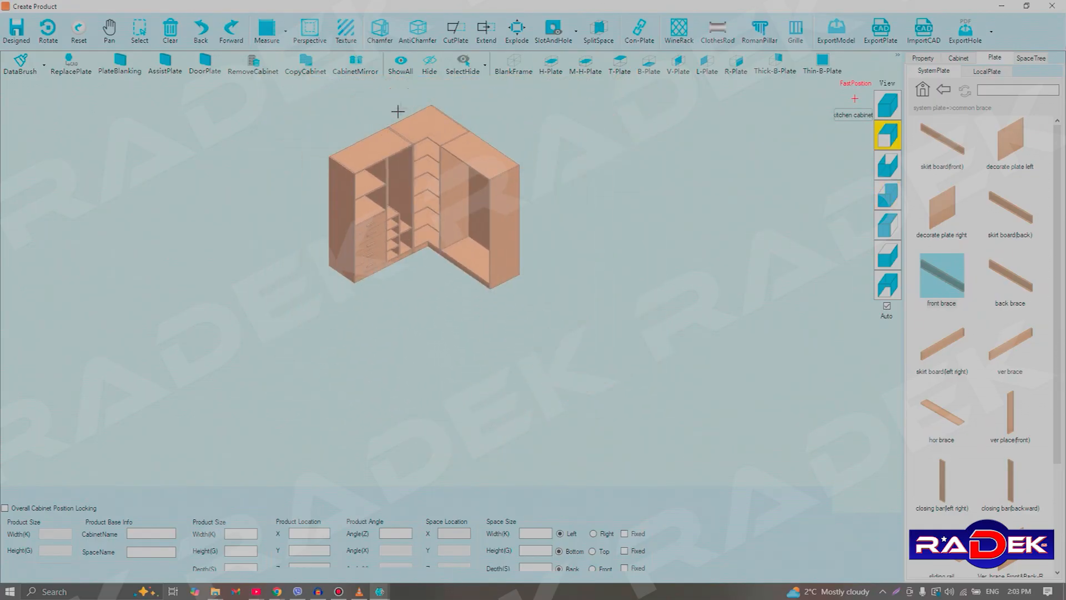
{"action": "scroll", "coordinate": [398, 110], "scroll_direction": "up", "scroll_amount": 5}
{"action": "scroll", "coordinate": [478, 230], "scroll_direction": "up", "scroll_amount": 2}
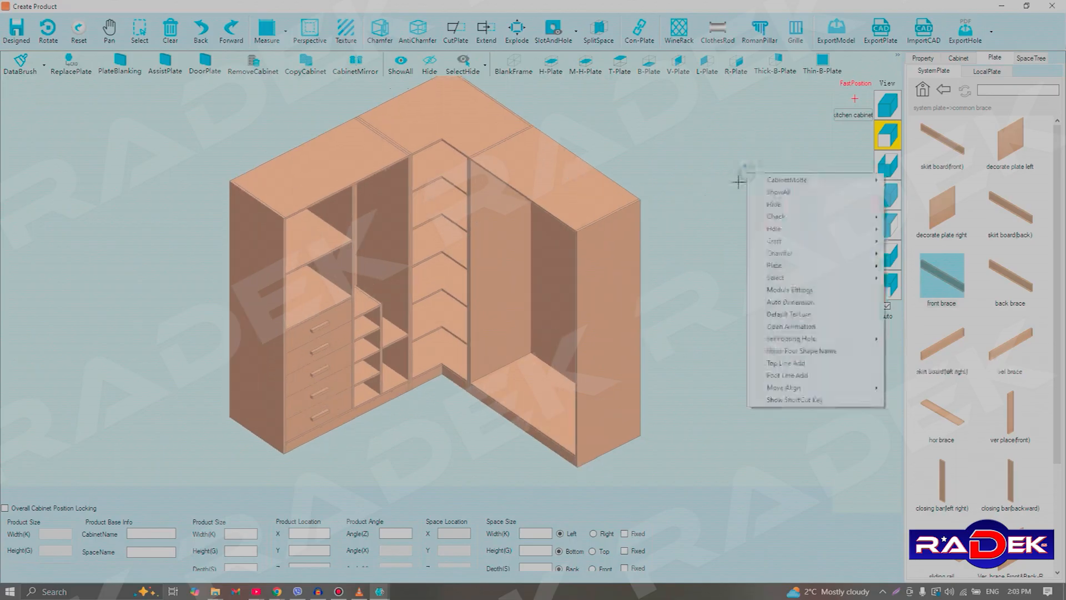
{"action": "left_click", "coordinate": [527, 279]}
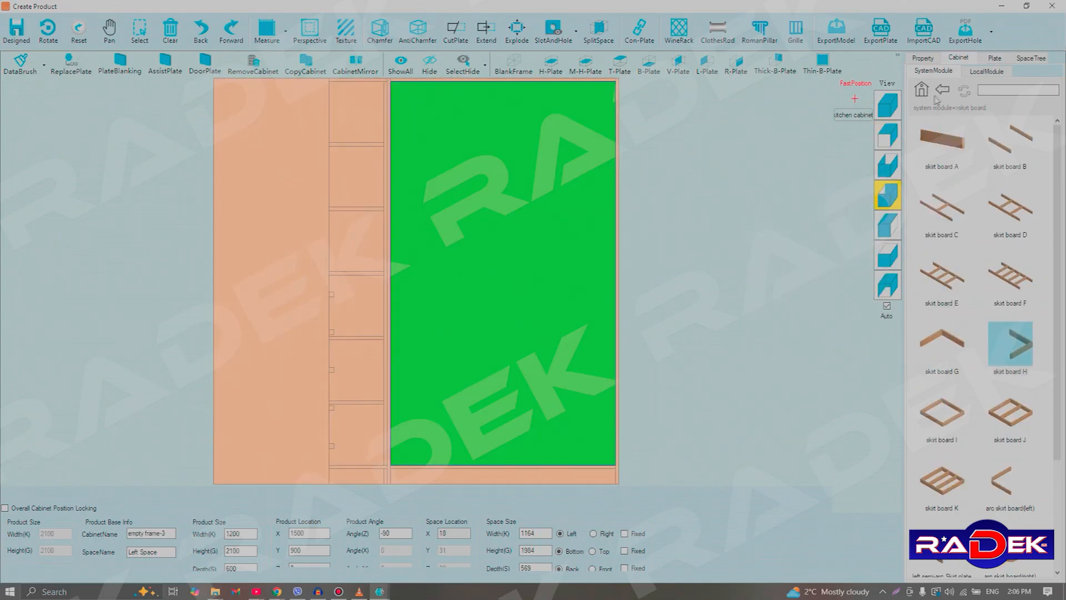
{"action": "left_click", "coordinate": [939, 92]}
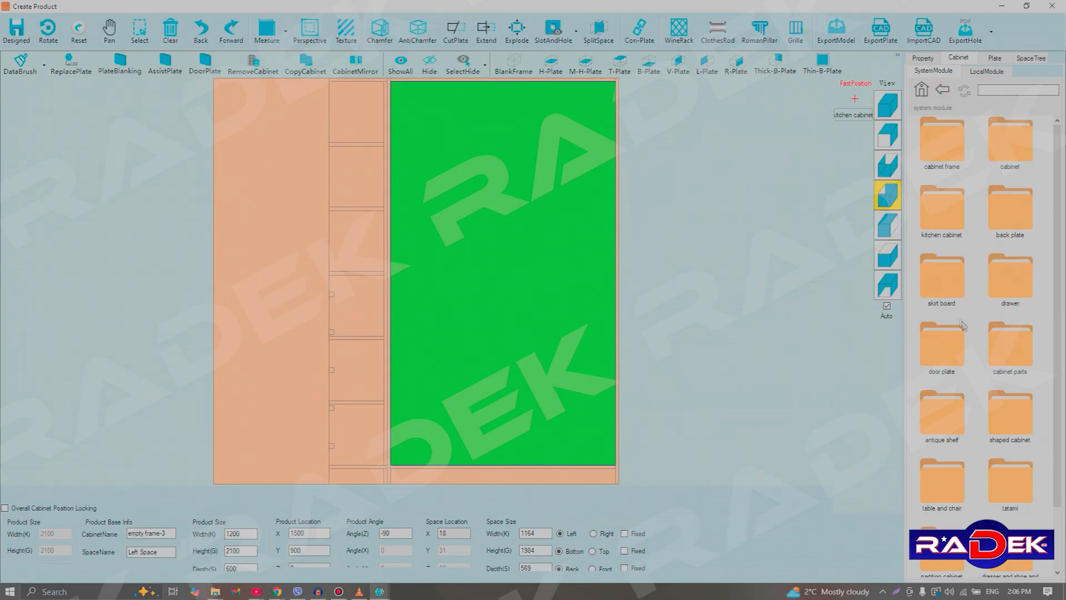
{"action": "double_click", "coordinate": [954, 355]}
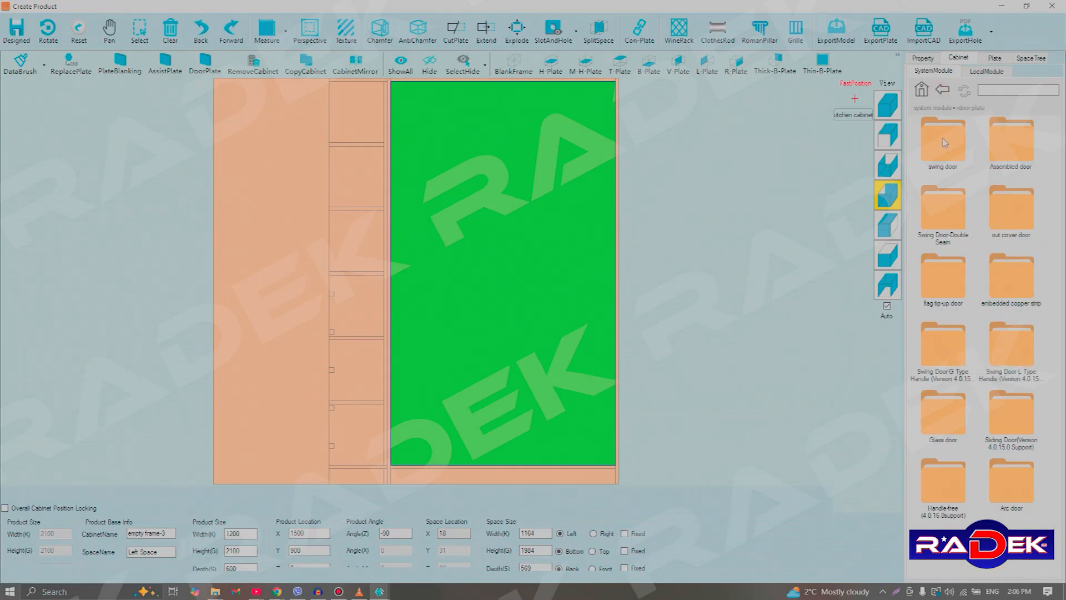
{"action": "double_click", "coordinate": [960, 151]}
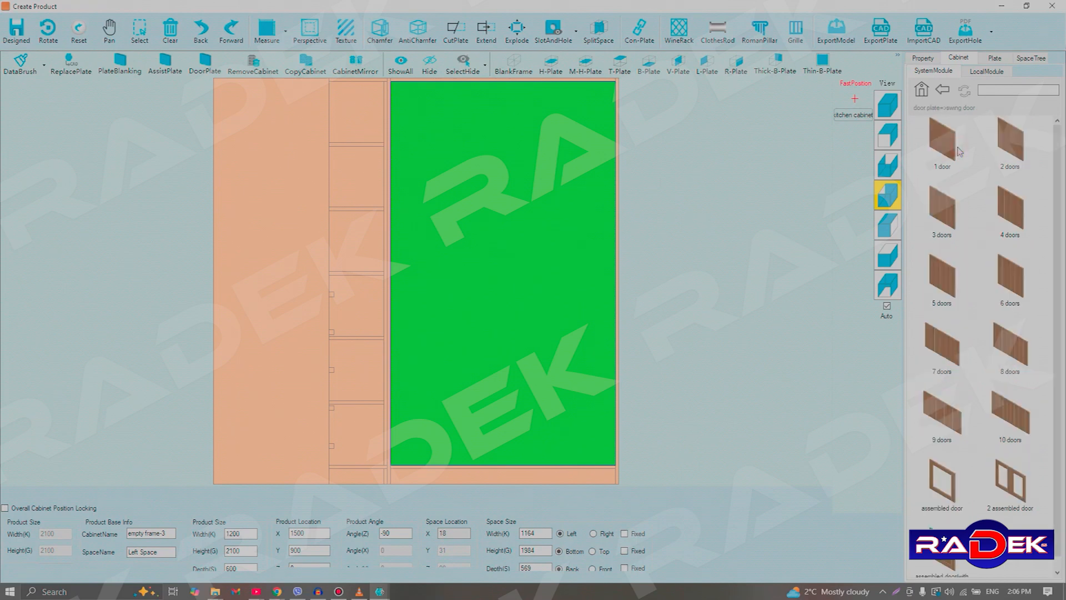
{"action": "left_click", "coordinate": [1018, 150]}
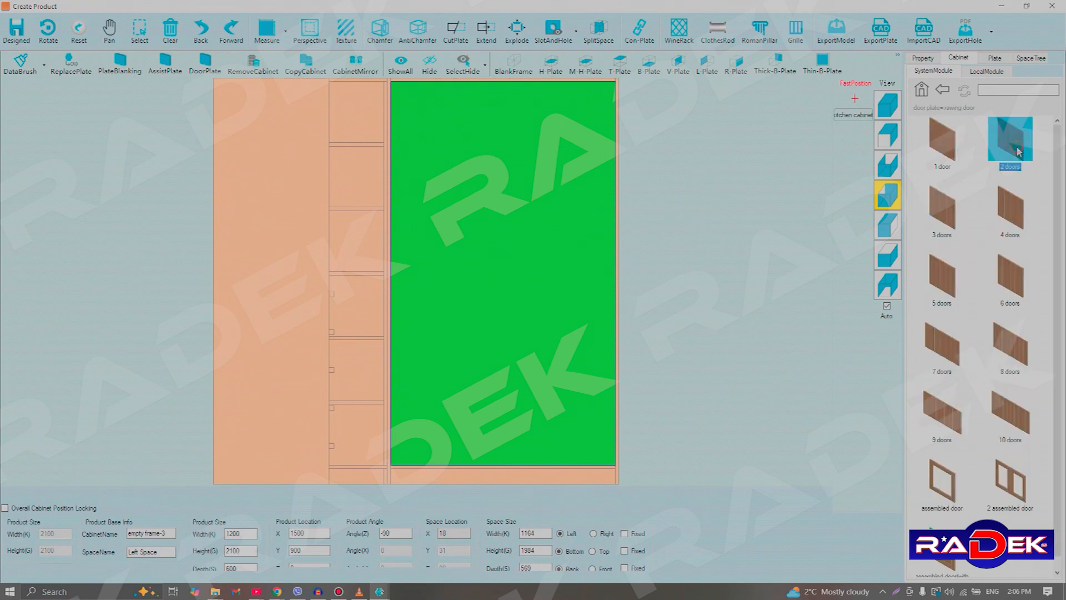
{"action": "double_click", "coordinate": [1024, 148]}
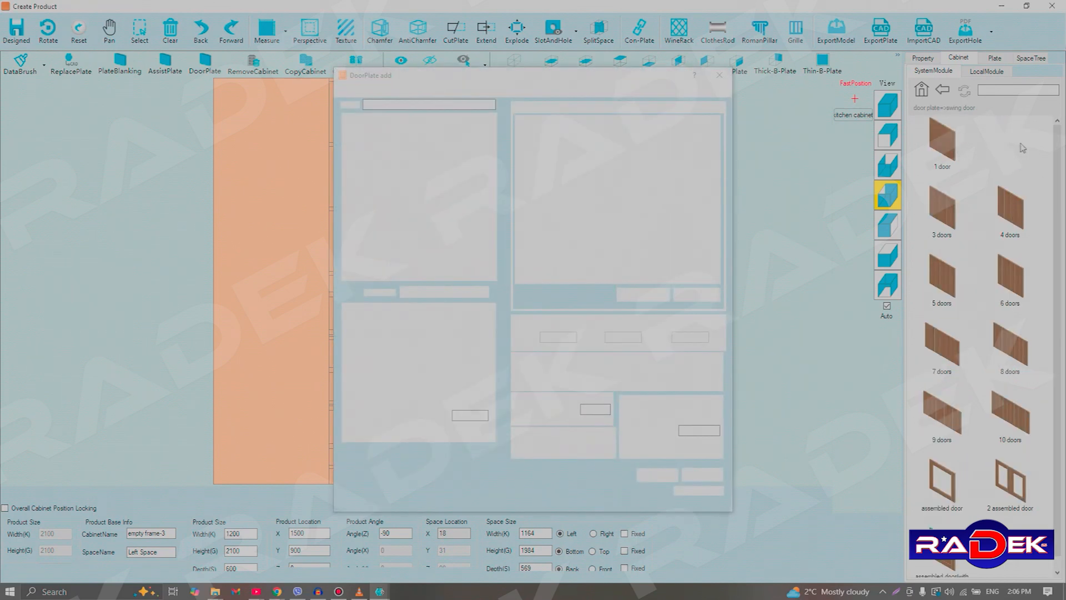
{"action": "left_click_drag", "start_coordinate": [517, 76], "coordinate": [835, 73]}
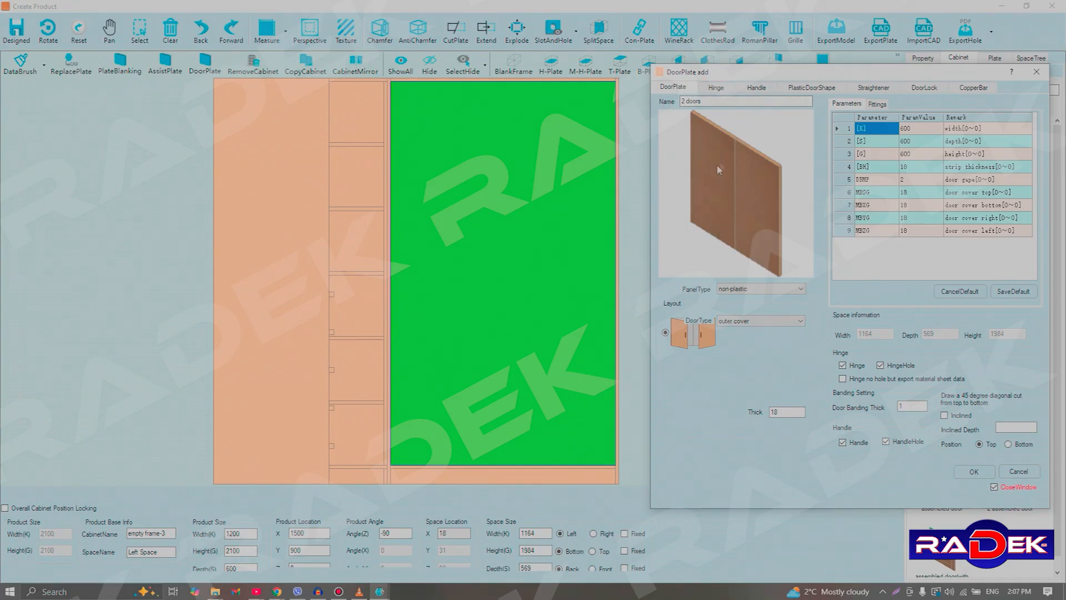
Examine the doors' hinge and handle settings, trying the RightMiddle handle datum point before restoring LeftMiddle.
{"action": "left_click", "coordinate": [711, 89]}
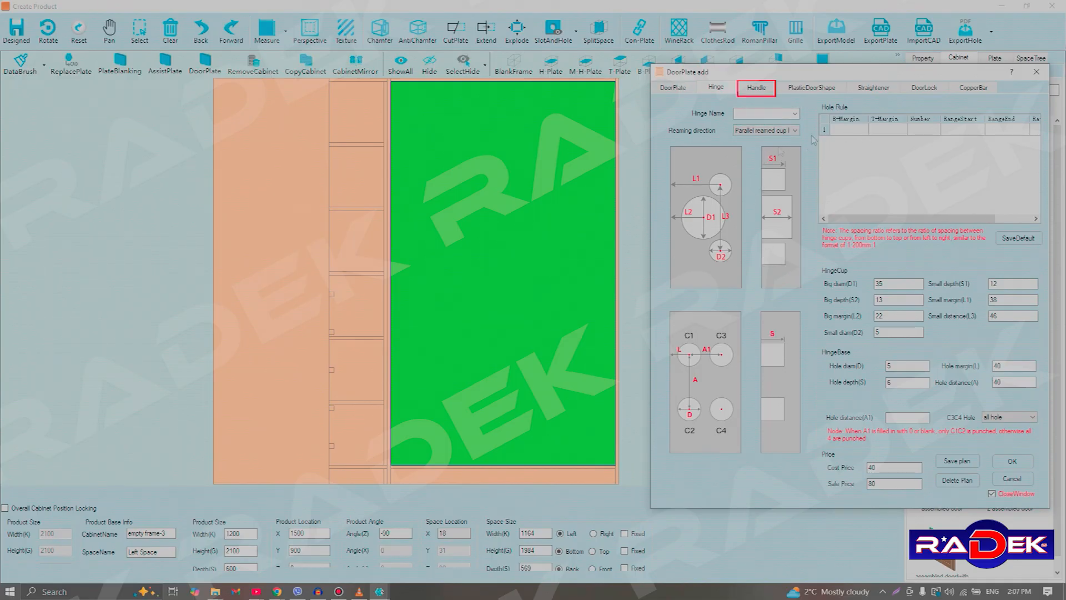
{"action": "left_click", "coordinate": [760, 89]}
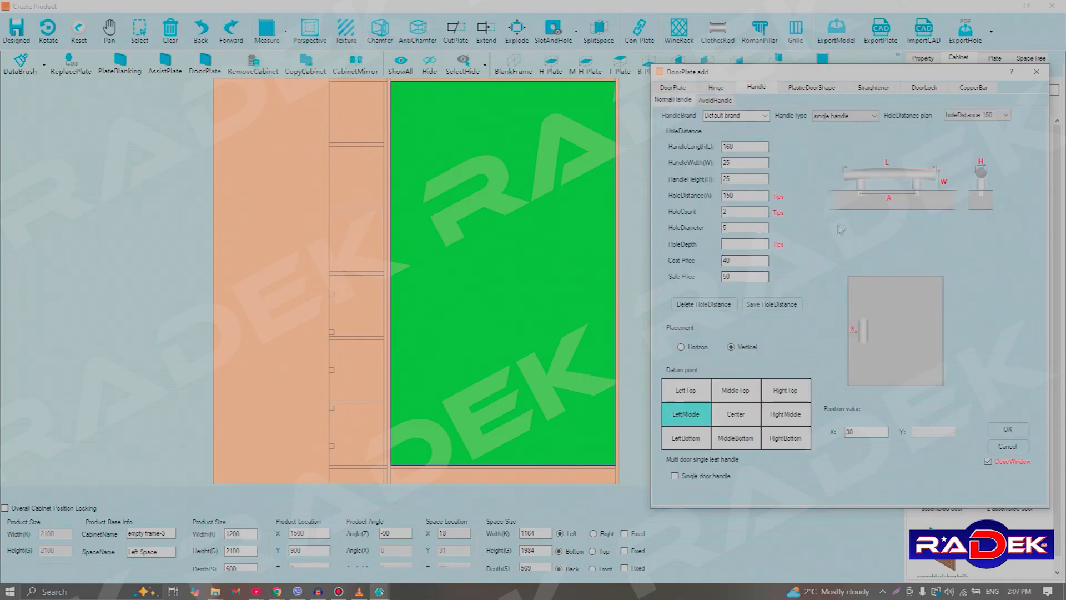
{"action": "left_click", "coordinate": [855, 116]}
{"action": "left_click", "coordinate": [865, 116]}
{"action": "left_click", "coordinate": [1001, 114]}
{"action": "left_click", "coordinate": [977, 124]}
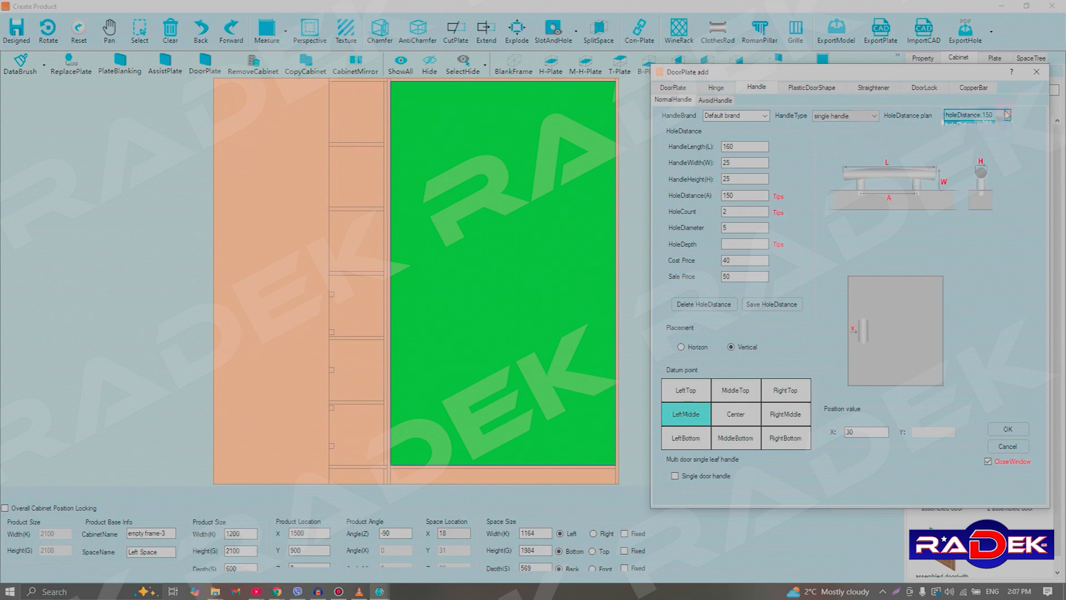
{"action": "left_click", "coordinate": [765, 115]}
{"action": "left_click", "coordinate": [766, 115]}
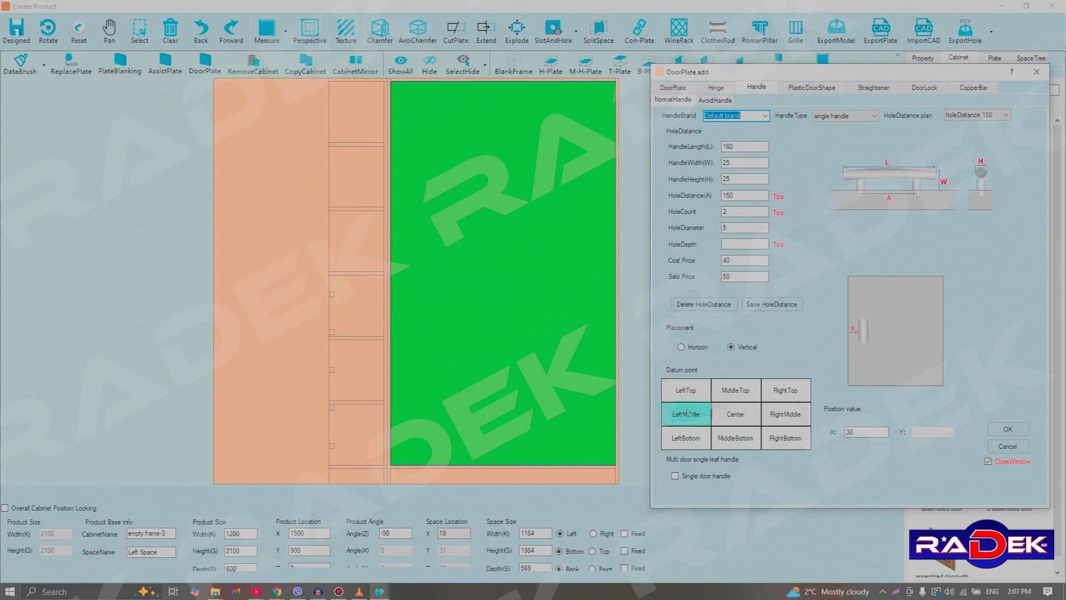
{"action": "left_click", "coordinate": [786, 420]}
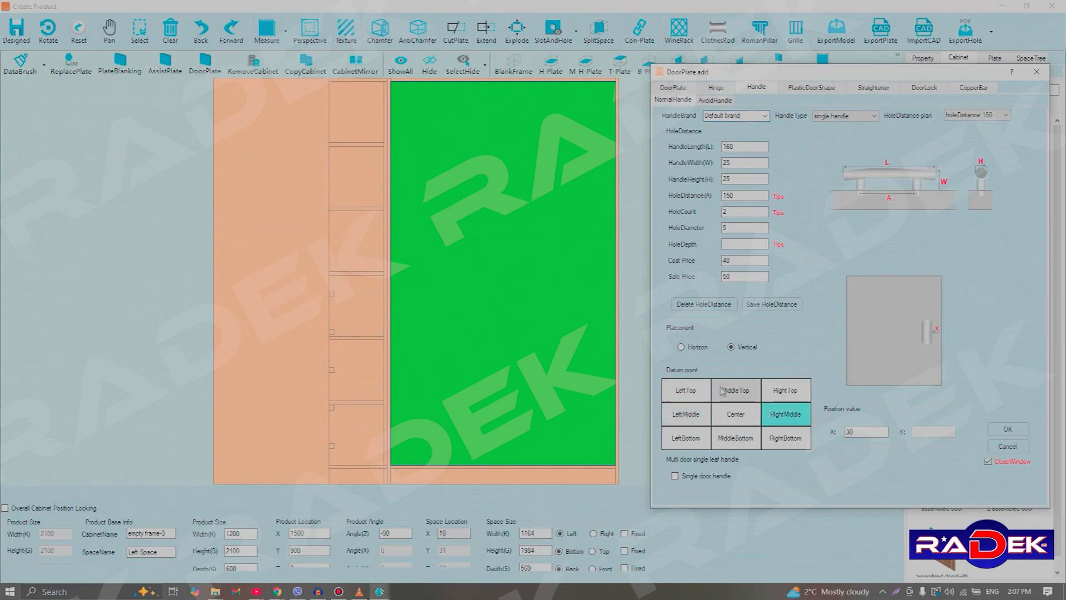
{"action": "left_click", "coordinate": [686, 414]}
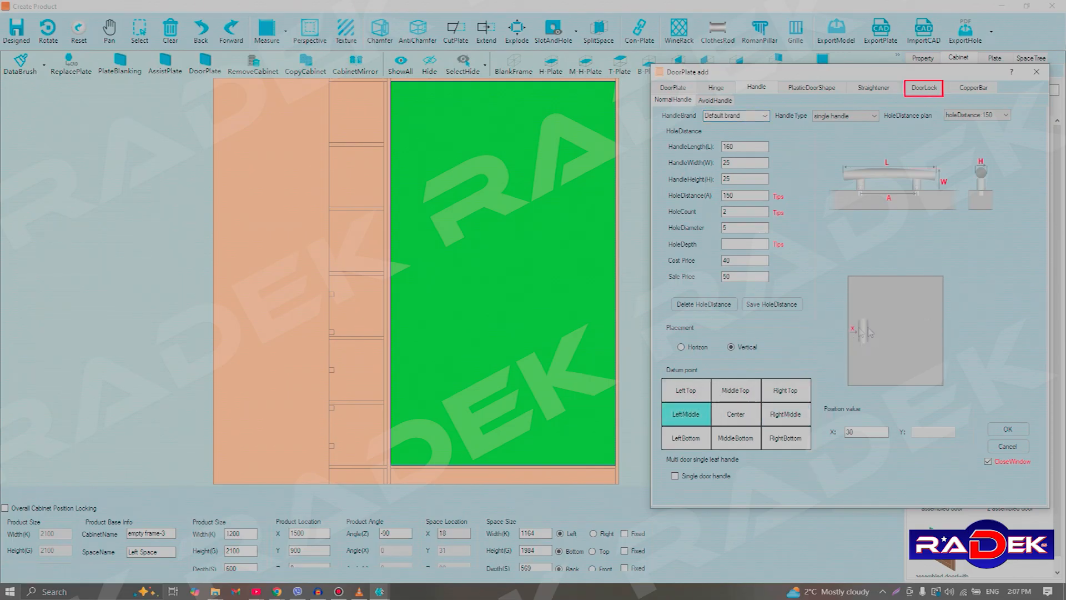
Look through the plastic shape, straightener and lock options, and assign Copper bar C1 to the left door and Copper bar C2 to the right door.
{"action": "left_click", "coordinate": [799, 89]}
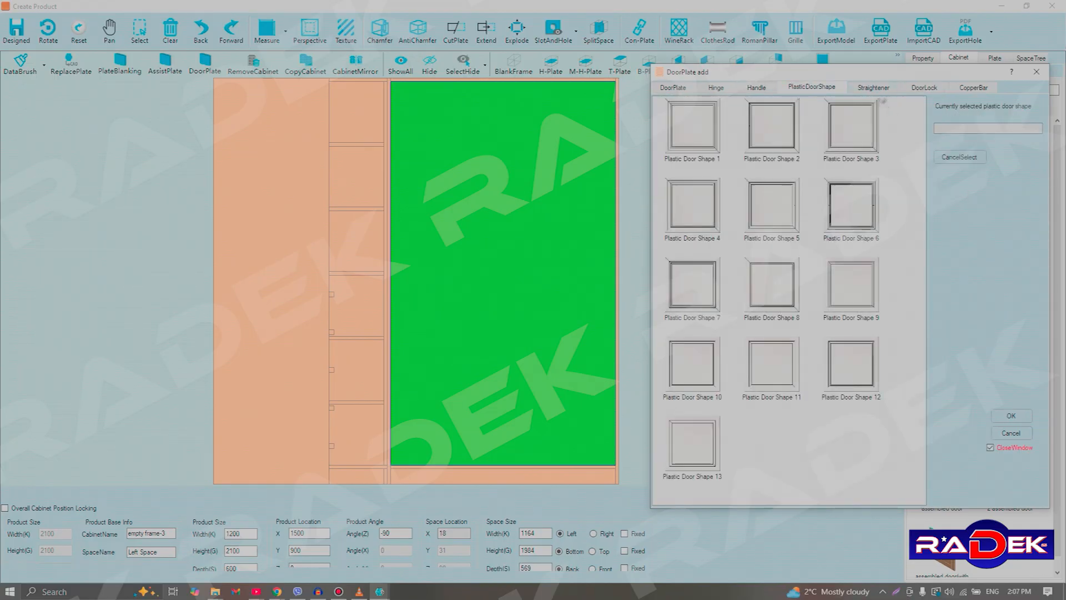
{"action": "left_click", "coordinate": [878, 88]}
{"action": "left_click", "coordinate": [926, 89]}
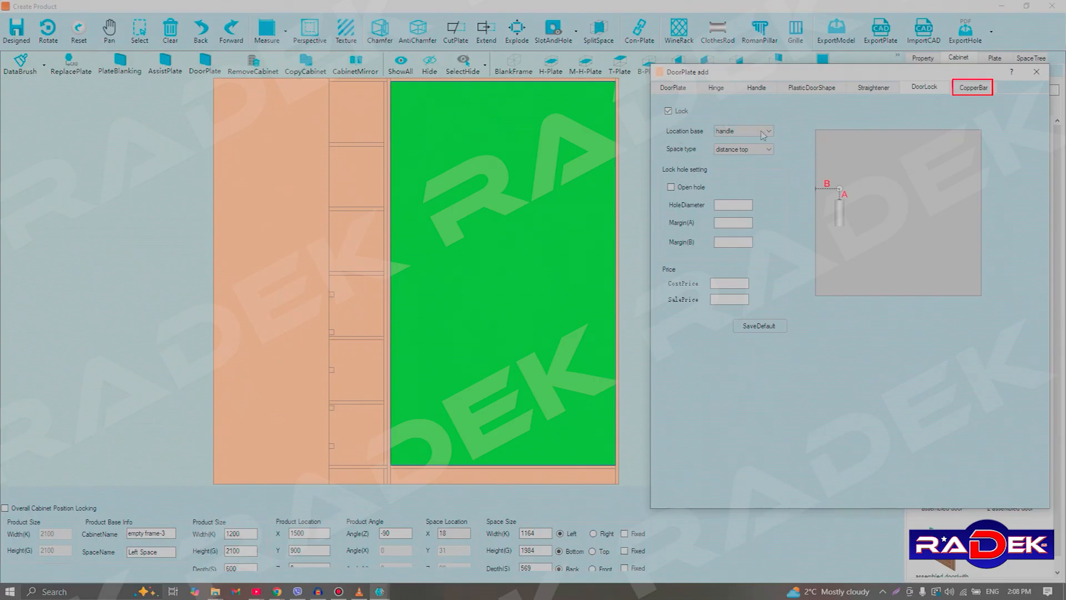
{"action": "left_click", "coordinate": [979, 89]}
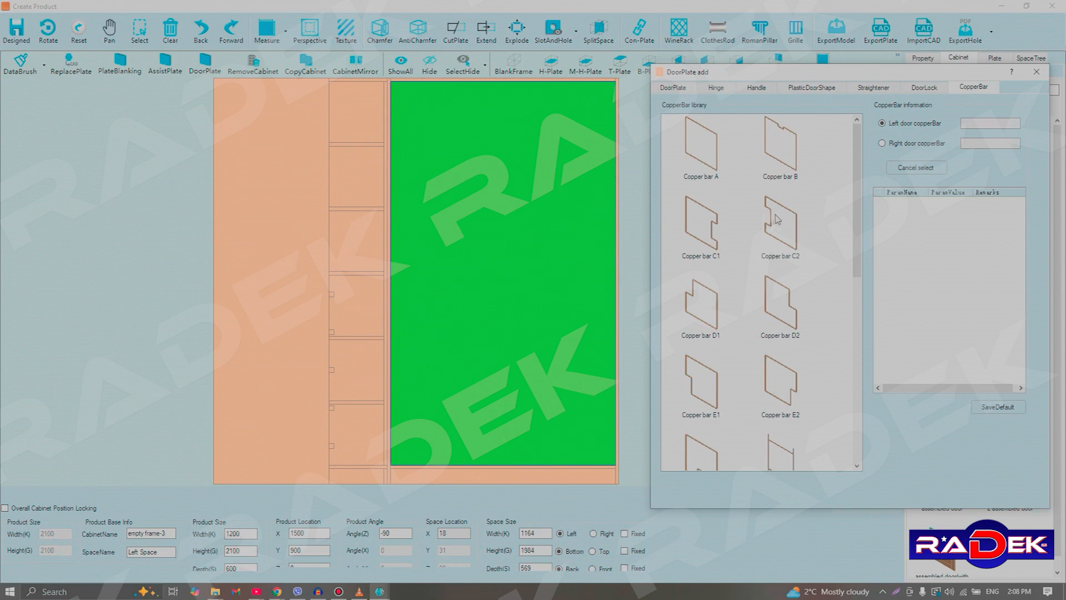
{"action": "left_click", "coordinate": [706, 235]}
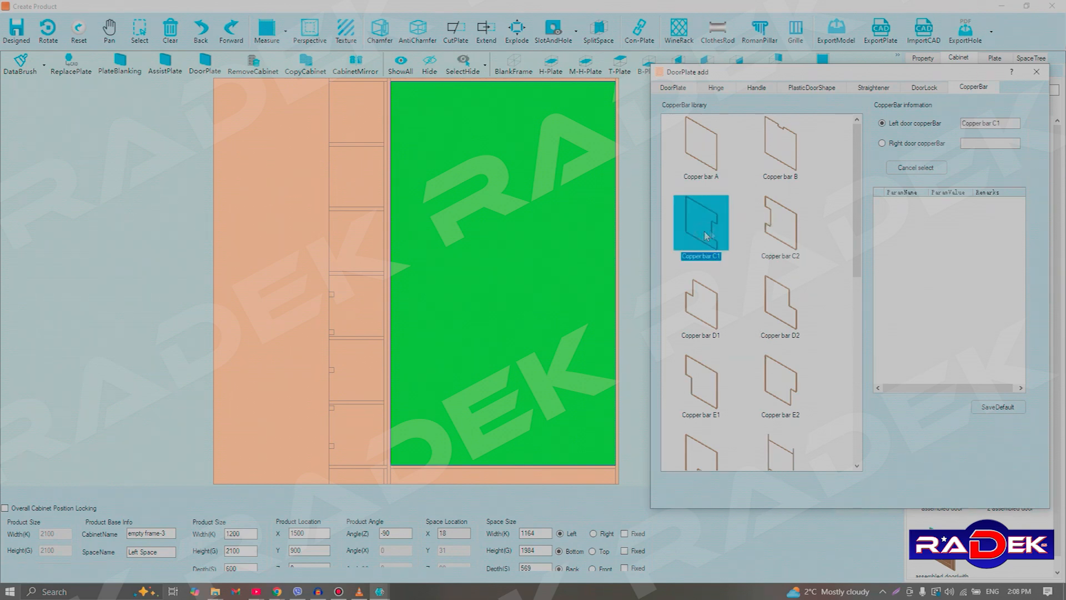
{"action": "left_click", "coordinate": [921, 146]}
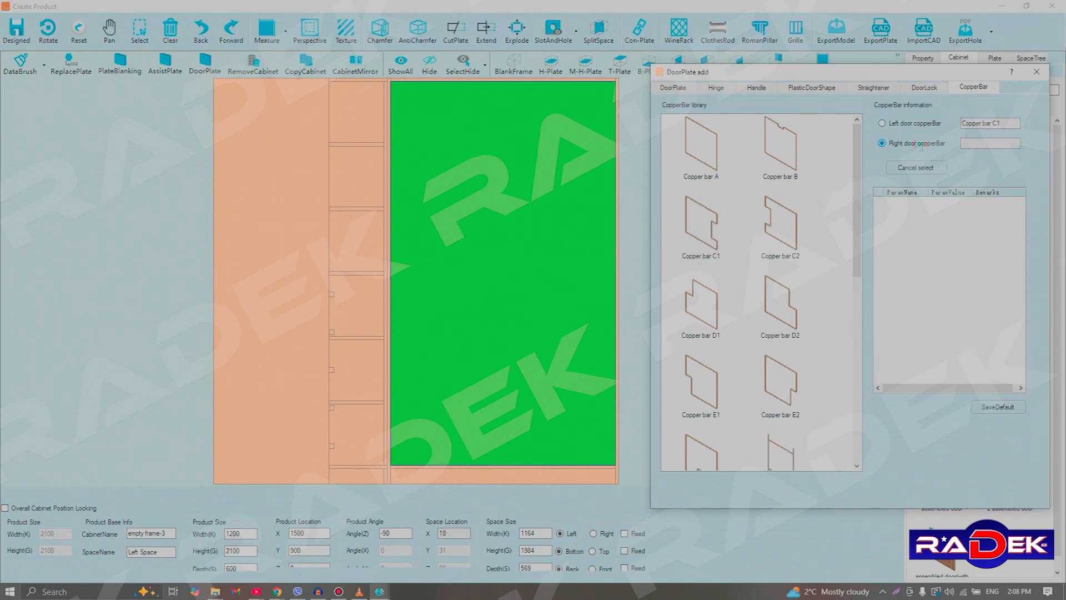
{"action": "left_click", "coordinate": [793, 227]}
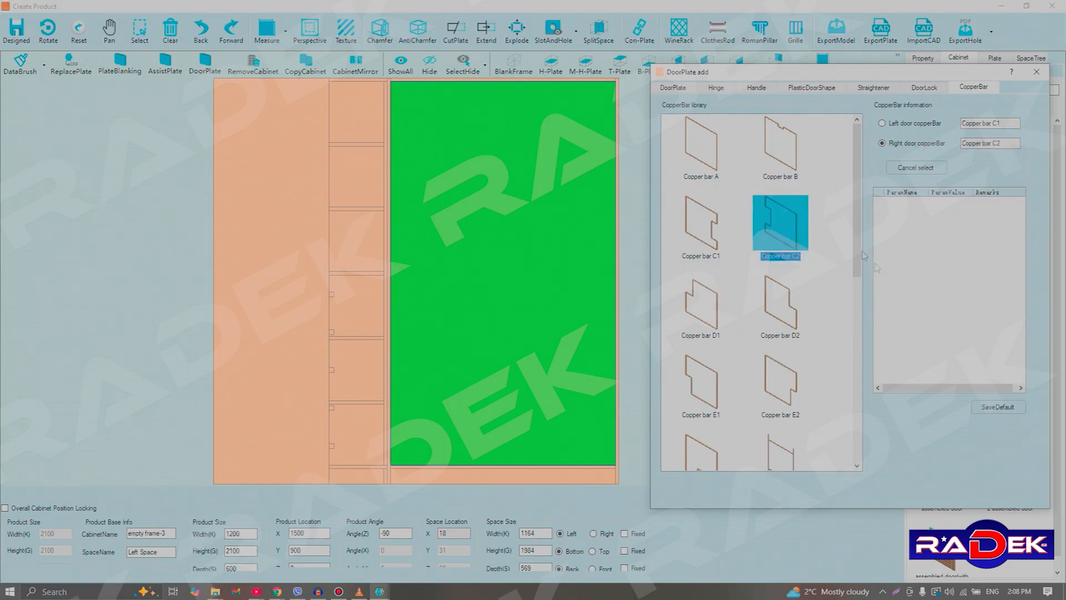
Set the door type to embedded, keep the non-plastic panel type, and add the two doors to the cabinet.
{"action": "left_click", "coordinate": [679, 90]}
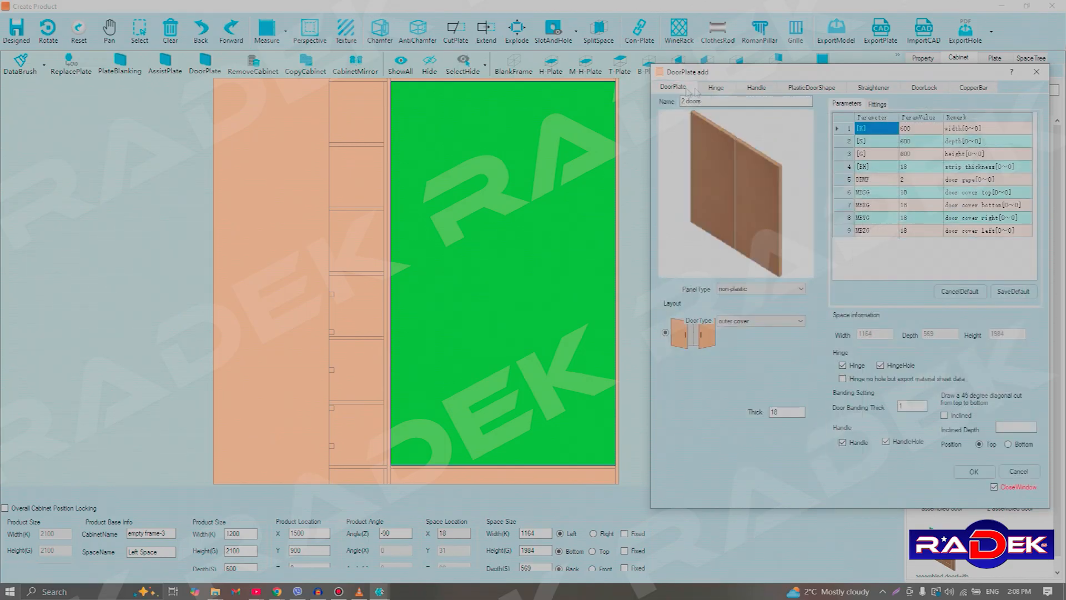
{"action": "left_click", "coordinate": [762, 289]}
{"action": "left_click", "coordinate": [762, 290]}
{"action": "left_click", "coordinate": [765, 322]}
{"action": "left_click", "coordinate": [744, 334]}
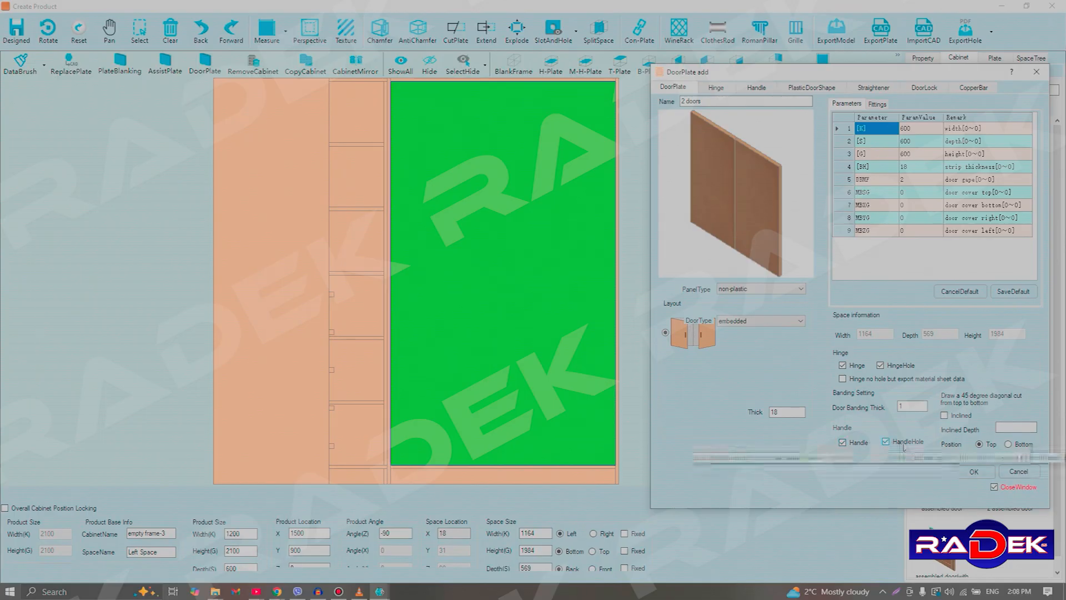
{"action": "left_click", "coordinate": [980, 475]}
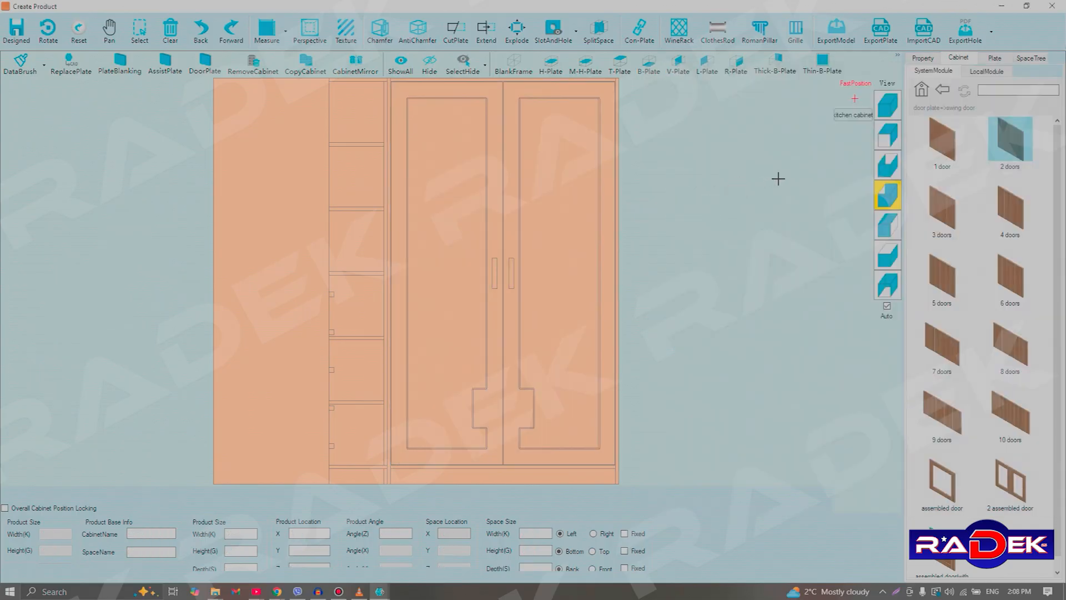
Hide the right-hand door of the third cabinet to expose its interior.
{"action": "left_click_drag", "start_coordinate": [771, 167], "coordinate": [696, 214]}
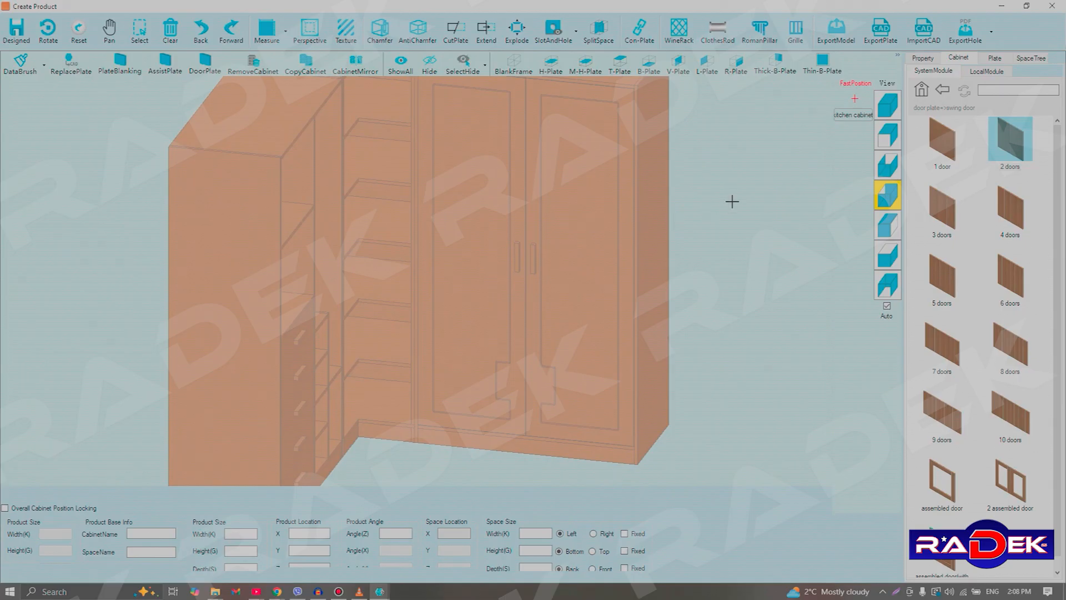
{"action": "right_click", "coordinate": [732, 201]}
{"action": "left_click", "coordinate": [731, 201]}
{"action": "left_click", "coordinate": [610, 170]}
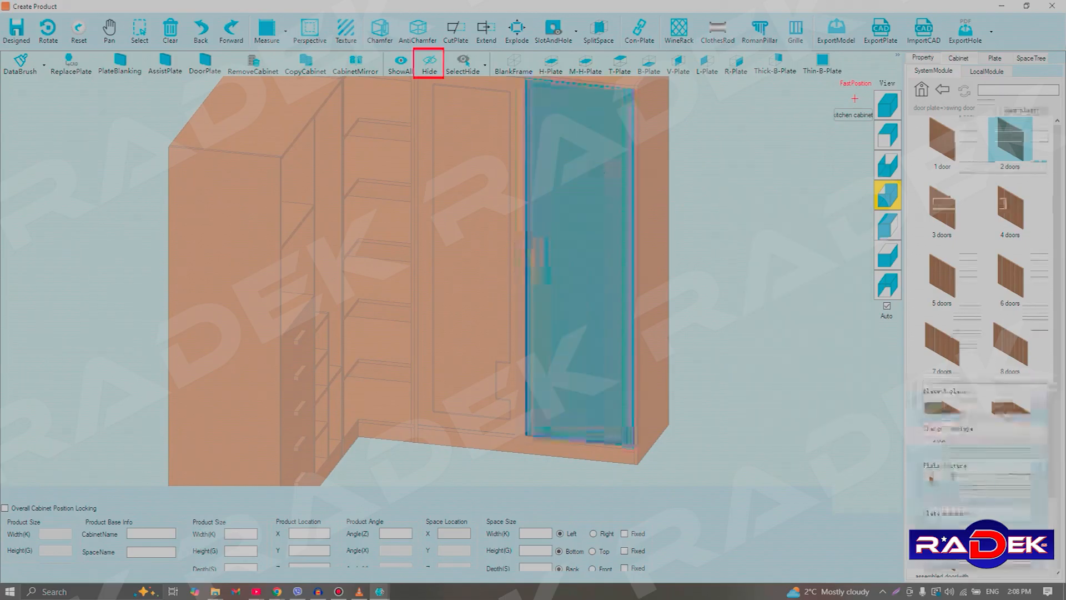
{"action": "left_click", "coordinate": [481, 65]}
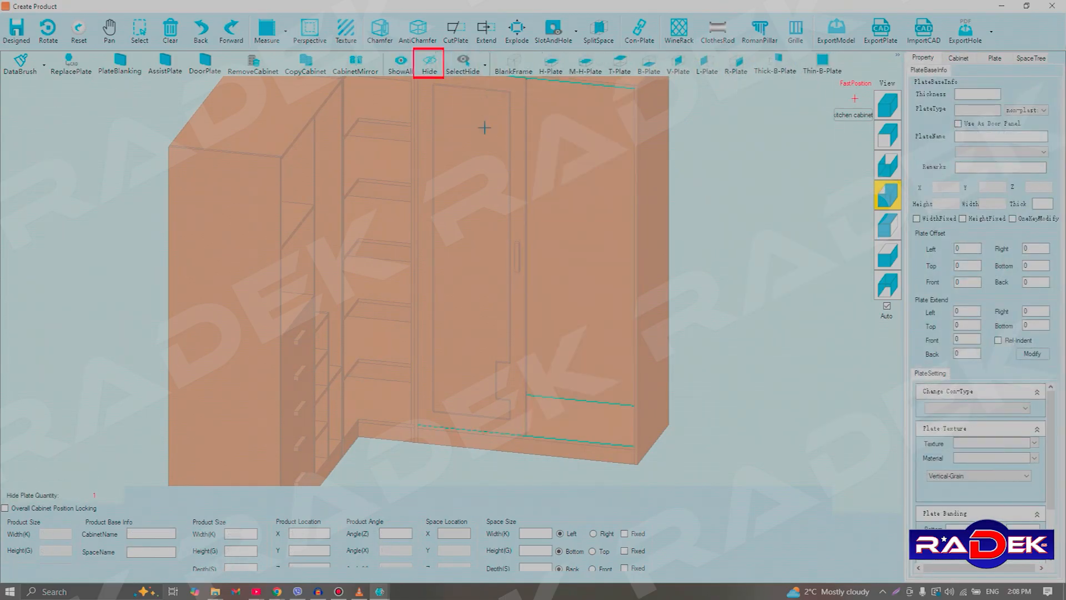
Divide the 1164-wide interior space behind the doors into two equal halves with an average vertical plate.
{"action": "left_click", "coordinate": [427, 205]}
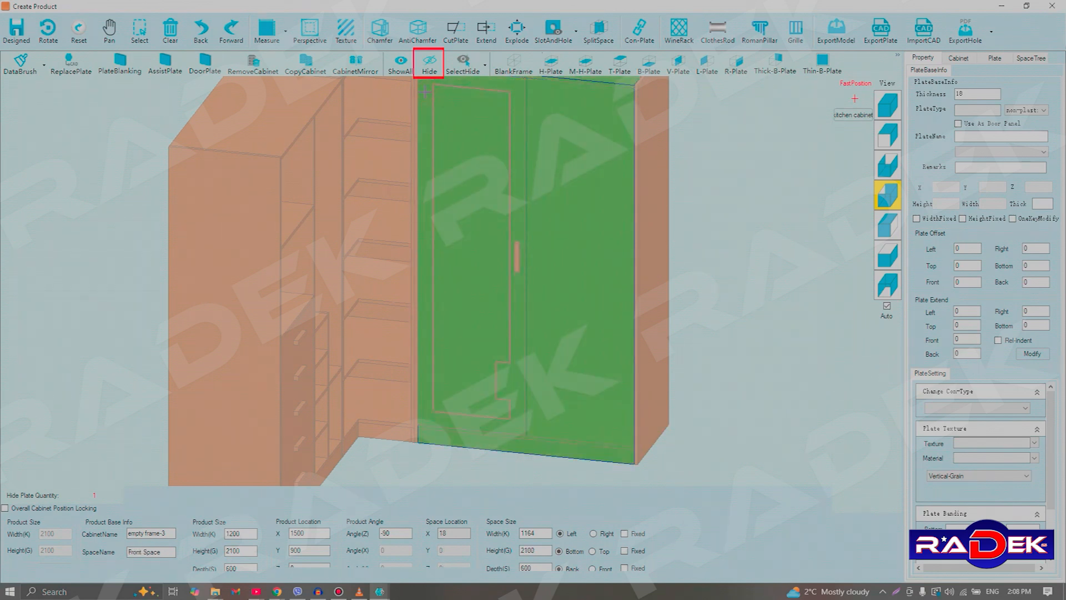
{"action": "left_click", "coordinate": [744, 165]}
{"action": "left_click", "coordinate": [572, 172]}
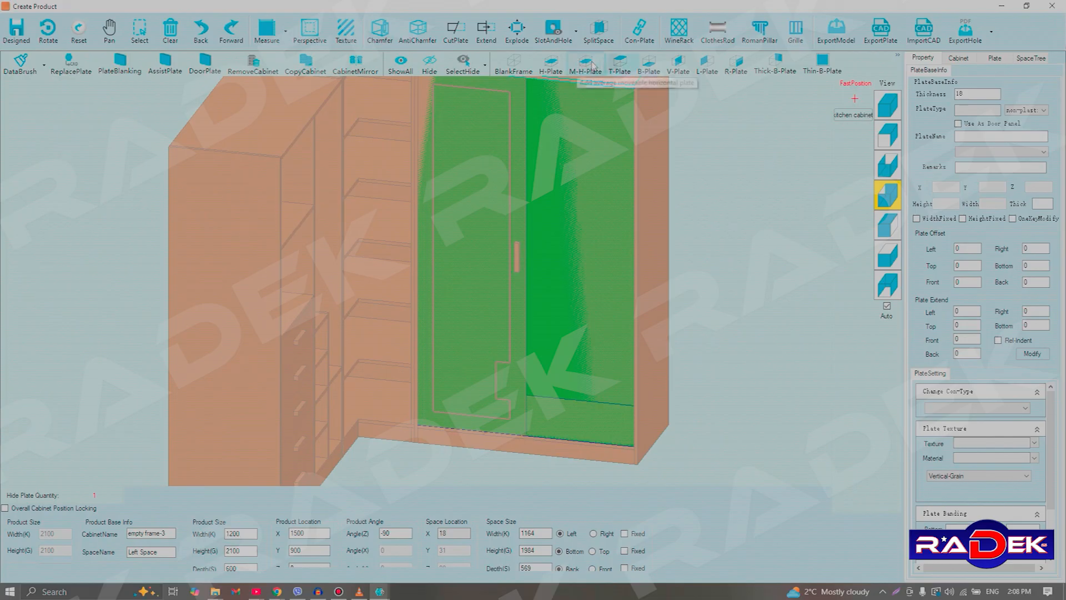
{"action": "left_click", "coordinate": [687, 65]}
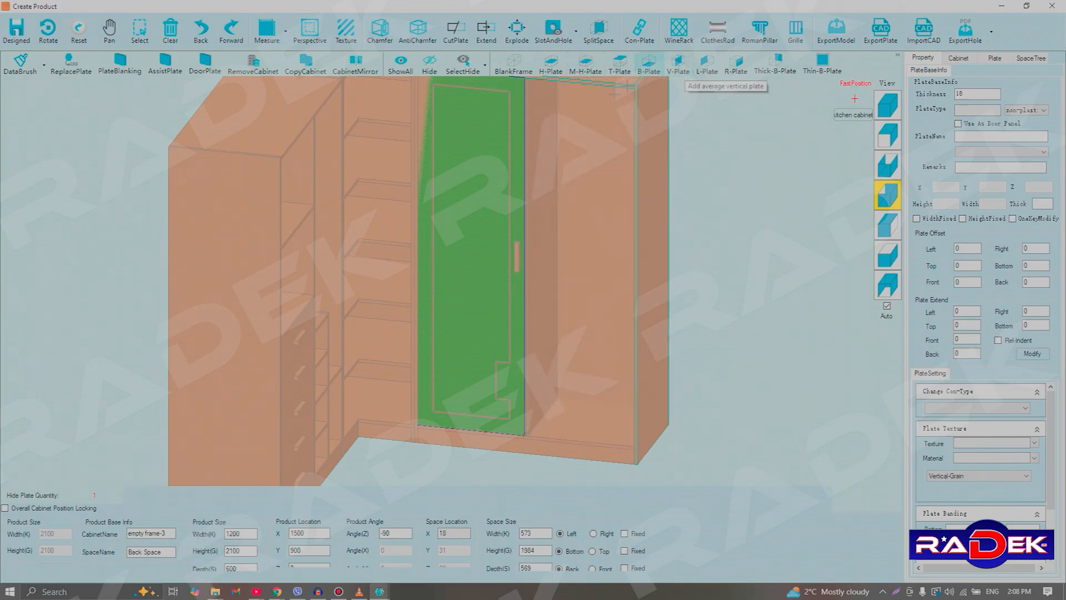
Add five evenly spaced 18 mm horizontal shelves to the compartment left of the vertical divider.
{"action": "left_click", "coordinate": [900, 56]}
{"action": "left_click", "coordinate": [866, 100]}
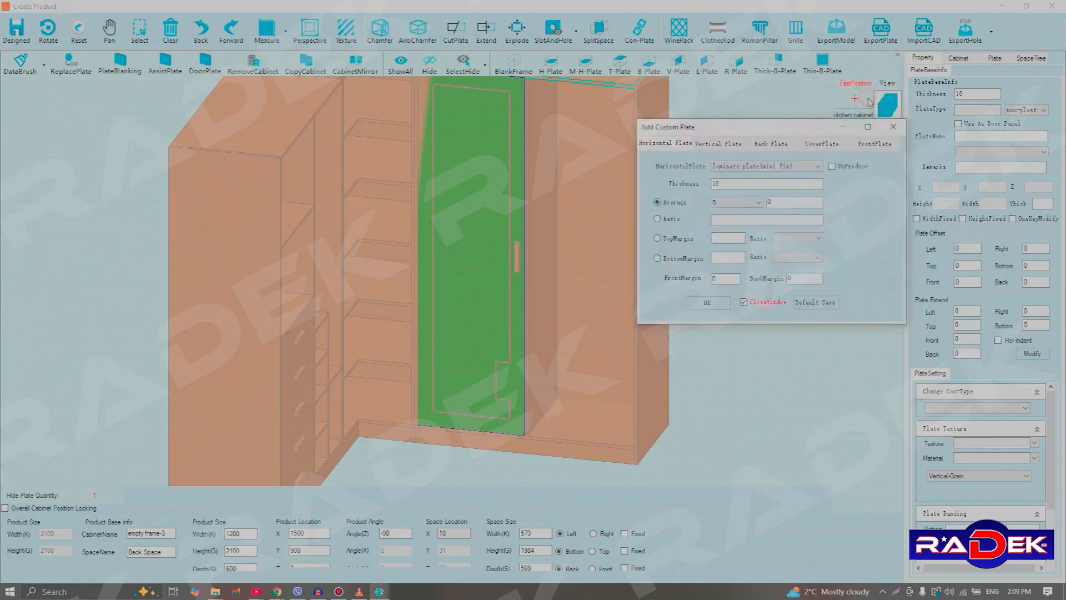
{"action": "left_click", "coordinate": [703, 305]}
Add a straight clothes rod to the compartment right of the divider, 200 from the top and -20 from the middle.
{"action": "left_click", "coordinate": [601, 300]}
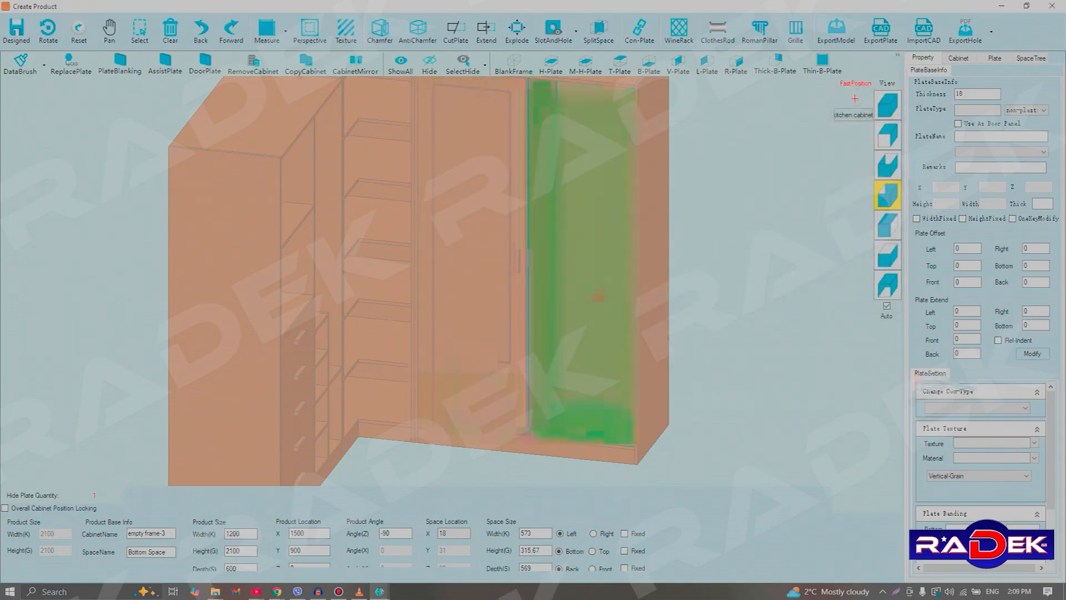
{"action": "left_click", "coordinate": [713, 28]}
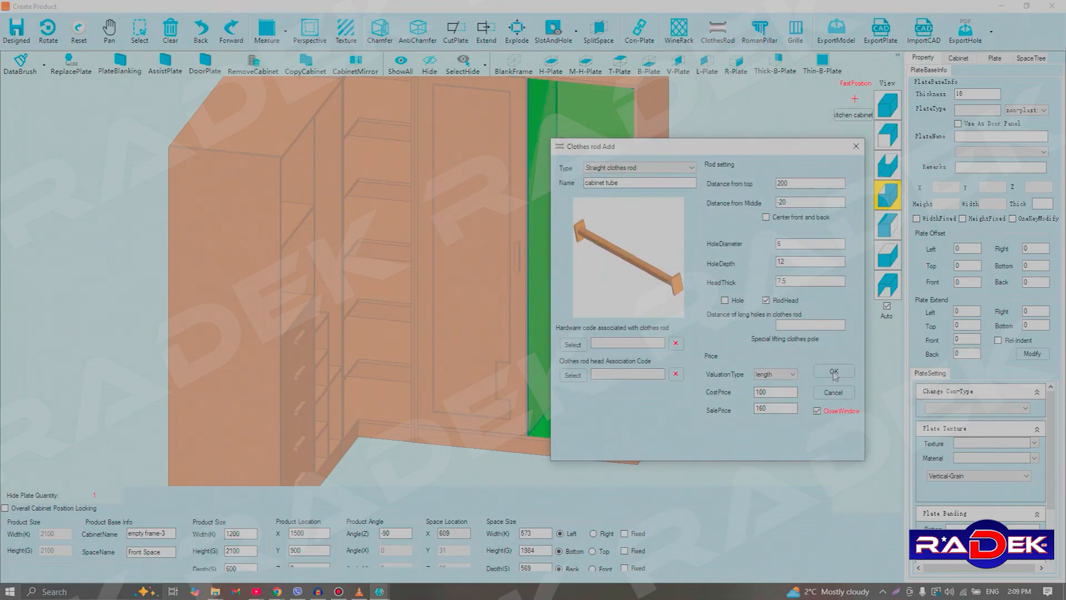
{"action": "left_click", "coordinate": [889, 194]}
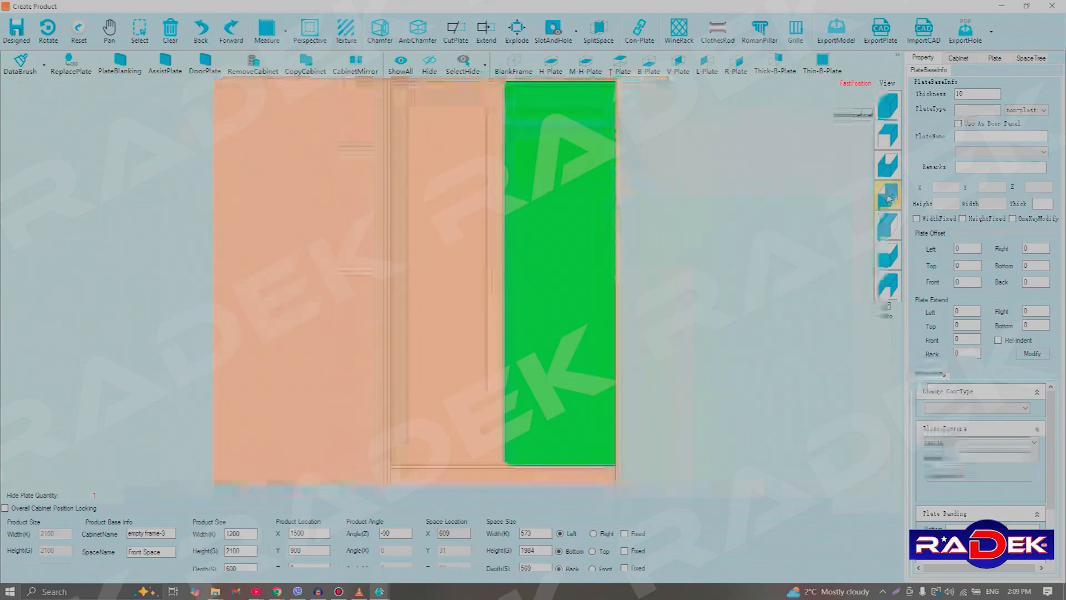
{"action": "left_click", "coordinate": [756, 198]}
Examine the shelf spaces of the third cabinet and the door handle beside the vertical divider.
{"action": "left_click", "coordinate": [453, 153]}
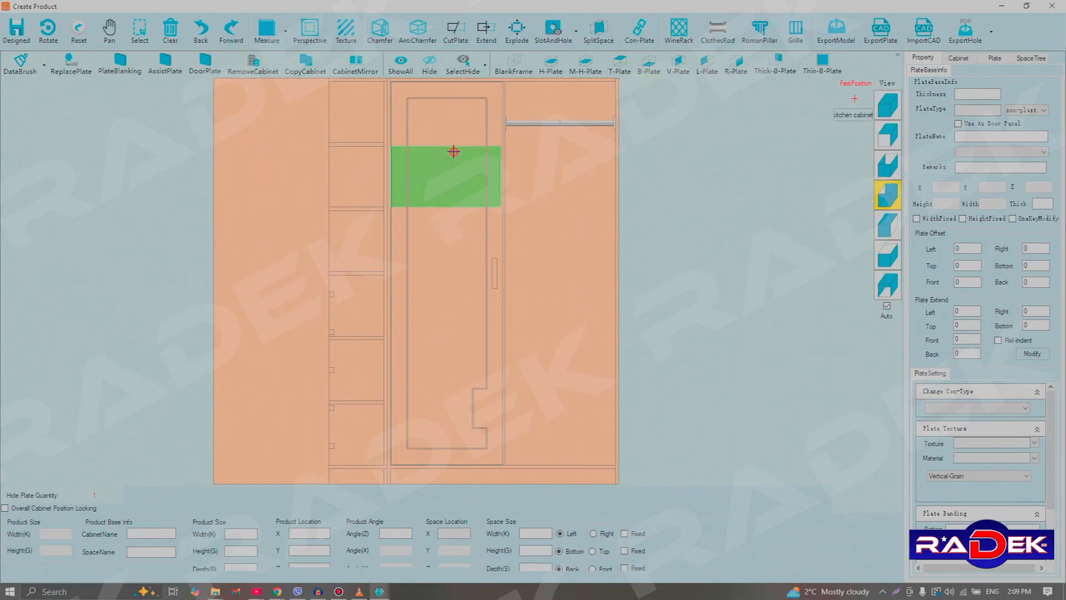
{"action": "left_click", "coordinate": [492, 109]}
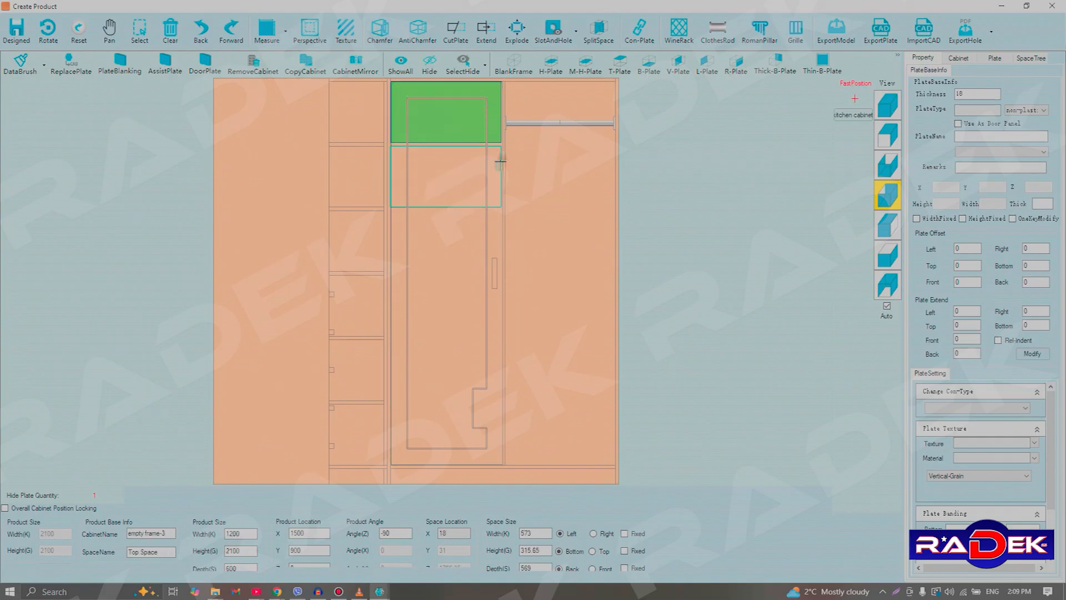
{"action": "scroll", "coordinate": [483, 340], "scroll_direction": "up", "scroll_amount": 5}
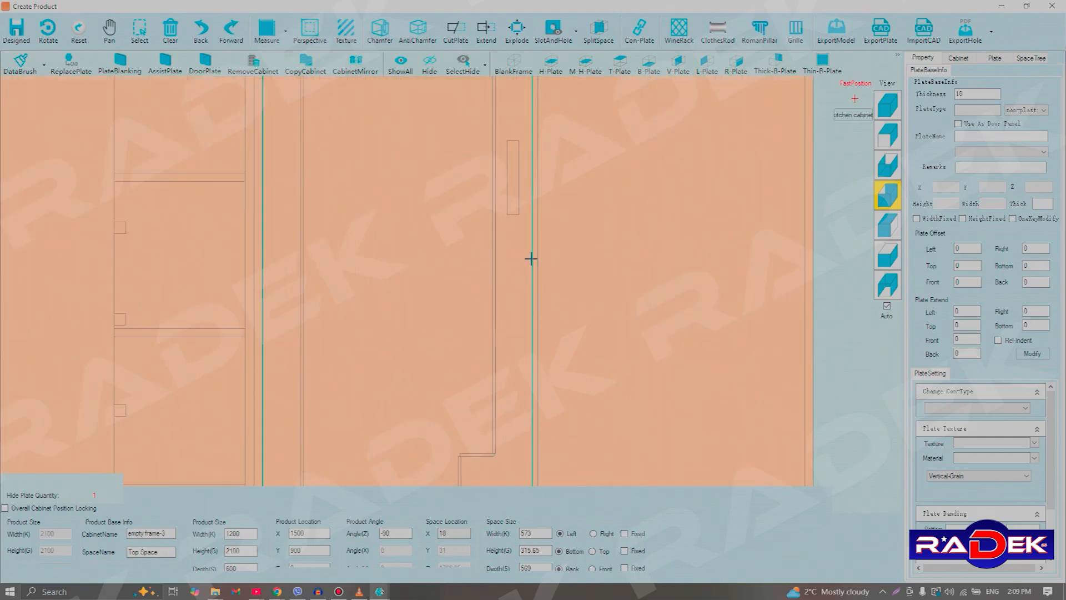
{"action": "scroll", "coordinate": [530, 259], "scroll_direction": "up", "scroll_amount": 3}
{"action": "scroll", "coordinate": [527, 259], "scroll_direction": "down", "scroll_amount": 2}
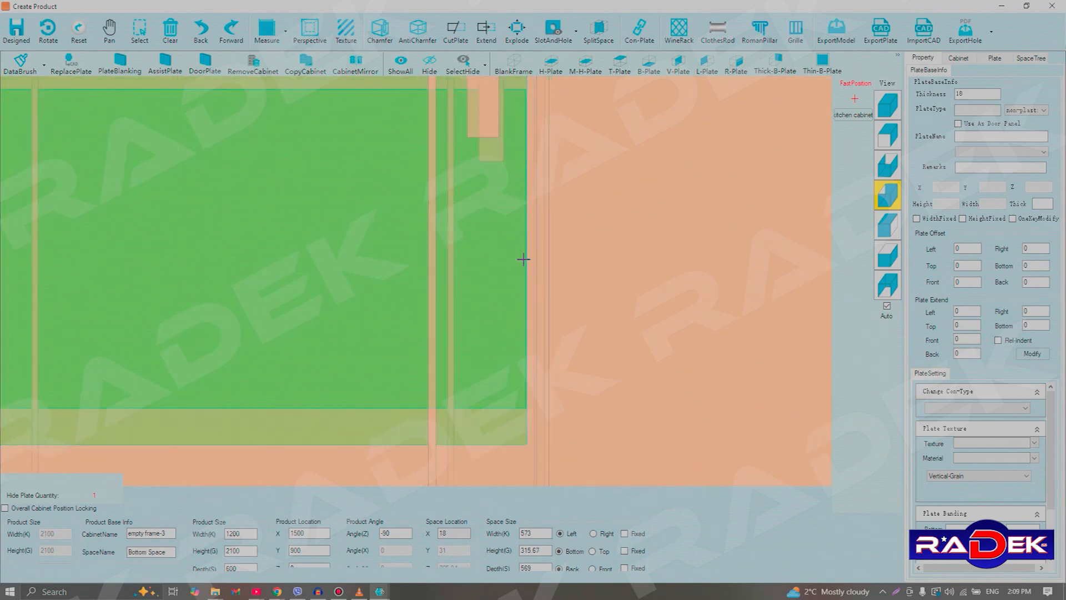
{"action": "scroll", "coordinate": [523, 260], "scroll_direction": "down", "scroll_amount": 2}
{"action": "left_click", "coordinate": [507, 168]}
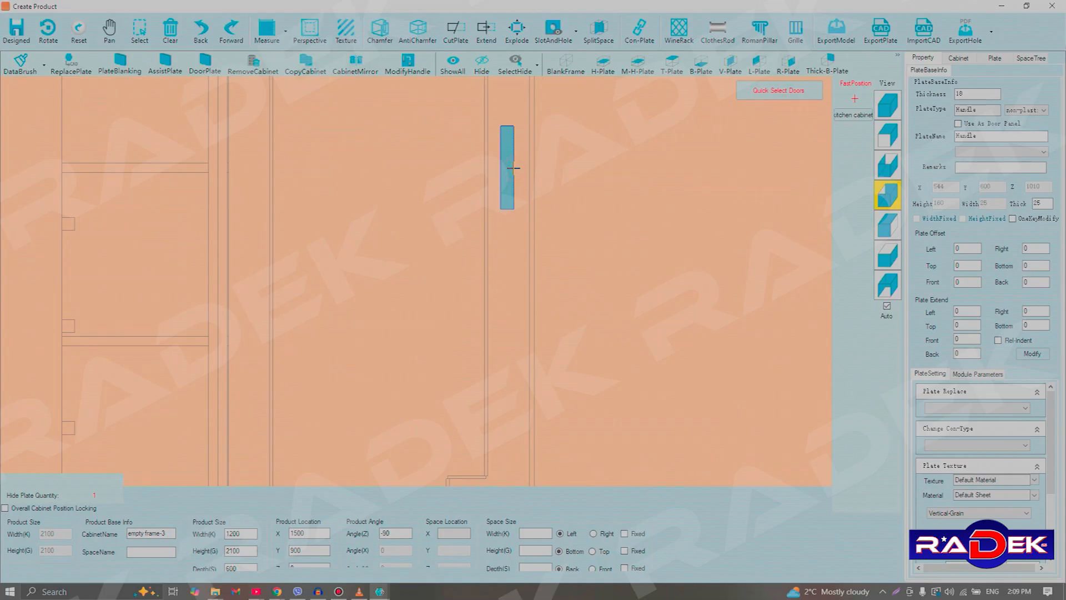
{"action": "scroll", "coordinate": [499, 161], "scroll_direction": "down", "scroll_amount": 5}
{"action": "scroll", "coordinate": [554, 88], "scroll_direction": "up", "scroll_amount": 2}
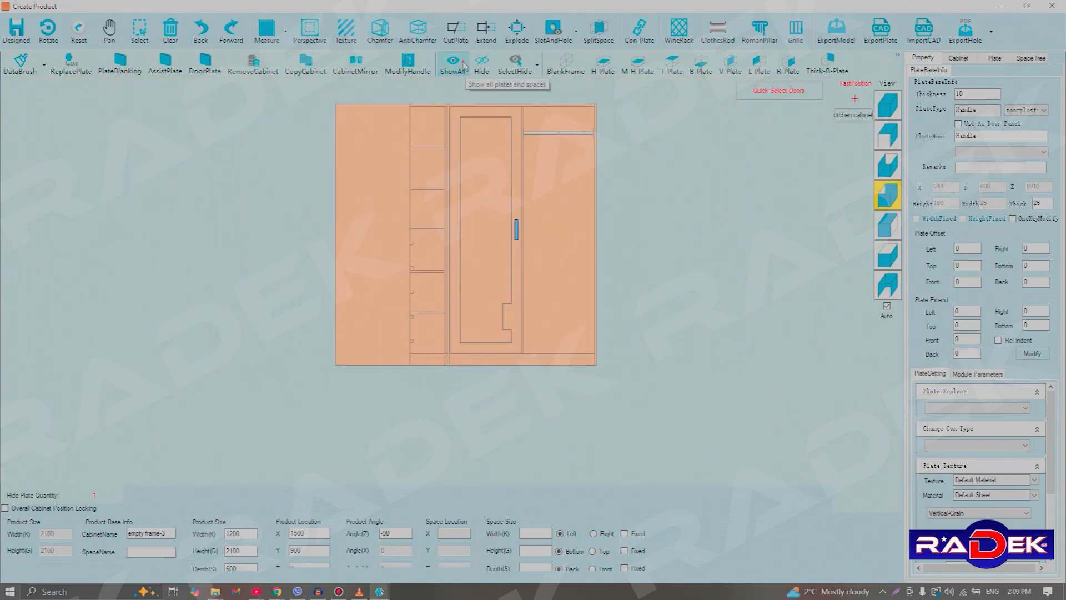
Show all hidden plates and spaces, and display the complete corner wardrobe in a 3D view.
{"action": "left_click", "coordinate": [465, 65]}
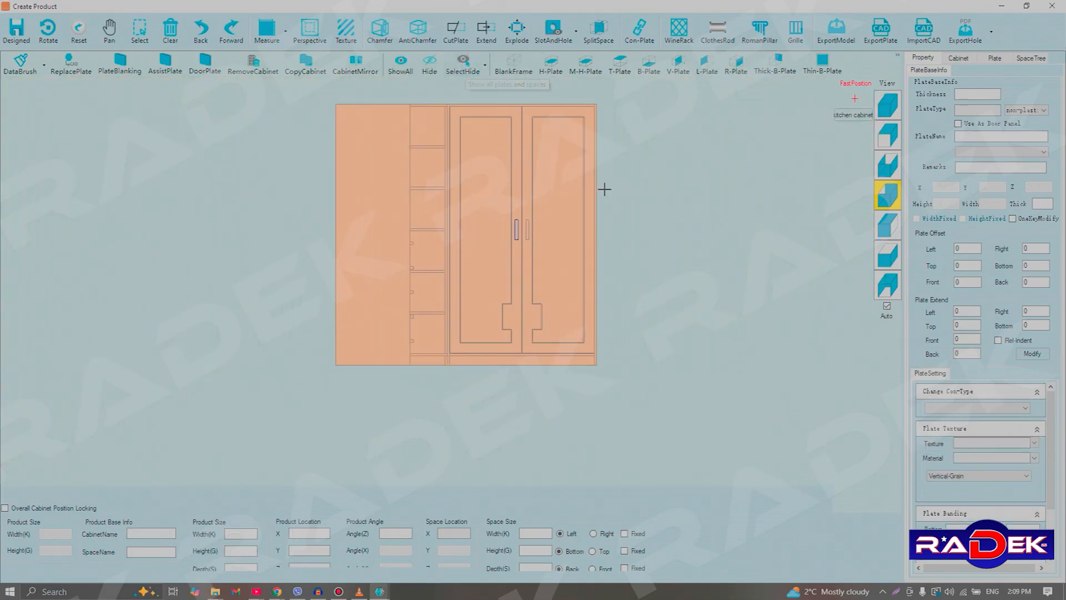
{"action": "left_click", "coordinate": [887, 109]}
{"action": "middle_click_drag", "start_coordinate": [678, 193], "coordinate": [696, 135]}
{"action": "middle_click_drag", "start_coordinate": [348, 445], "coordinate": [333, 296]}
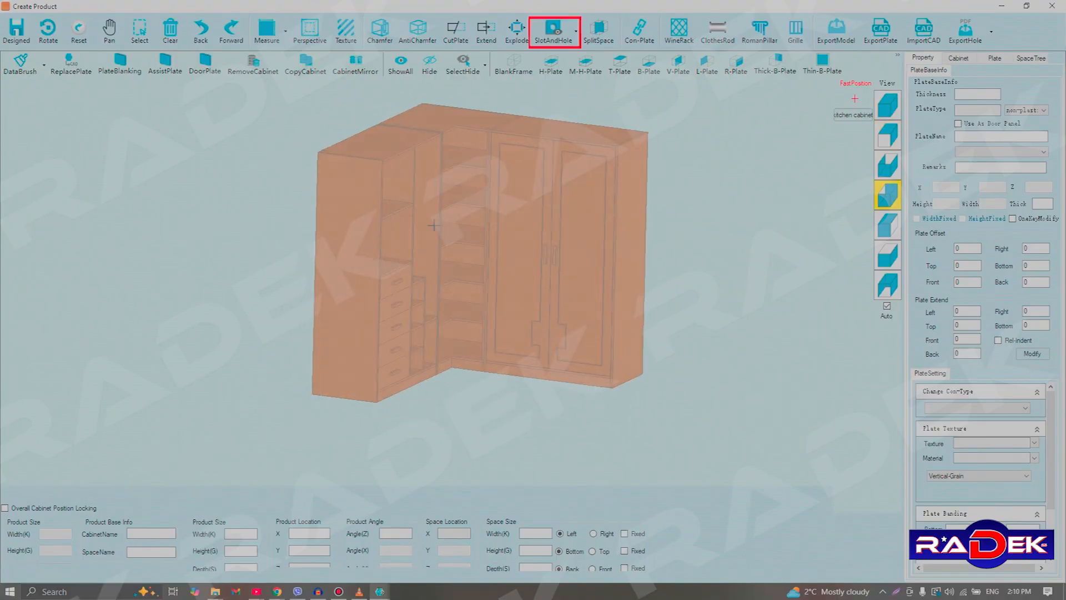
{"action": "scroll", "coordinate": [406, 216], "scroll_direction": "up", "scroll_amount": 3}
{"action": "scroll", "coordinate": [427, 113], "scroll_direction": "down", "scroll_amount": 3}
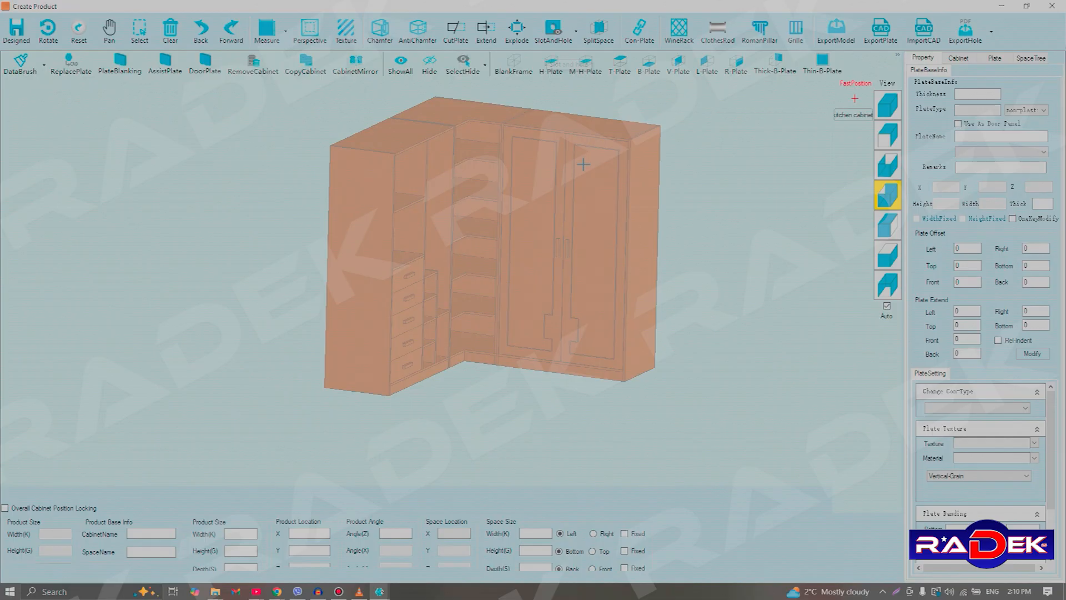
Turn on Hole Preview for the whole corner wardrobe.
{"action": "left_click", "coordinate": [565, 31]}
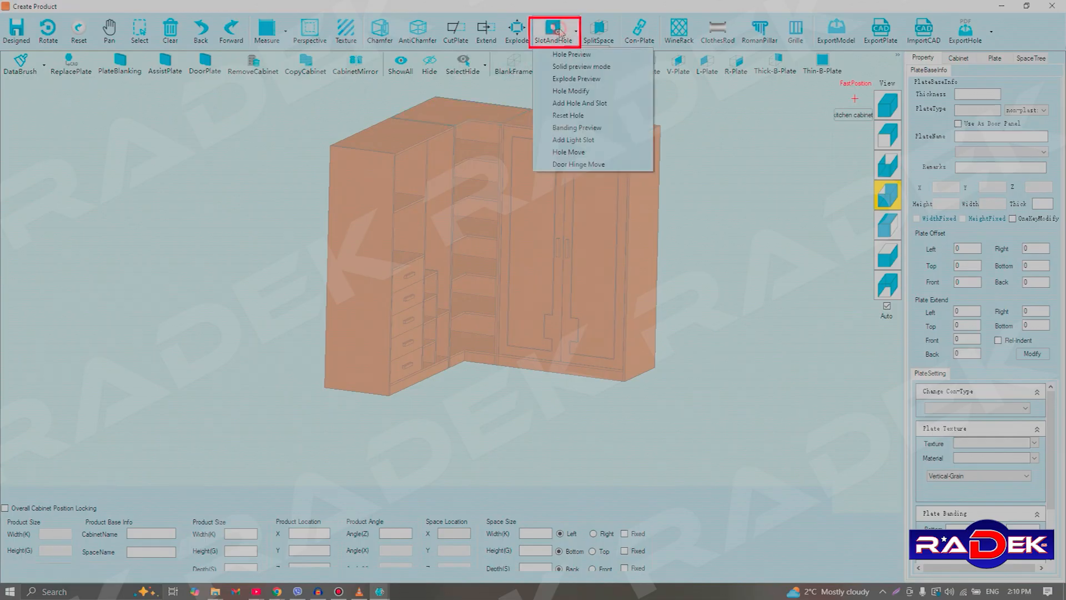
{"action": "left_click", "coordinate": [544, 55]}
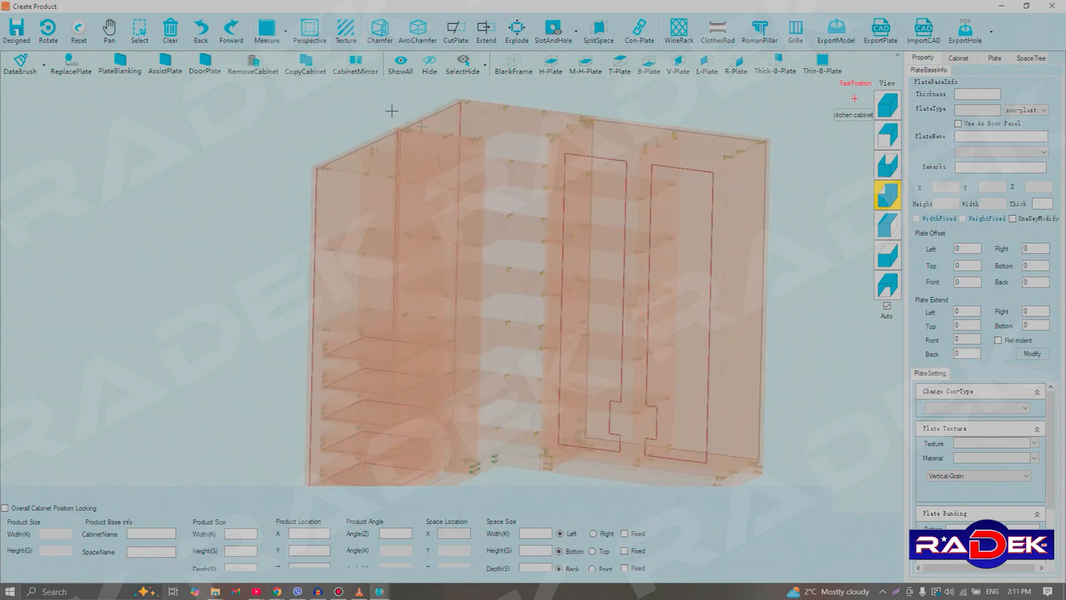
{"action": "scroll", "coordinate": [558, 160], "scroll_direction": "up", "scroll_amount": 5}
{"action": "scroll", "coordinate": [558, 160], "scroll_direction": "down", "scroll_amount": 5}
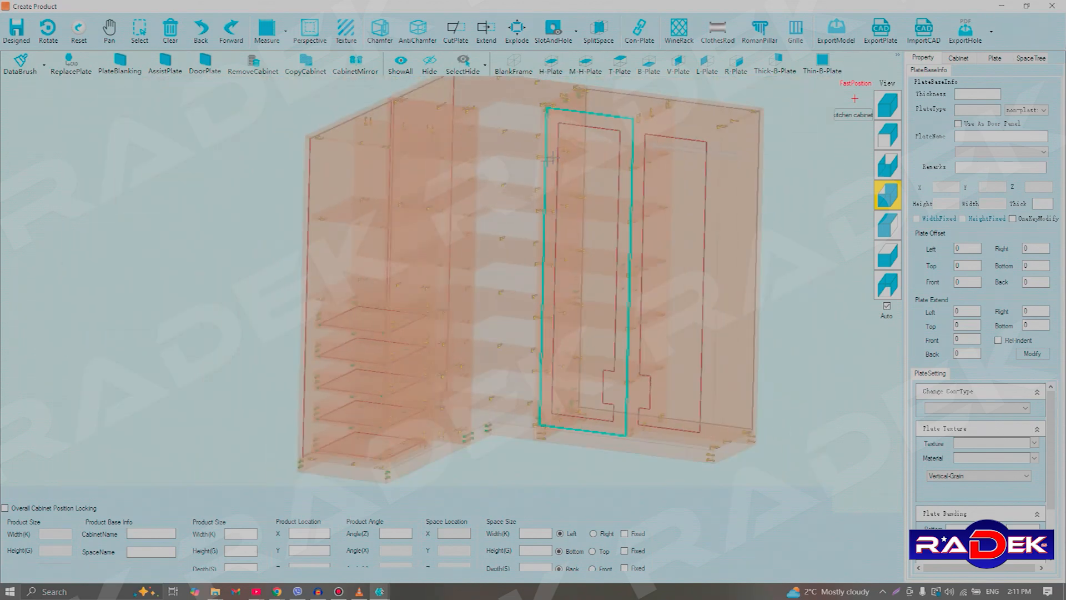
Examine the previewed connector holes and slots at the shelves, doors, plinth and cabinet corners.
{"action": "scroll", "coordinate": [591, 400], "scroll_direction": "up", "scroll_amount": 5}
{"action": "scroll", "coordinate": [442, 405], "scroll_direction": "up", "scroll_amount": 3}
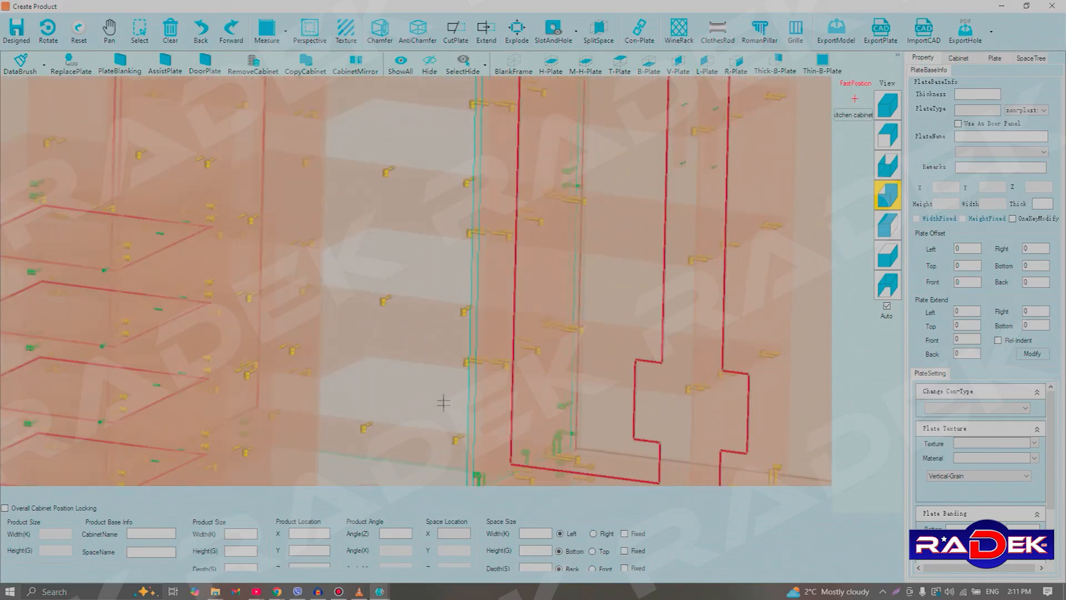
{"action": "scroll", "coordinate": [463, 282], "scroll_direction": "up", "scroll_amount": 3}
{"action": "scroll", "coordinate": [611, 174], "scroll_direction": "up", "scroll_amount": 3}
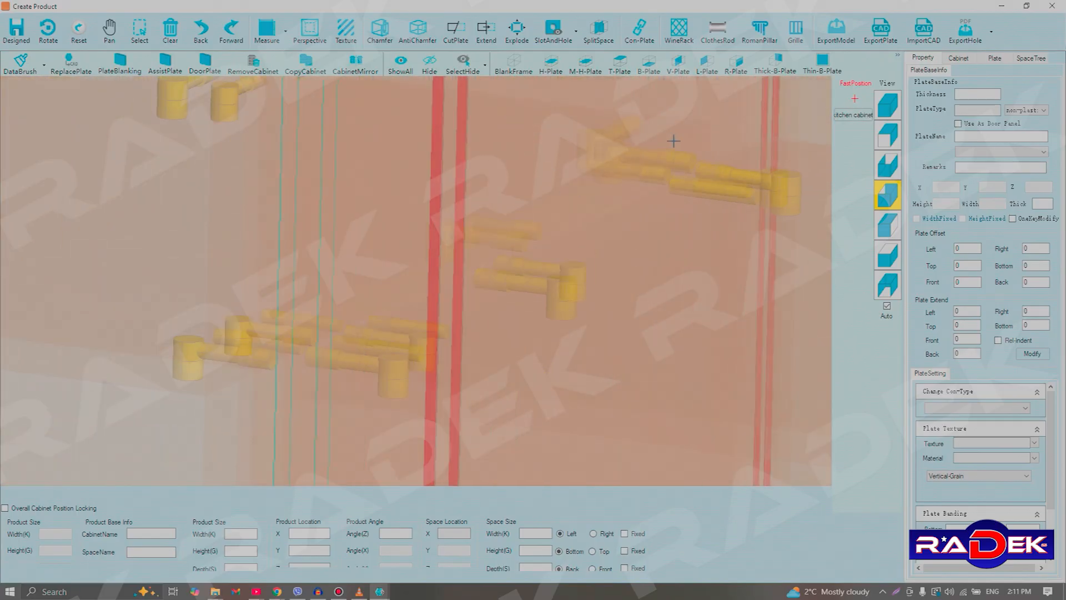
{"action": "scroll", "coordinate": [615, 196], "scroll_direction": "down", "scroll_amount": 6}
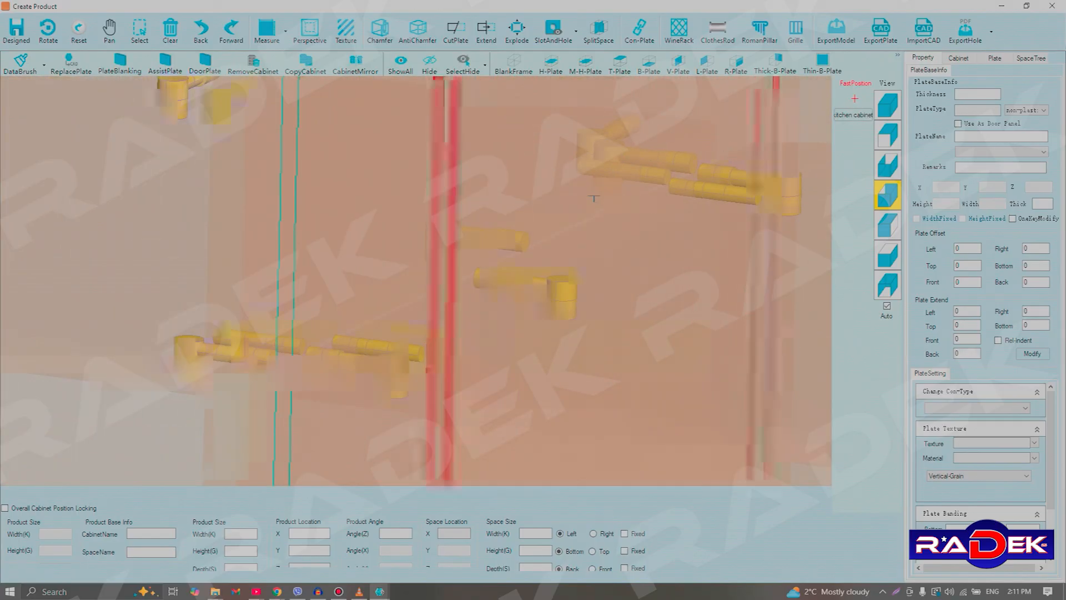
{"action": "scroll", "coordinate": [365, 207], "scroll_direction": "down", "scroll_amount": 3}
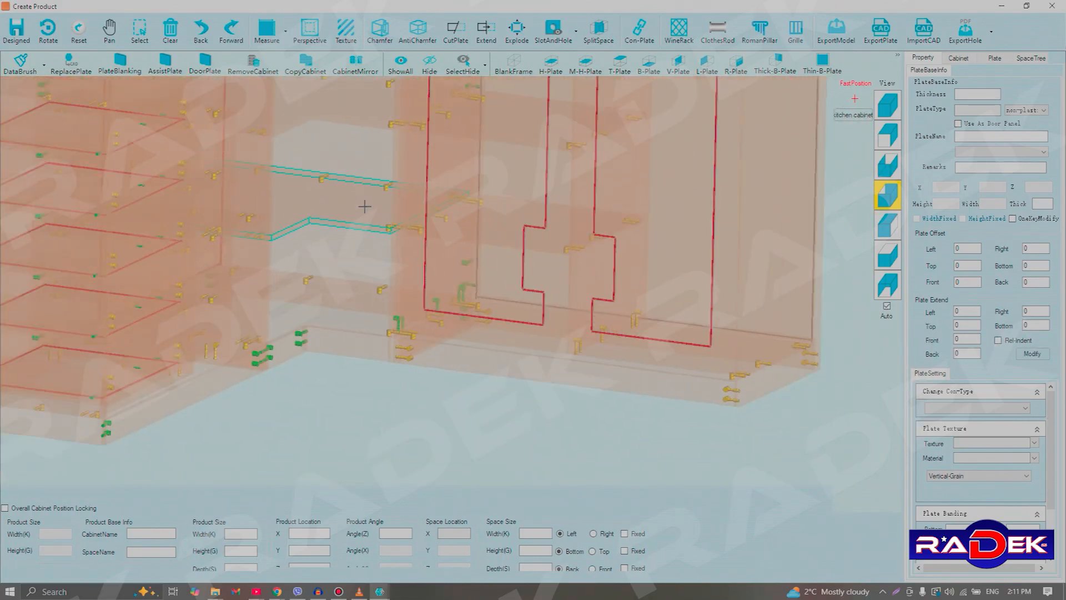
{"action": "scroll", "coordinate": [733, 372], "scroll_direction": "up", "scroll_amount": 6}
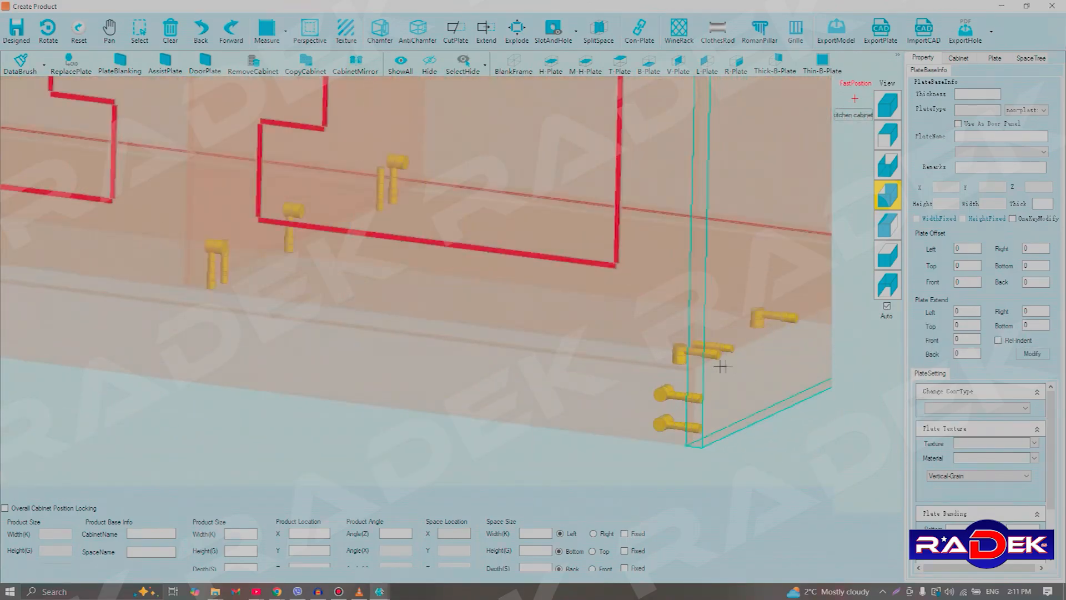
{"action": "scroll", "coordinate": [733, 370], "scroll_direction": "down", "scroll_amount": 5}
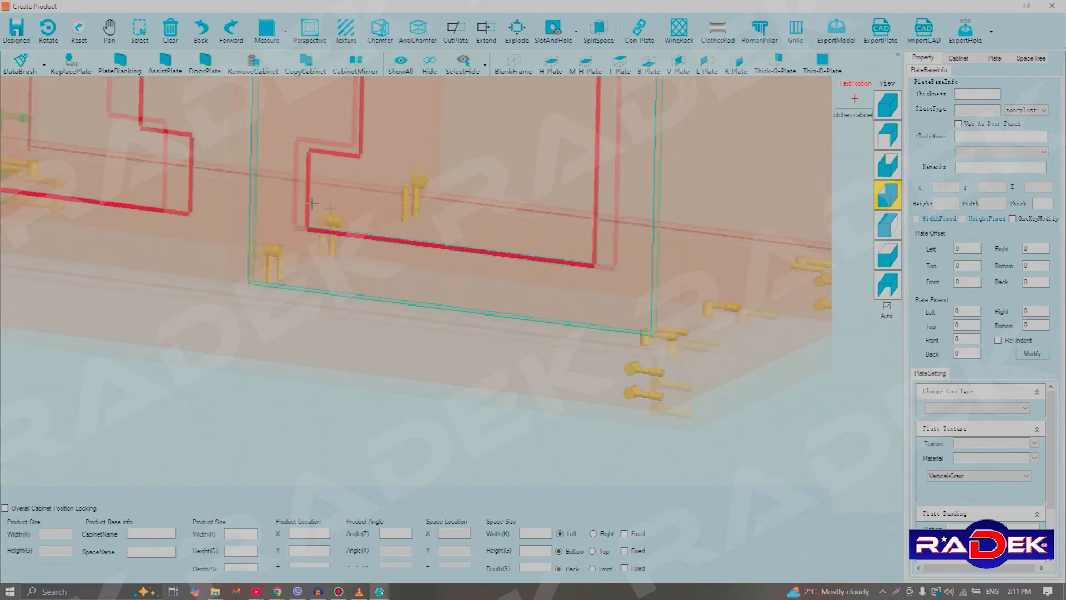
{"action": "scroll", "coordinate": [811, 415], "scroll_direction": "down", "scroll_amount": 4}
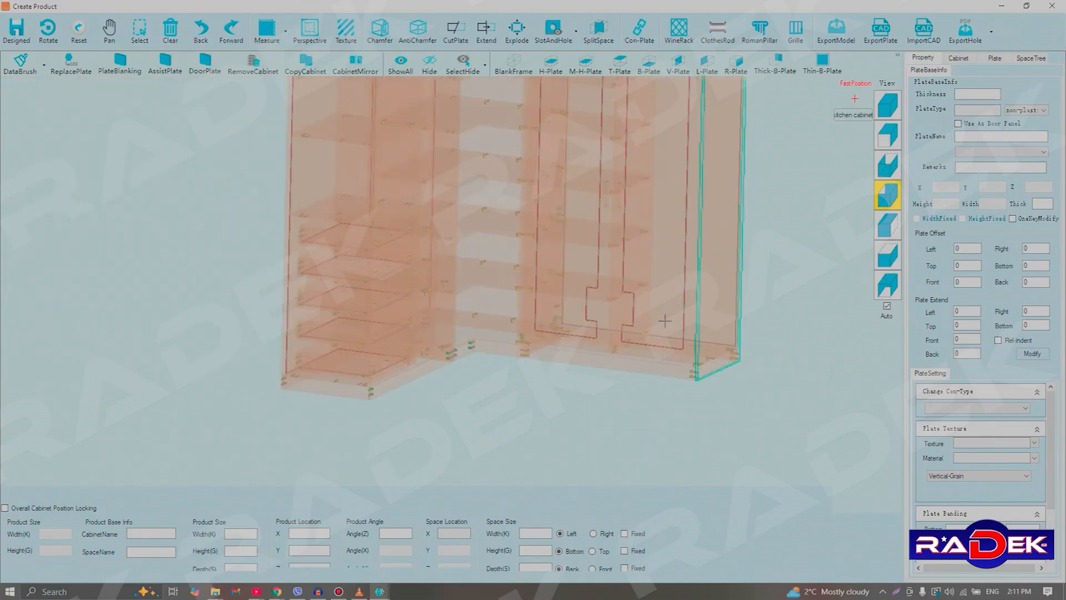
{"action": "scroll", "coordinate": [259, 427], "scroll_direction": "down", "scroll_amount": 1}
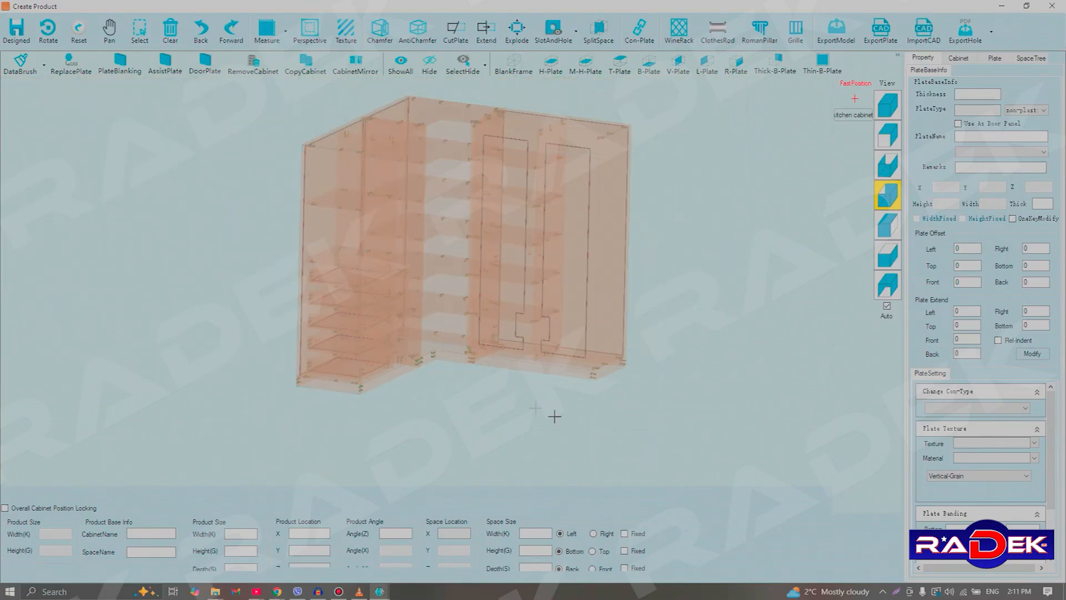
{"action": "scroll", "coordinate": [764, 429], "scroll_direction": "down", "scroll_amount": 1}
{"action": "scroll", "coordinate": [655, 223], "scroll_direction": "up", "scroll_amount": 3}
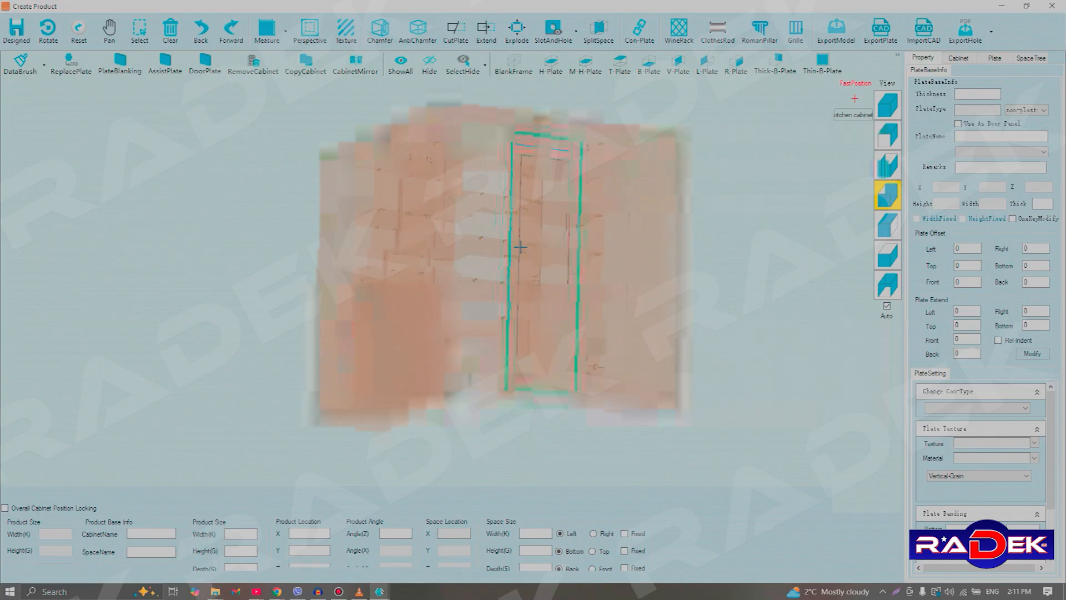
Run the hardware check on the wardrobe and move its report aside.
{"action": "right_click", "coordinate": [822, 206]}
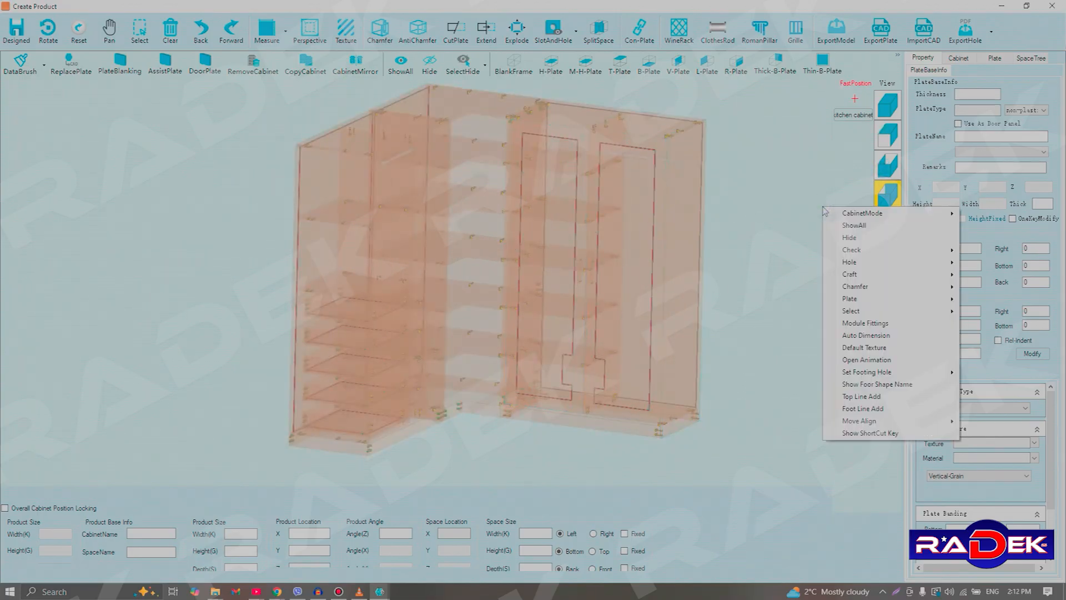
{"action": "mouse_move", "coordinate": [855, 249]}
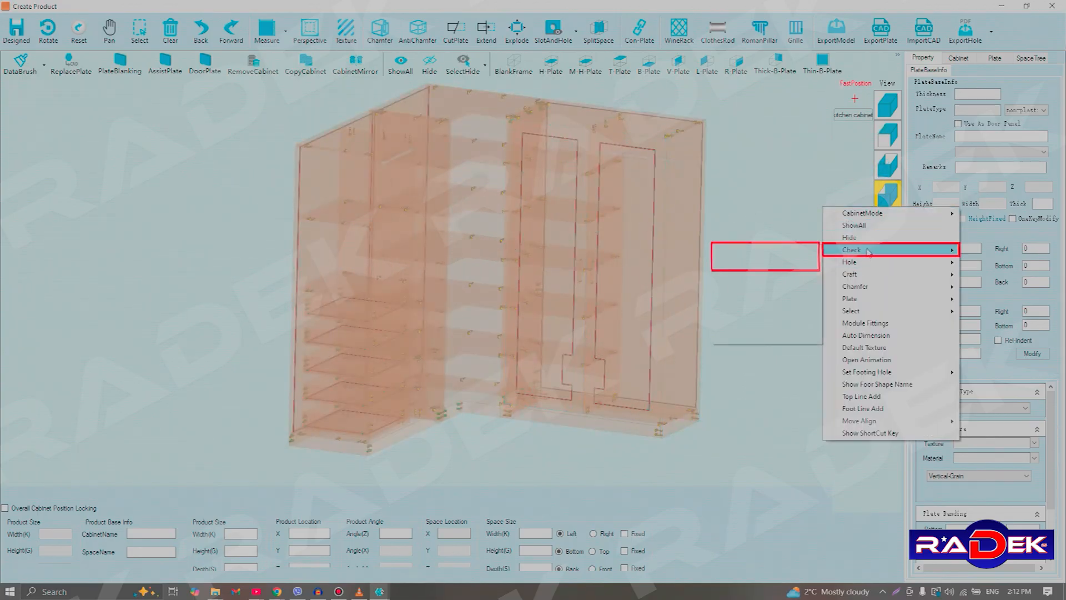
{"action": "left_click", "coordinate": [755, 254]}
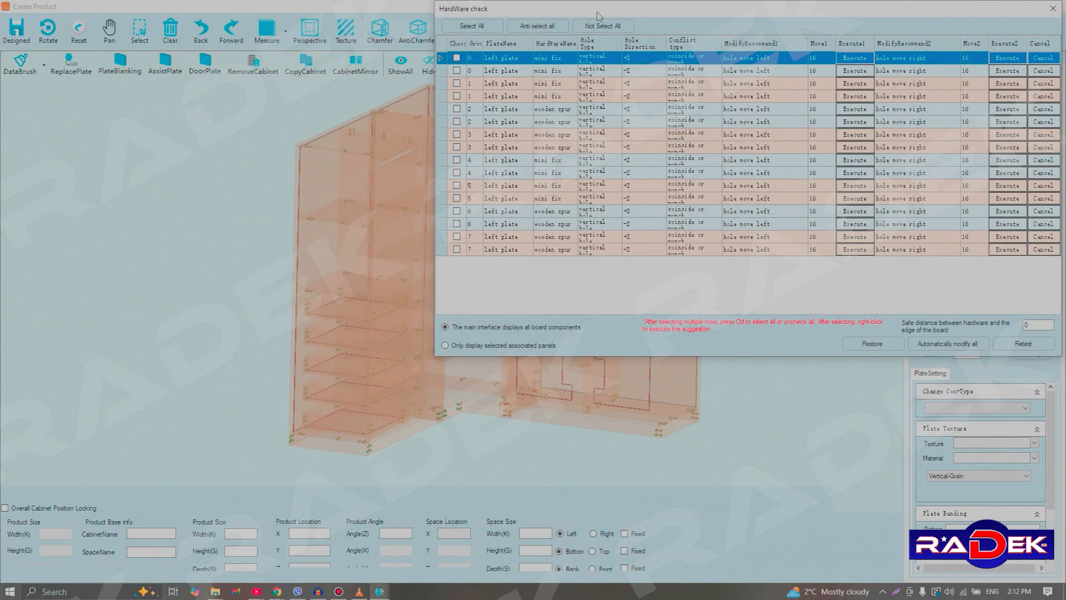
{"action": "left_click_drag", "start_coordinate": [598, 8], "coordinate": [527, 55]}
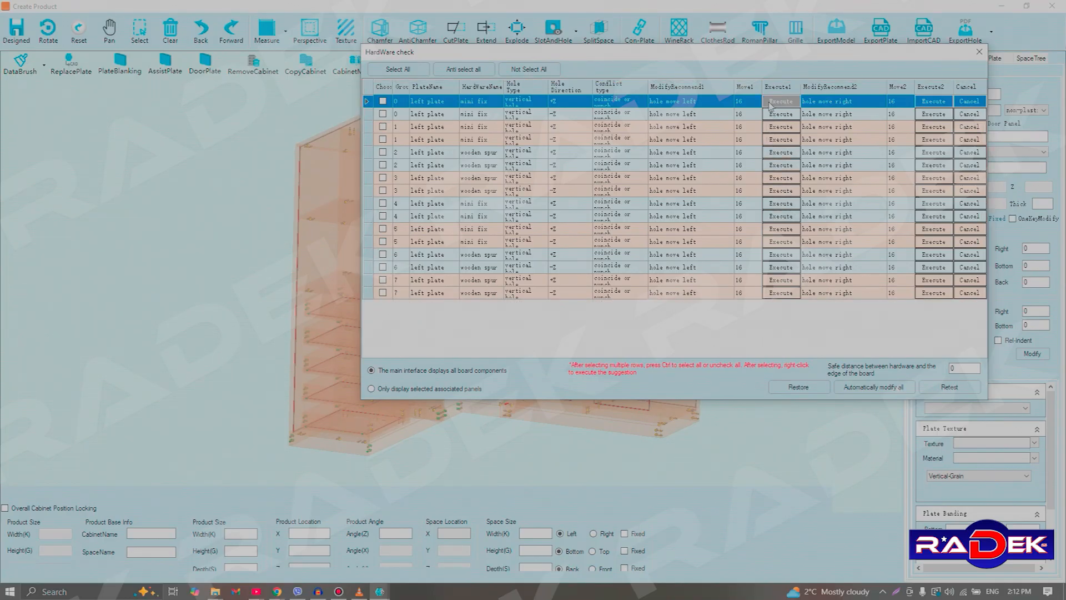
Automatically modify all conflicting holes in the hardware check, retest them and close the report.
{"action": "left_click", "coordinate": [866, 387]}
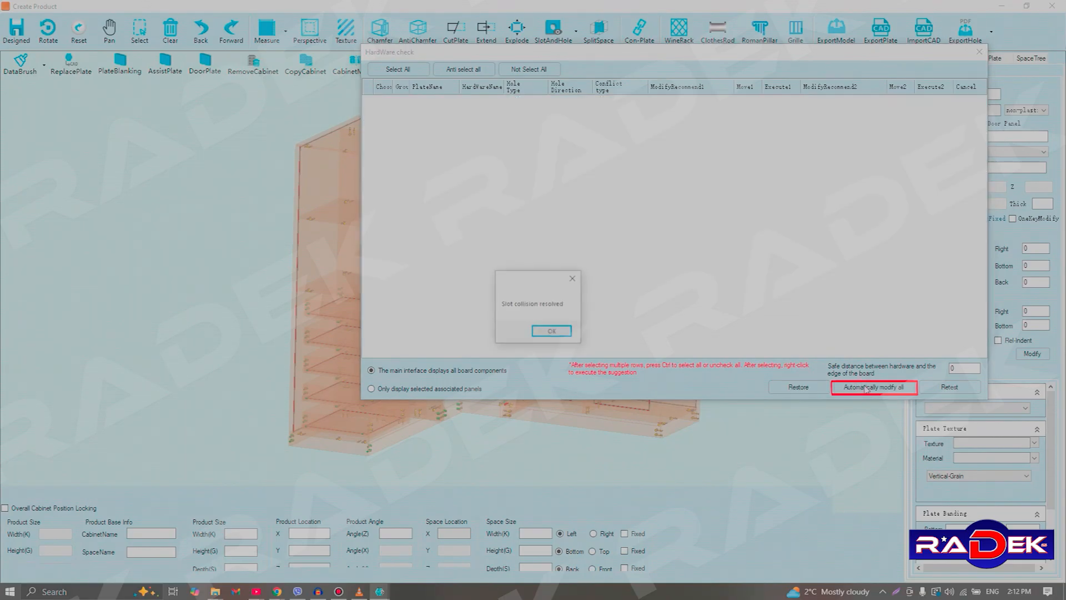
{"action": "left_click", "coordinate": [548, 332]}
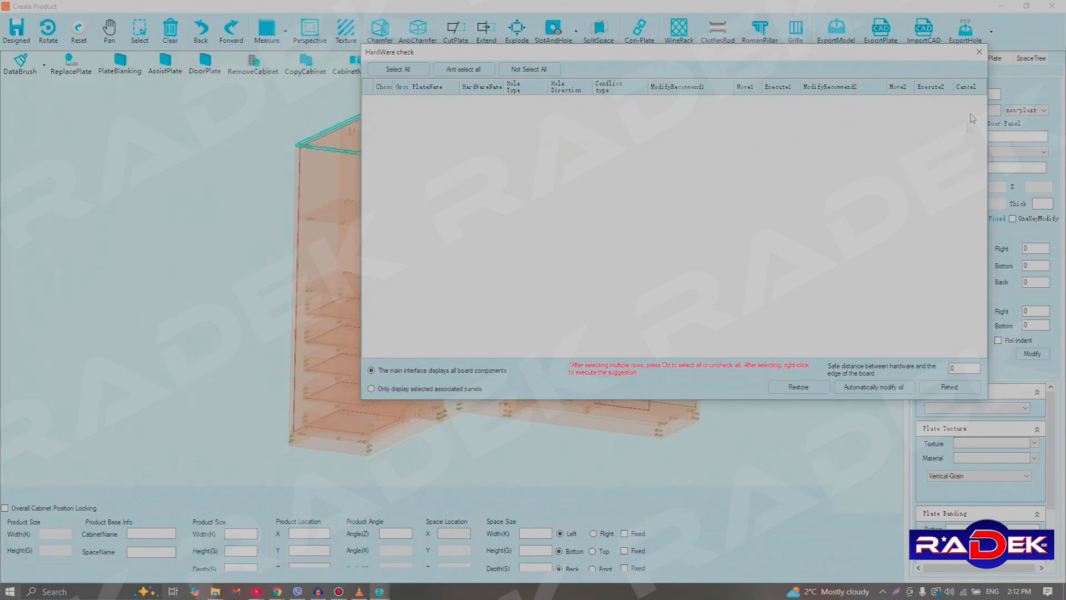
{"action": "left_click", "coordinate": [948, 387]}
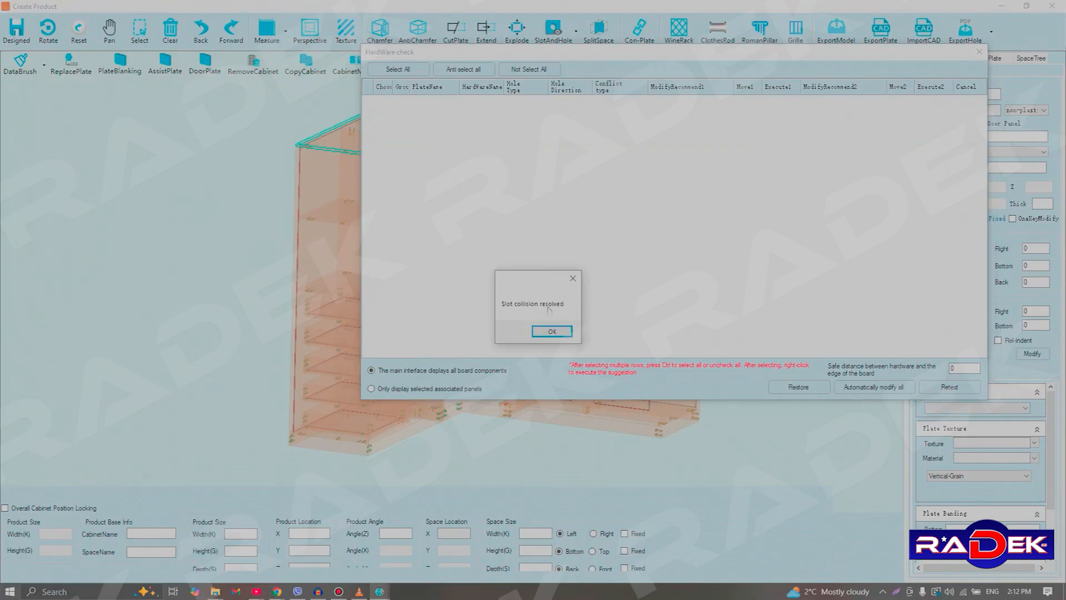
{"action": "left_click", "coordinate": [549, 331]}
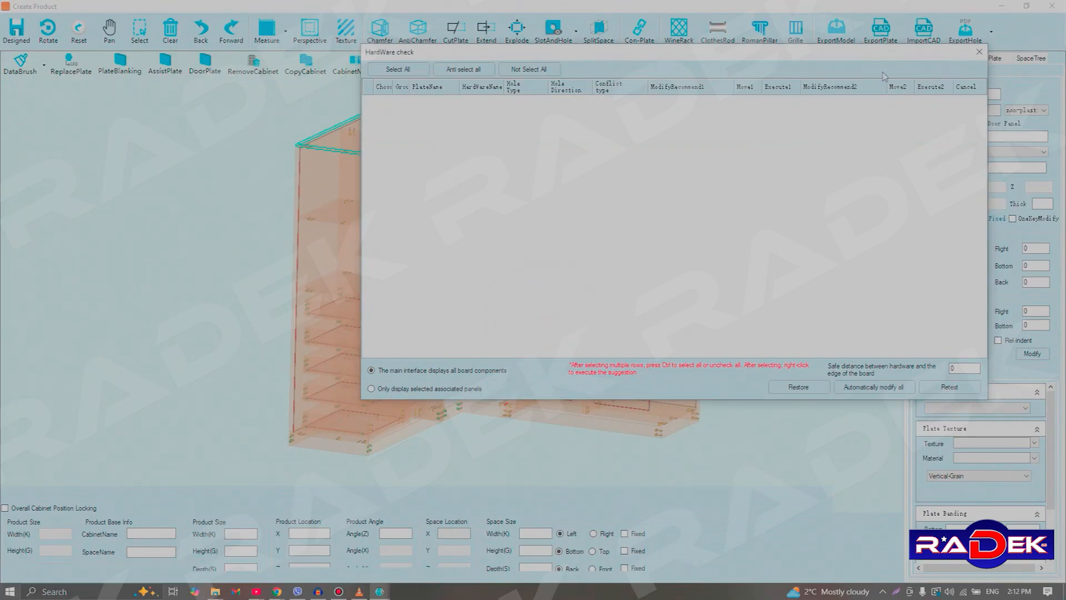
{"action": "left_click", "coordinate": [979, 51]}
Repeat the hardware check on the corrected wardrobe and dismiss its result.
{"action": "right_click", "coordinate": [791, 185]}
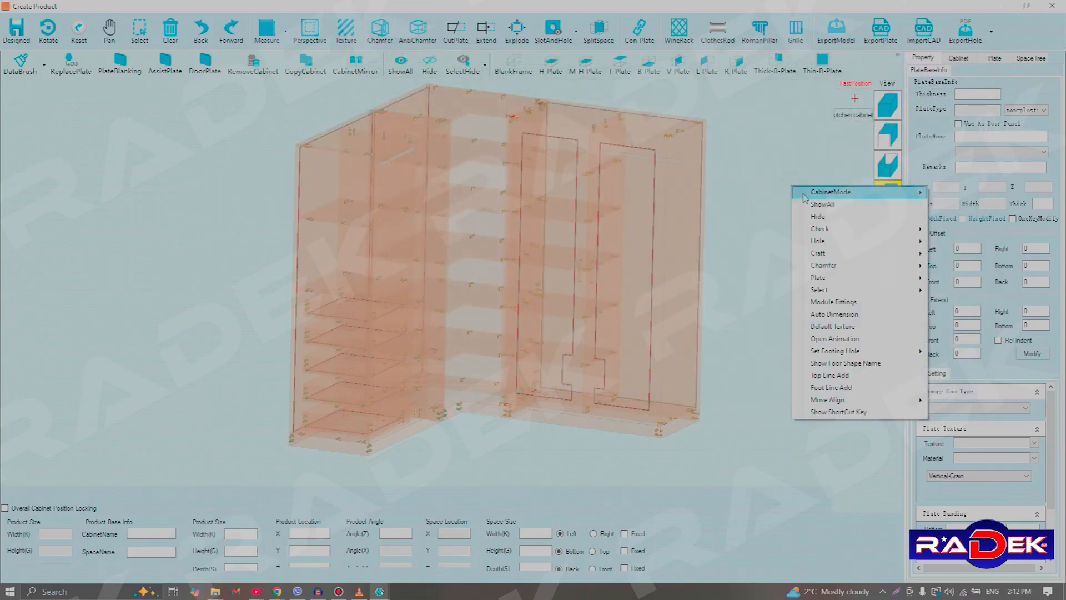
{"action": "mouse_move", "coordinate": [864, 229]}
{"action": "left_click", "coordinate": [971, 230]}
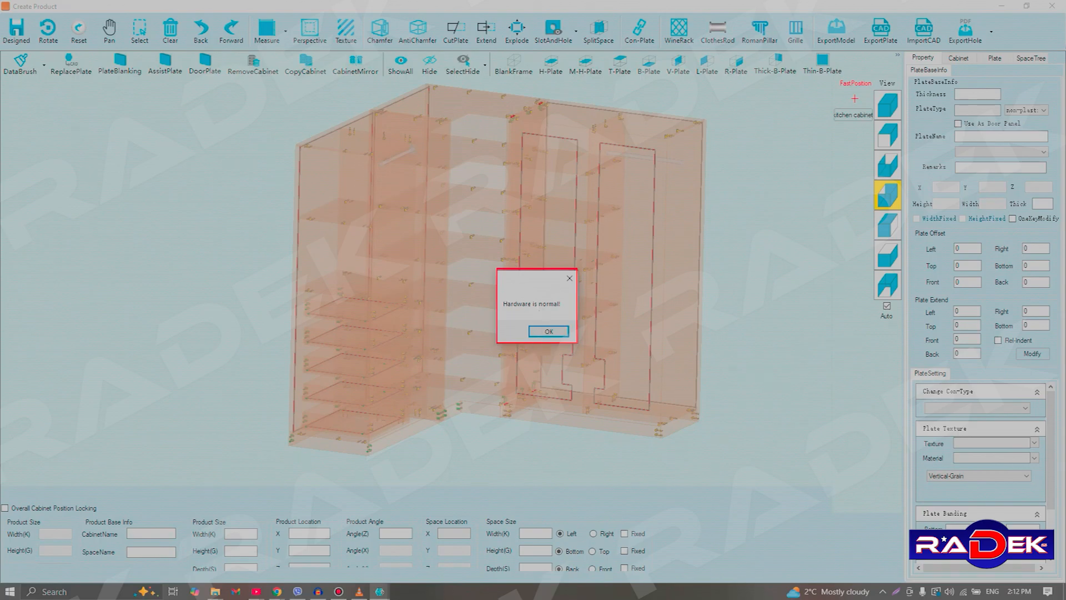
{"action": "left_click", "coordinate": [542, 330]}
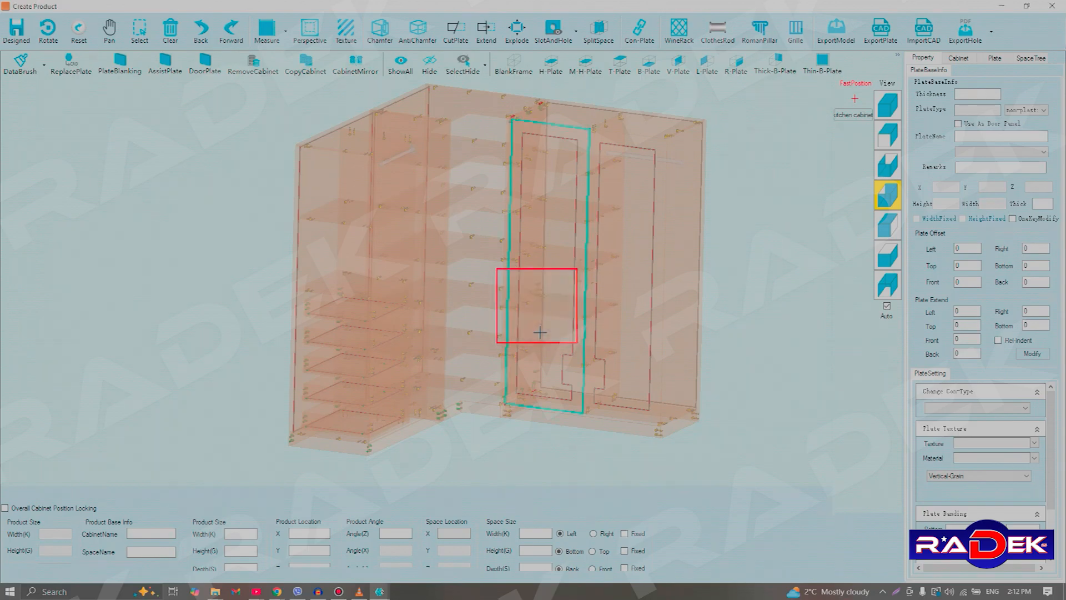
Run the plate check on the whole wardrobe and dismiss its result.
{"action": "right_click", "coordinate": [780, 226]}
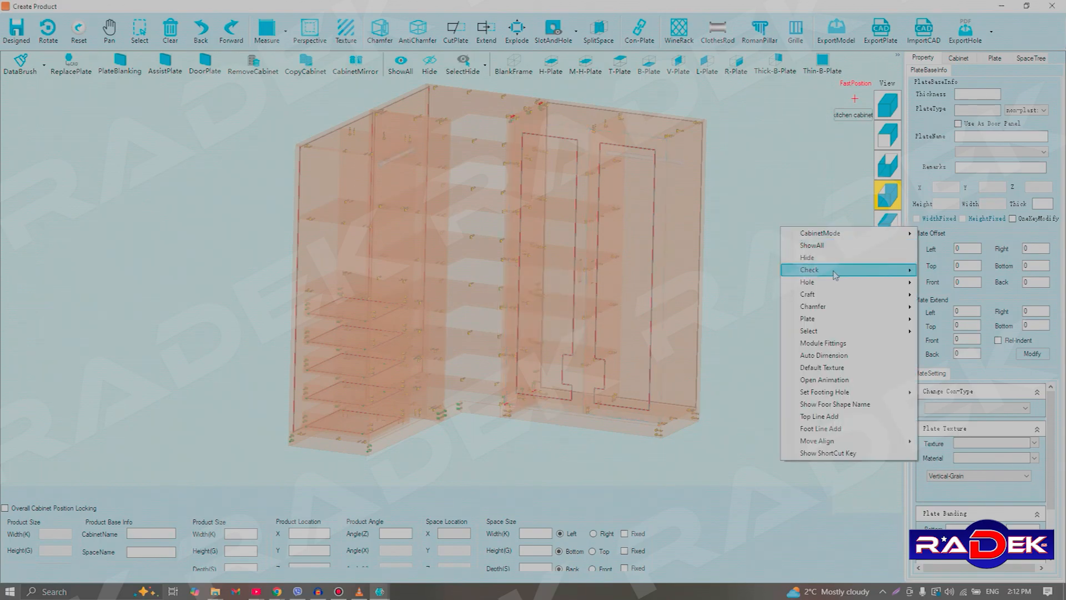
{"action": "mouse_move", "coordinate": [833, 270]}
{"action": "left_click", "coordinate": [969, 283]}
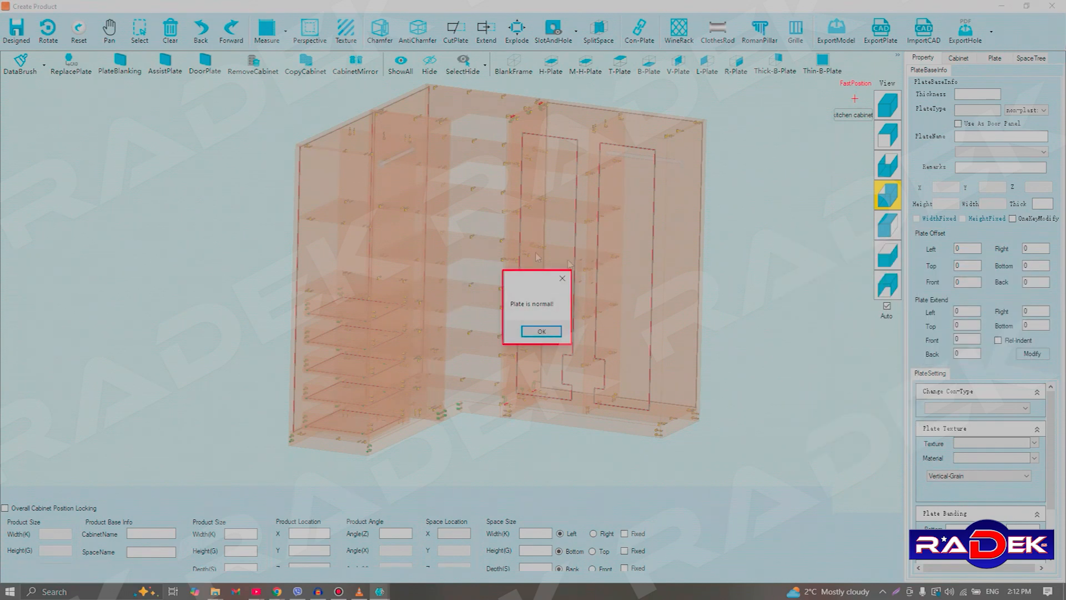
{"action": "left_click", "coordinate": [542, 332]}
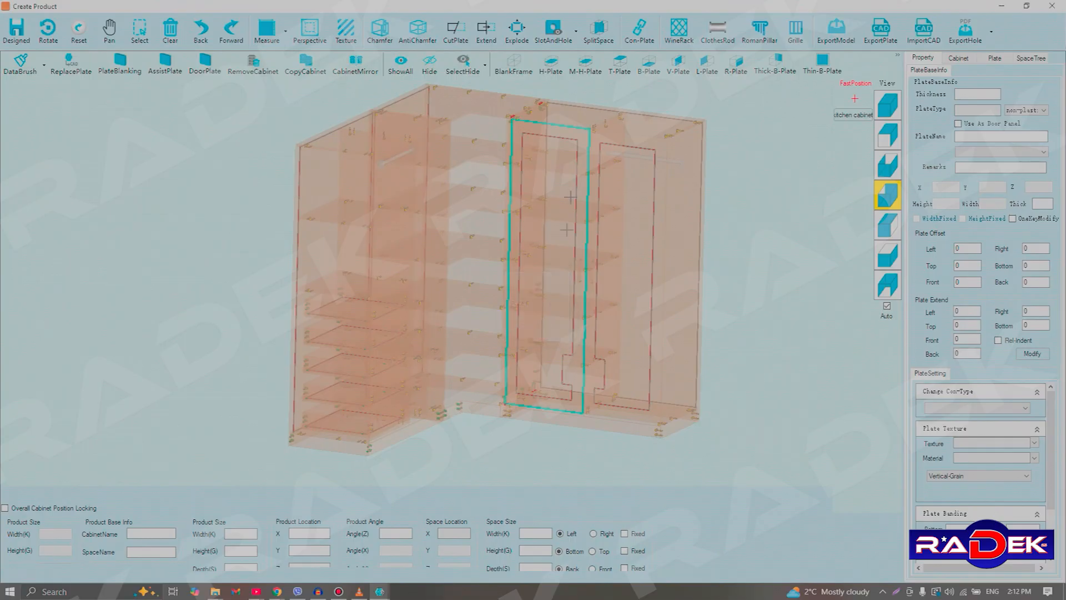
Display the corner wardrobe in solid preview mode and inspect it from another angle.
{"action": "left_click", "coordinate": [576, 41]}
{"action": "left_click", "coordinate": [577, 42]}
{"action": "left_click", "coordinate": [577, 35]}
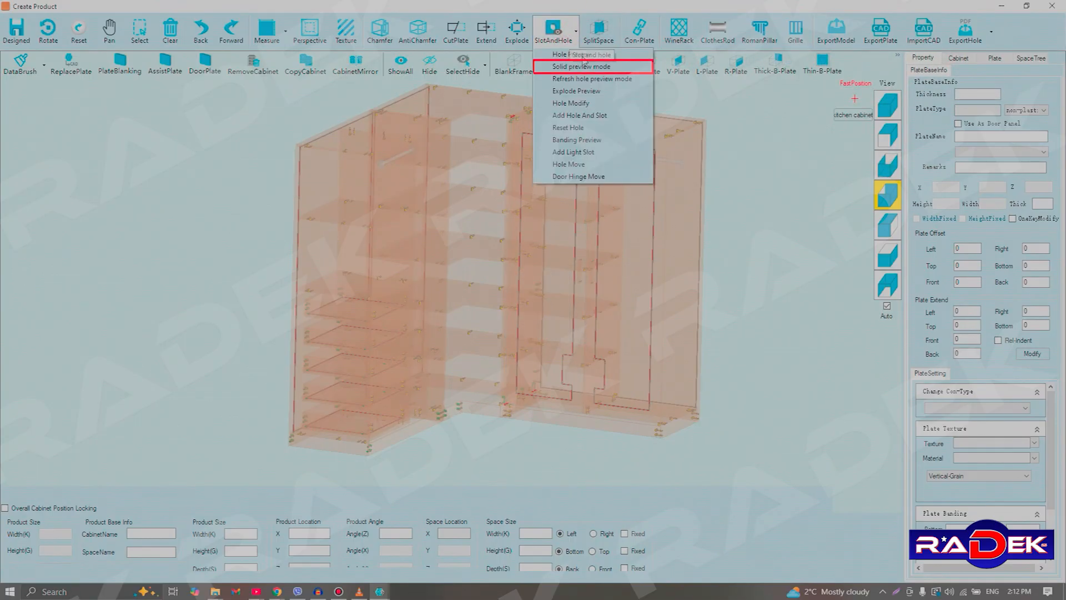
{"action": "left_click", "coordinate": [613, 68]}
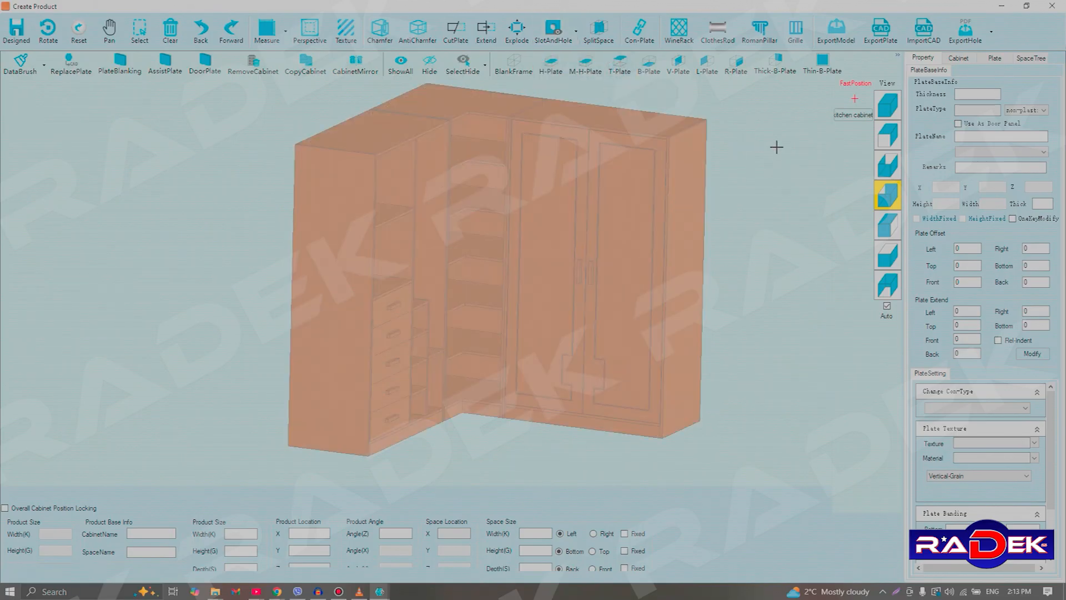
{"action": "middle_click_drag", "start_coordinate": [765, 284], "coordinate": [709, 278]}
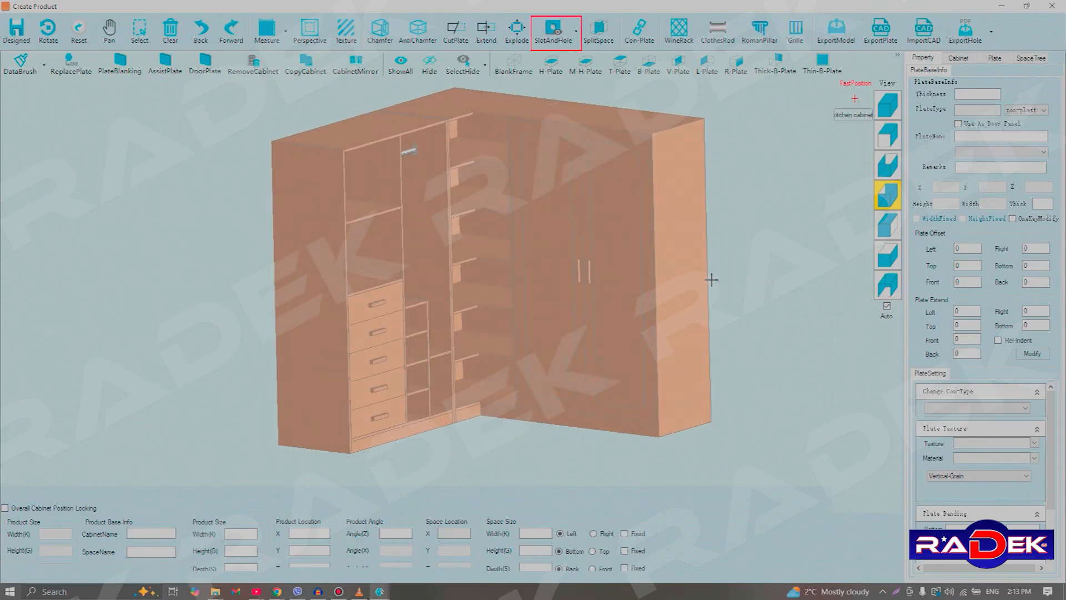
Show the exploded preview of the wardrobe and inspect its separated plates.
{"action": "left_click", "coordinate": [575, 34]}
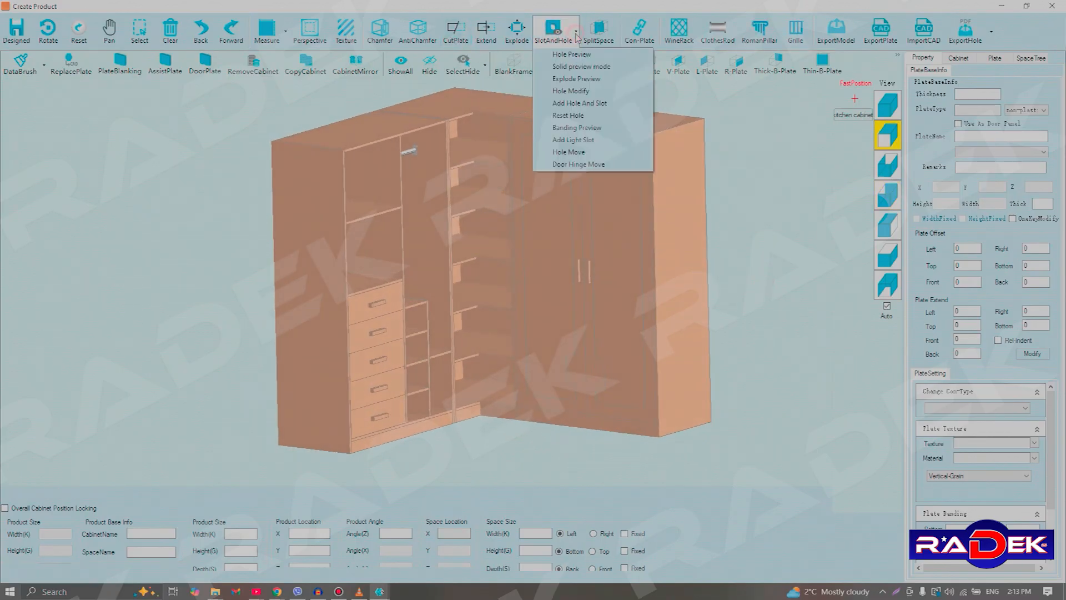
{"action": "left_click", "coordinate": [624, 79]}
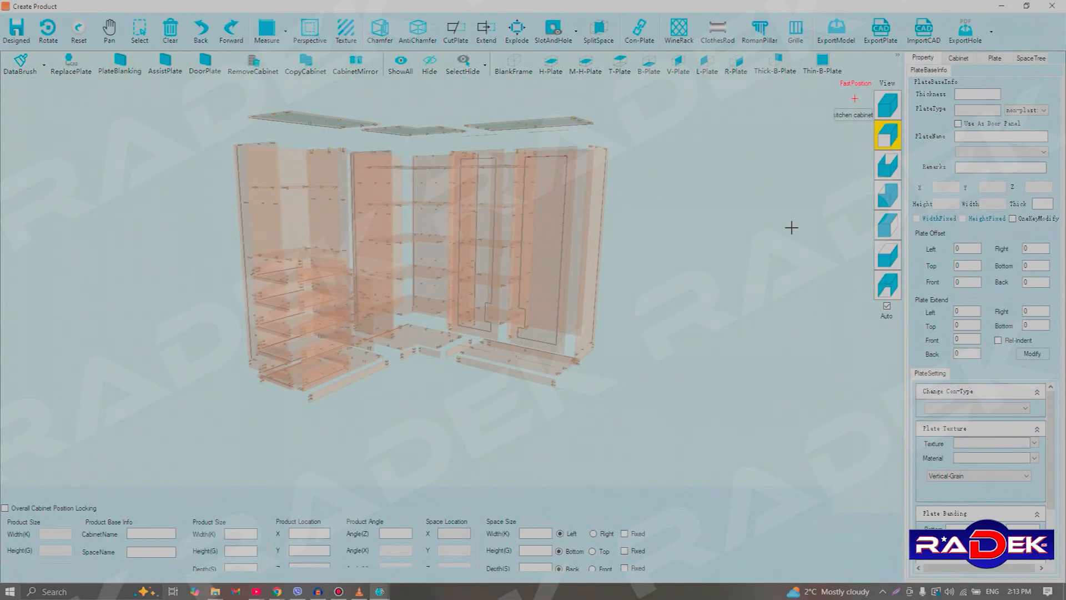
{"action": "left_click_drag", "start_coordinate": [678, 212], "coordinate": [85, 281]}
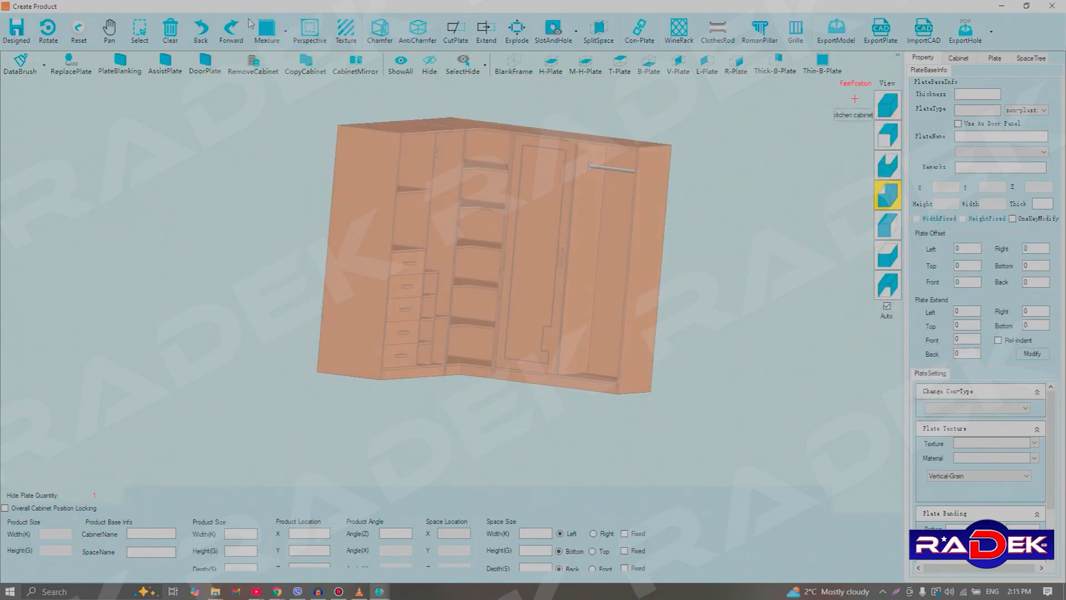
Finish the wardrobe design, name the cabinet RADEK_01 and save the product information.
{"action": "left_click", "coordinate": [6, 37]}
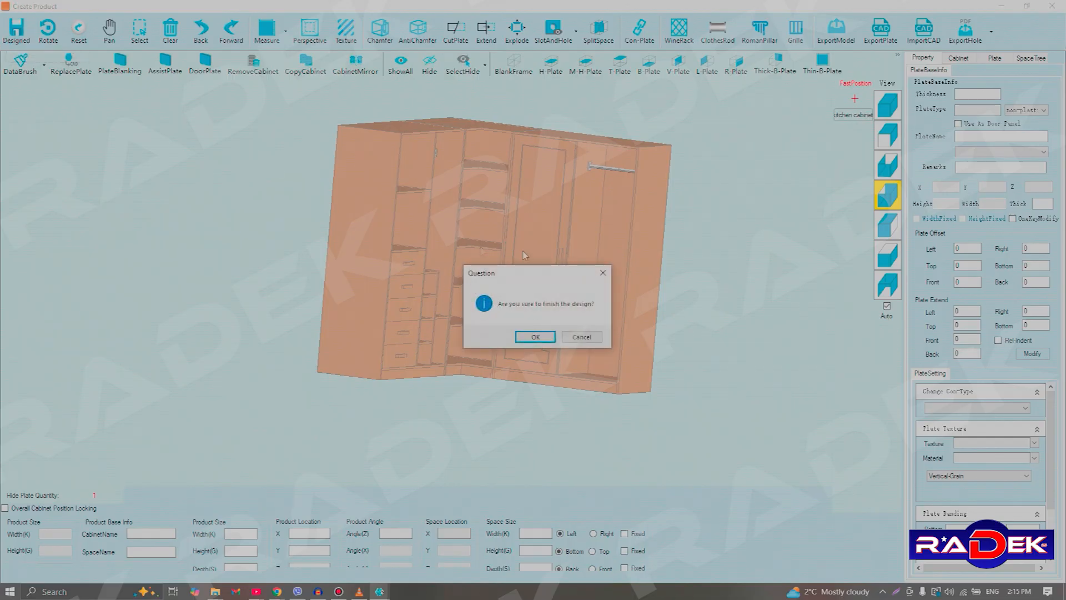
{"action": "left_click", "coordinate": [536, 338]}
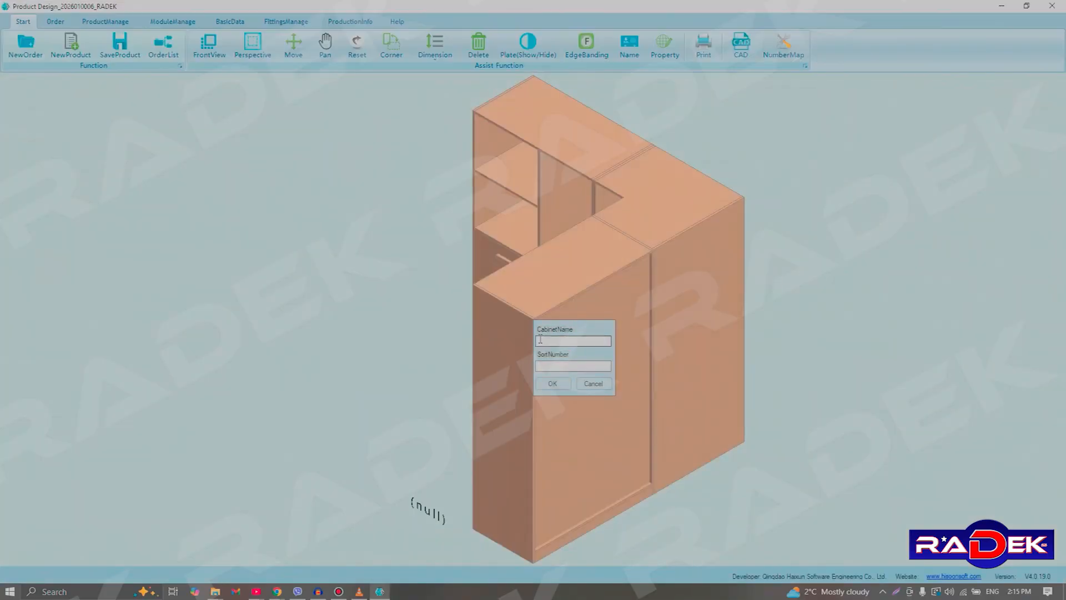
{"action": "left_click", "coordinate": [557, 341]}
{"action": "left_click", "coordinate": [553, 384]}
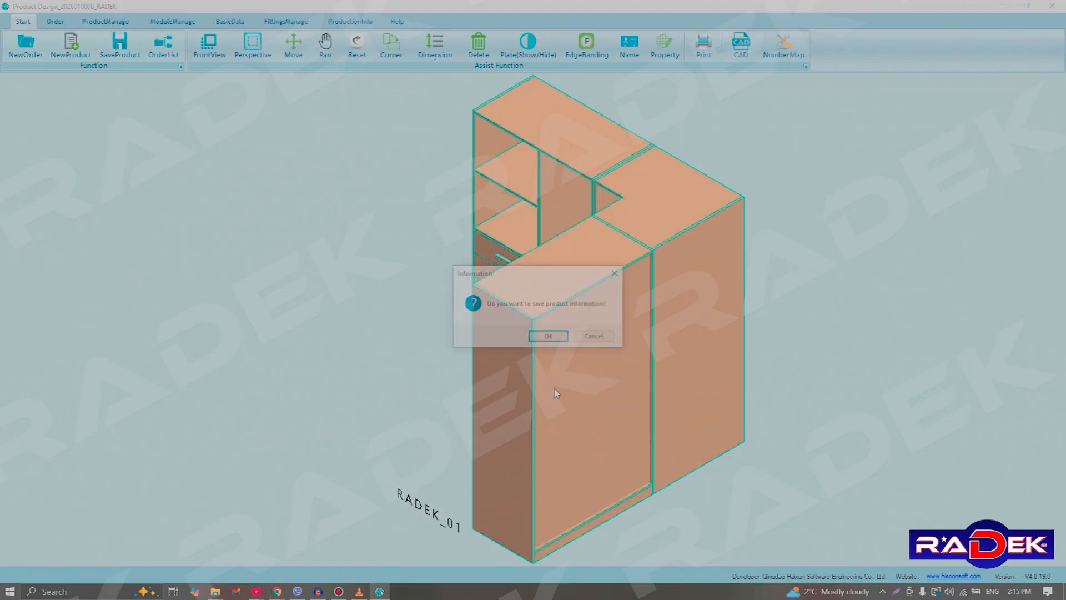
{"action": "left_click", "coordinate": [545, 338]}
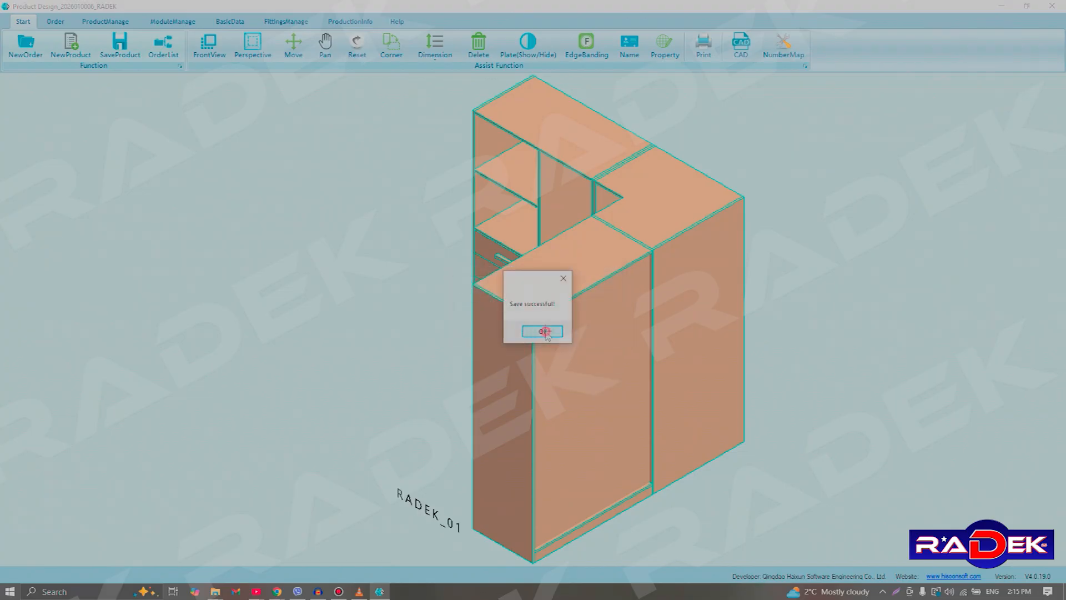
{"action": "left_click", "coordinate": [544, 332]}
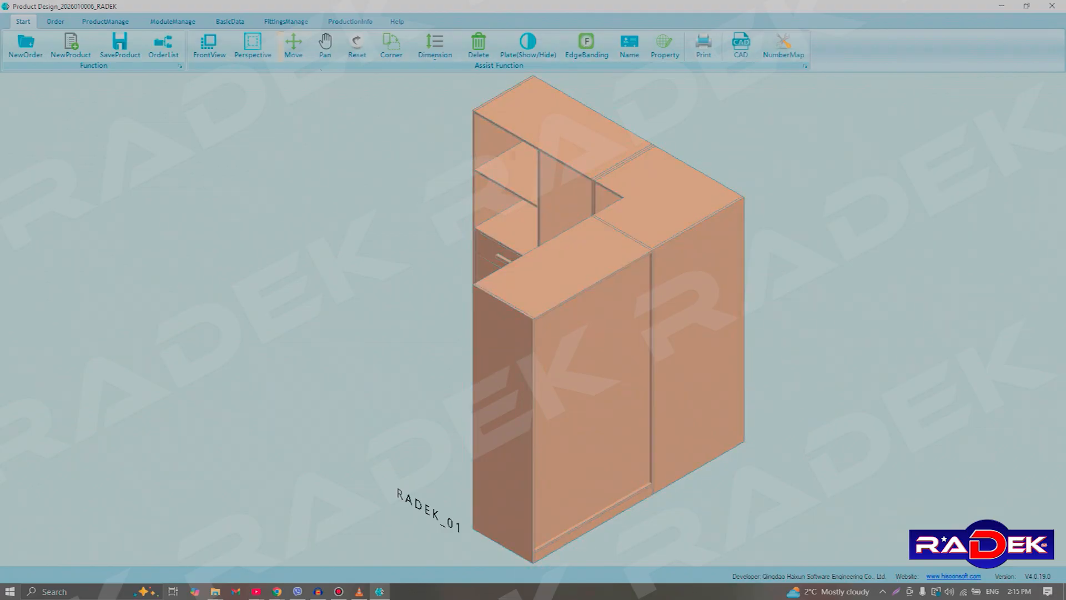
Apply the three thin one thick edge banding solution with thick 2 and thin 1, and save the changes.
{"action": "right_click", "coordinate": [785, 169]}
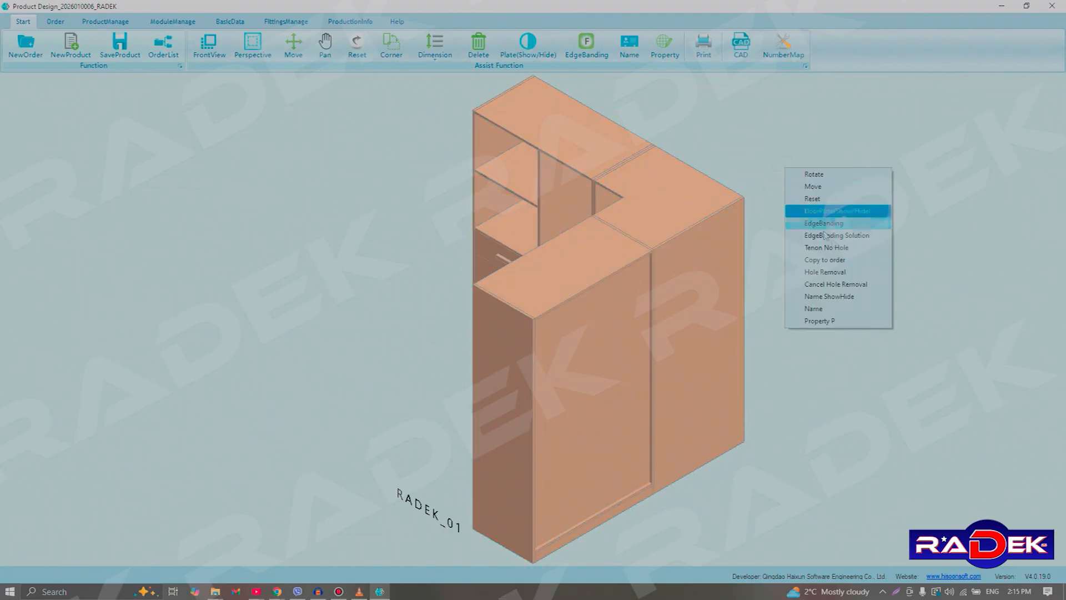
{"action": "left_click", "coordinate": [866, 237]}
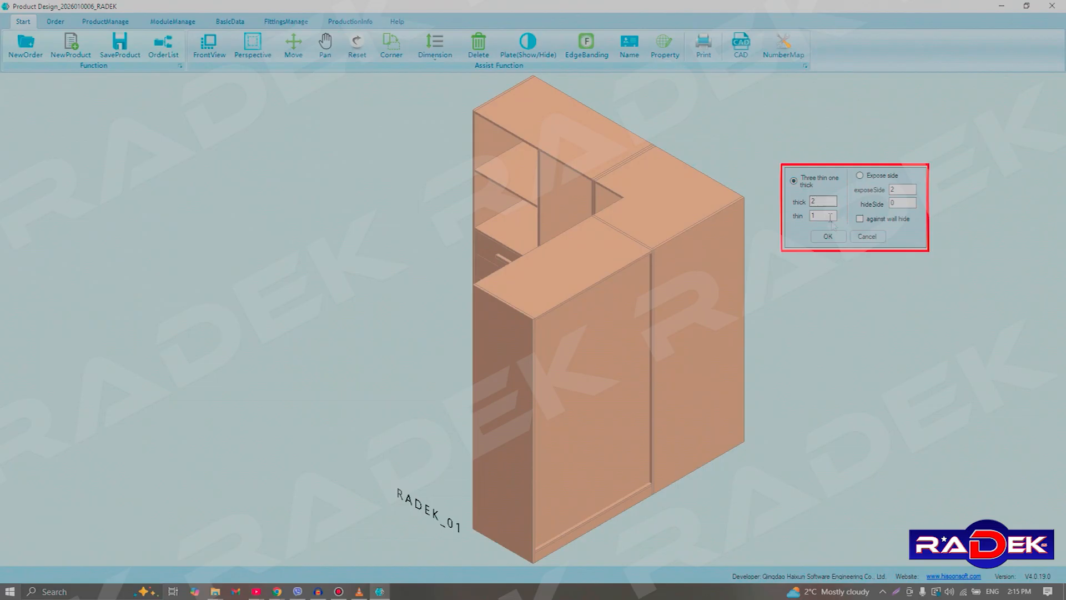
{"action": "left_click", "coordinate": [827, 236]}
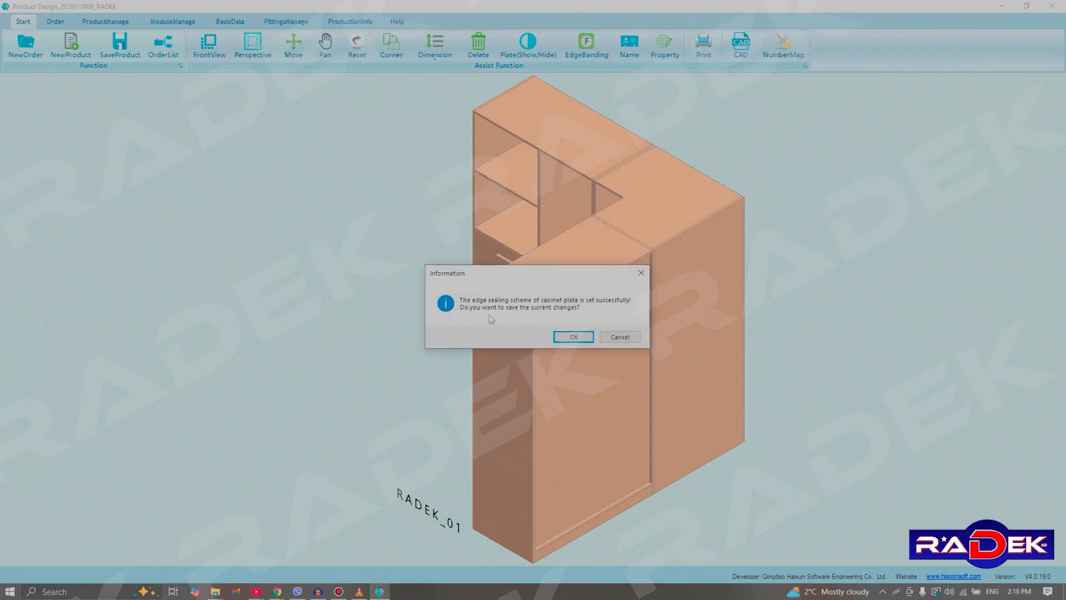
{"action": "left_click", "coordinate": [574, 338]}
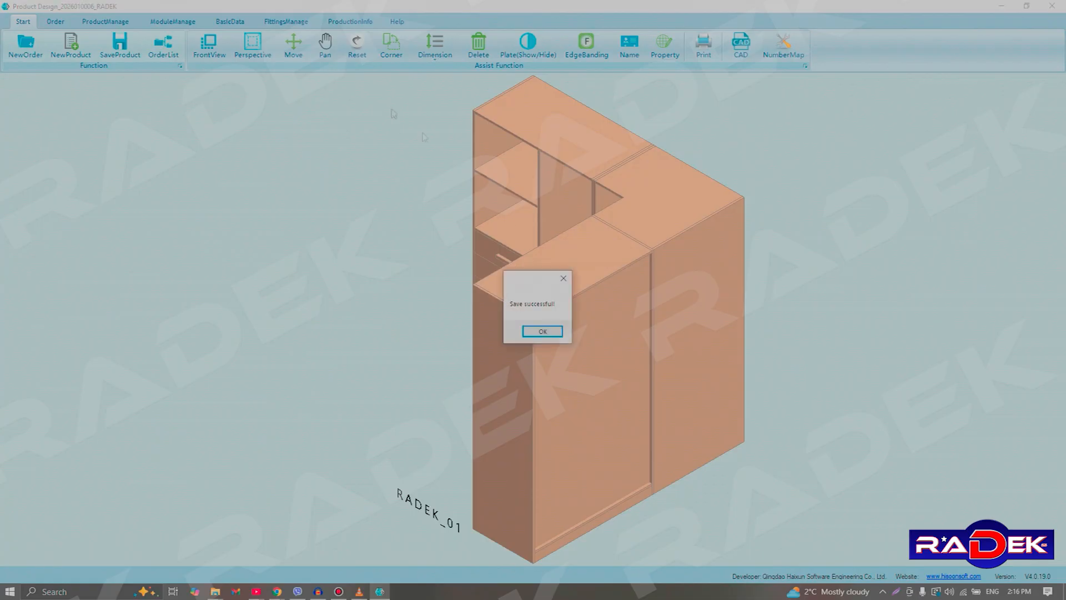
{"action": "left_click", "coordinate": [536, 331]}
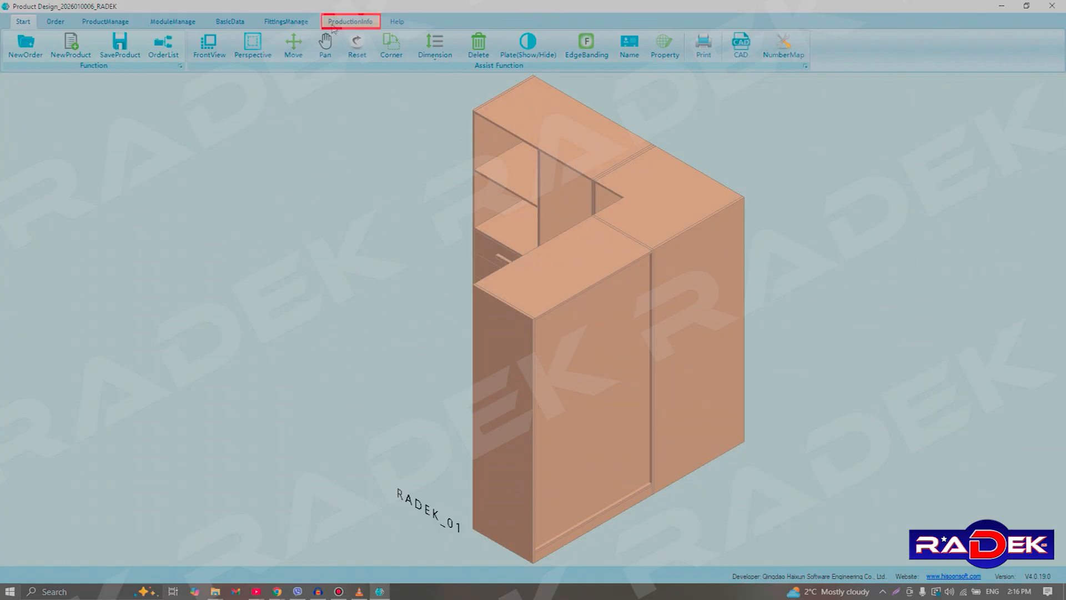
Export all production reports for RADEK_01 into a new desktop folder named Haixun_RADEK and close the report window.
{"action": "left_click", "coordinate": [333, 25]}
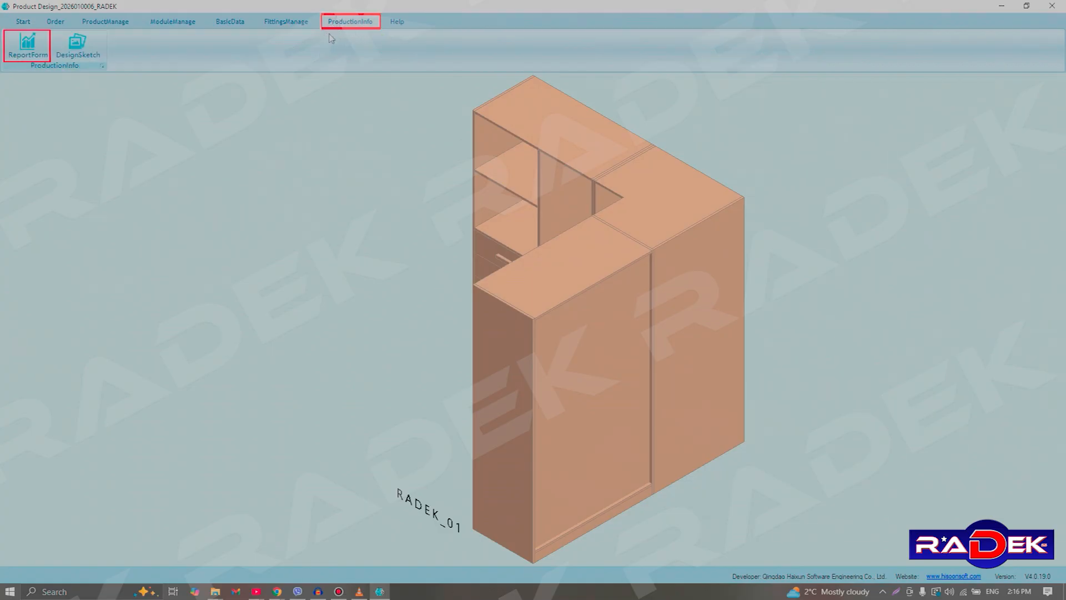
{"action": "left_click", "coordinate": [24, 44]}
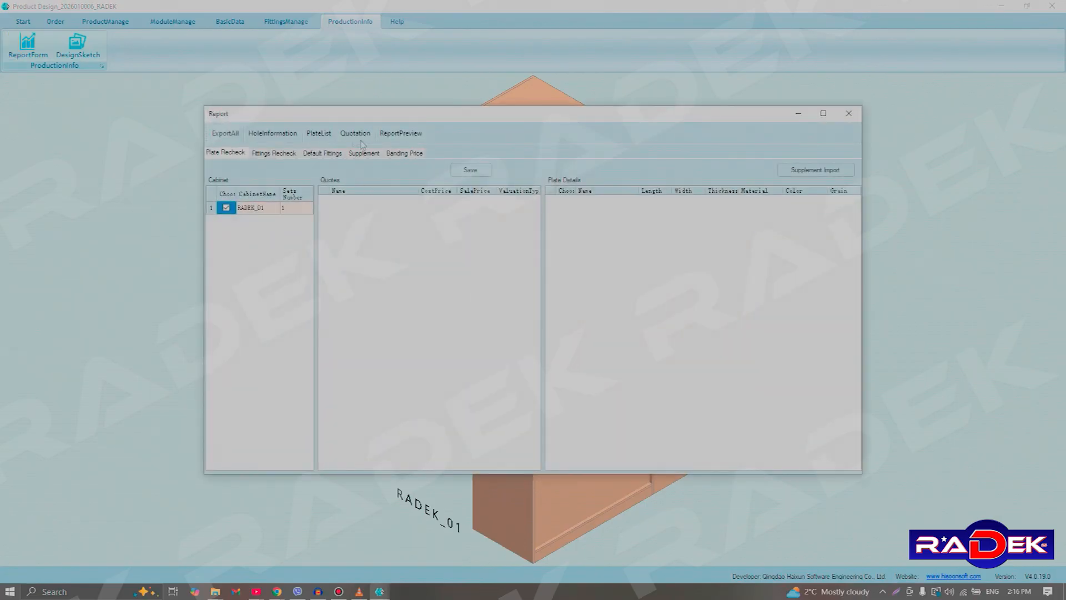
{"action": "left_click", "coordinate": [229, 133]}
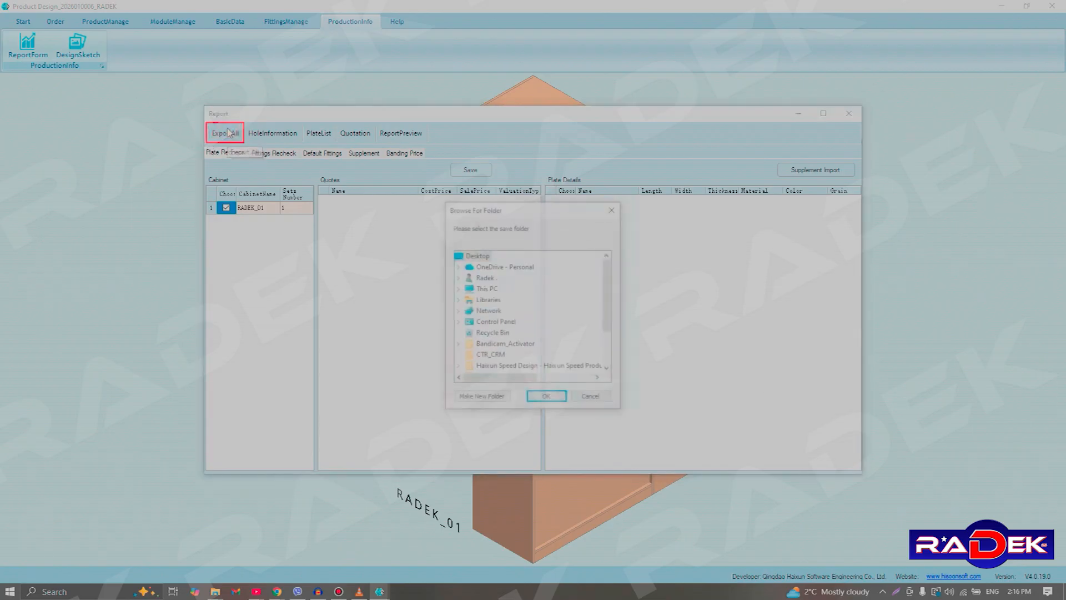
{"action": "left_click", "coordinate": [478, 397]}
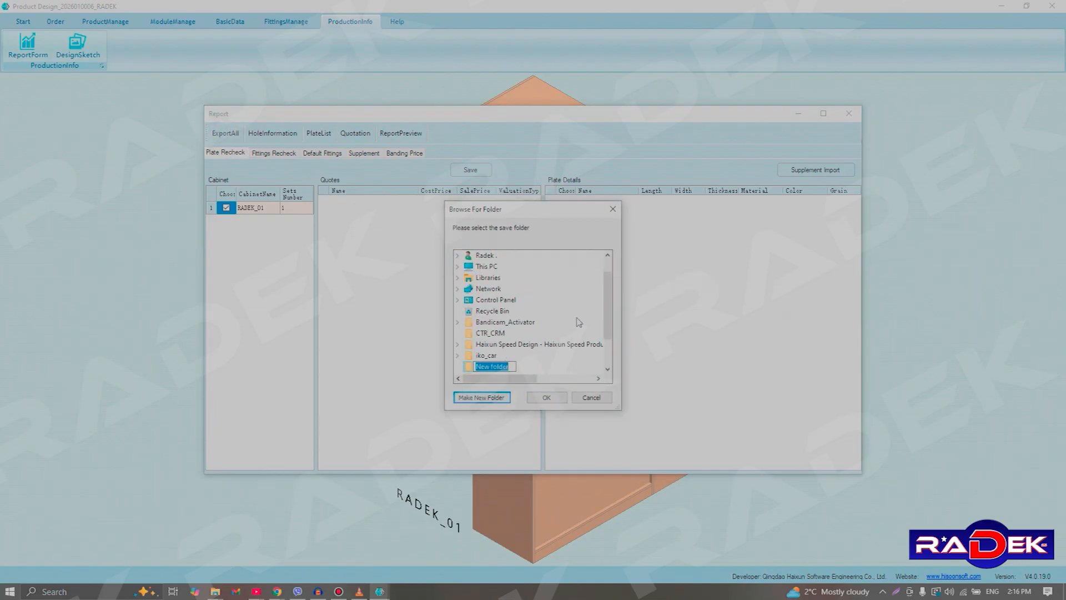
{"action": "type", "text": "Haixun_RADEK"}
{"action": "key", "text": "Return"}
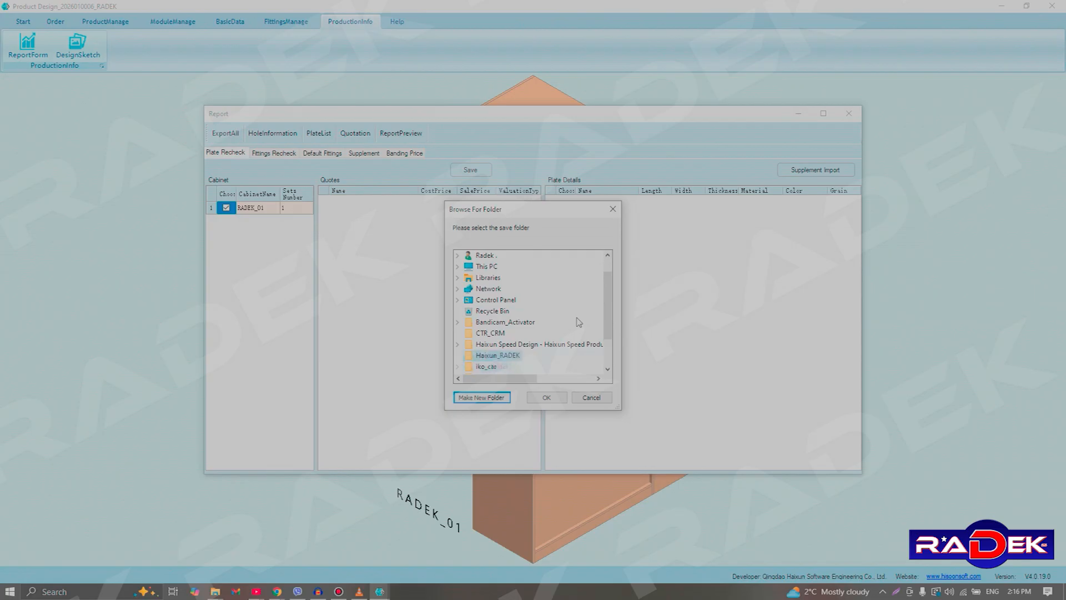
{"action": "key", "text": "Return"}
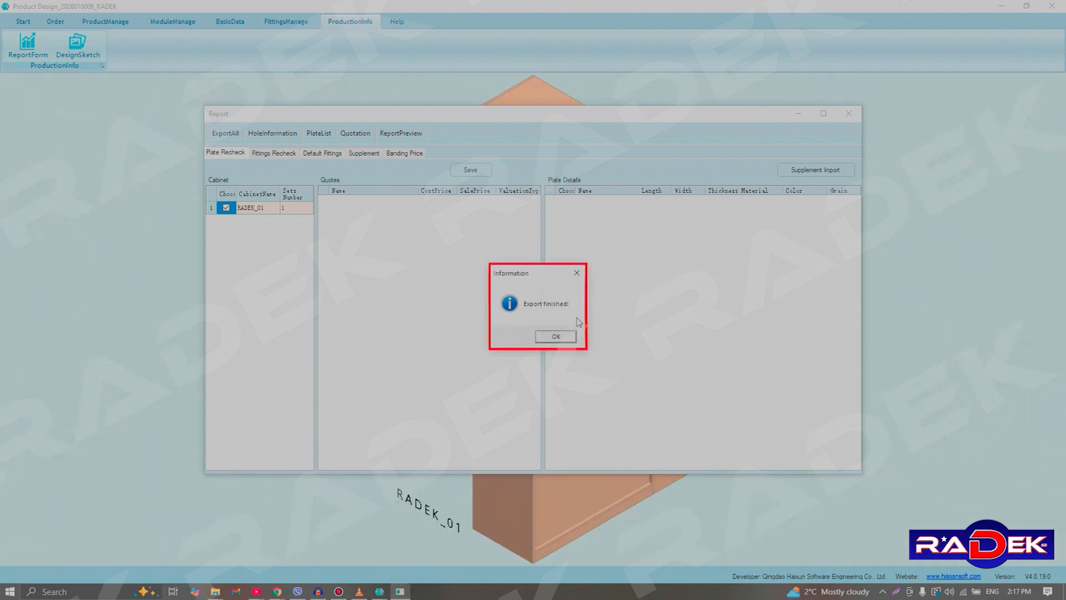
{"action": "left_click", "coordinate": [553, 338]}
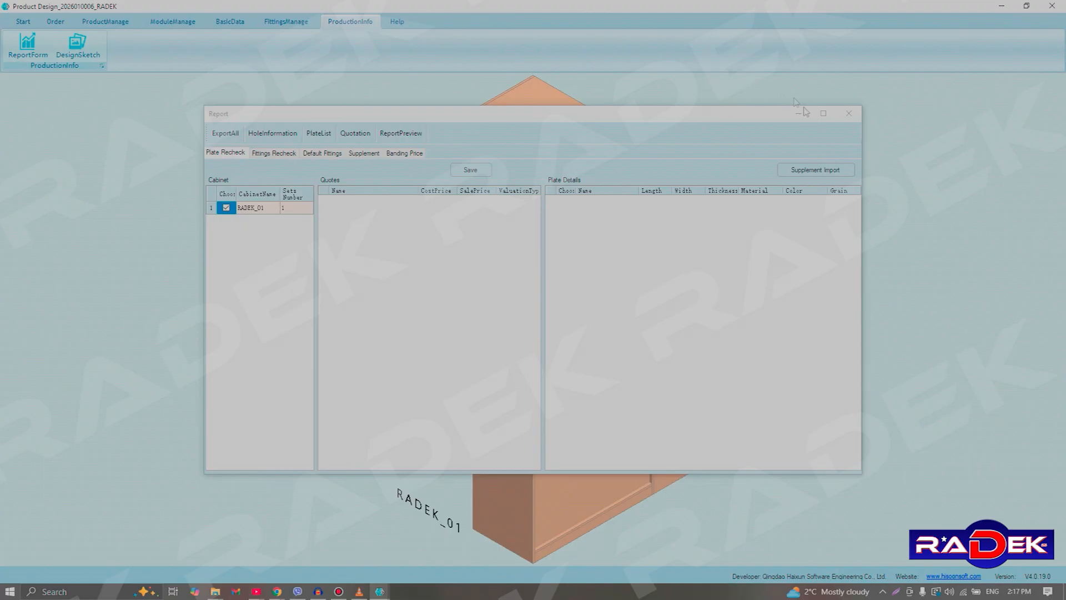
{"action": "left_click", "coordinate": [843, 116]}
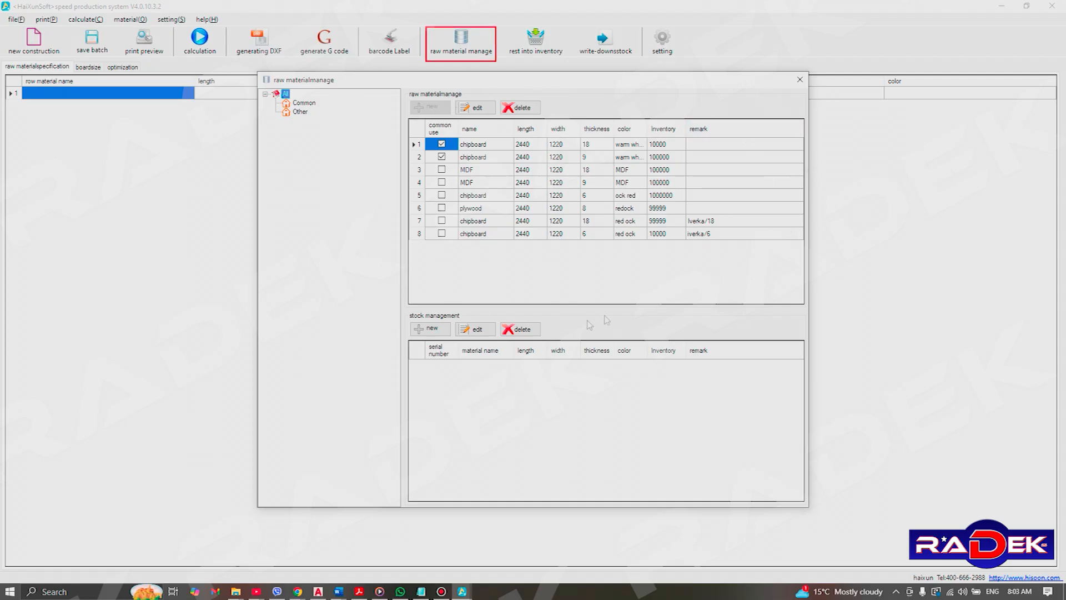
Start a new stock entry under the 18 mm MDF raw material with length 2200, width 1300 and thickness 22.
{"action": "left_click", "coordinate": [468, 172]}
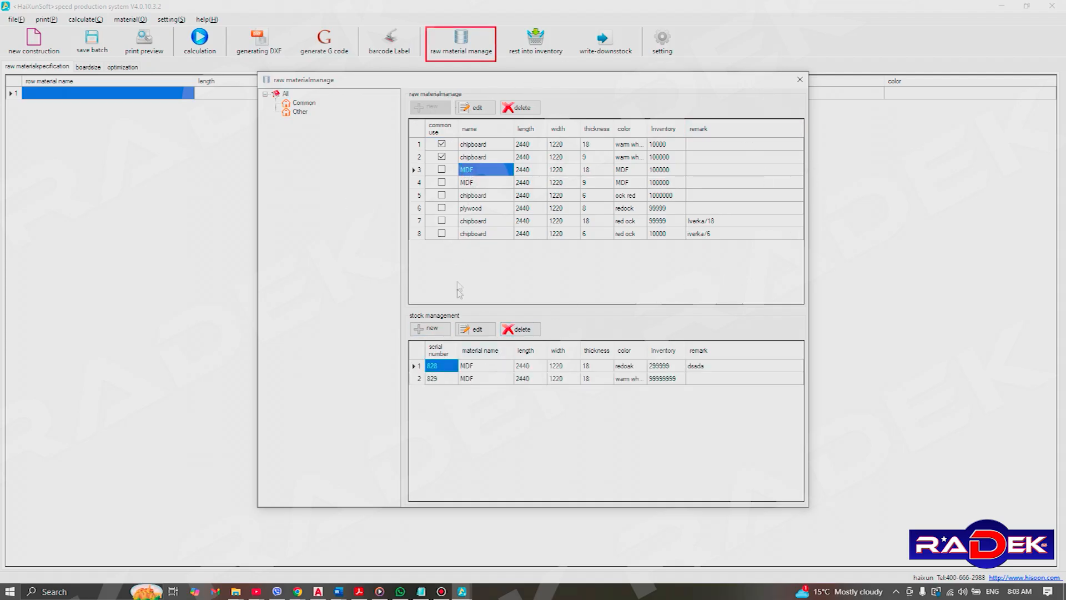
{"action": "left_click", "coordinate": [432, 331]}
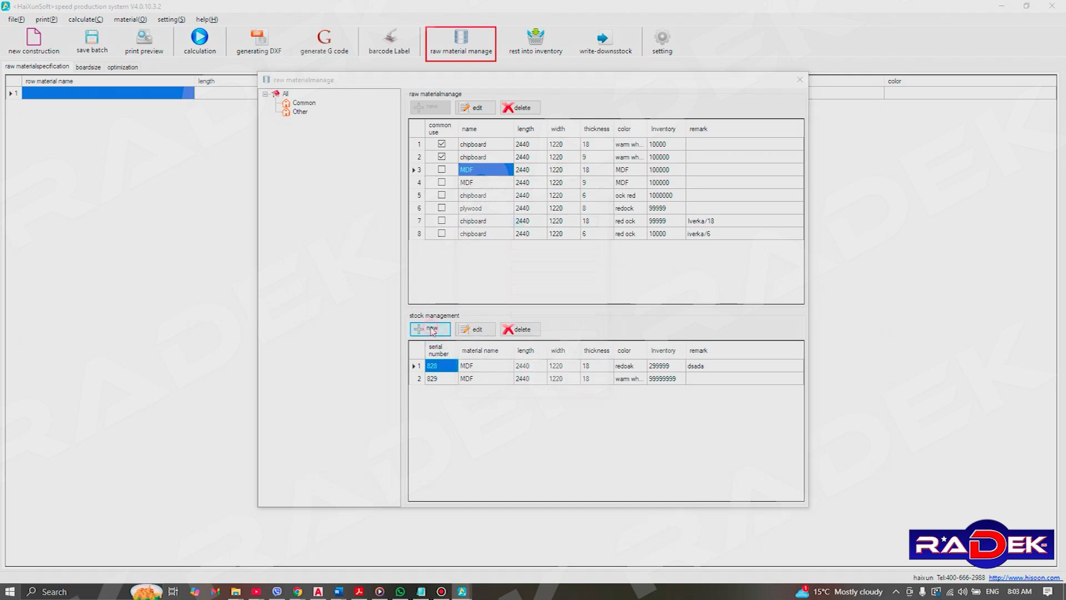
{"action": "left_click", "coordinate": [544, 239]}
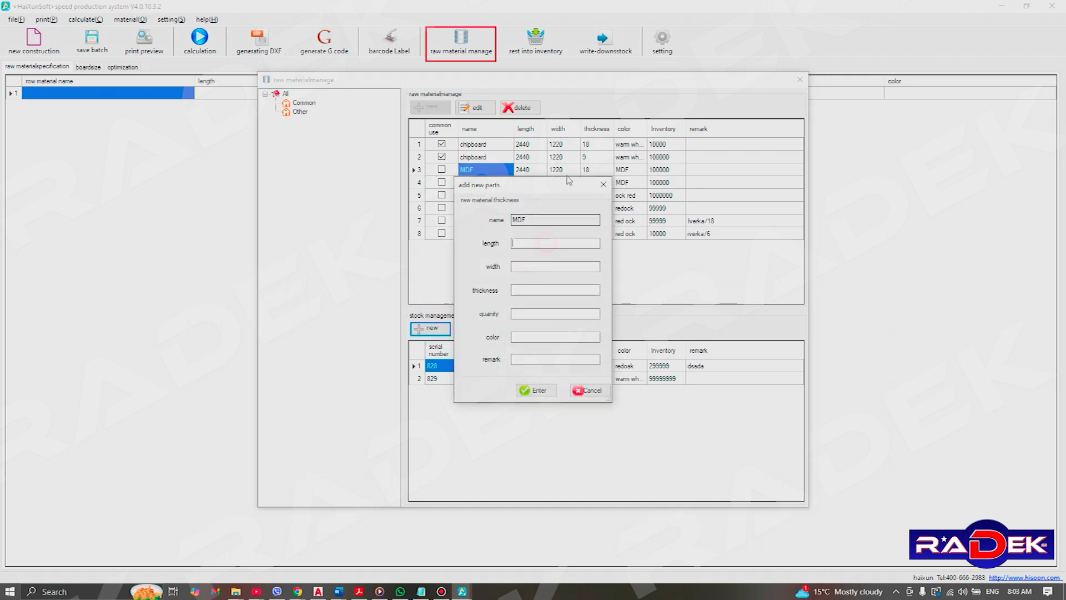
{"action": "left_click_drag", "start_coordinate": [550, 188], "coordinate": [830, 192]}
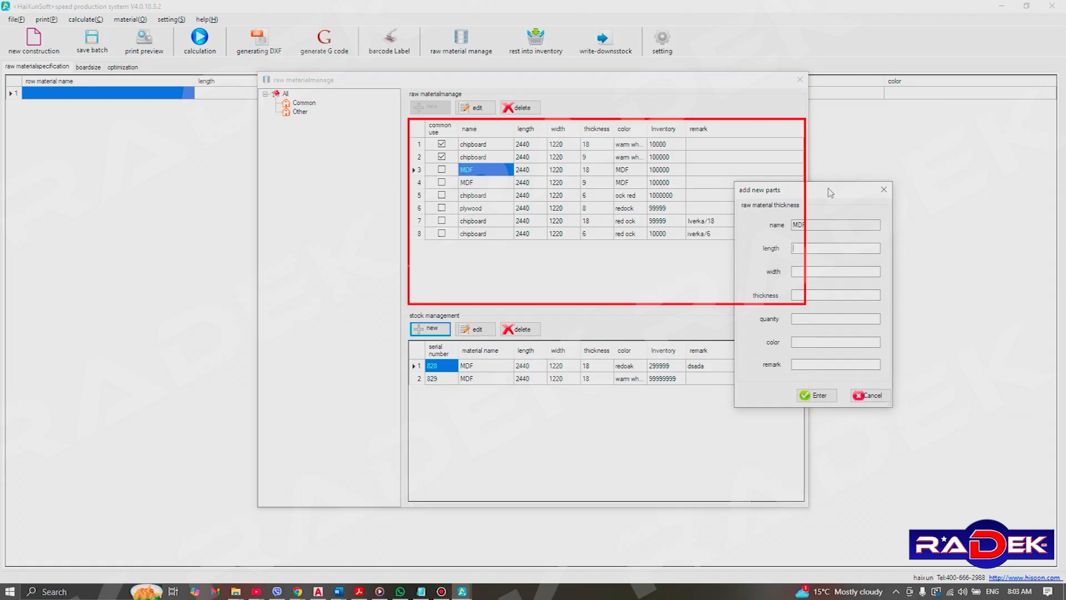
{"action": "type", "text": "2200"}
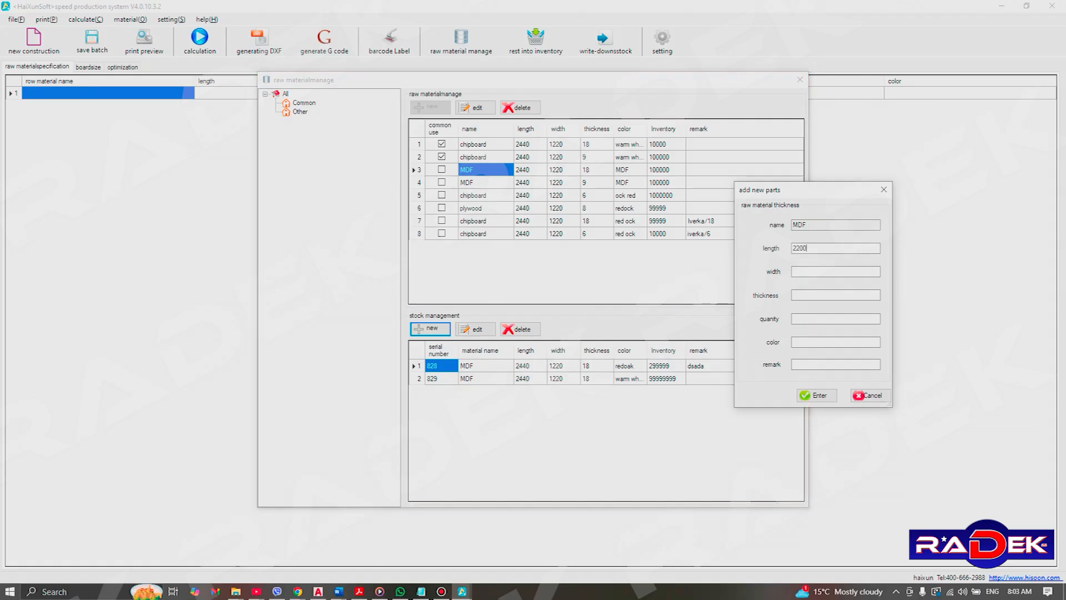
{"action": "key", "text": "Tab"}
{"action": "left_click", "coordinate": [802, 271]}
{"action": "left_click", "coordinate": [796, 294]}
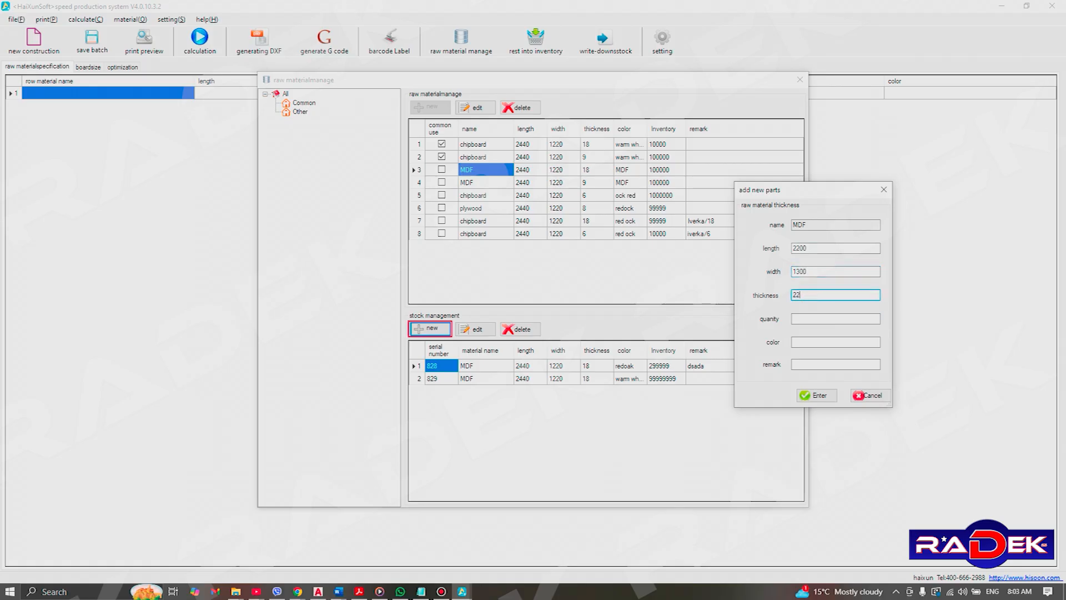
Set the new stock entry's quantity to 10000 and color to MDF, and save it.
{"action": "left_click", "coordinate": [837, 318]}
{"action": "type", "text": "100000"}
{"action": "key", "text": "BackSpace"}
{"action": "left_click", "coordinate": [805, 341]}
{"action": "type", "text": "MDF"}
{"action": "key", "text": "Tab"}
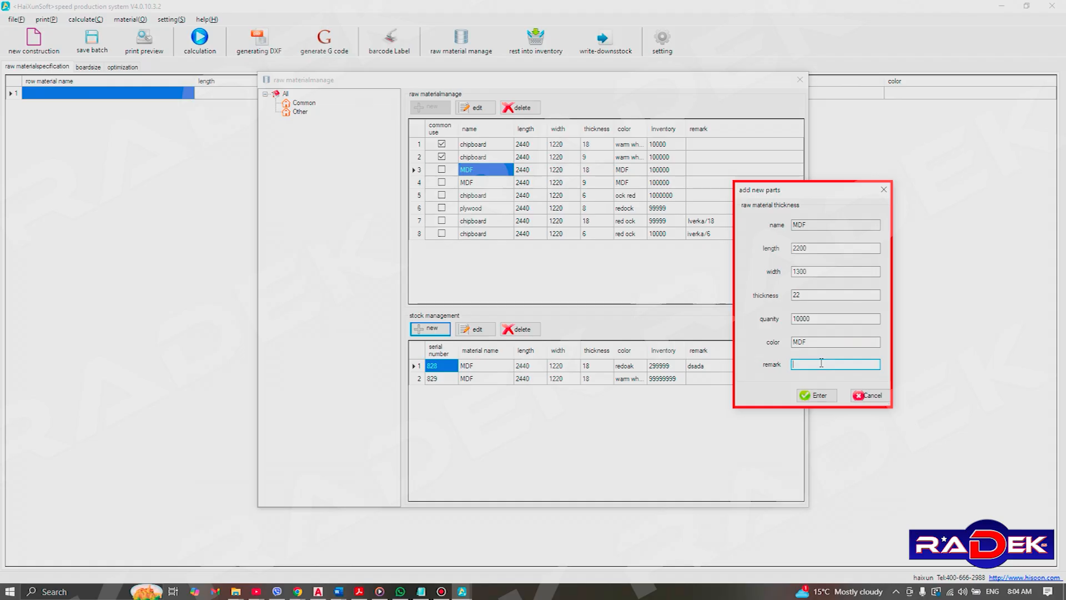
{"action": "left_click", "coordinate": [818, 396]}
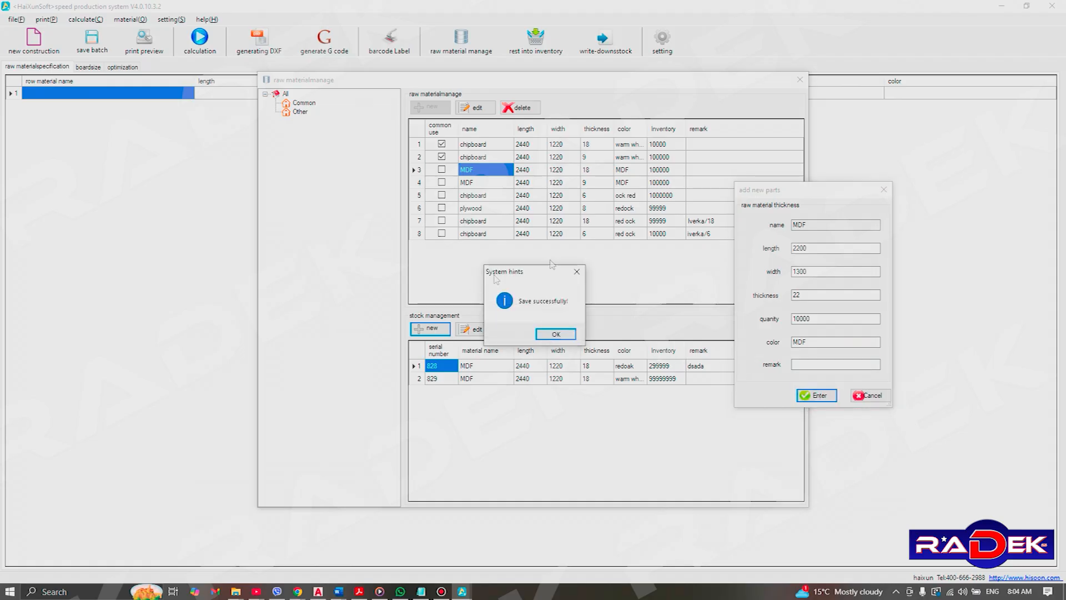
{"action": "left_click", "coordinate": [556, 334]}
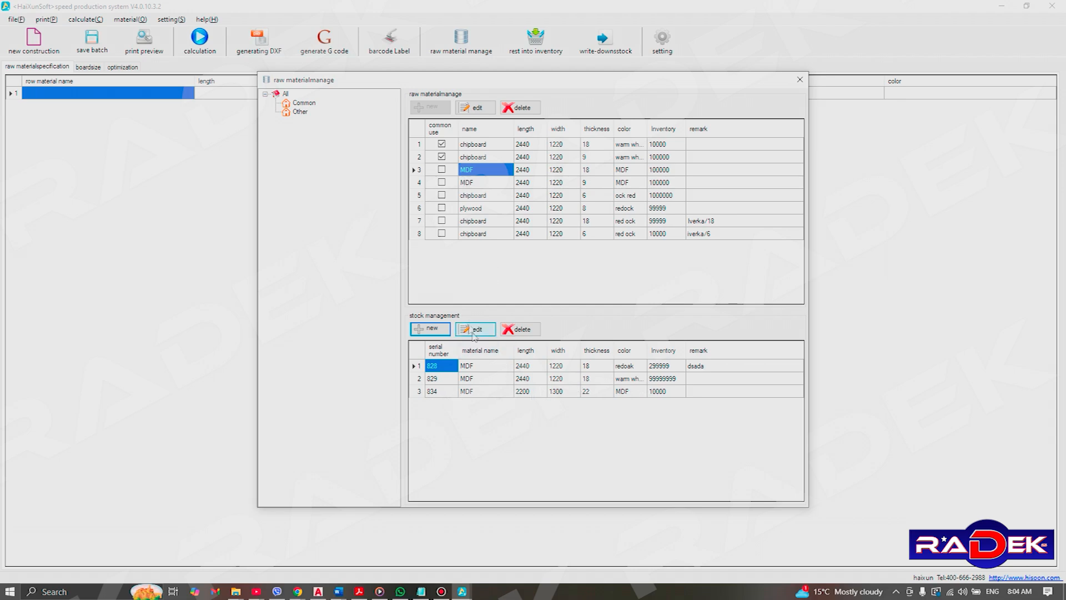
Select the new 2200 x 1300 MDF stock row and close the raw material manager.
{"action": "left_click", "coordinate": [492, 394]}
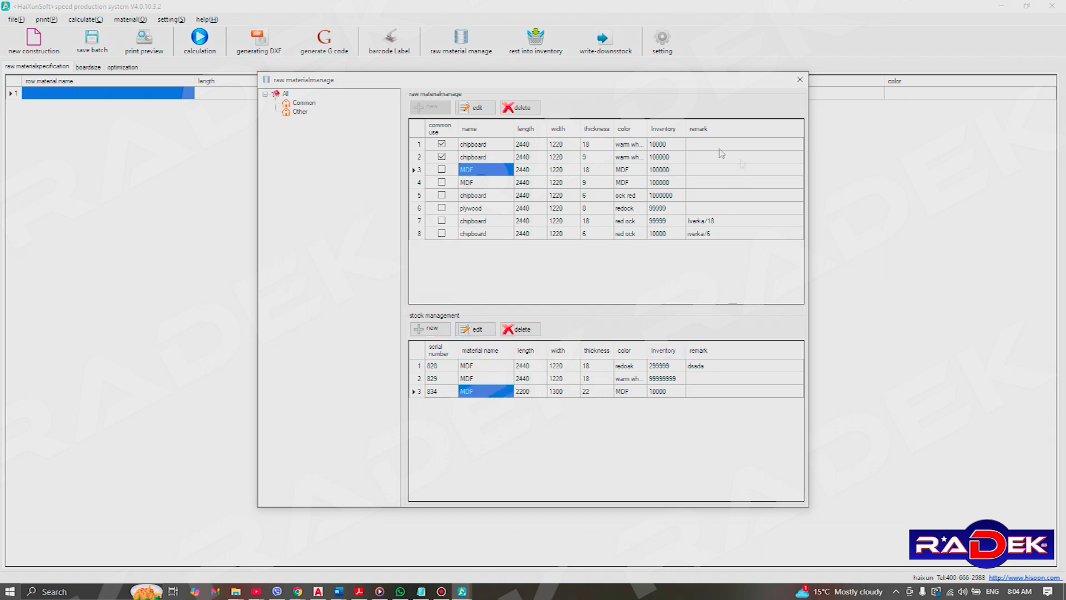
{"action": "left_click", "coordinate": [800, 79]}
{"action": "left_click", "coordinate": [183, 183]}
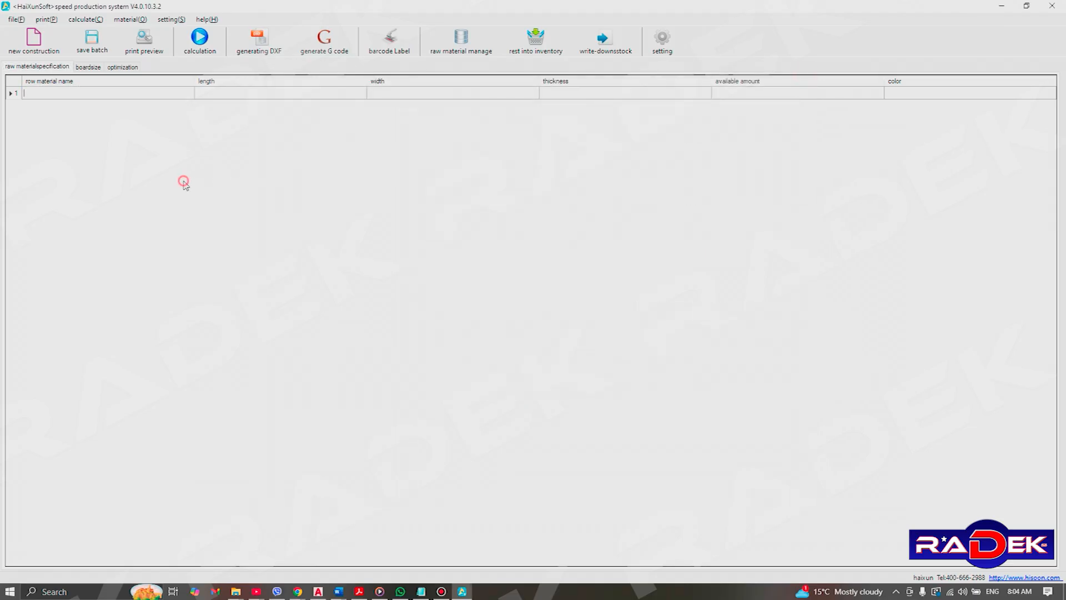
Open the raw material chooser from the empty first row and search the stock for chipboard.
{"action": "right_click", "coordinate": [70, 95]}
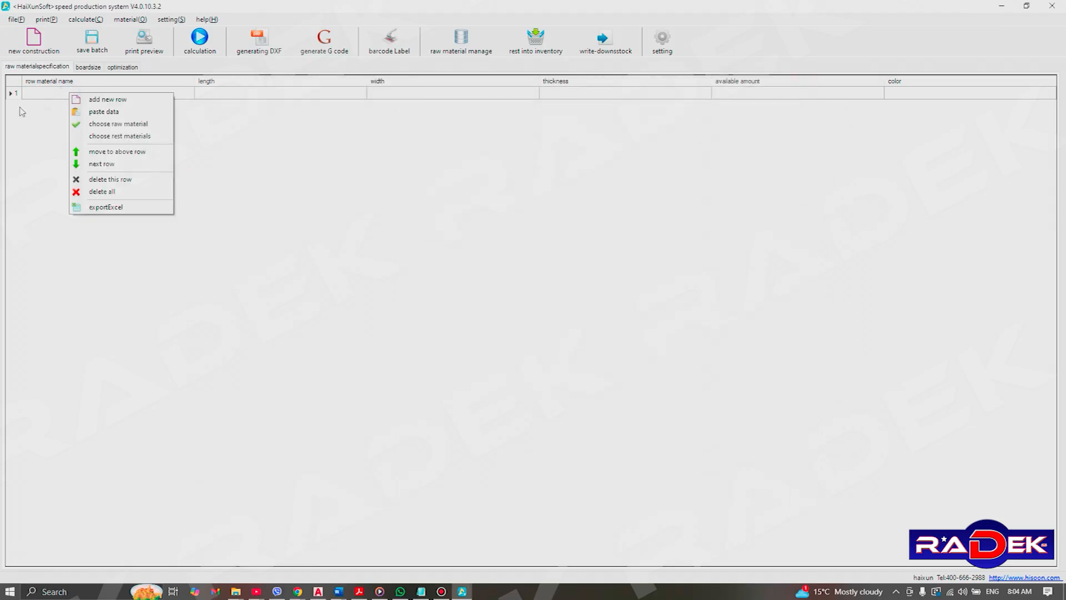
{"action": "left_click", "coordinate": [263, 223]}
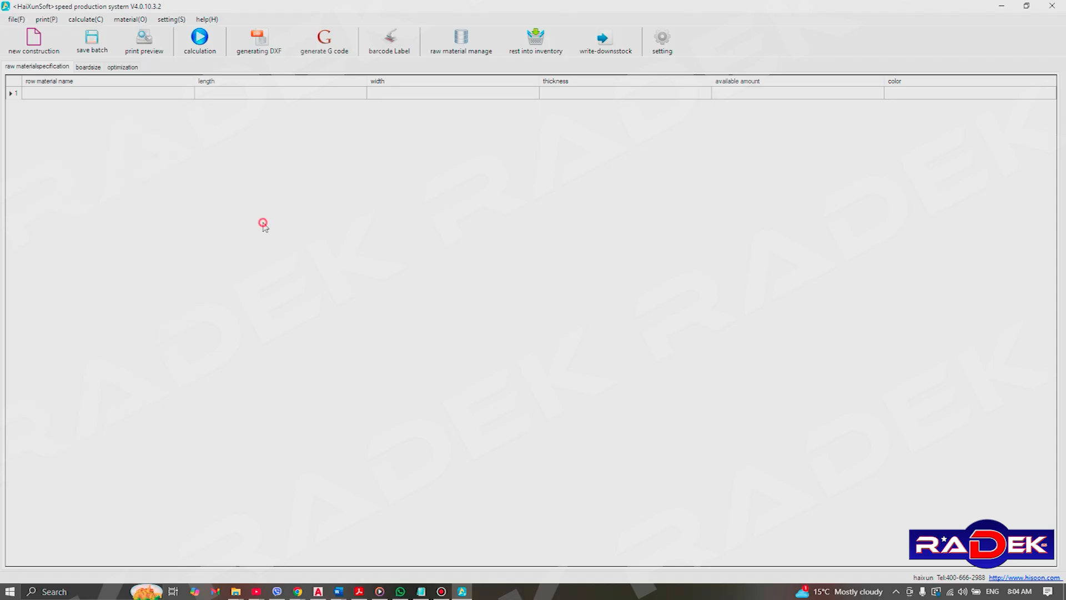
{"action": "left_click", "coordinate": [62, 95]}
{"action": "right_click", "coordinate": [53, 93]}
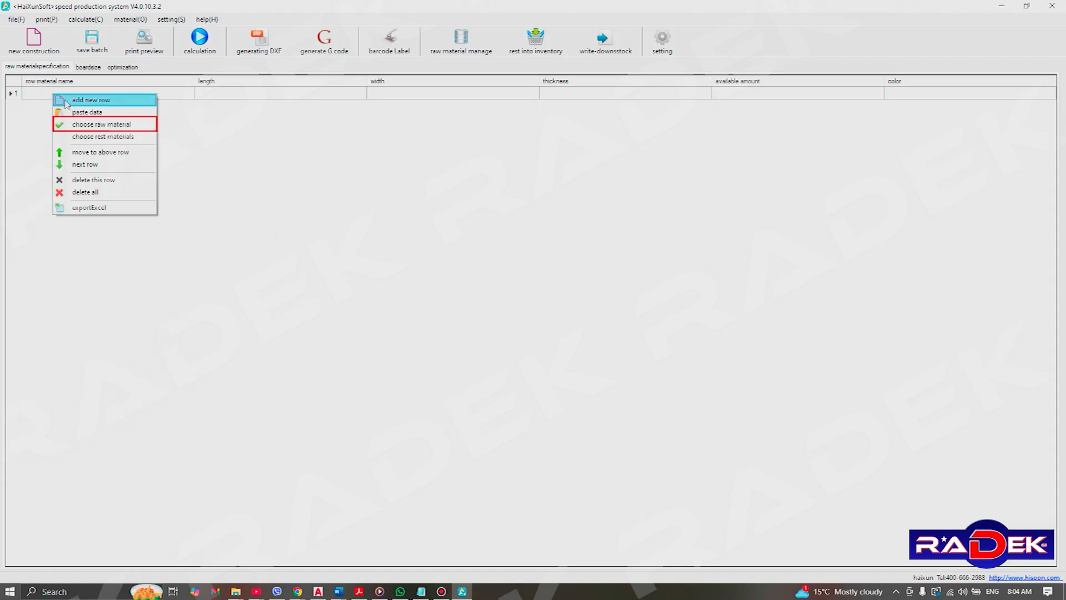
{"action": "left_click", "coordinate": [92, 126]}
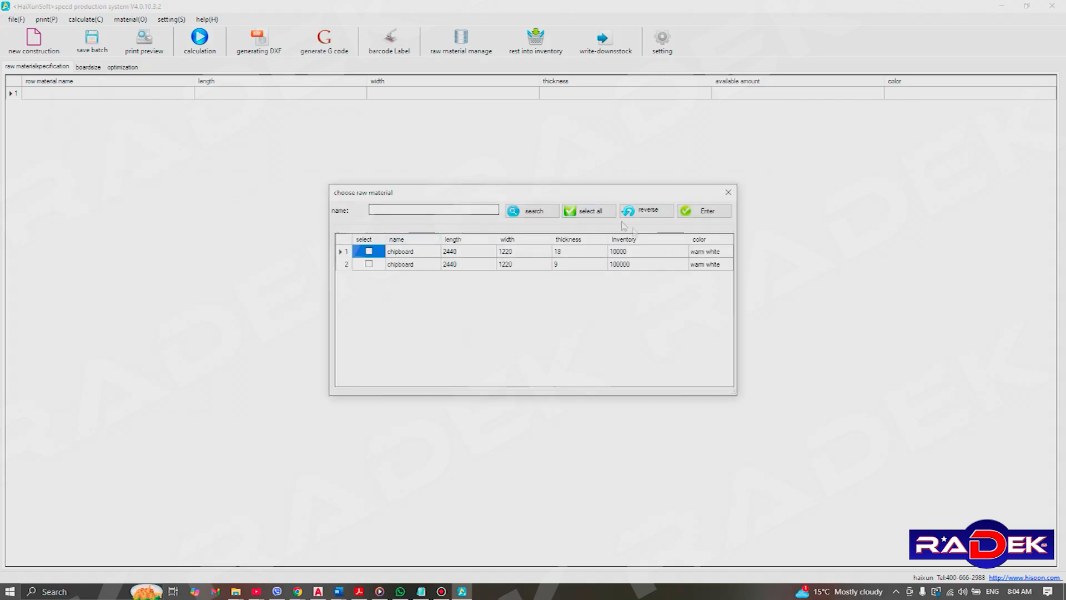
{"action": "left_click", "coordinate": [399, 211]}
{"action": "left_click", "coordinate": [530, 211]}
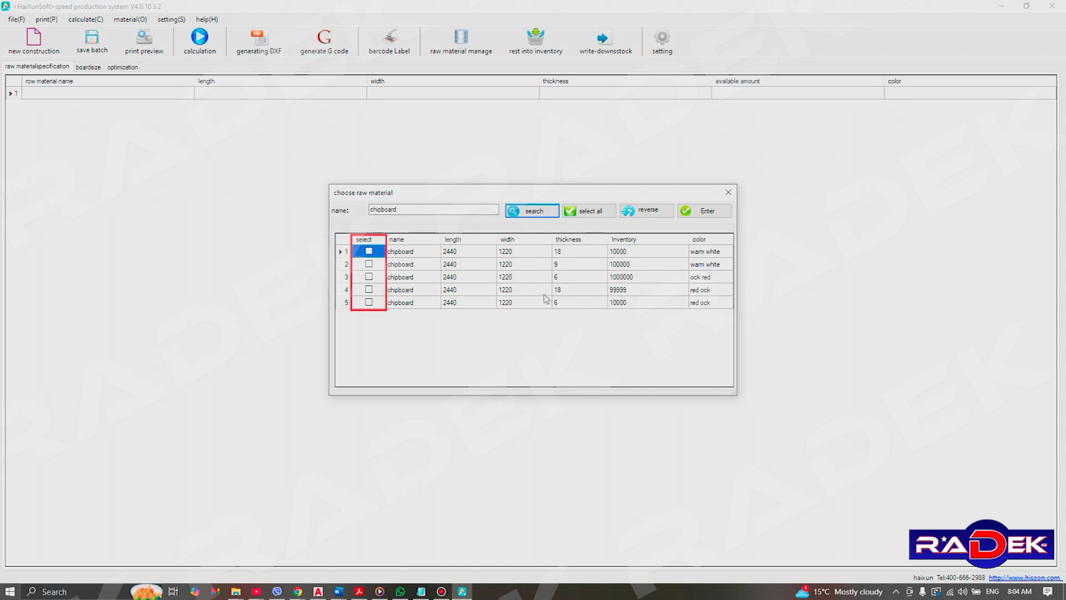
Add the 18 mm and 6 mm red ock chipboard sheets (2440 x 1220) to the raw material specification.
{"action": "left_click", "coordinate": [369, 289]}
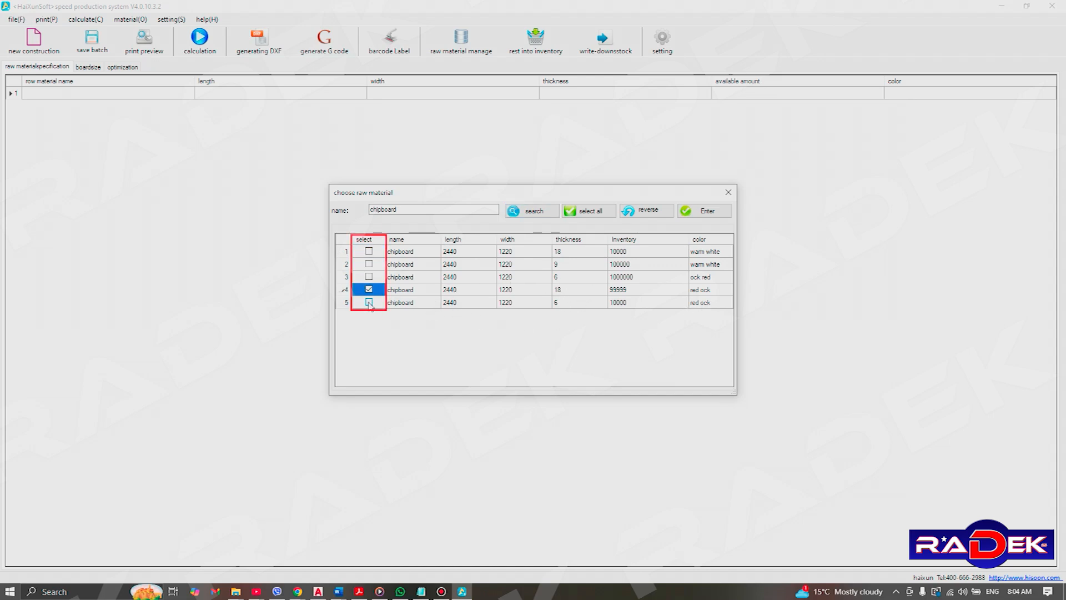
{"action": "left_click", "coordinate": [369, 302]}
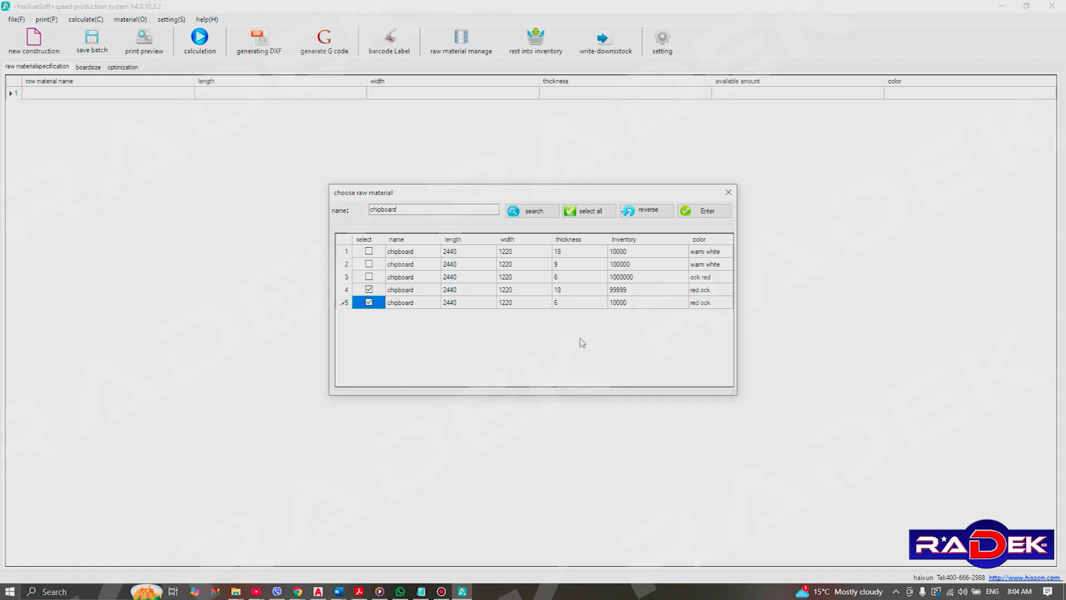
{"action": "left_click", "coordinate": [707, 212]}
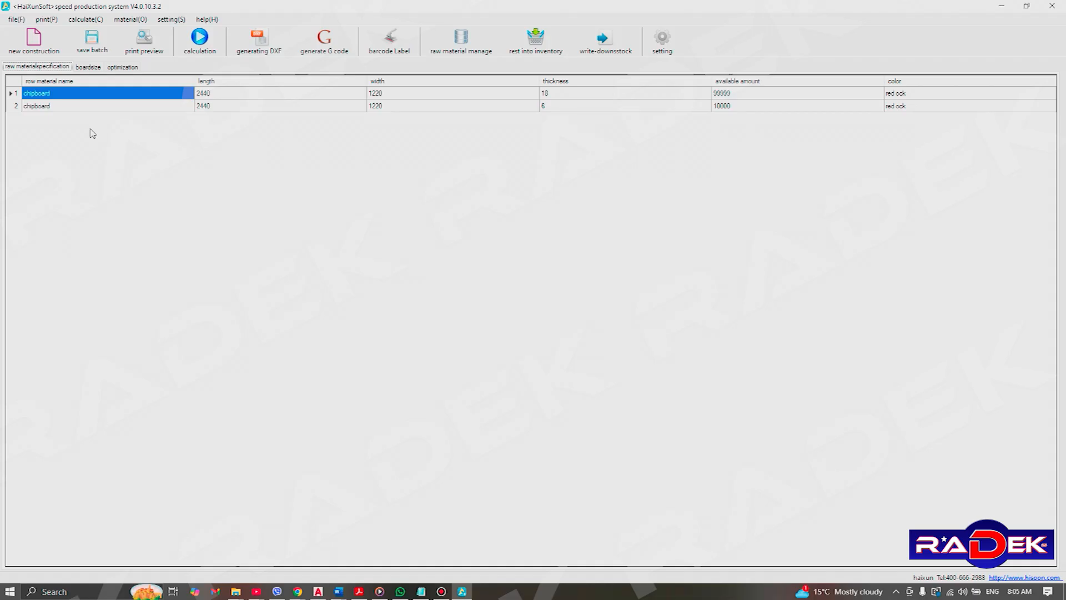
Import the production information file RADEK_01.xml from the Haixun_RADEK folder into the board size list.
{"action": "left_click", "coordinate": [75, 69]}
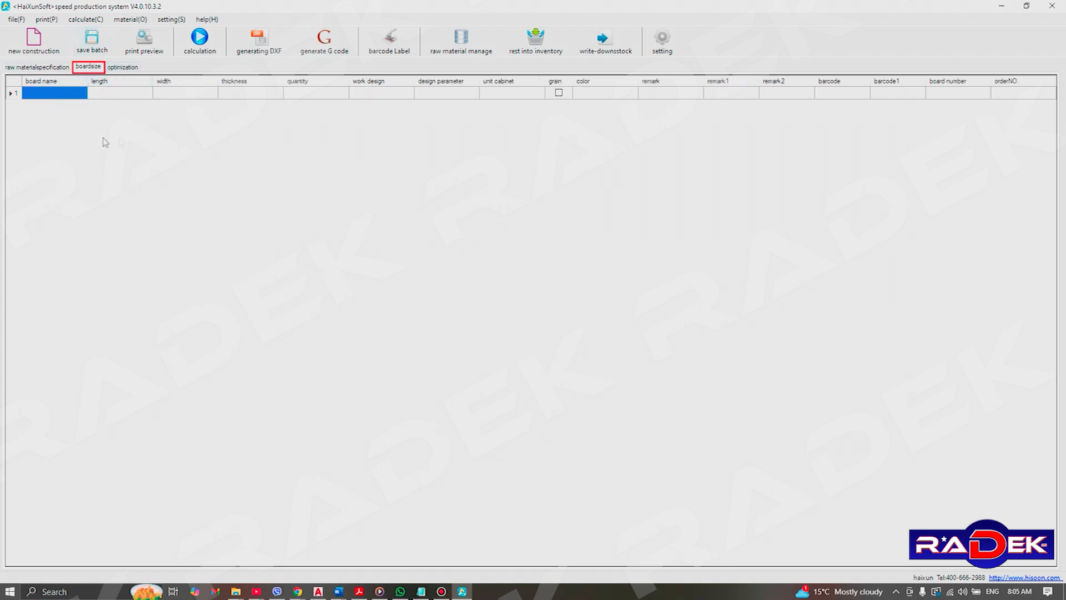
{"action": "right_click", "coordinate": [54, 94]}
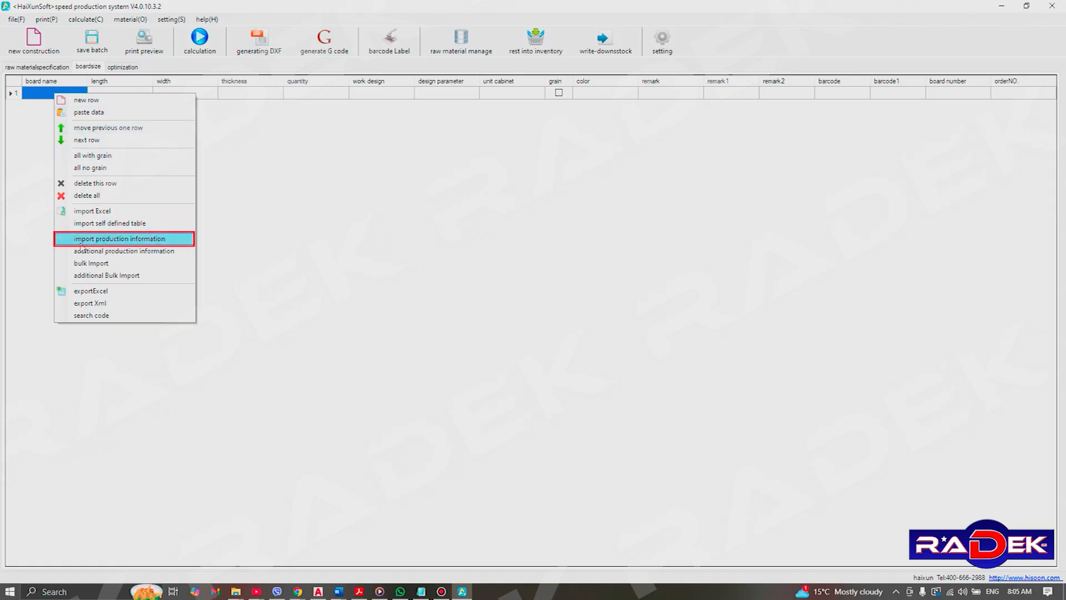
{"action": "left_click", "coordinate": [176, 239]}
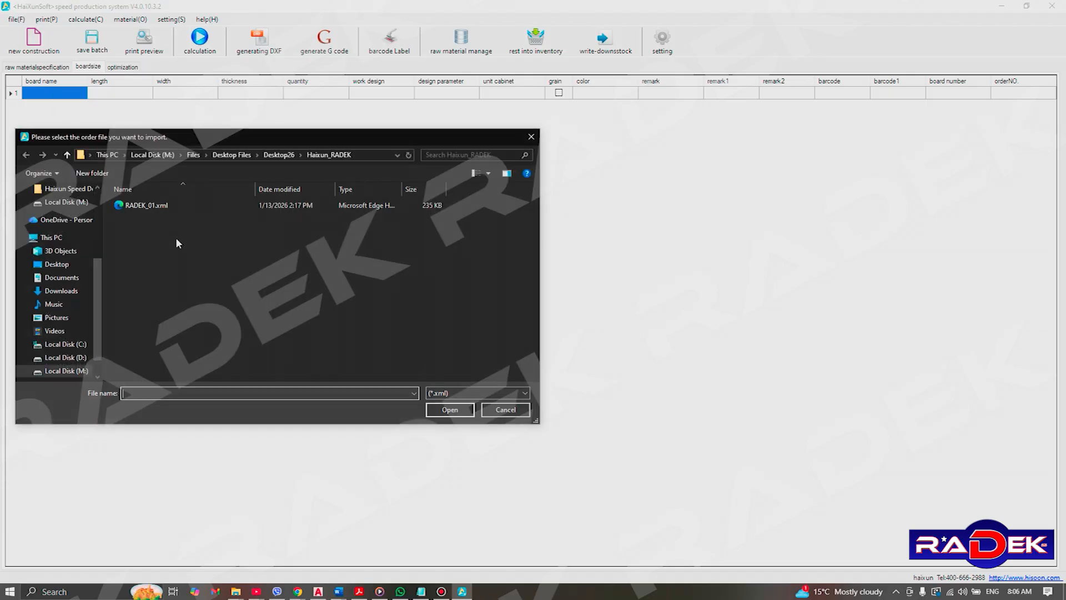
{"action": "left_click_drag", "start_coordinate": [214, 139], "coordinate": [645, 152]}
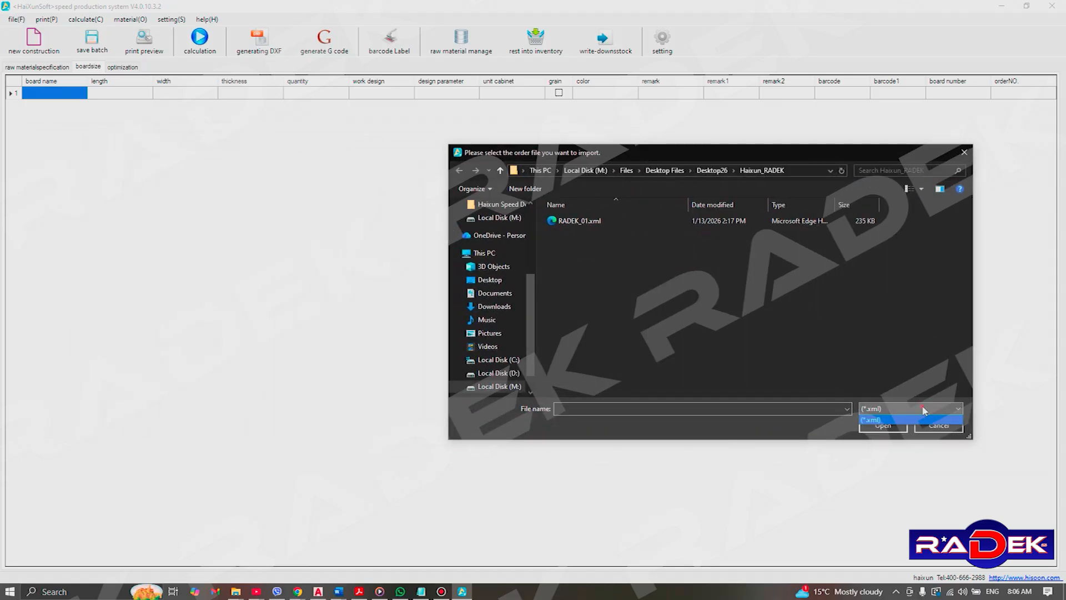
{"action": "left_click", "coordinate": [612, 221]}
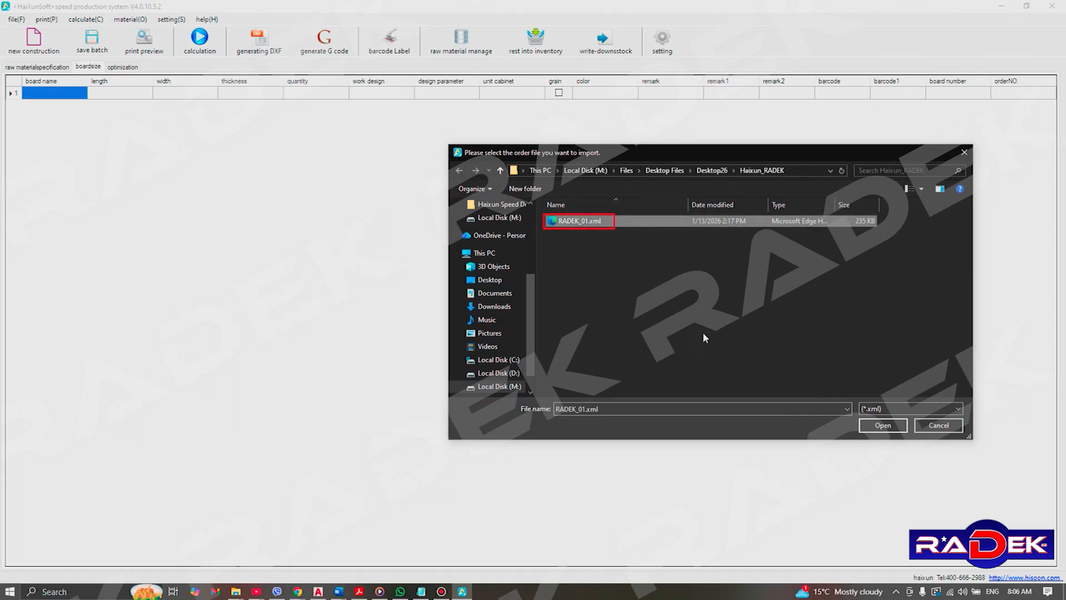
{"action": "left_click", "coordinate": [883, 426]}
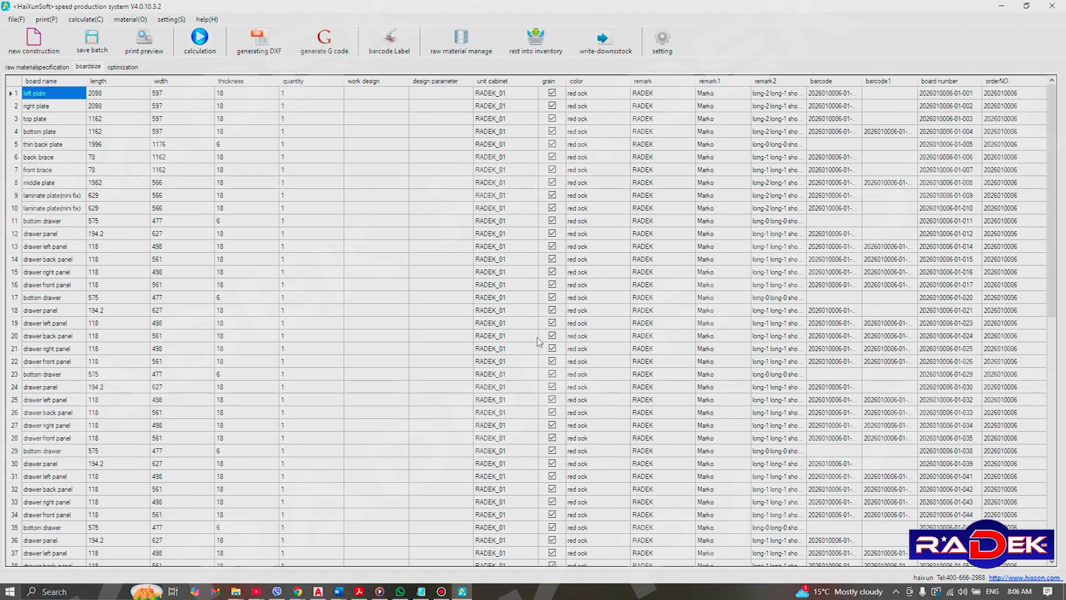
Look through the imported board list and run the cutting optimization calculation.
{"action": "scroll", "coordinate": [349, 233], "scroll_direction": "down", "scroll_amount": 11}
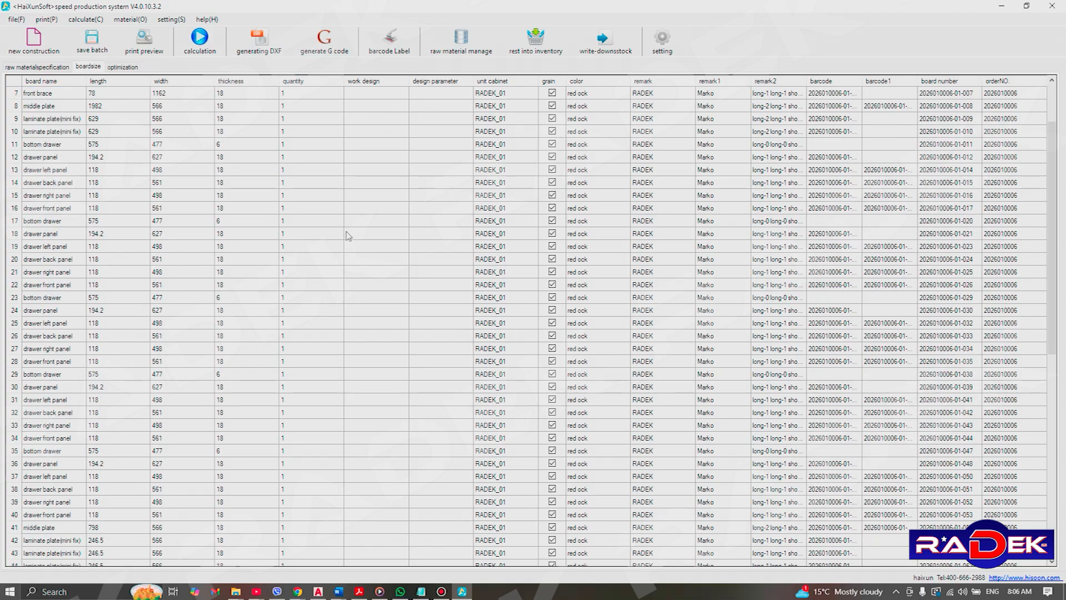
{"action": "scroll", "coordinate": [353, 216], "scroll_direction": "down", "scroll_amount": 2}
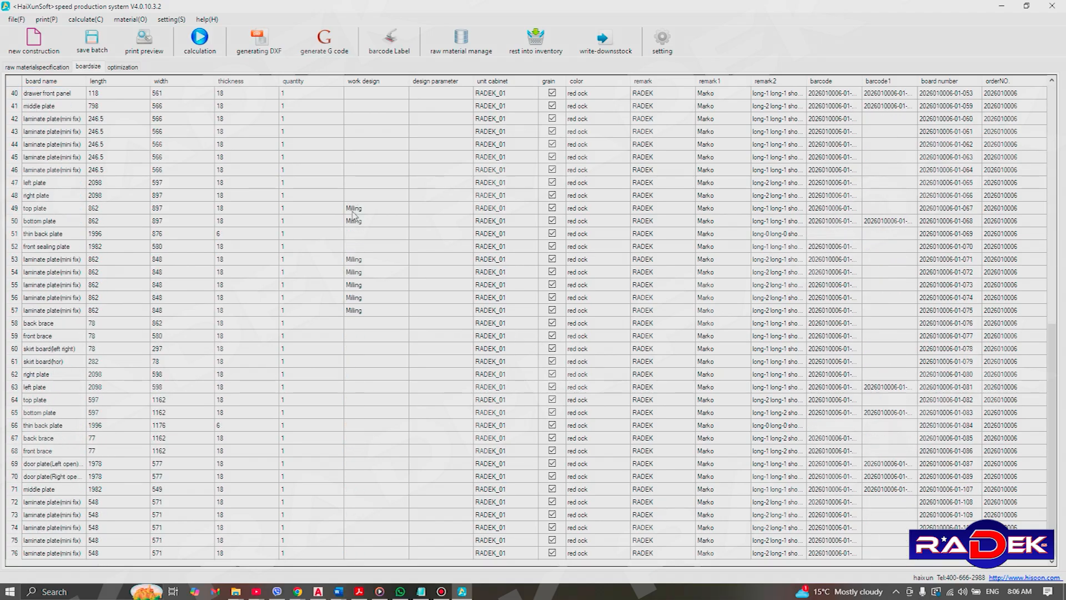
{"action": "scroll", "coordinate": [367, 211], "scroll_direction": "up", "scroll_amount": 12}
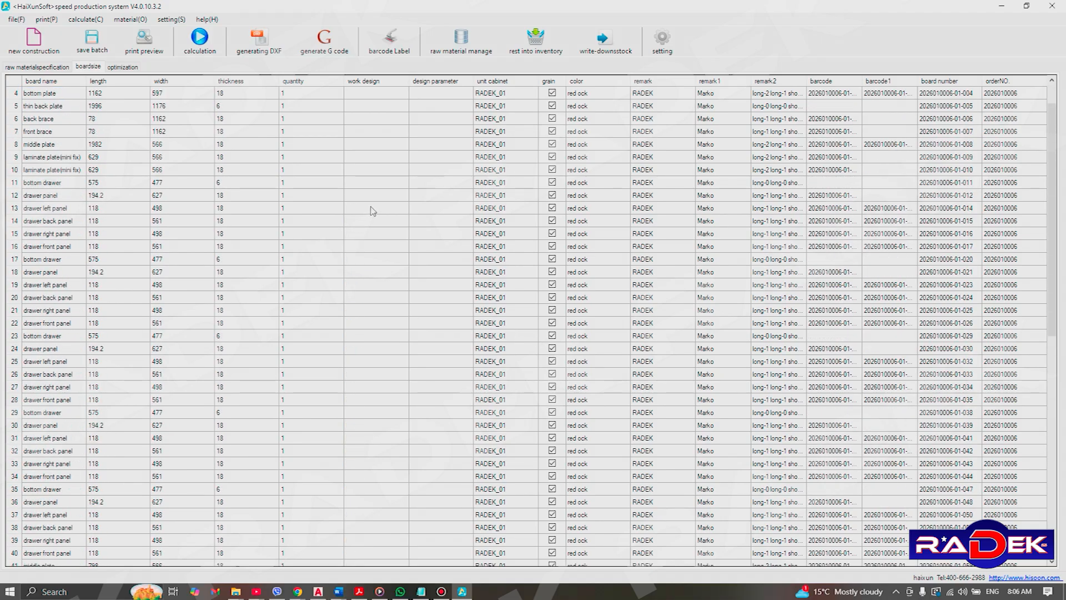
{"action": "scroll", "coordinate": [373, 210], "scroll_direction": "up", "scroll_amount": 1}
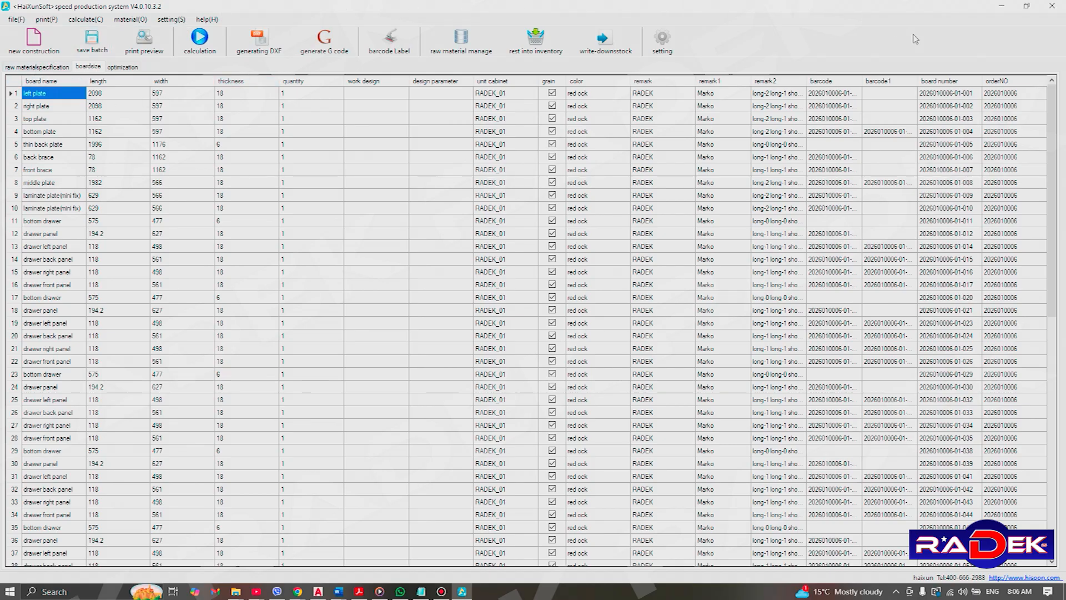
{"action": "left_click", "coordinate": [203, 43]}
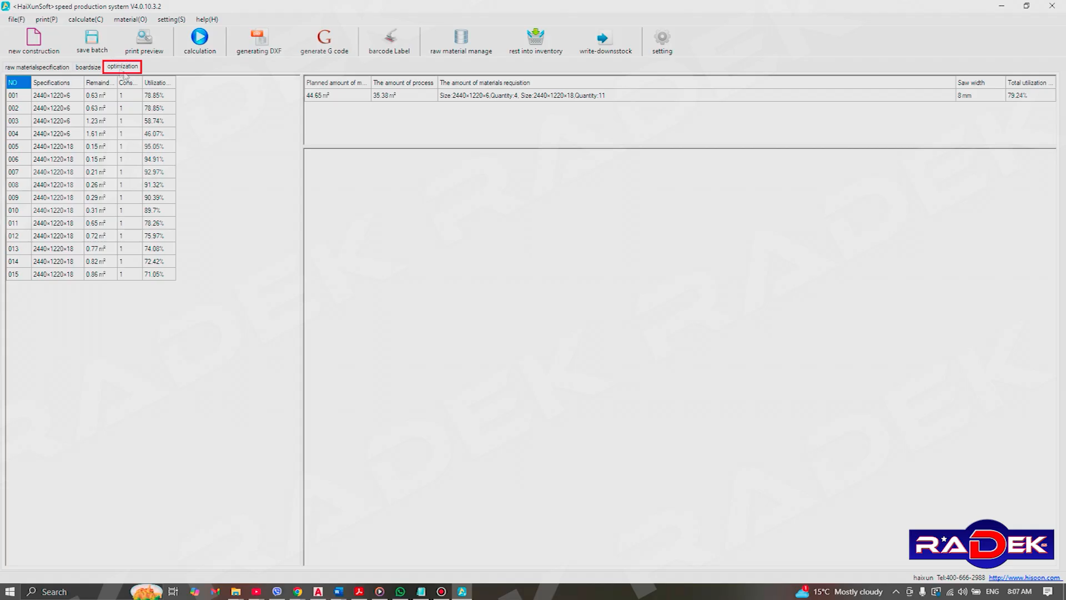
Examine the optimized cutting layouts of sheets 001 to 009 one after another.
{"action": "left_click", "coordinate": [18, 96]}
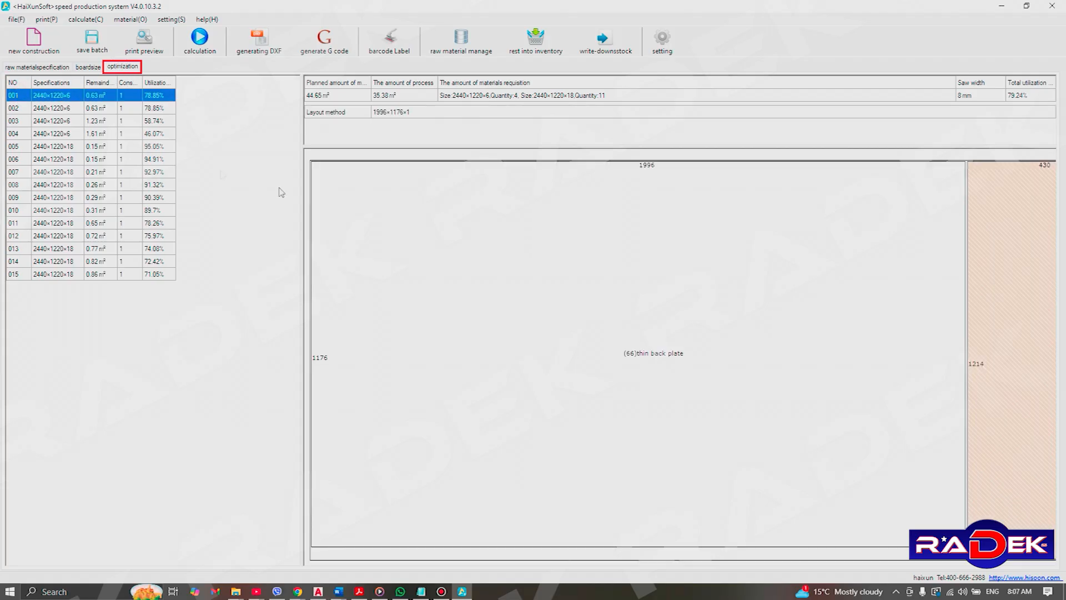
{"action": "left_click", "coordinate": [22, 110]}
{"action": "left_click", "coordinate": [20, 121]}
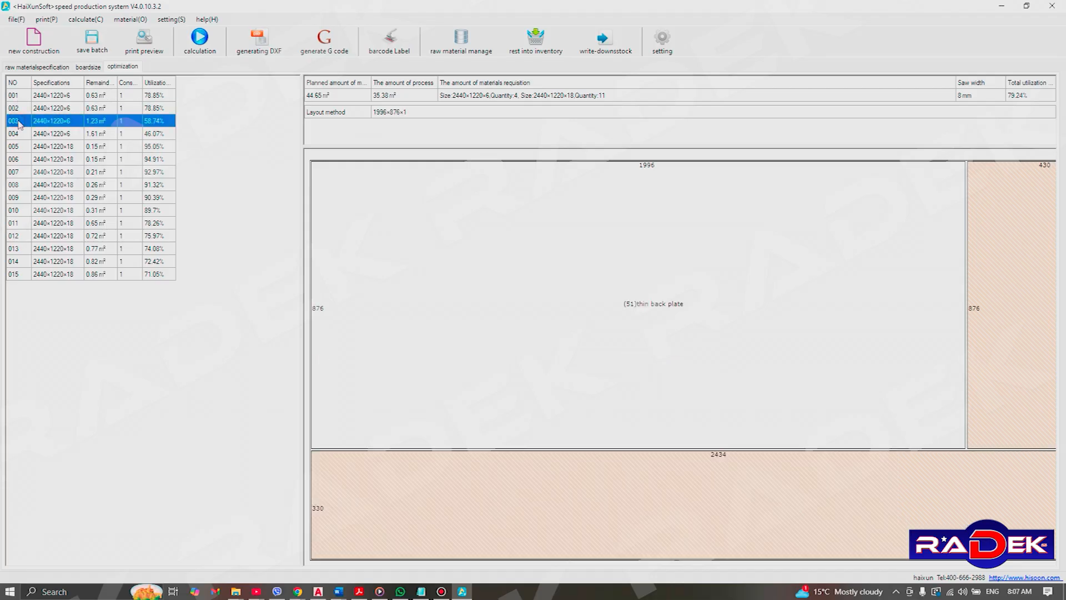
{"action": "left_click", "coordinate": [19, 135]}
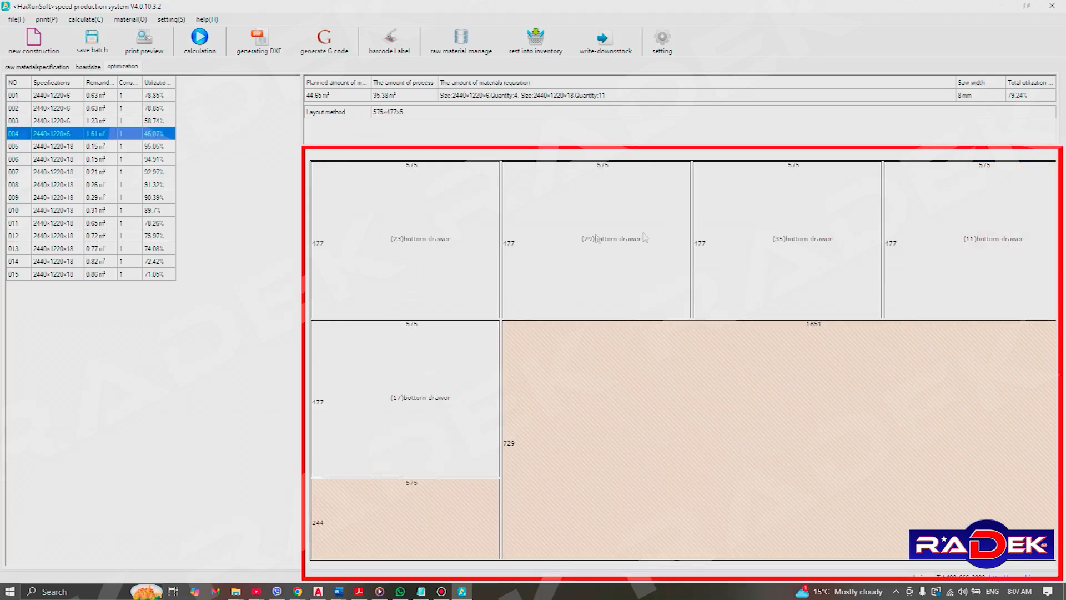
{"action": "left_click", "coordinate": [17, 147]}
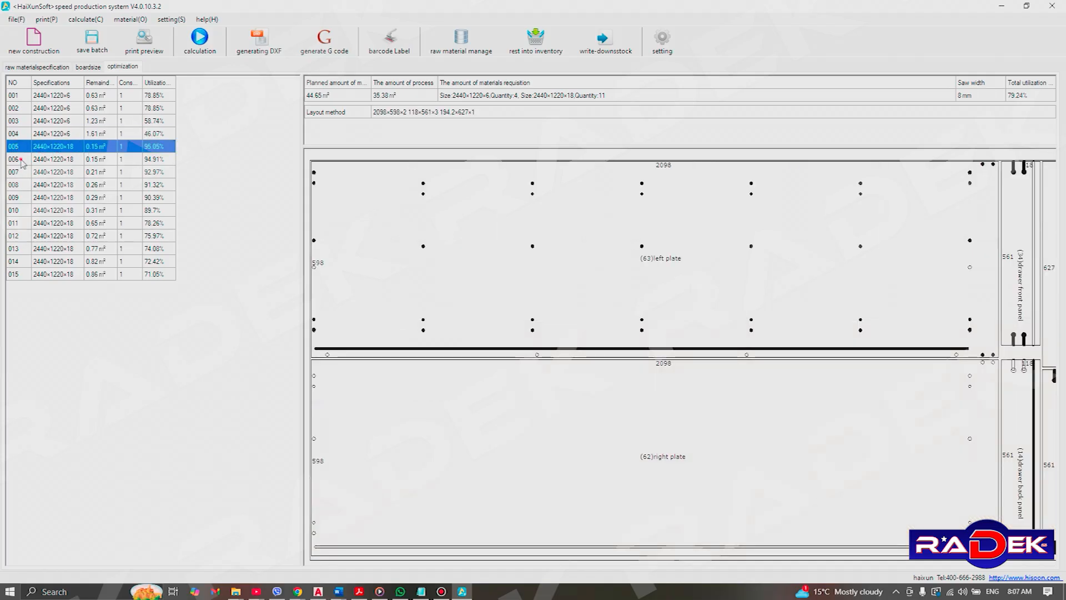
{"action": "left_click", "coordinate": [22, 161]}
{"action": "left_click", "coordinate": [24, 175]}
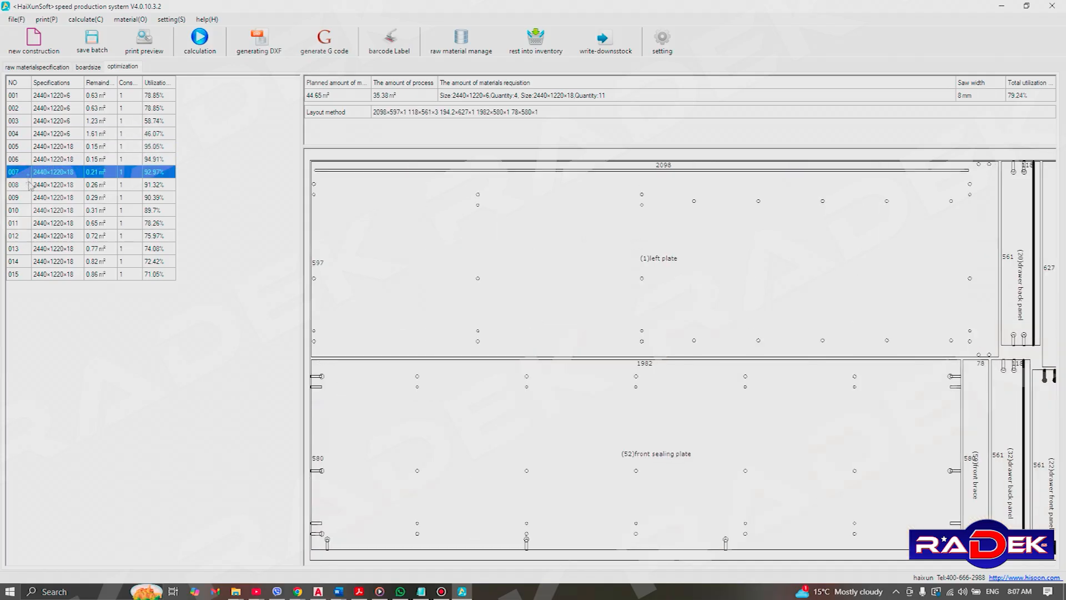
{"action": "left_click", "coordinate": [23, 186]}
{"action": "left_click", "coordinate": [24, 198]}
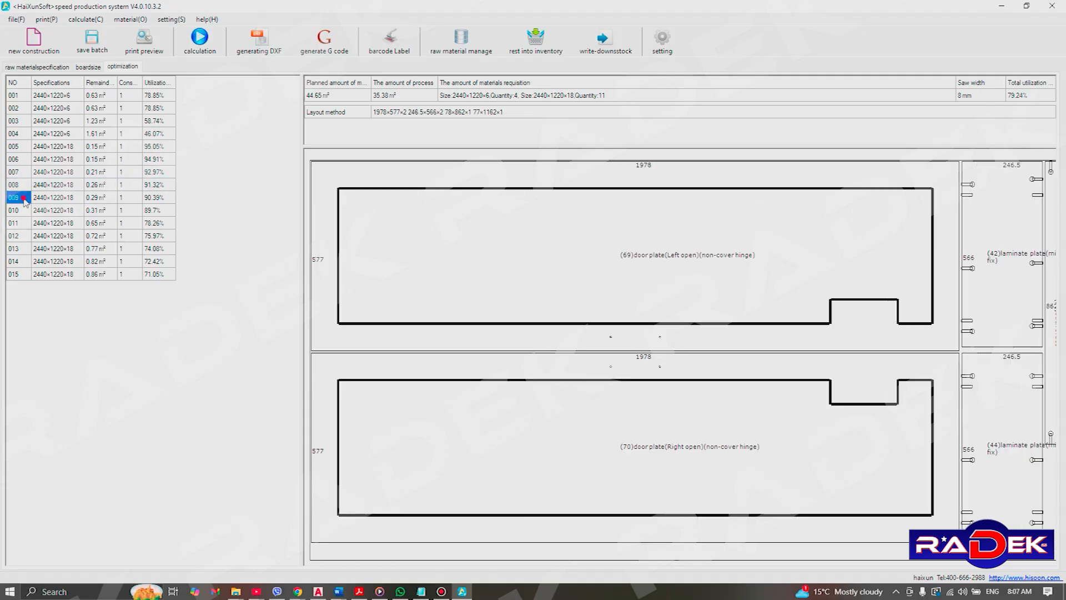
Display the work order of the bottom drawer boards on sheet 004.
{"action": "left_click", "coordinate": [24, 136]}
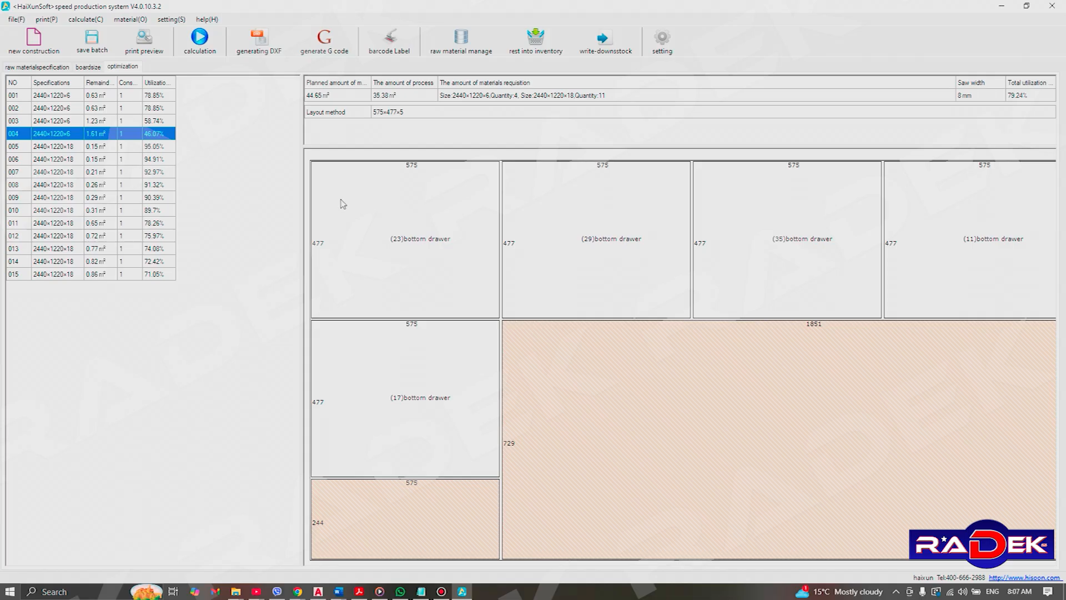
{"action": "right_click", "coordinate": [340, 201]}
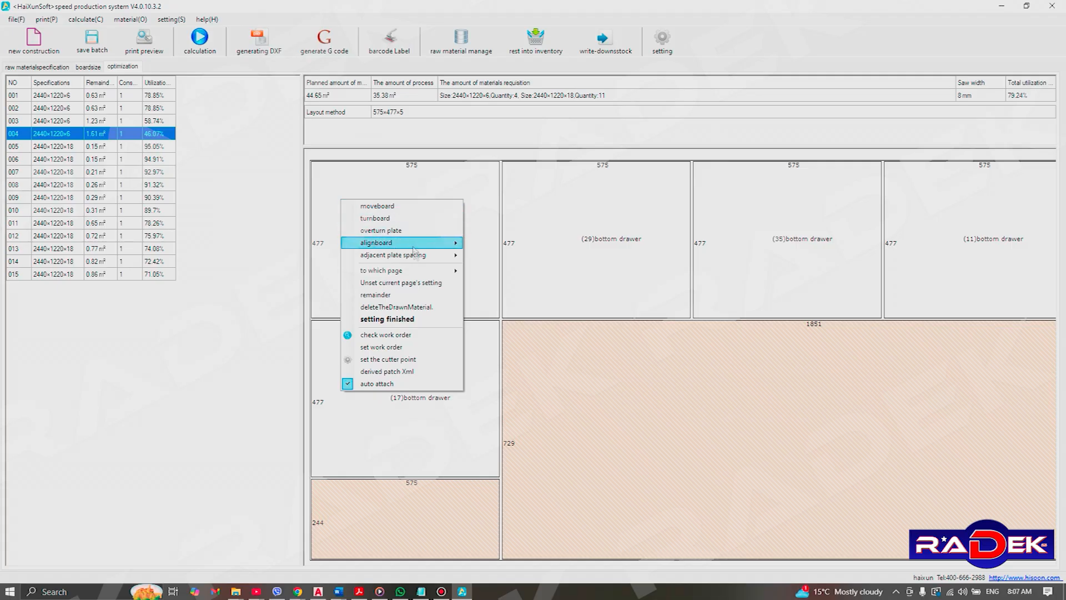
{"action": "mouse_move", "coordinate": [428, 274]}
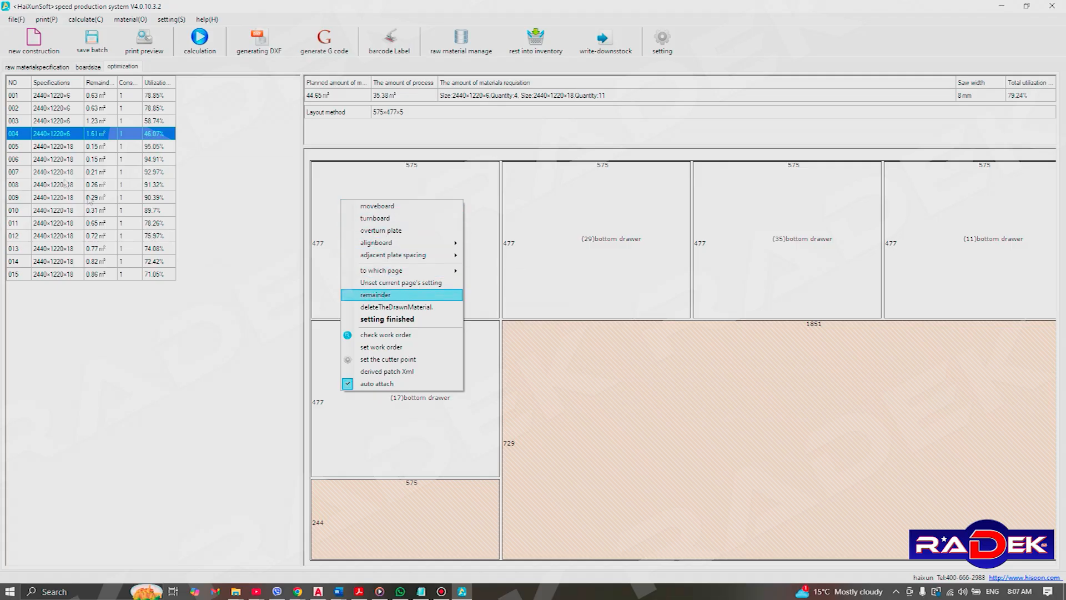
{"action": "left_click", "coordinate": [425, 335]}
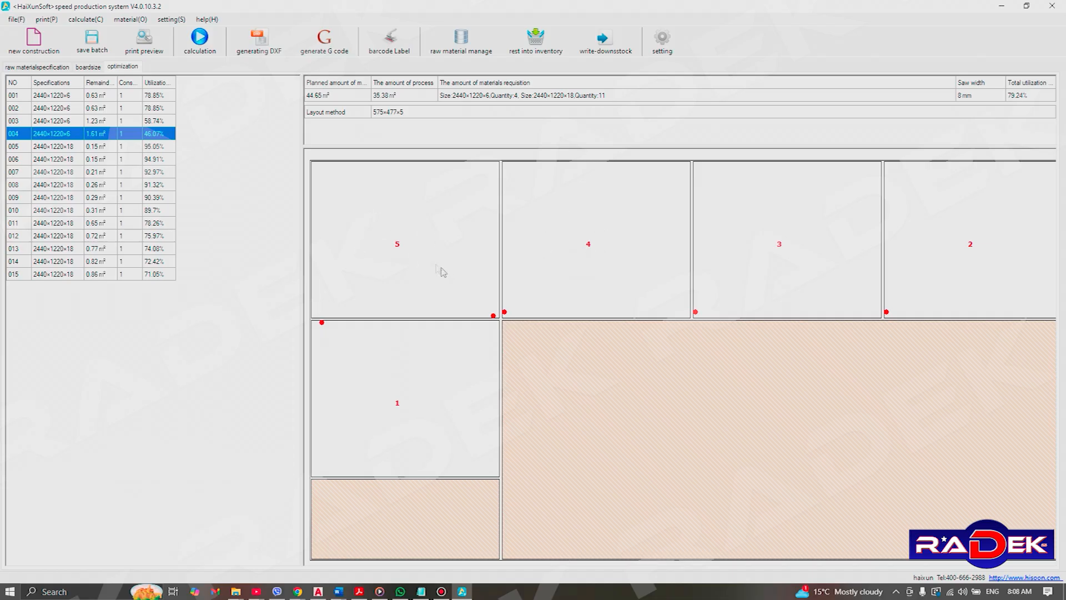
Set sheet 004's work order to run through the four upper boards from left to right, with the lower board fifth, and finish the setting.
{"action": "right_click", "coordinate": [433, 216]}
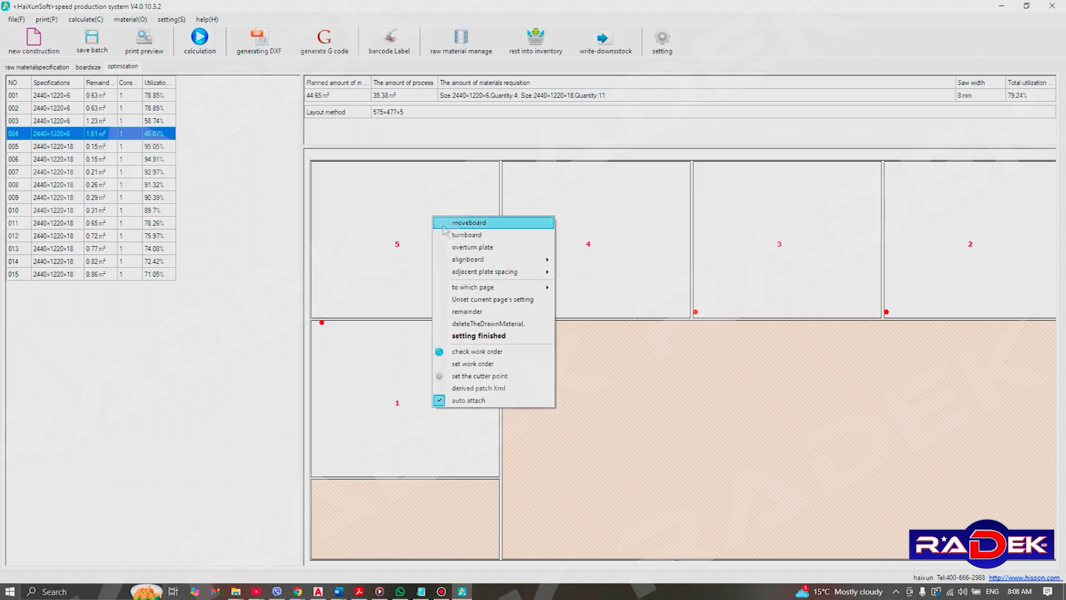
{"action": "left_click", "coordinate": [498, 364]}
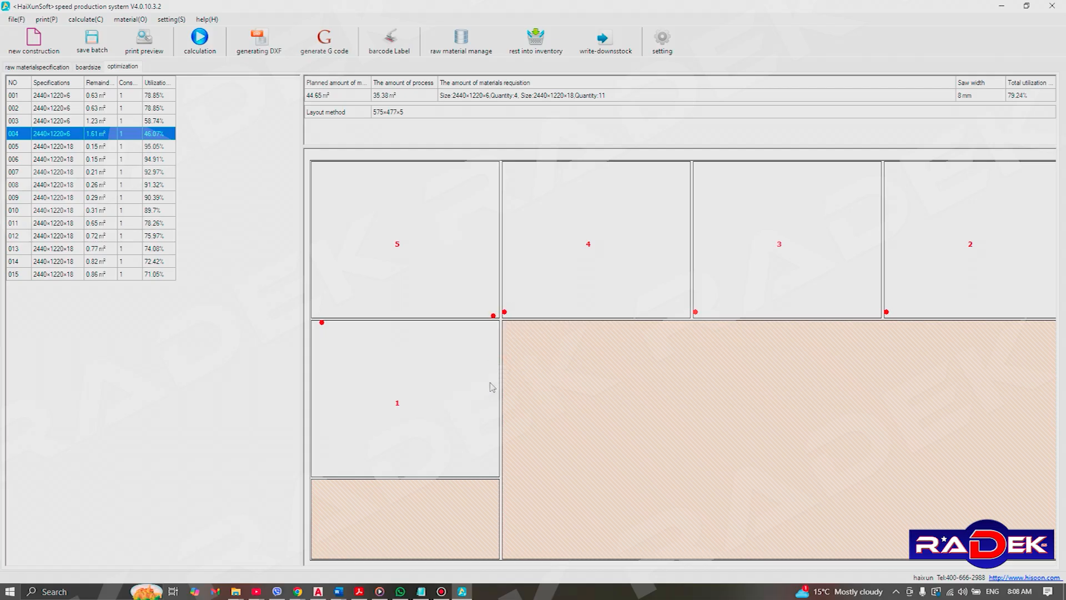
{"action": "left_click", "coordinate": [443, 232]}
{"action": "left_click", "coordinate": [590, 257]}
{"action": "left_click", "coordinate": [793, 231]}
{"action": "left_click", "coordinate": [958, 228]}
{"action": "left_click", "coordinate": [379, 410]}
{"action": "right_click", "coordinate": [446, 221]}
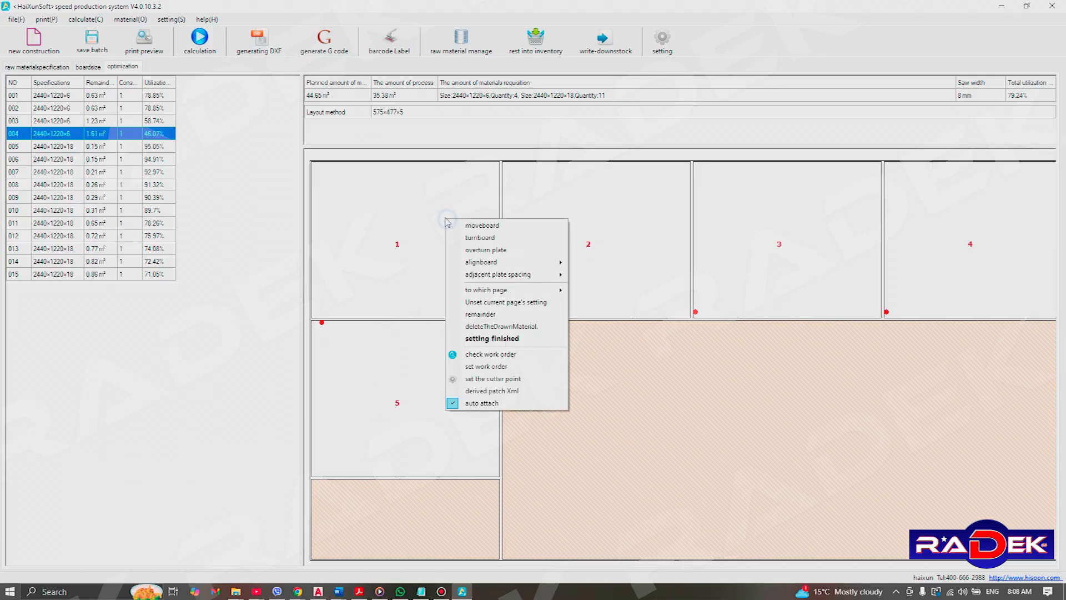
{"action": "left_click", "coordinate": [534, 340]}
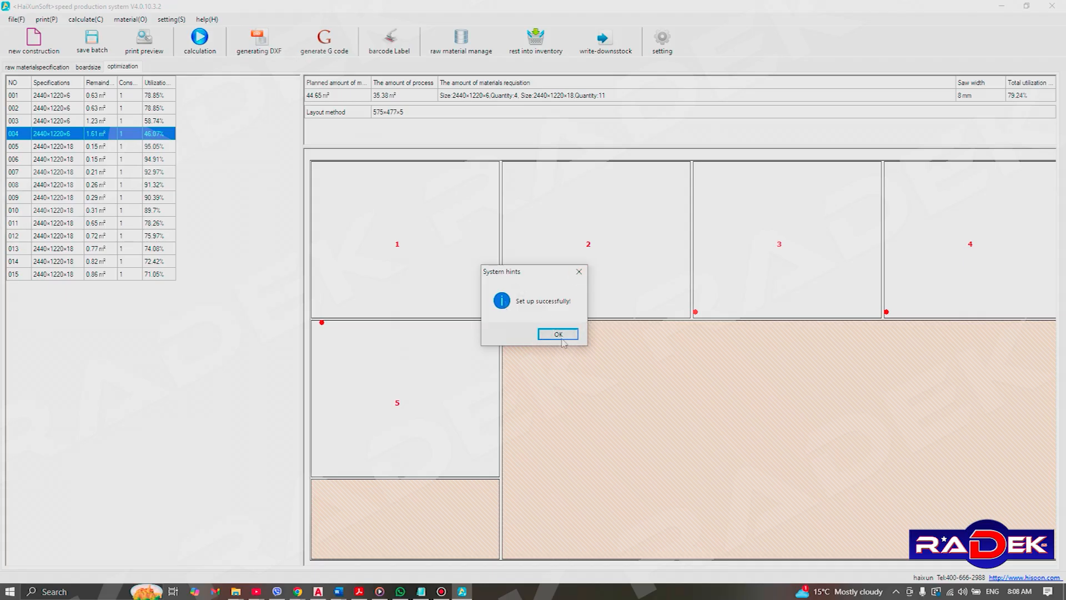
{"action": "left_click", "coordinate": [559, 334]}
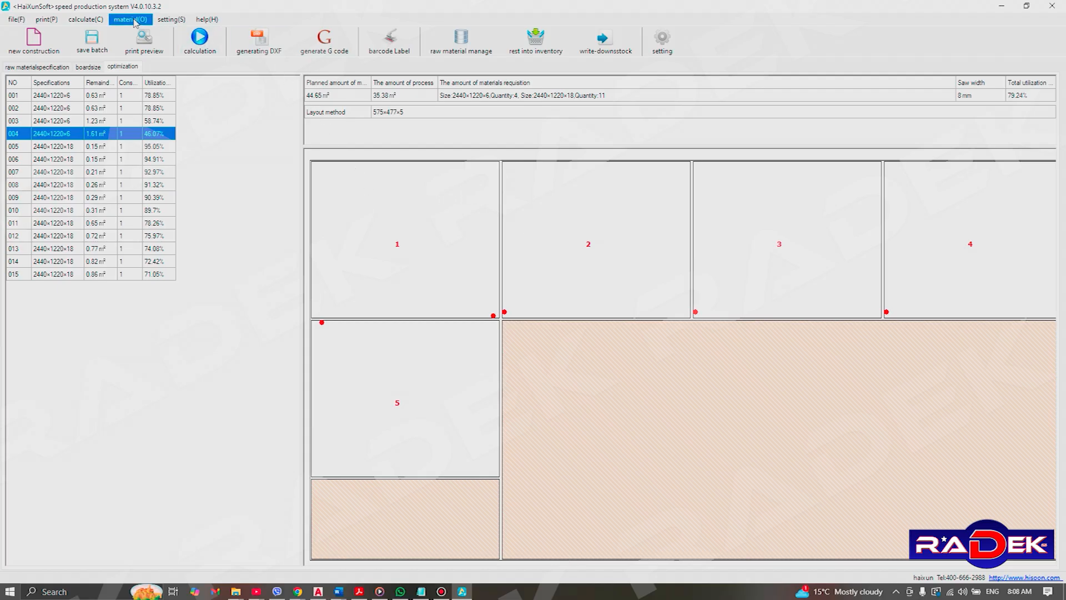
Display the start code, end code and speed of knife T1 in the tool management.
{"action": "left_click", "coordinate": [177, 23]}
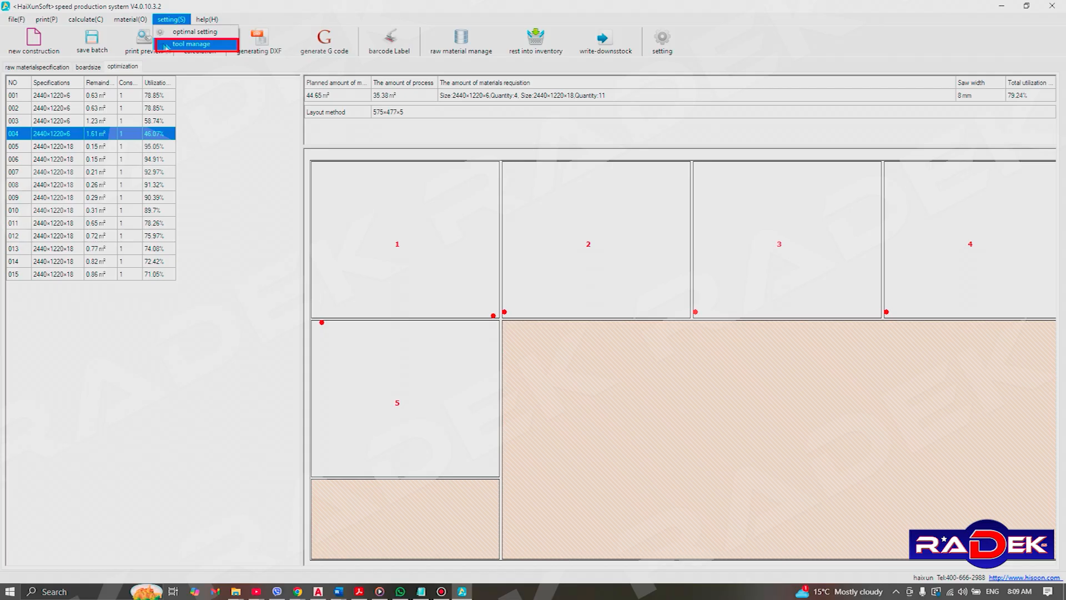
{"action": "left_click", "coordinate": [217, 47]}
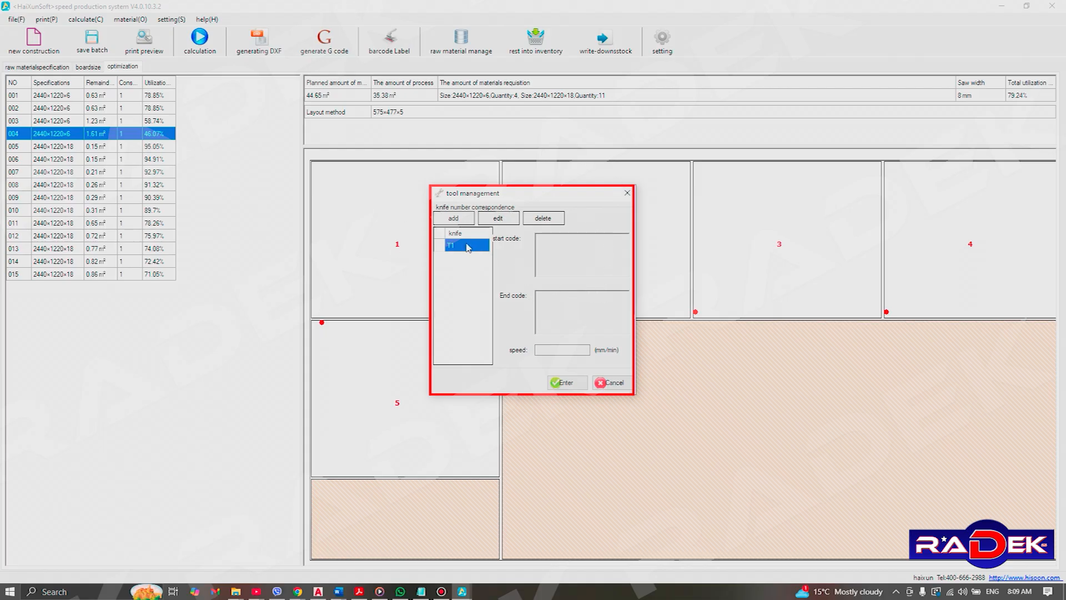
{"action": "left_click", "coordinate": [466, 243]}
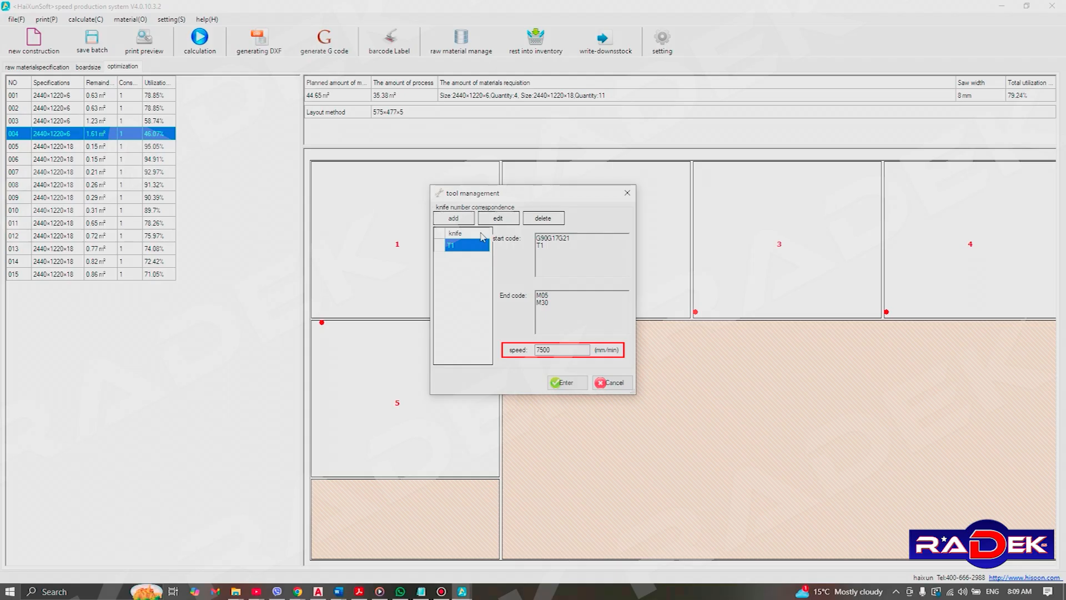
{"action": "left_click", "coordinate": [466, 219]}
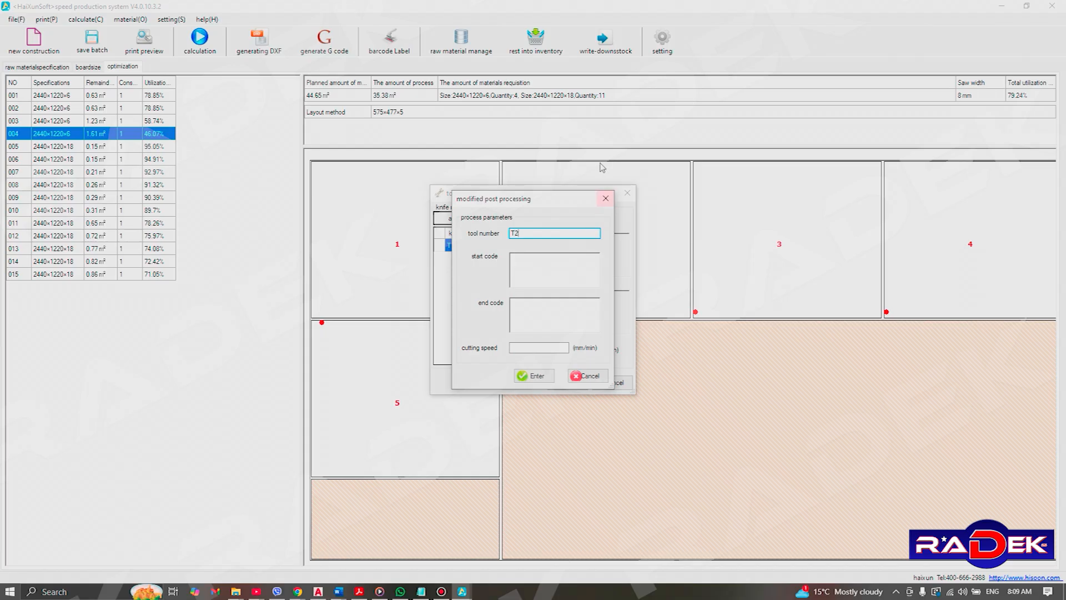
{"action": "left_click_drag", "start_coordinate": [547, 198], "coordinate": [607, 195]}
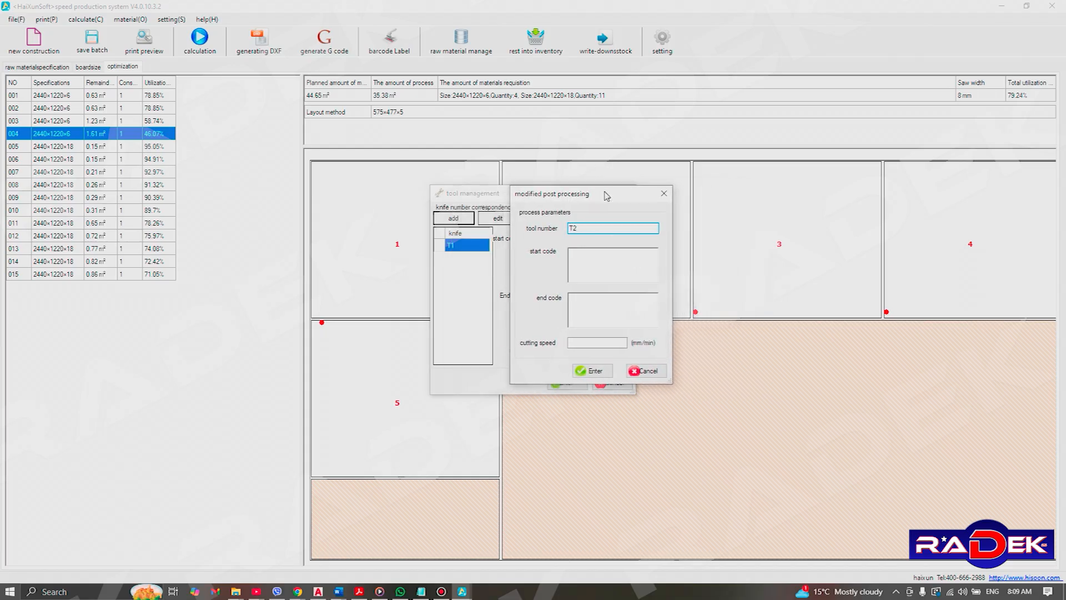
{"action": "left_click", "coordinate": [651, 370]}
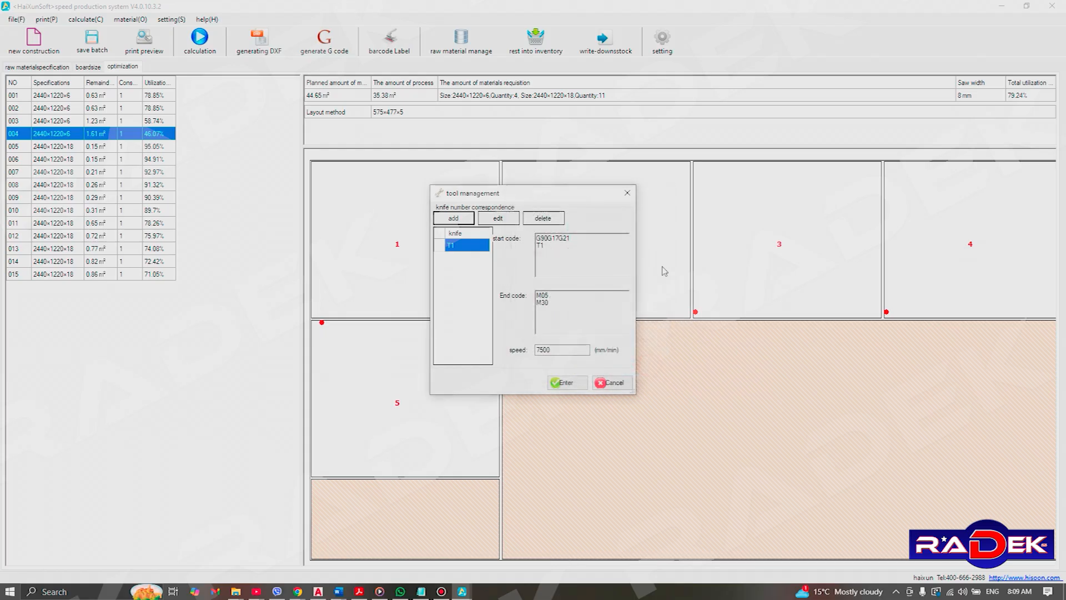
{"action": "left_click", "coordinate": [628, 193]}
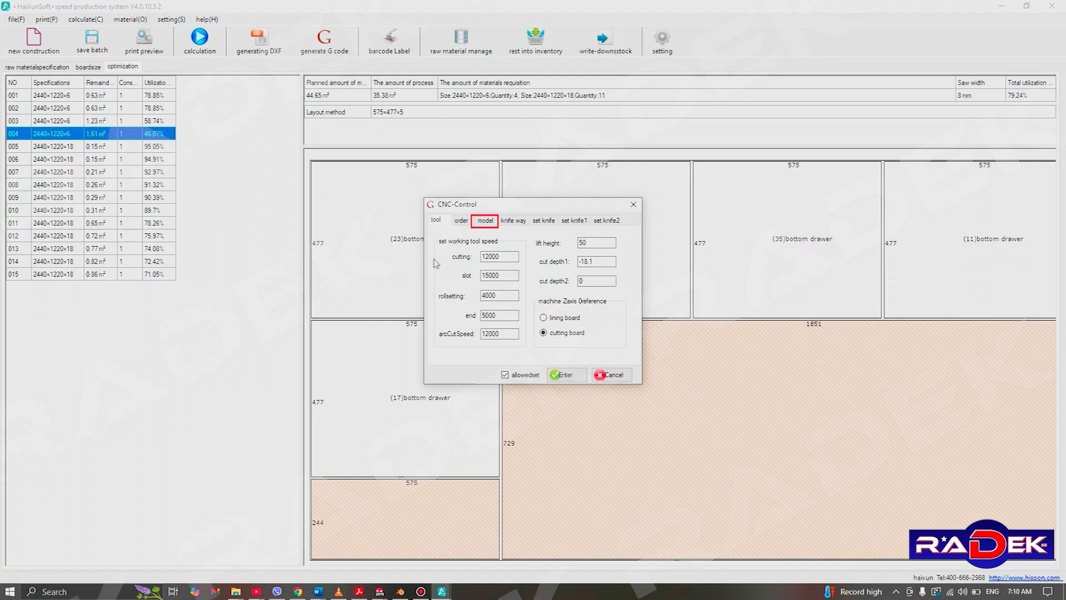
Examine the CNC-Control settings for G-code export: order codes, machine model, knife way, knife settings including milling slots, and tool speeds.
{"action": "left_click", "coordinate": [463, 222]}
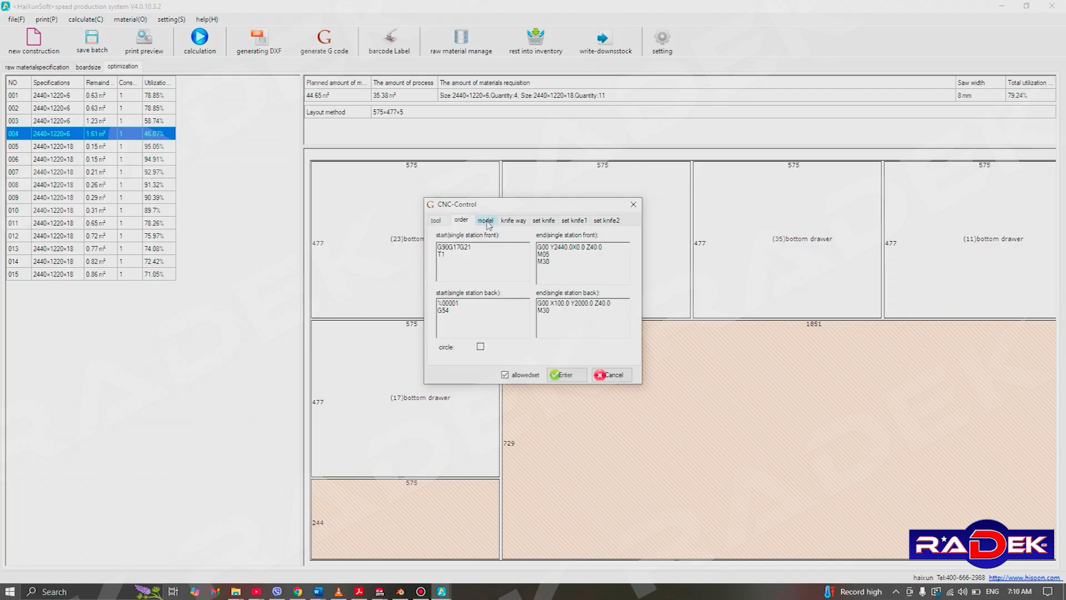
{"action": "left_click", "coordinate": [487, 221]}
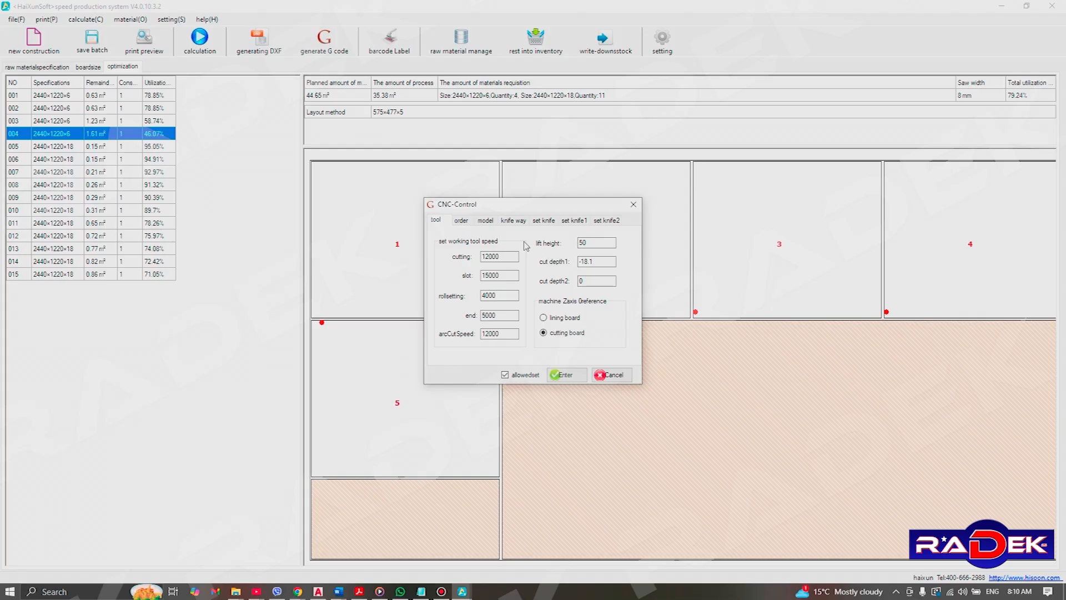
{"action": "left_click", "coordinate": [466, 221]}
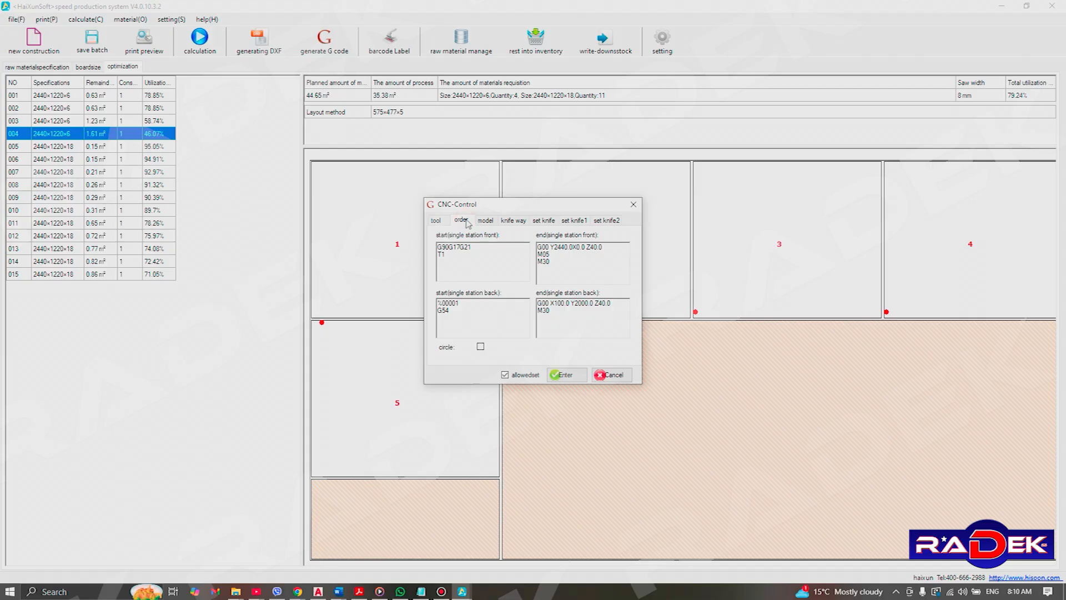
{"action": "left_click", "coordinate": [486, 221]}
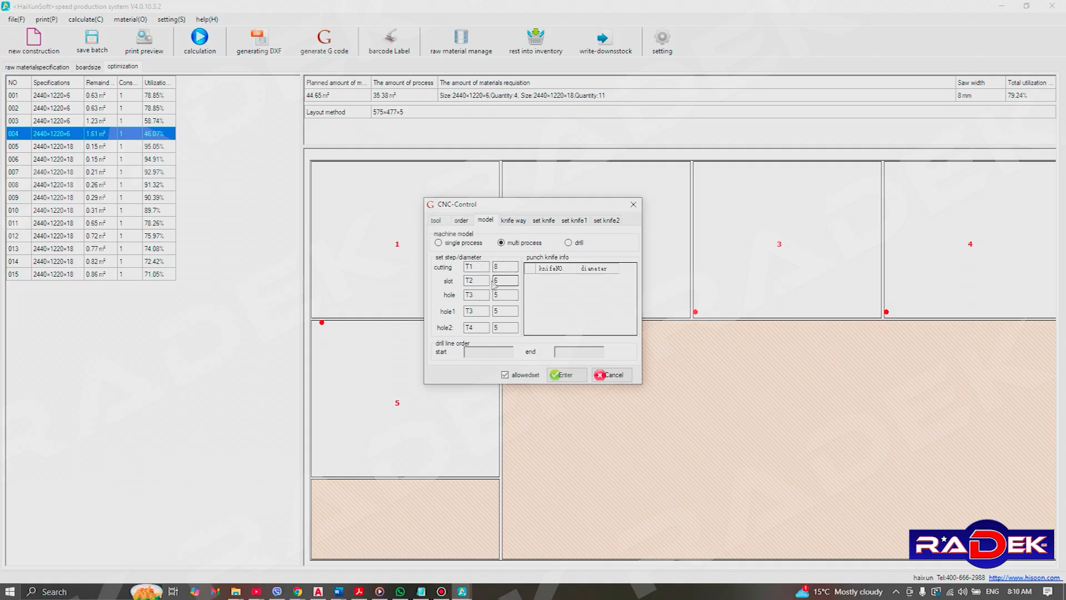
{"action": "left_click", "coordinate": [504, 223]}
{"action": "left_click", "coordinate": [542, 221]}
{"action": "left_click", "coordinate": [574, 221]}
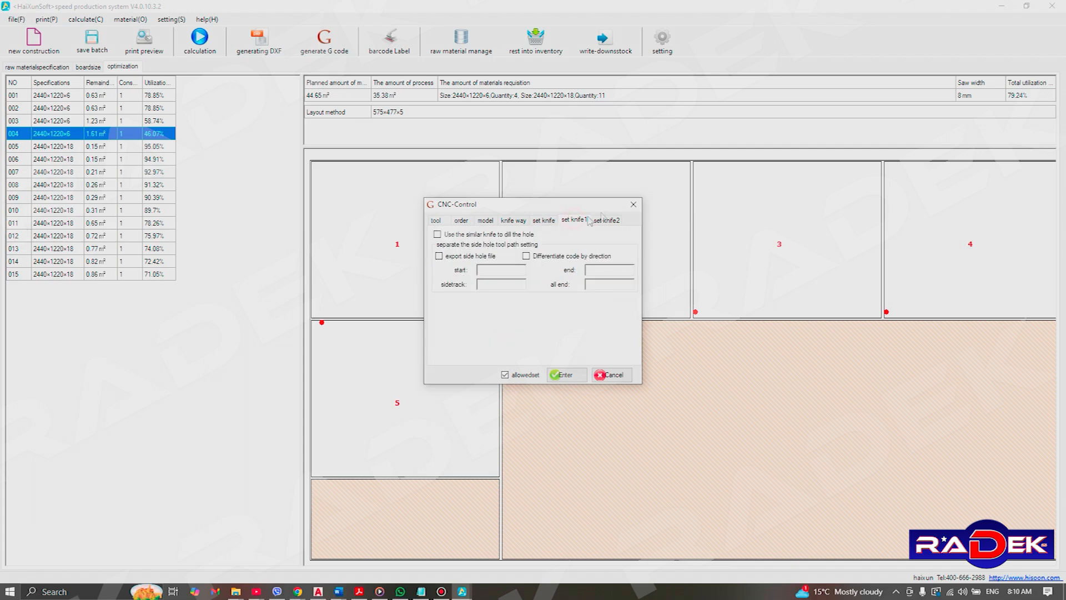
{"action": "left_click", "coordinate": [607, 220]}
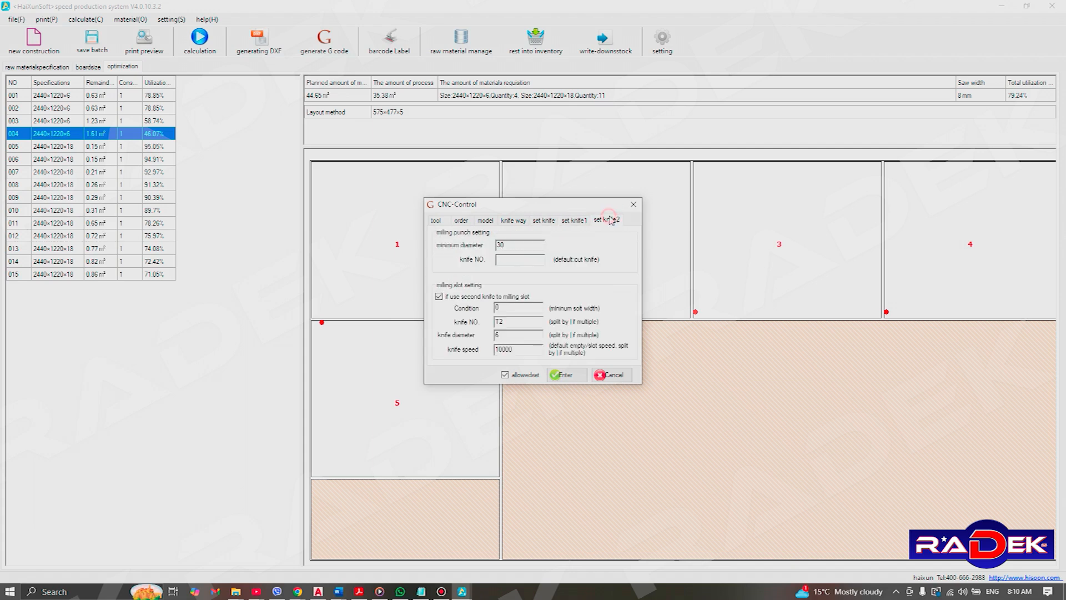
{"action": "left_click", "coordinate": [436, 221]}
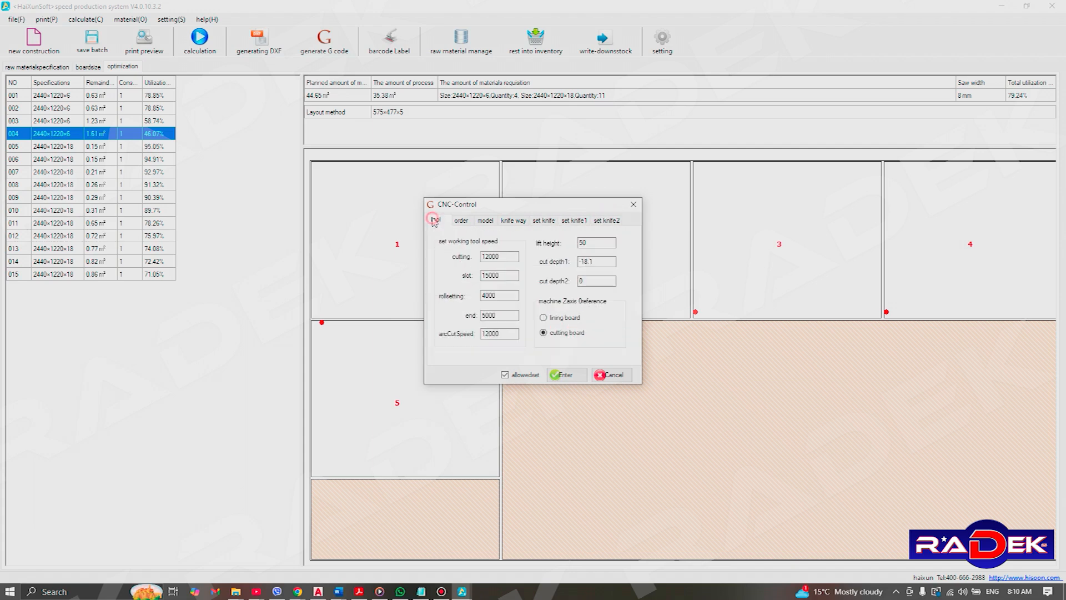
Accept the CNC-Control settings and export the G-code into a new folder on the desktop.
{"action": "left_click", "coordinate": [565, 374]}
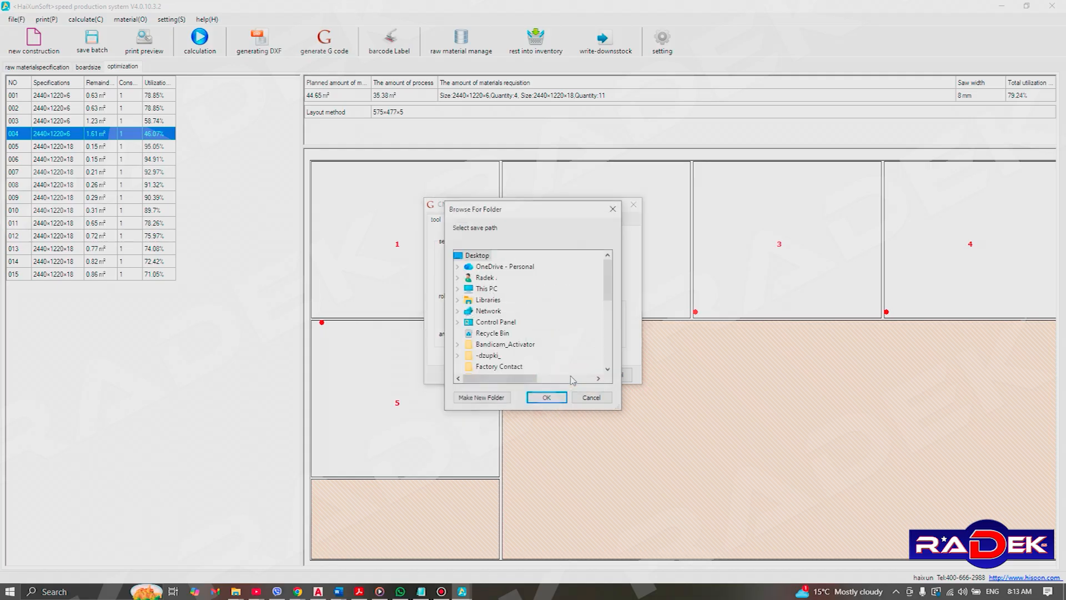
{"action": "left_click", "coordinate": [481, 397]}
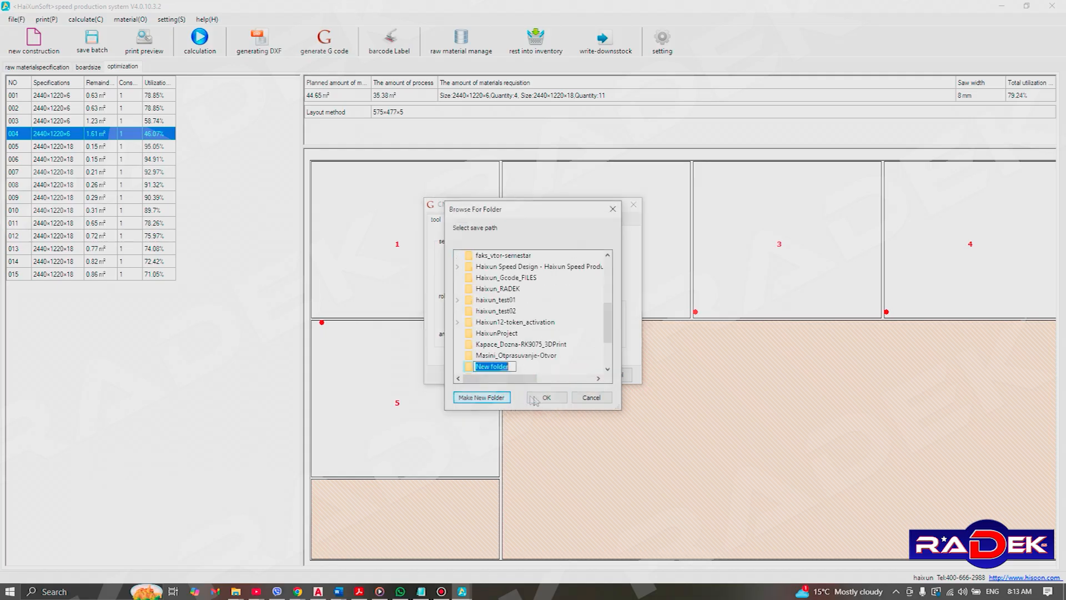
{"action": "left_click", "coordinate": [549, 397]}
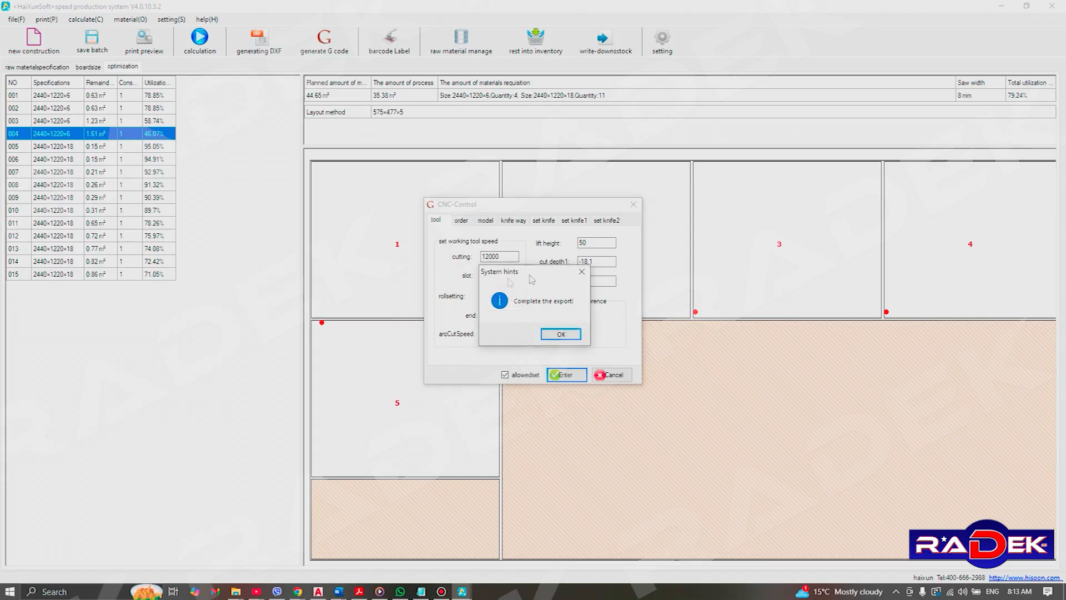